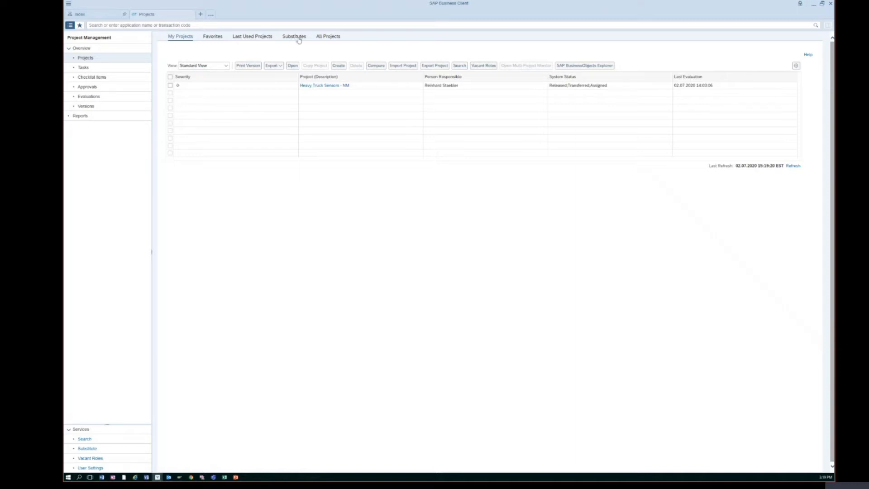
View the list of all projects, then look at the Import Project form and close it
click(336, 39)
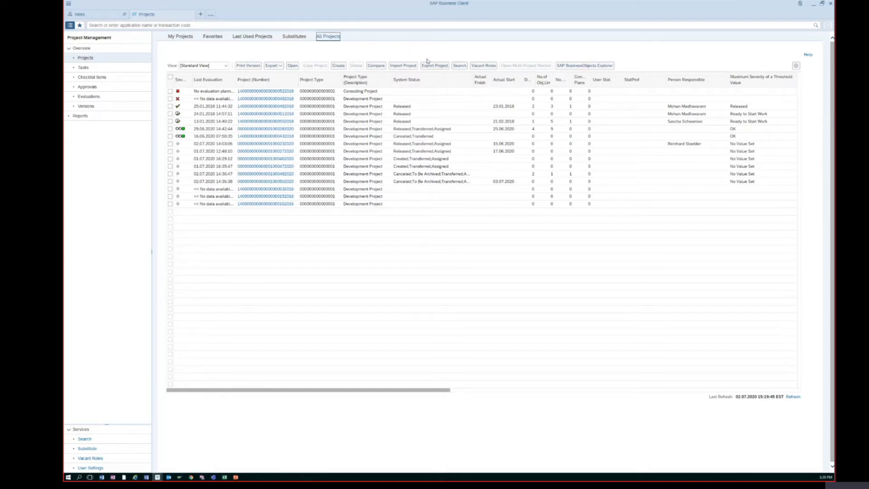
click(408, 66)
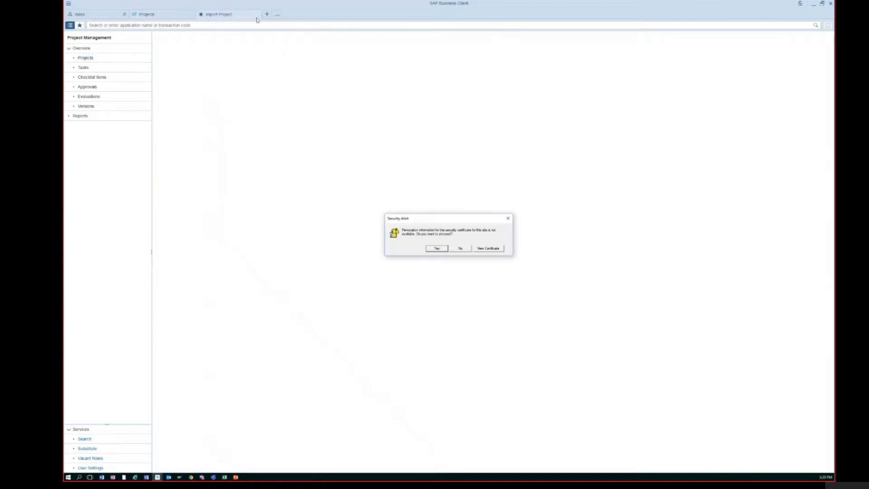
click(438, 248)
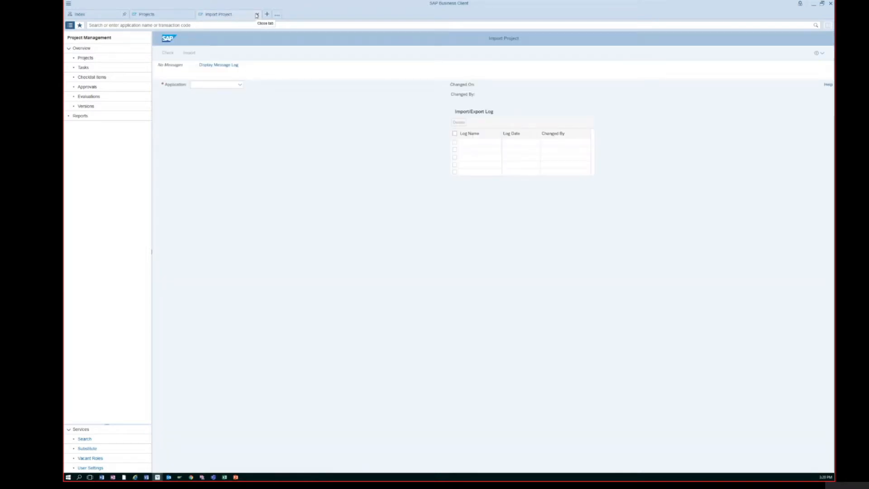
click(240, 85)
click(239, 85)
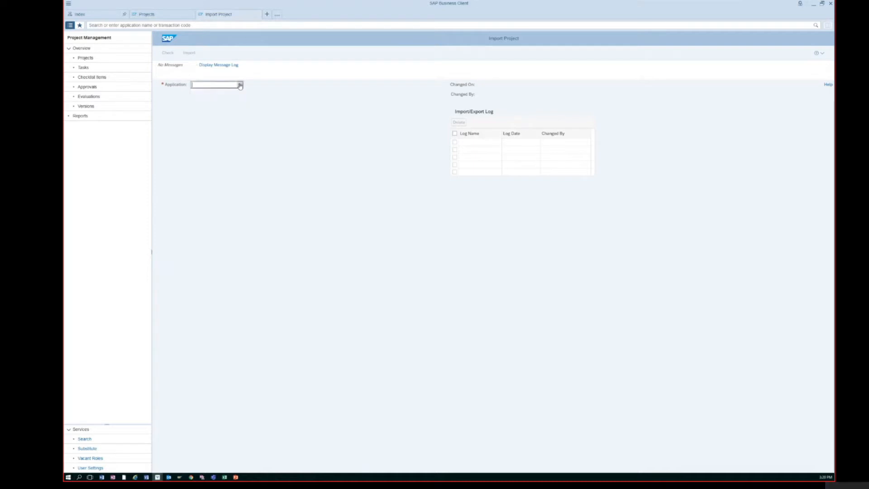
click(258, 14)
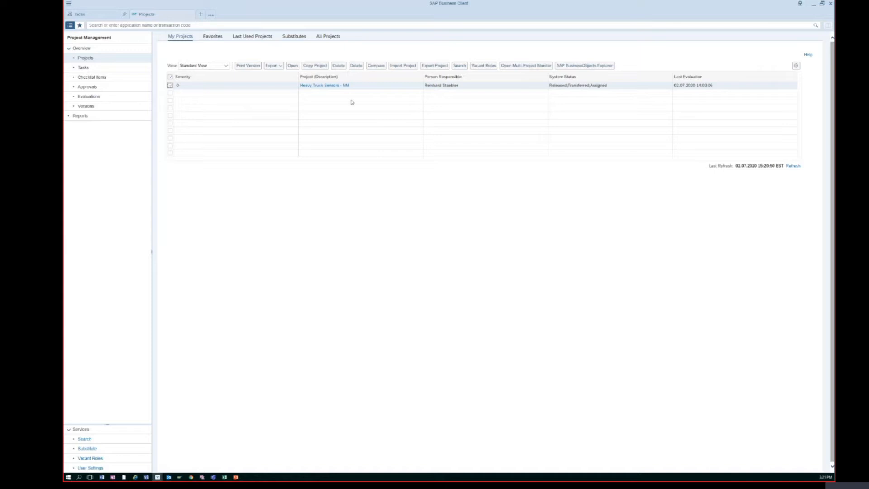
Start creating a new project with the template type set to Project
click(341, 67)
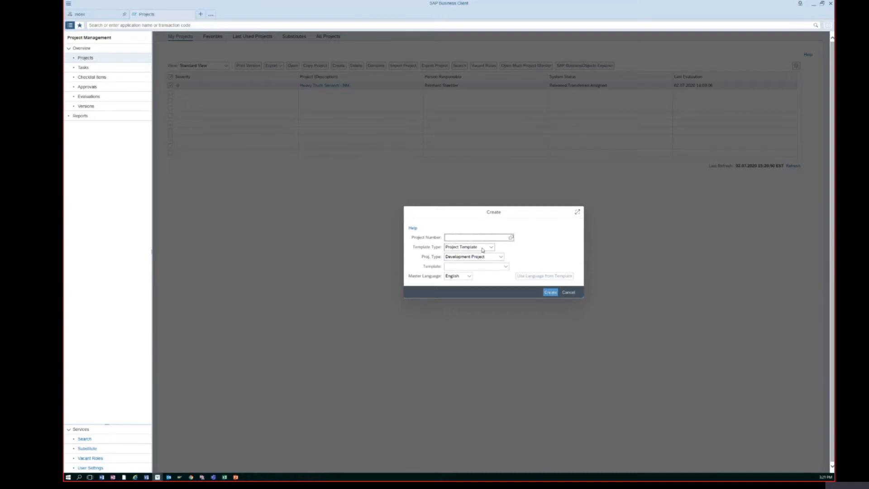
click(482, 250)
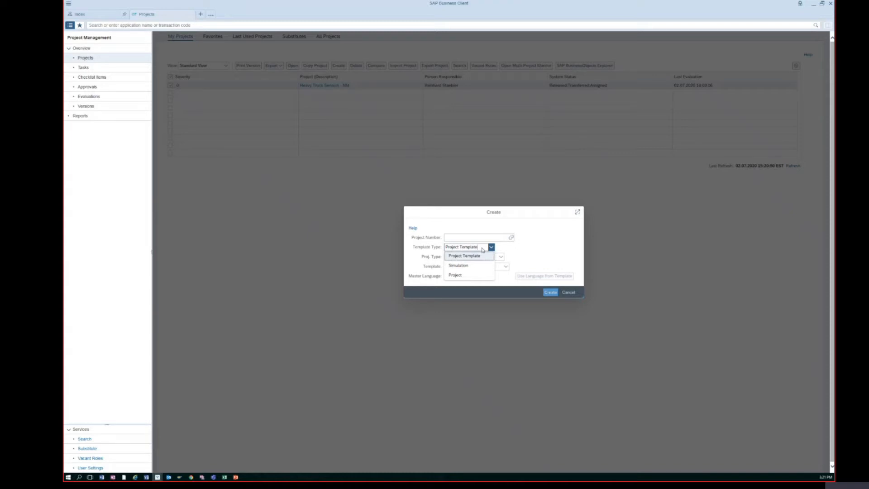
click(509, 252)
click(478, 250)
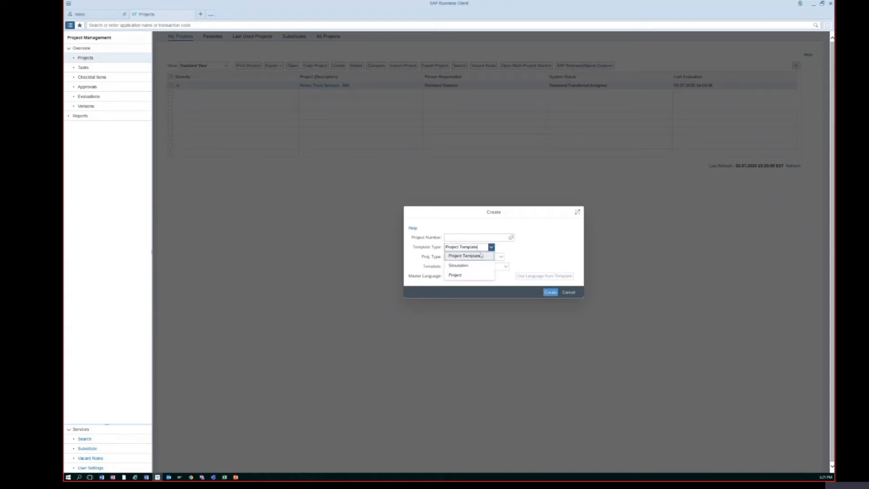
click(471, 276)
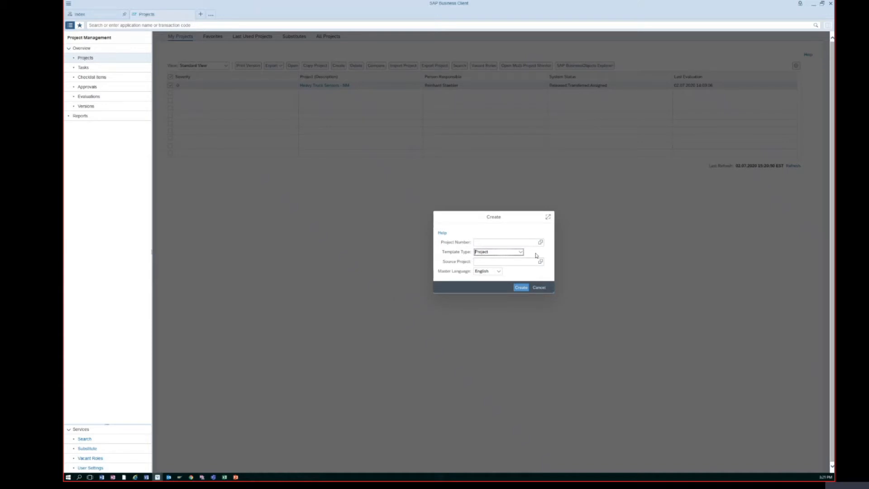
Choose the second Heavy Truck Sensors - NM2 entry as the source project and create the project, accepting the security alert
click(526, 261)
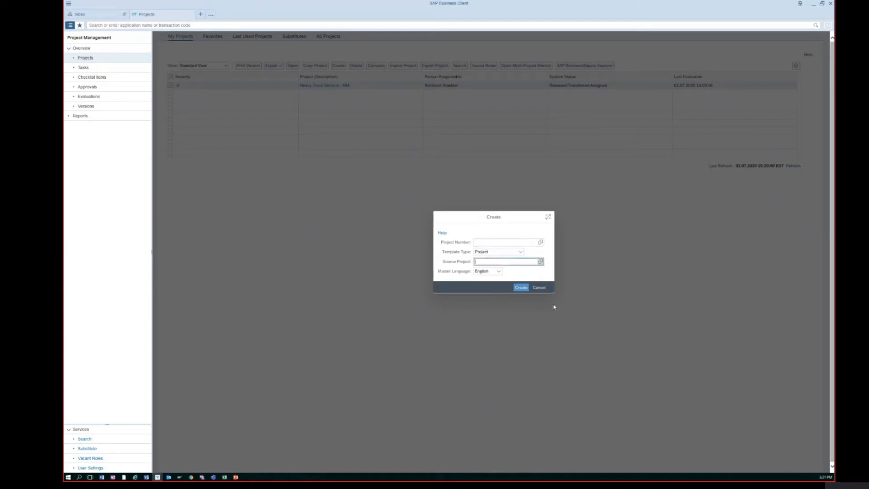
key(F4)
click(633, 211)
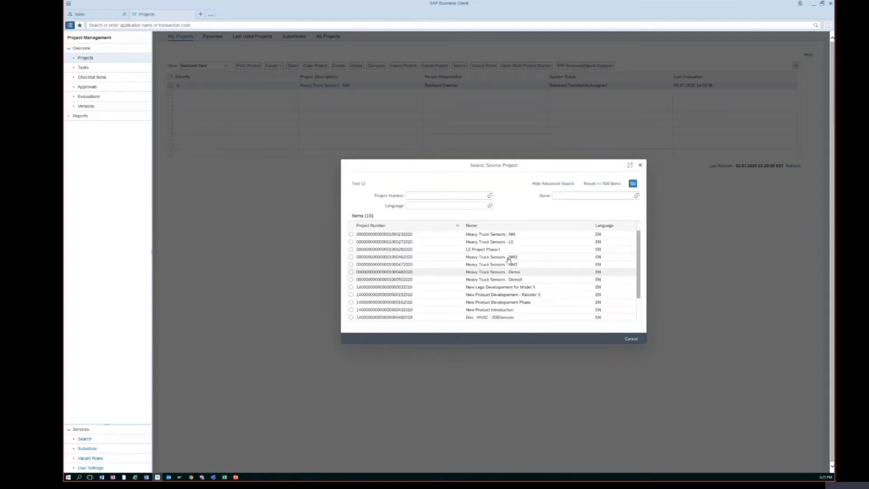
click(512, 264)
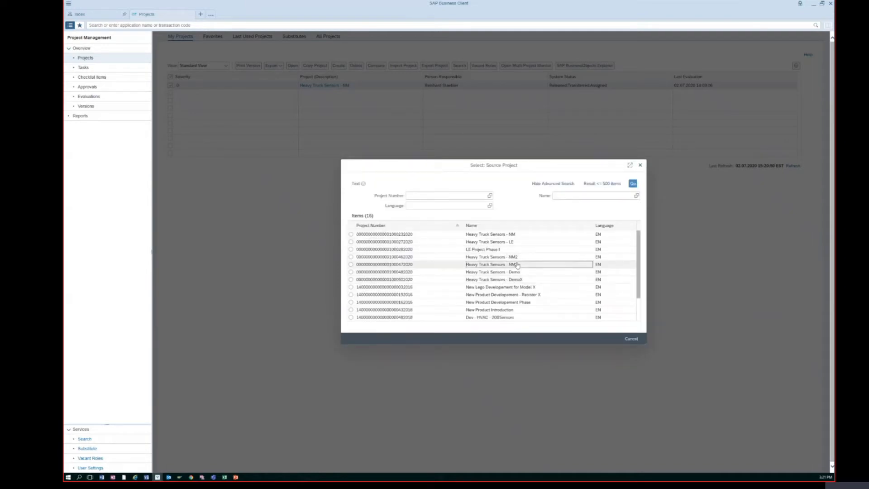
click(525, 288)
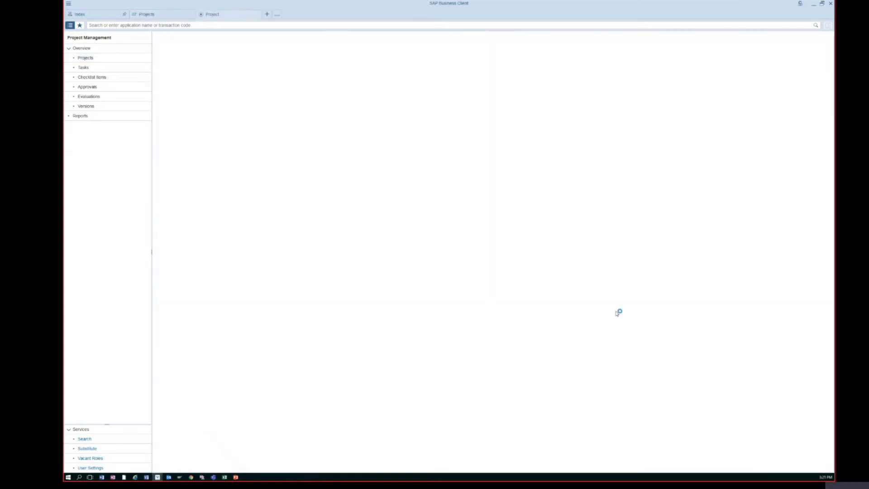
click(436, 250)
key(y)
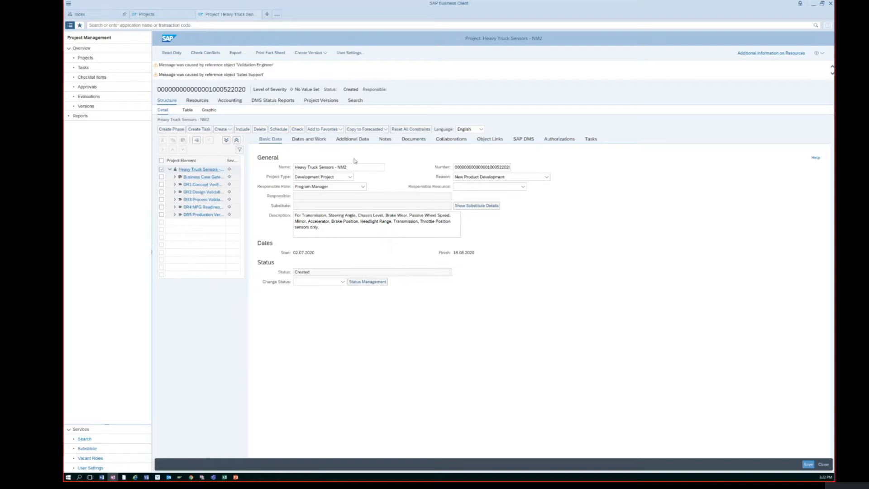
Expand the Business Case Gate Checklist and the DR1 Concept Verification phase in the project structure, and hide the navigation pane
click(174, 177)
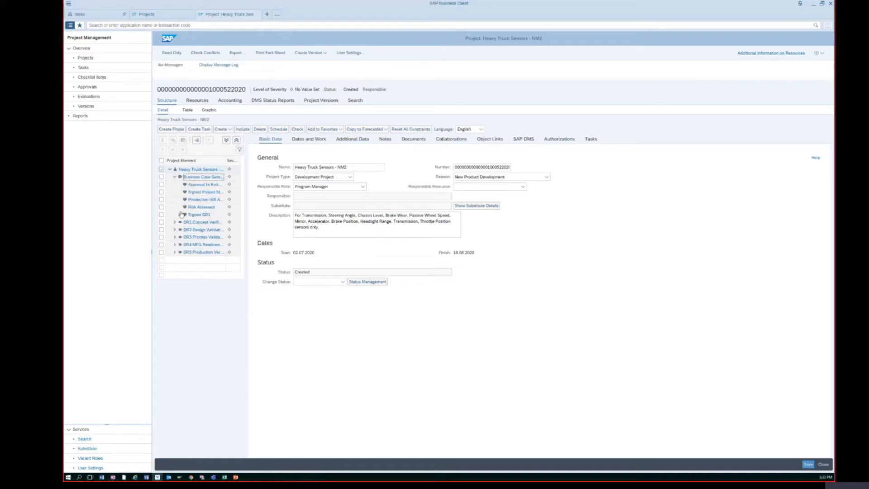
click(175, 180)
click(174, 177)
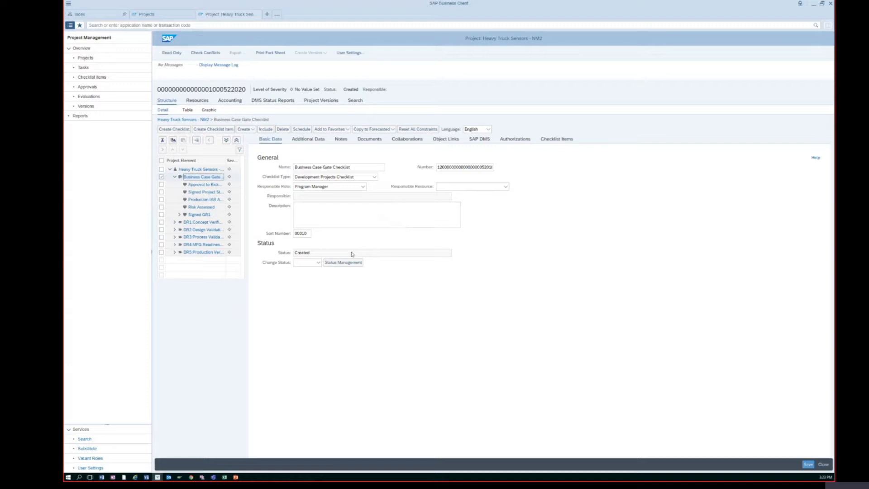
click(172, 224)
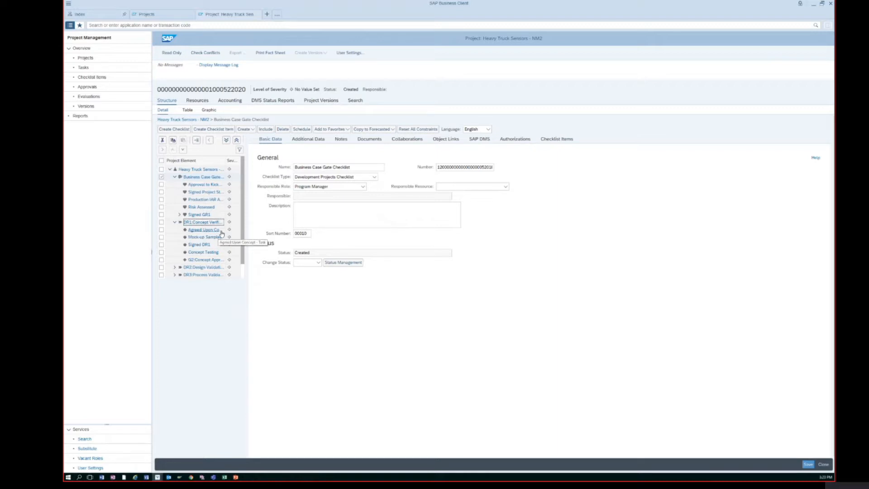
click(69, 26)
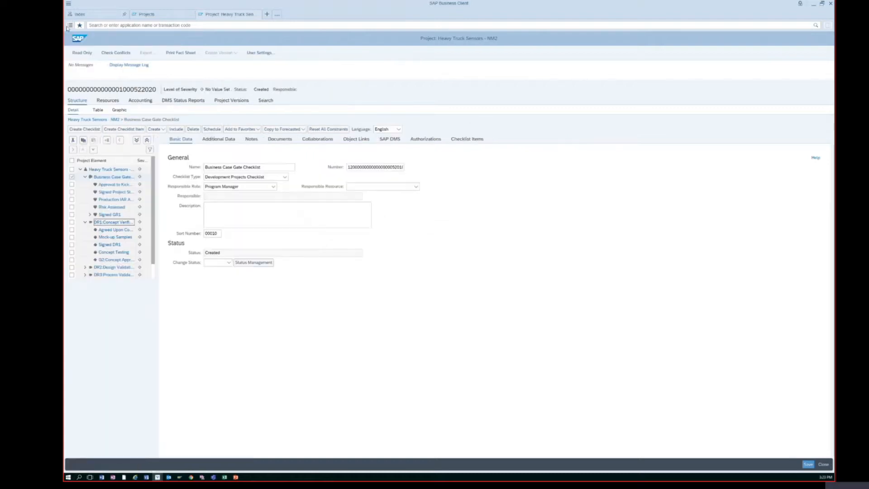
Review the basic data of the Agreed Upon Concept task, the G2 Concept Approved milestone and the DR1 Concept Verification phase
click(114, 230)
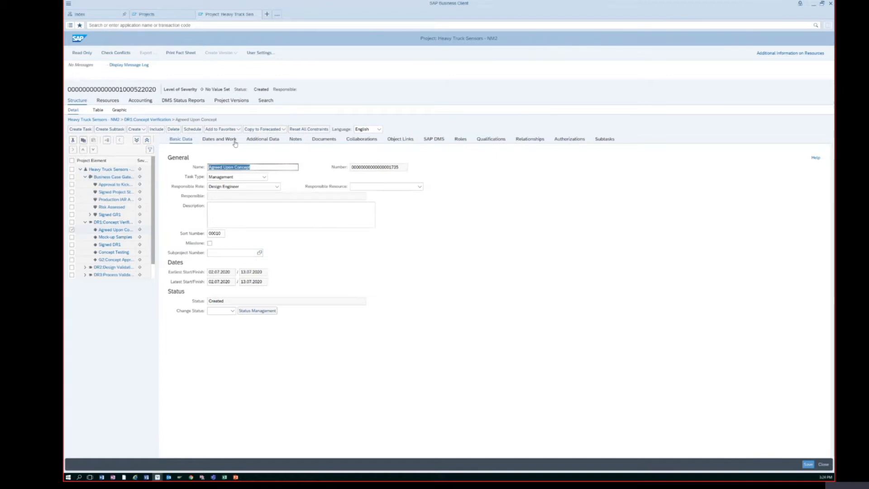
click(105, 260)
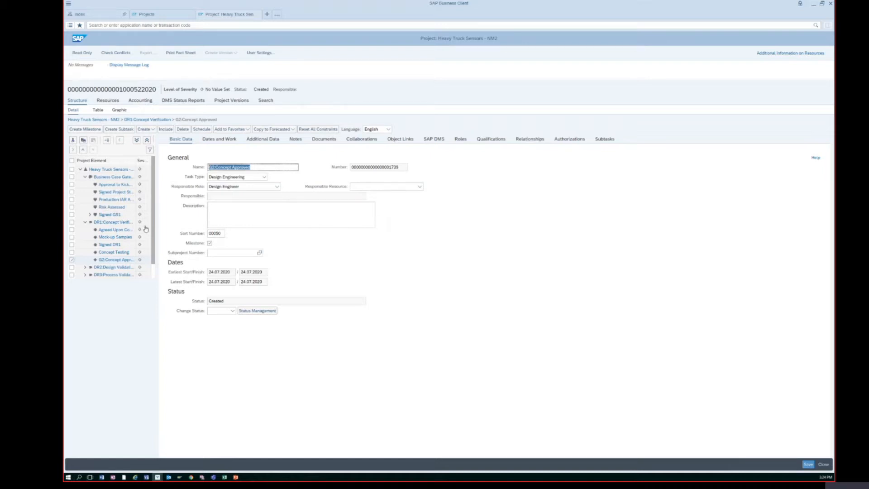
click(123, 222)
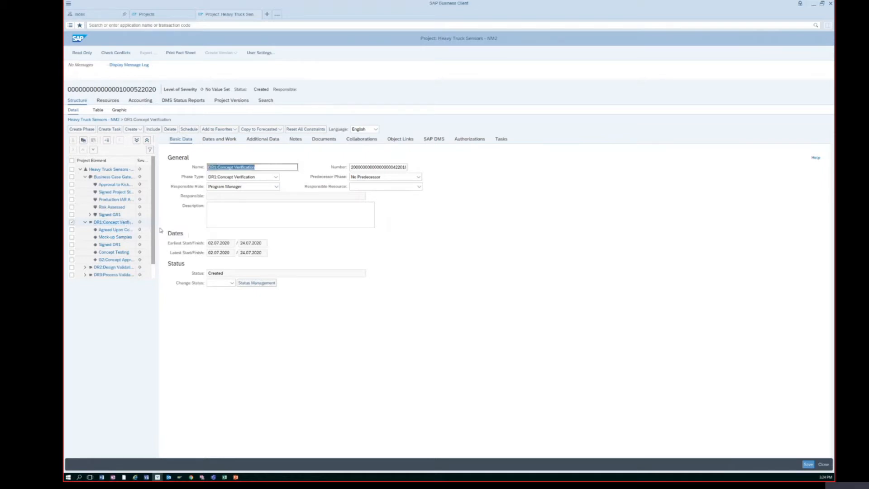
click(125, 223)
Rename the top-level project to Heavy Truck Sensors - Demo Y
click(110, 169)
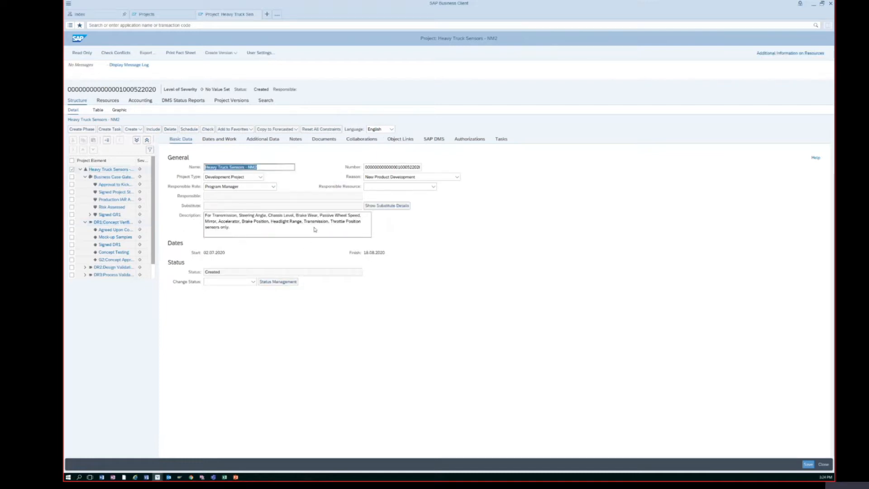
click(270, 168)
key(BackSpace)
key(BackSpace)
key(BackSpace)
text(Demo Y)
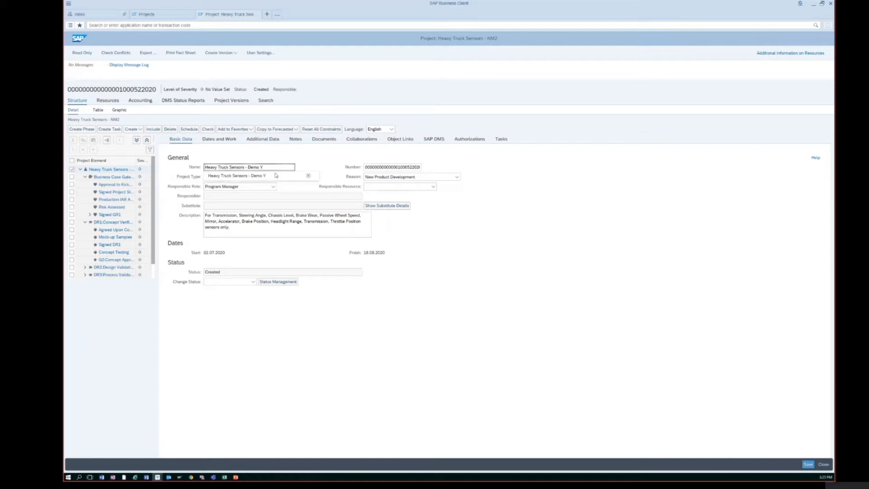
click(302, 157)
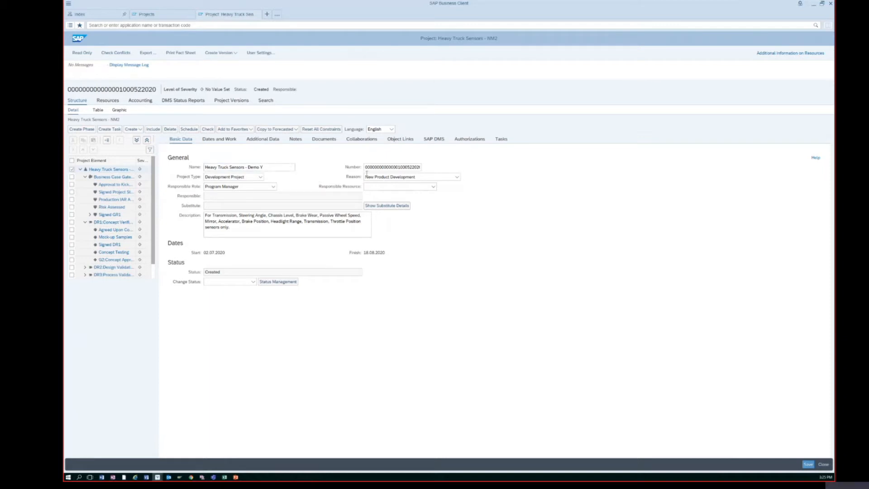
click(268, 167)
Review the project's dates and work, then compare the basic data of the DR1 Concept Verification and DR2 Design Validation phases
click(215, 142)
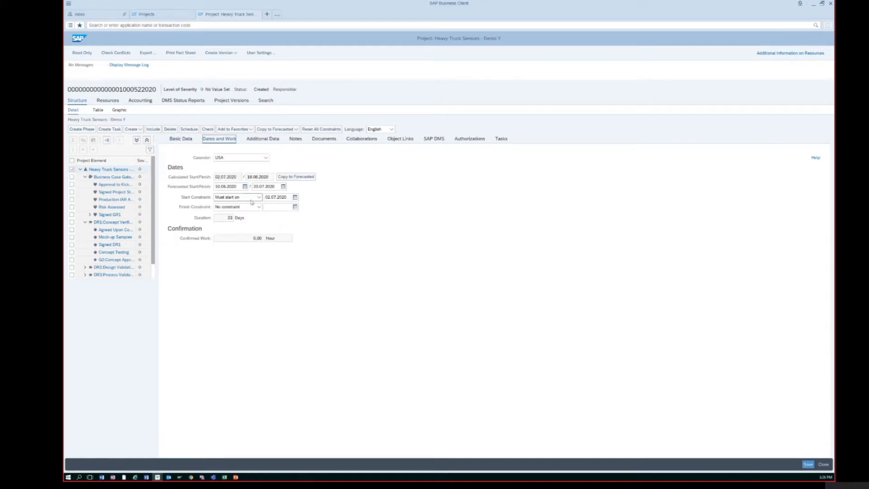
click(113, 222)
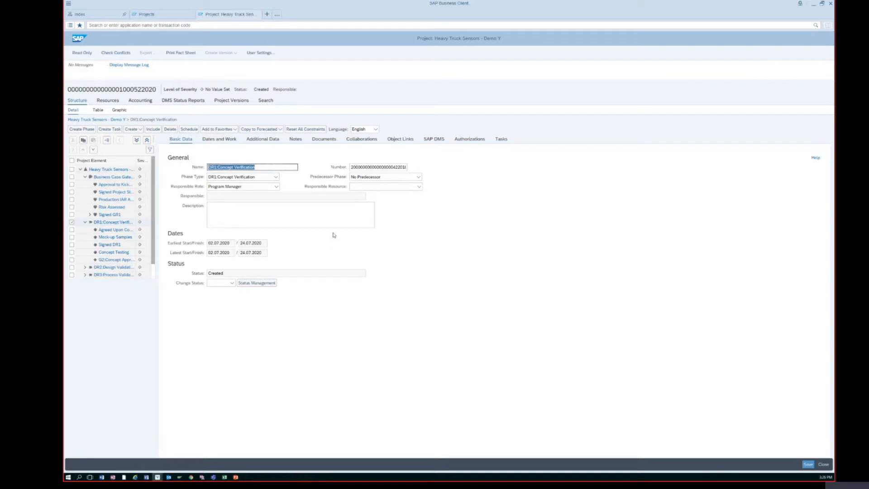
click(112, 267)
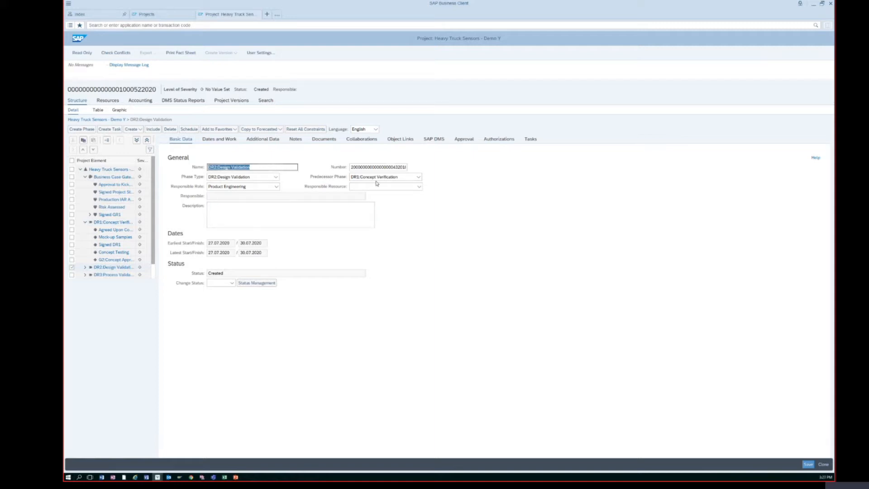
click(119, 222)
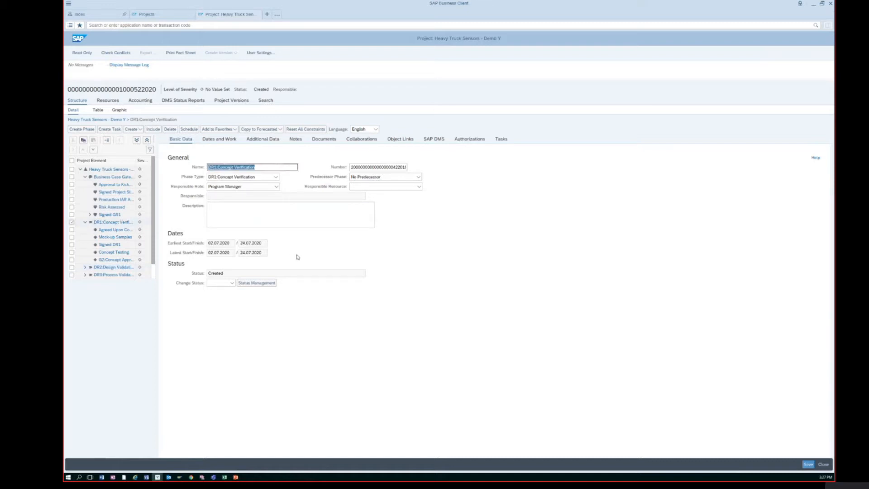
Inspect the Agreed Upon Concept task's basic data and its subtasks
click(116, 230)
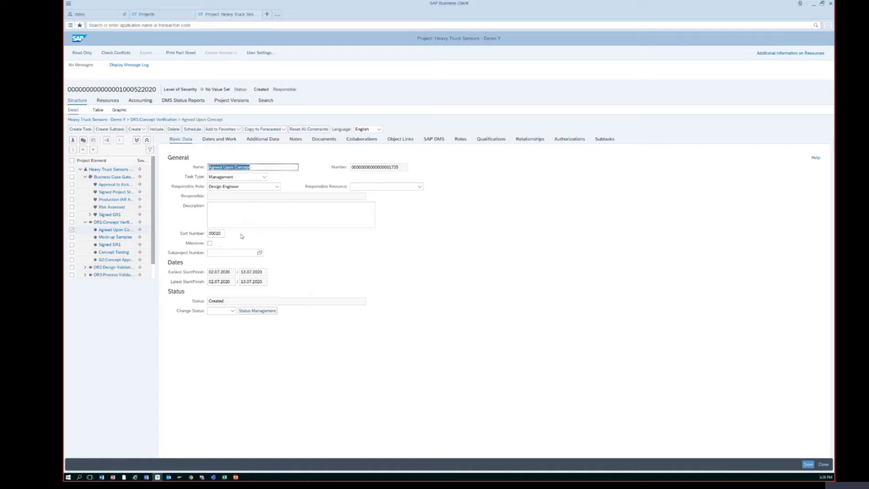
click(601, 143)
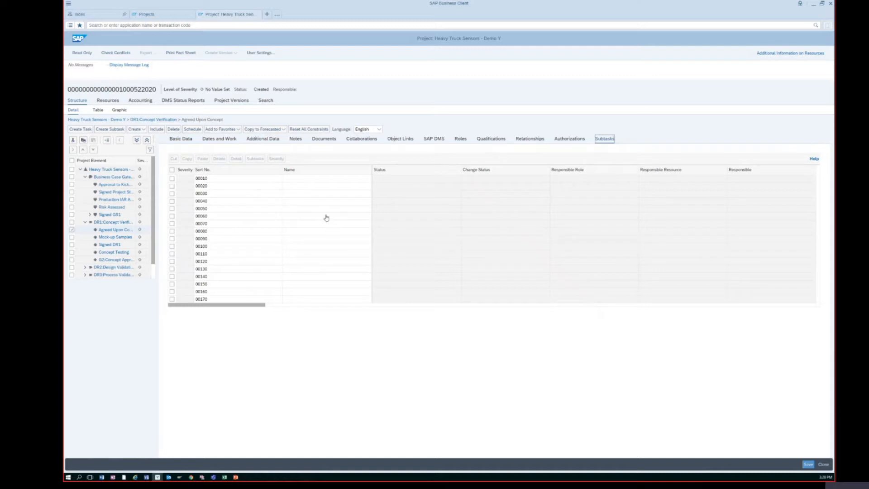
click(180, 139)
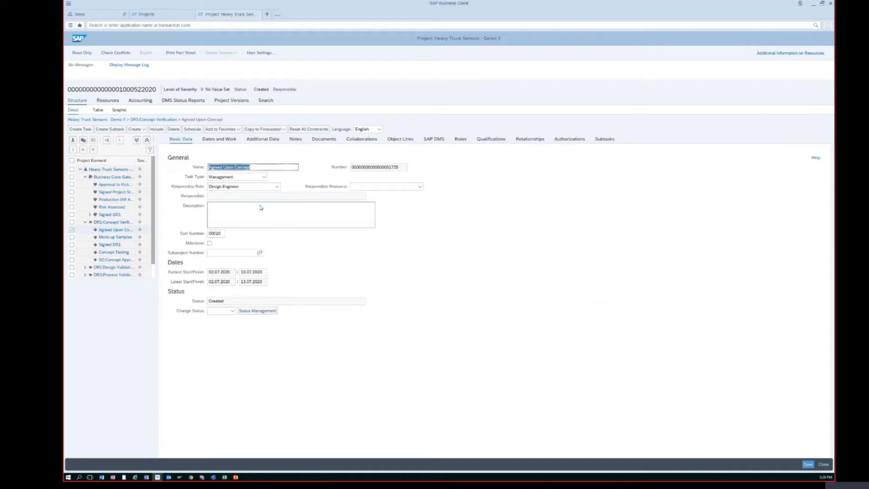
Show the whole project structure as a table and set the duration of the Agreed Upon Concept task to 6
click(72, 161)
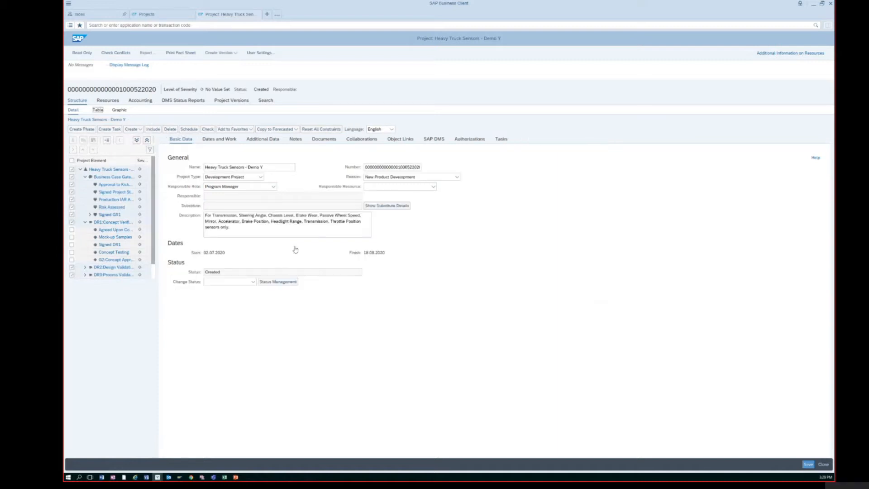
key(Return)
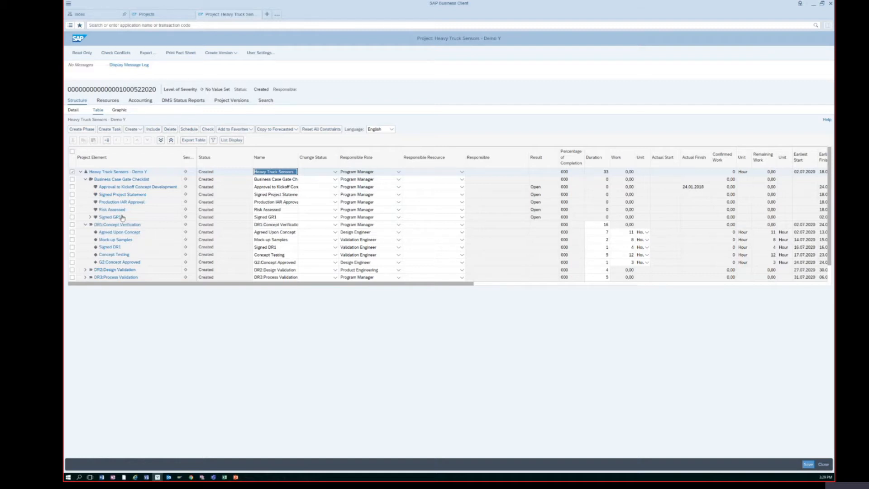
click(72, 240)
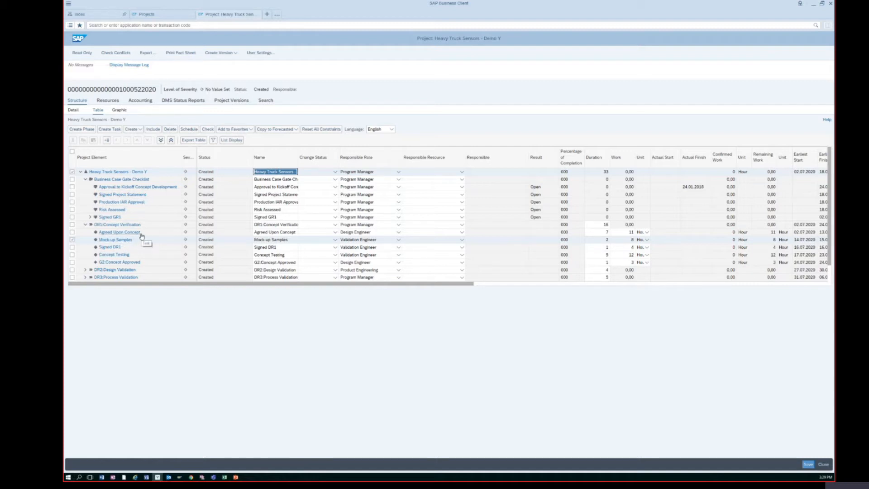
click(606, 232)
text(6)
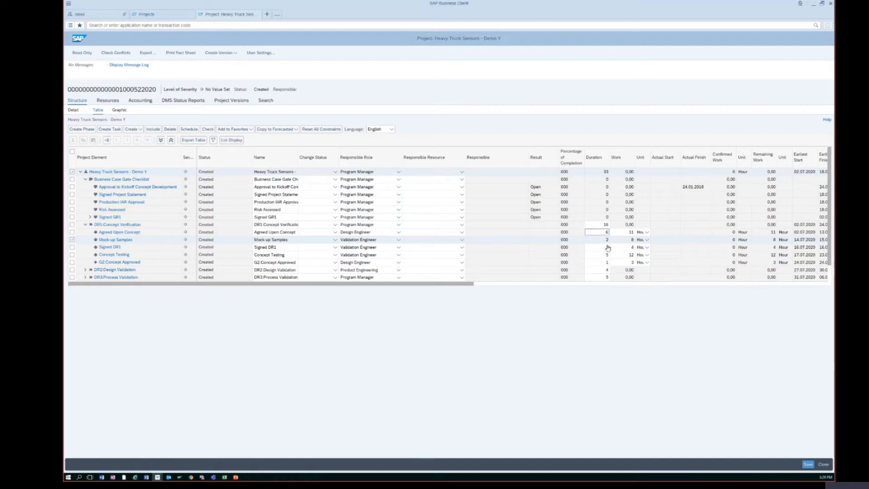
Commit the changed duration, then review the Agreed Upon Concept task's relationships and the available relationship types
key(Return)
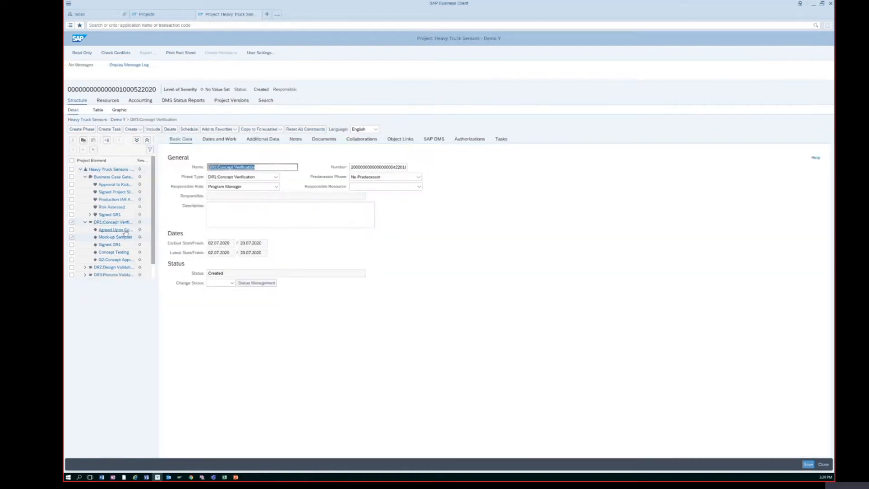
click(115, 229)
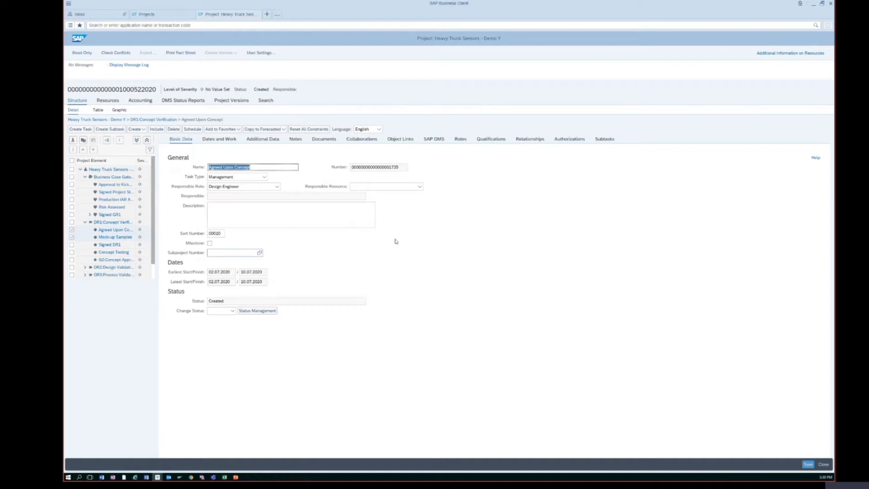
click(530, 139)
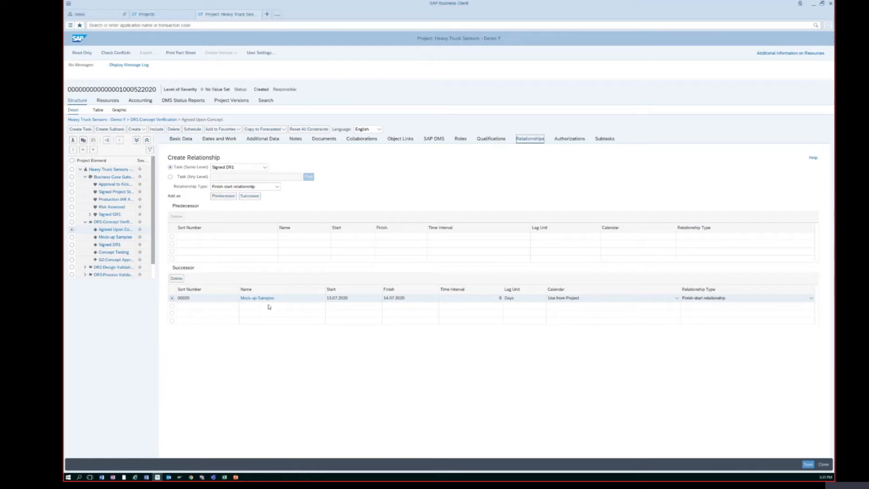
click(277, 187)
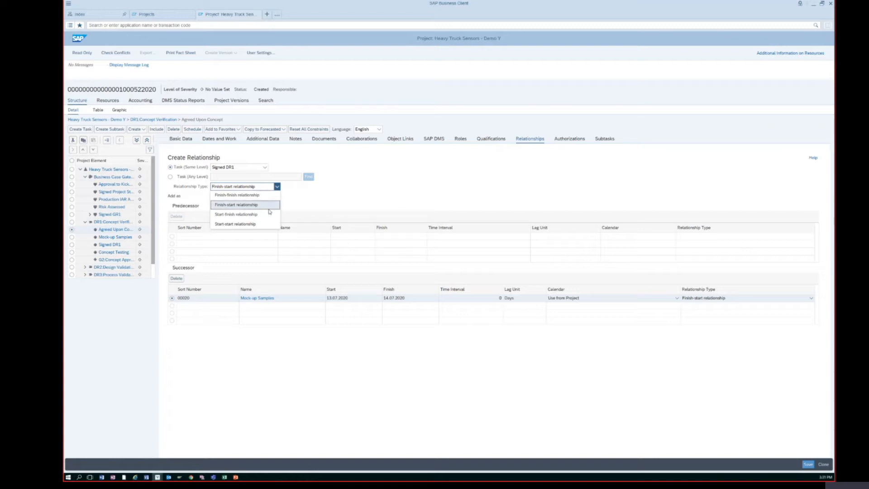
click(411, 185)
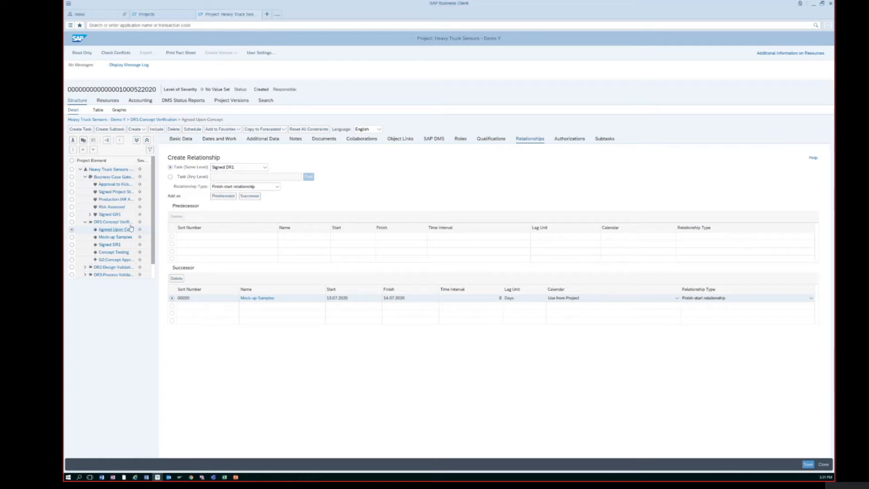
Browse the project's tasks at any level as candidates for a new relationship, then return to same-level task selection
click(184, 177)
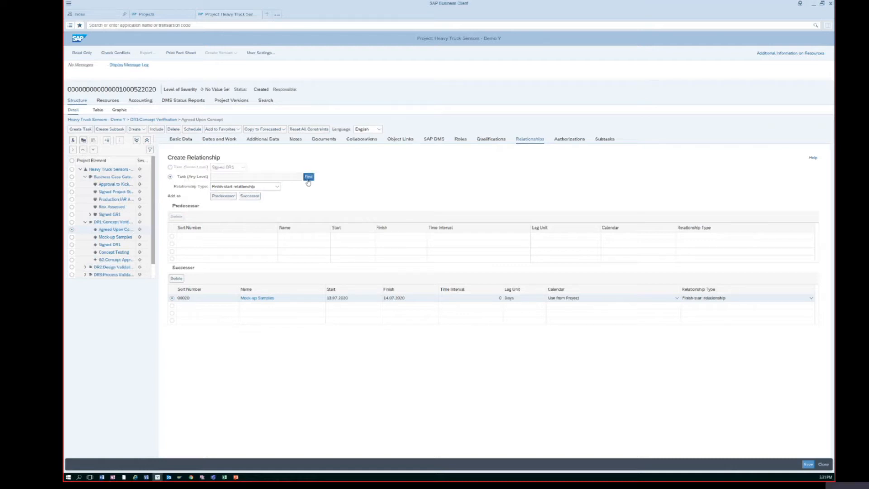
click(308, 177)
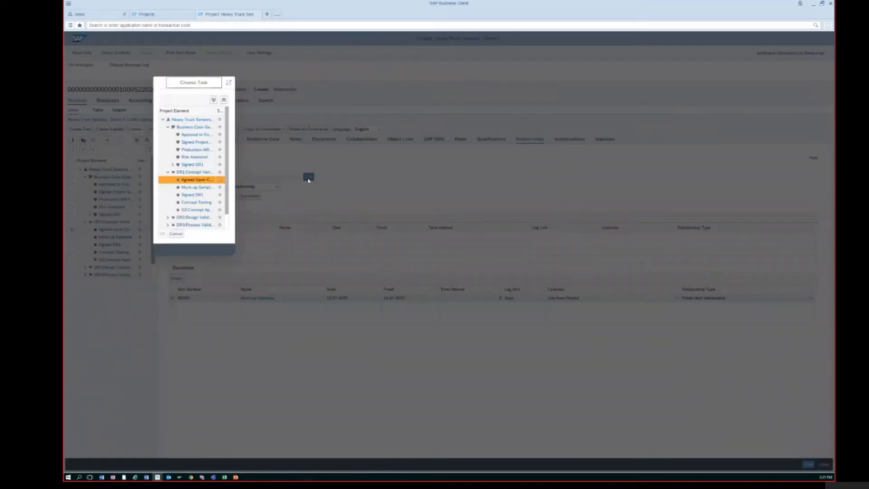
drag(234, 255, 350, 342)
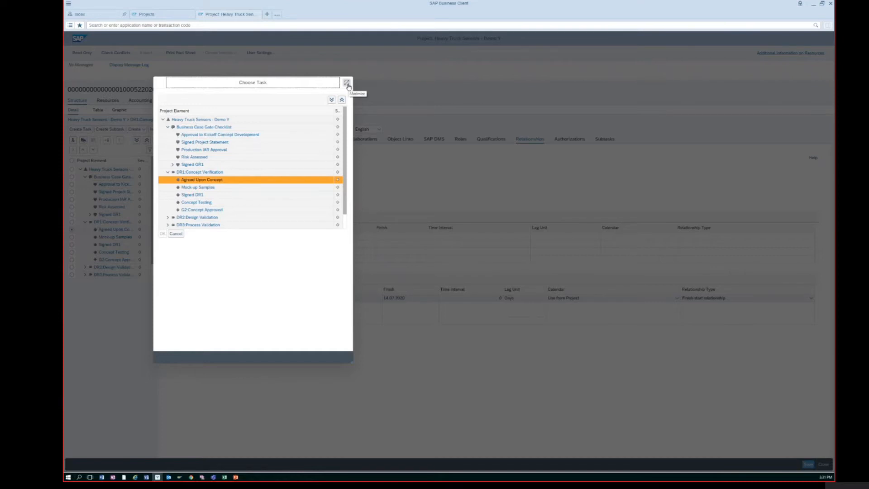
click(176, 234)
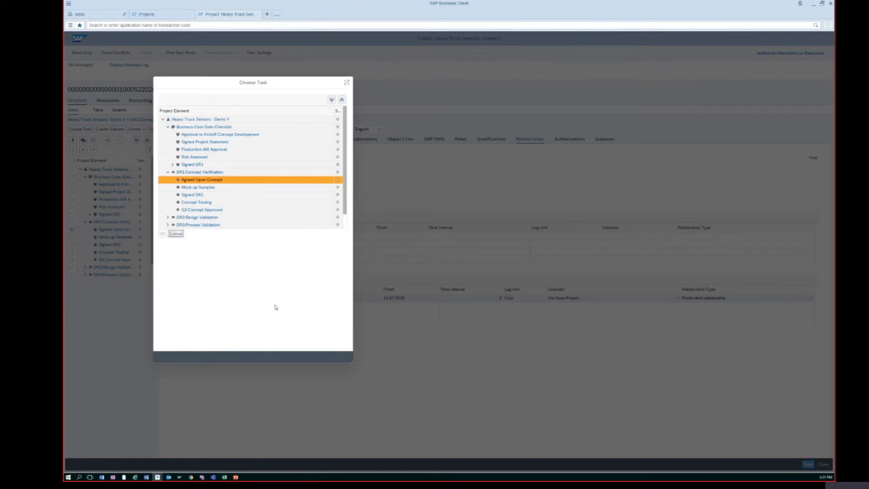
click(170, 167)
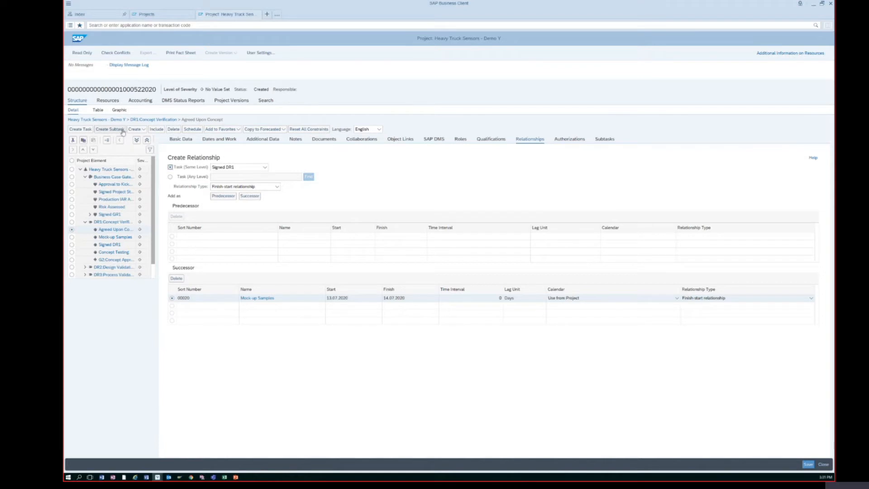
Review the project's basic data, then compare the Signed DR1 task in the detail and table views
click(108, 170)
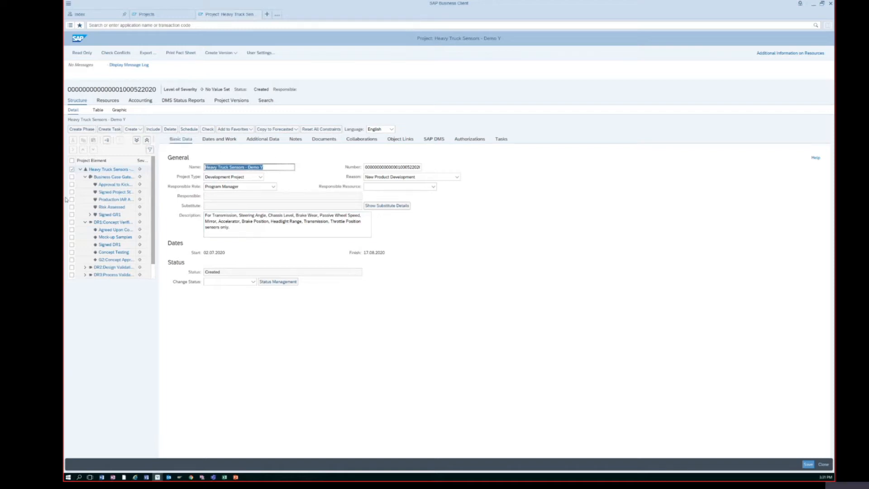
click(72, 244)
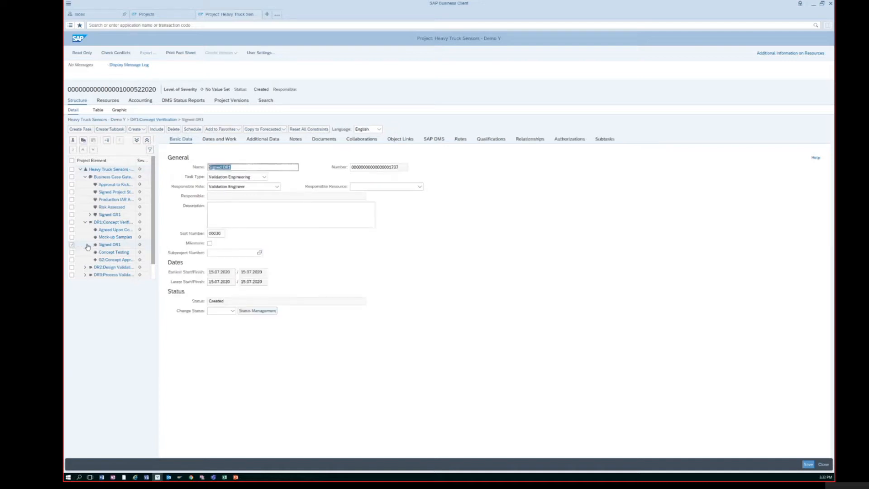
click(83, 141)
click(98, 110)
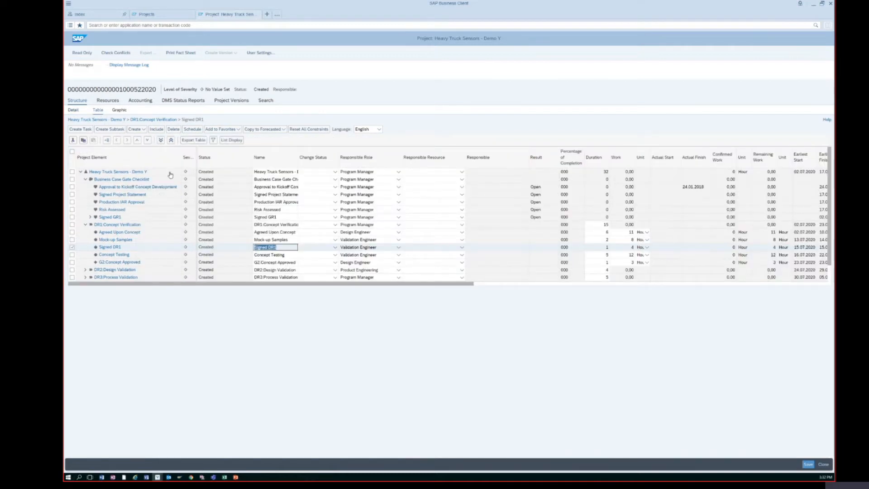
click(74, 110)
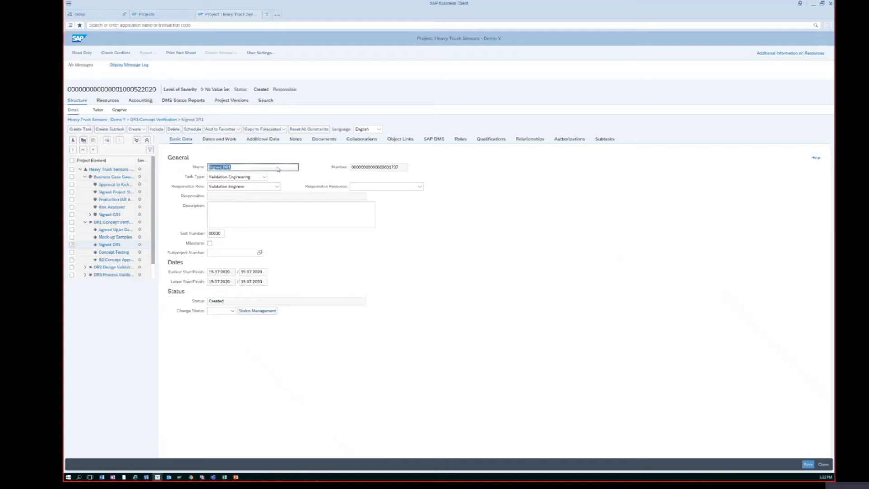
Check in the desktop file BAPI_MAPPING.xlsx as a new document in the Signed DR1 task's document folder
click(322, 140)
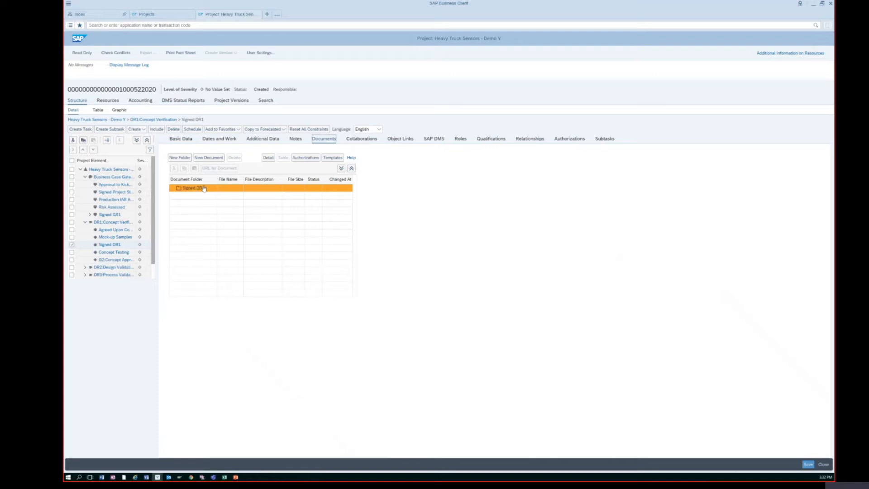
click(208, 158)
click(404, 188)
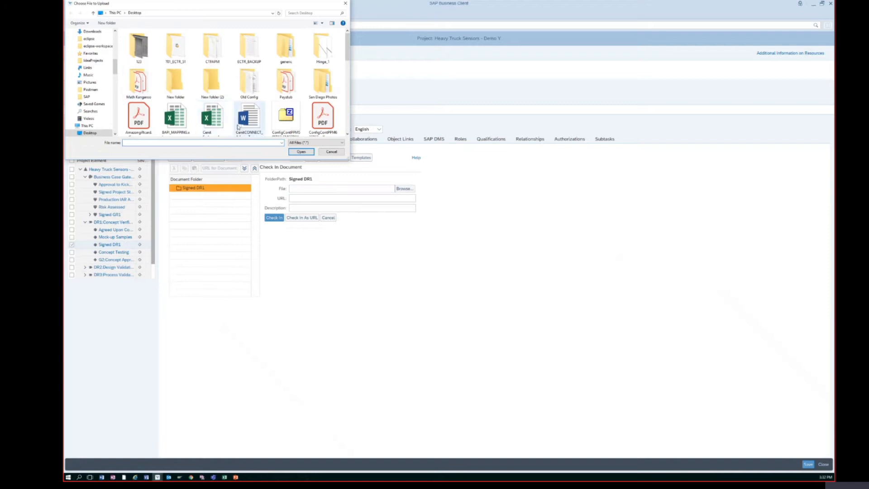
click(181, 123)
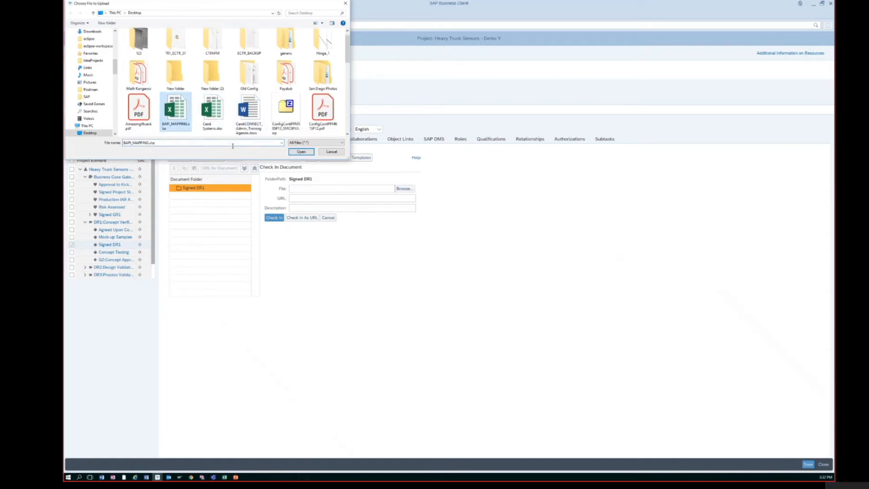
click(300, 151)
click(274, 217)
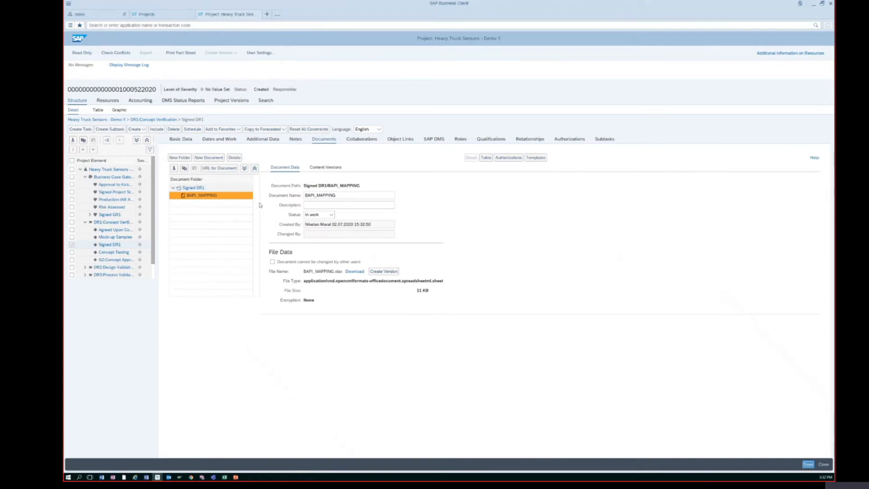
Copy Project_Concept_Template from the NPI document templates into the Signed DR1 document folder and save the project
click(537, 162)
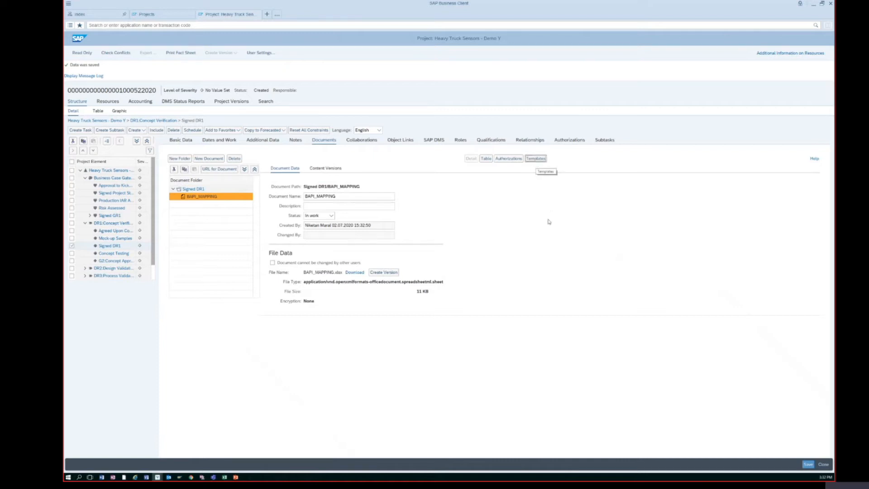
click(195, 188)
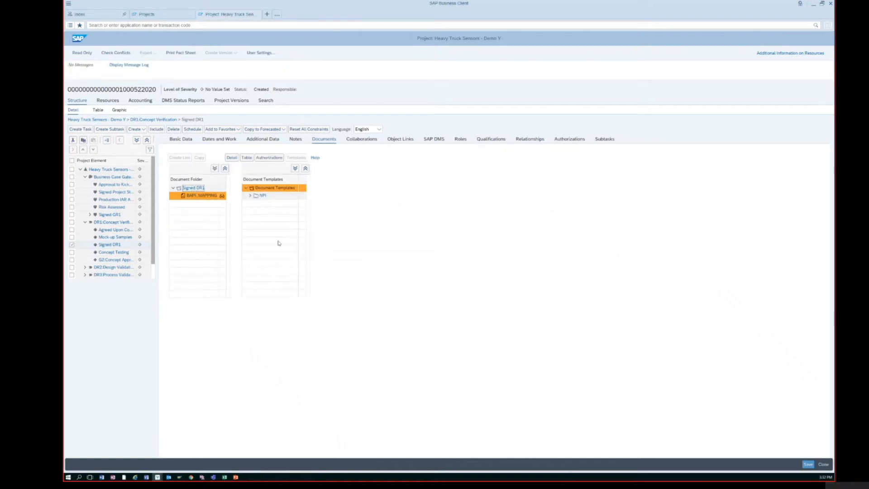
click(250, 196)
drag(251, 203, 252, 207)
click(265, 204)
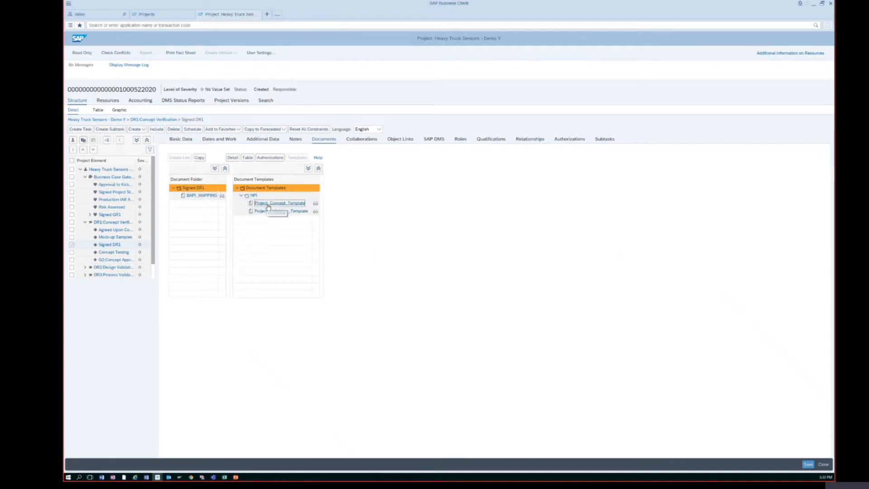
click(199, 157)
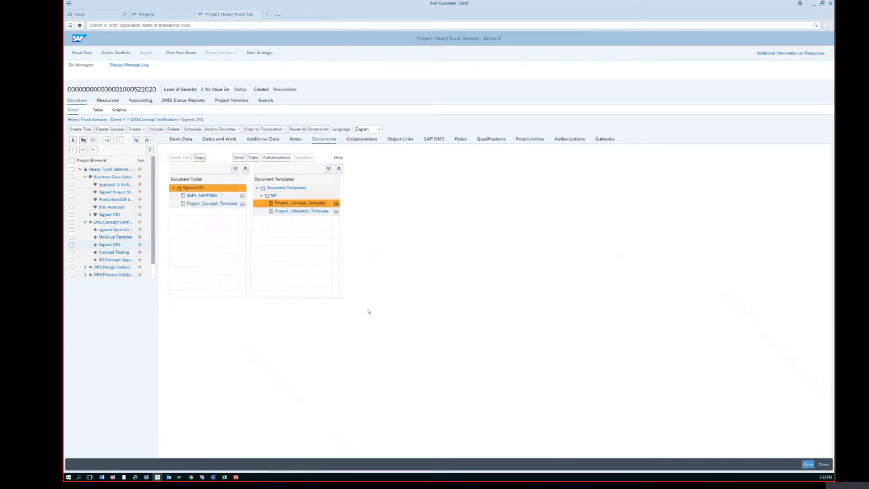
click(802, 464)
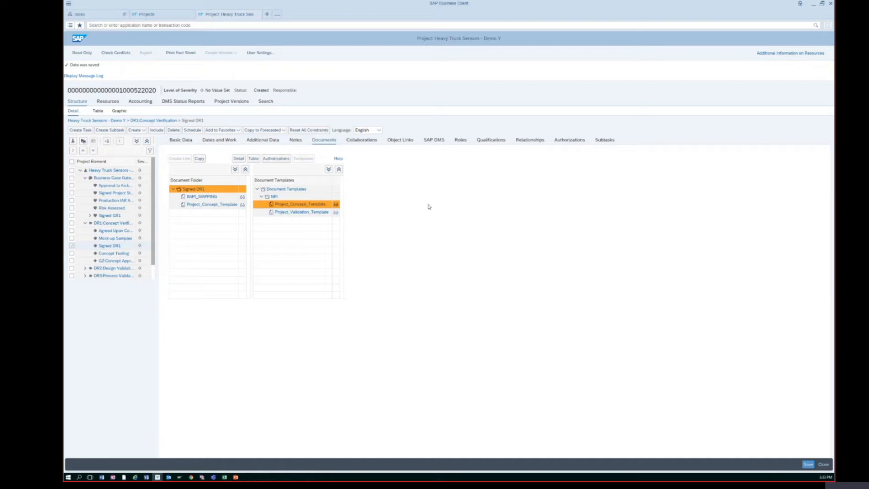
Inspect the options for linking an SAP DMS document to the Signed DR1 task
click(439, 139)
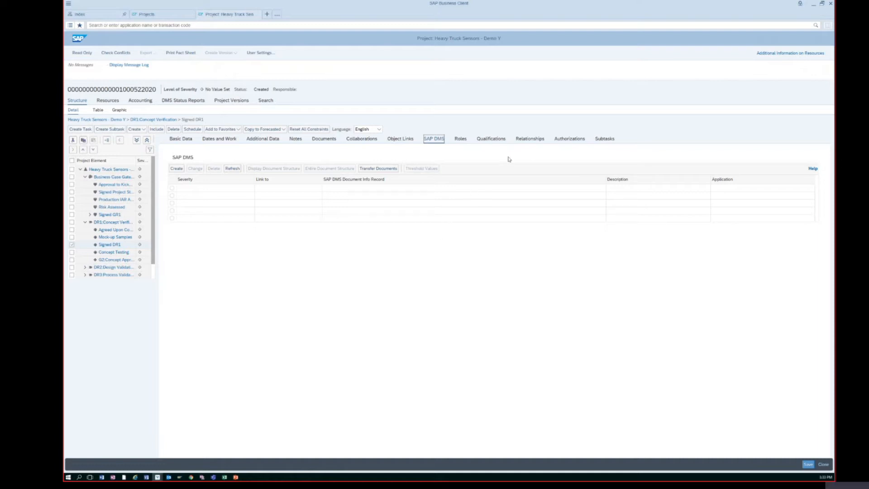
click(367, 168)
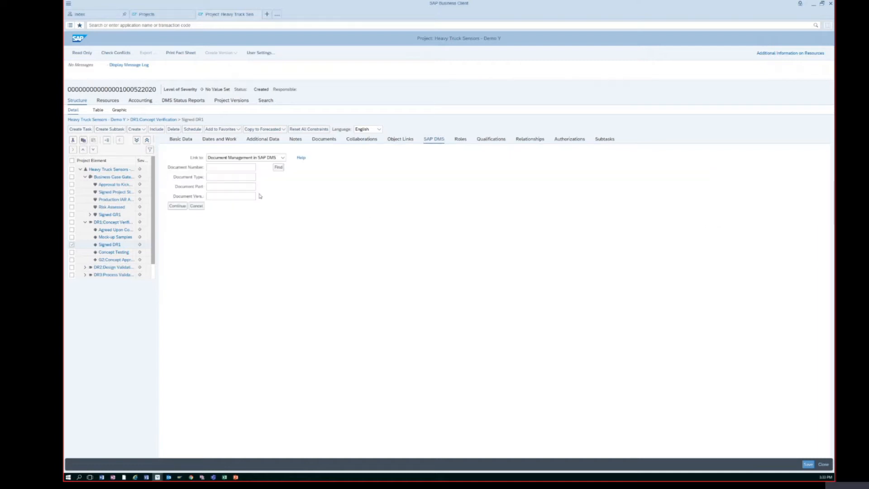
click(279, 159)
click(272, 168)
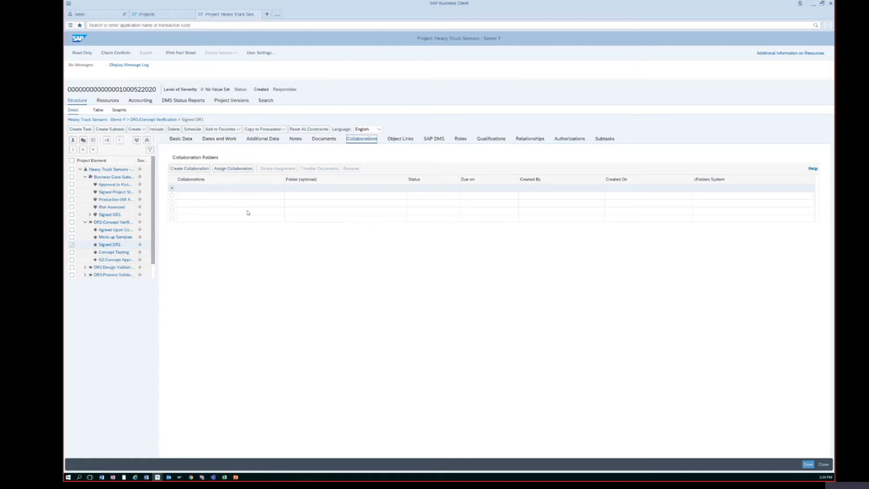
Create a Signed DR1 collaboration for the task, using the collaborative scenario with Project Management Documents as its document source
click(189, 168)
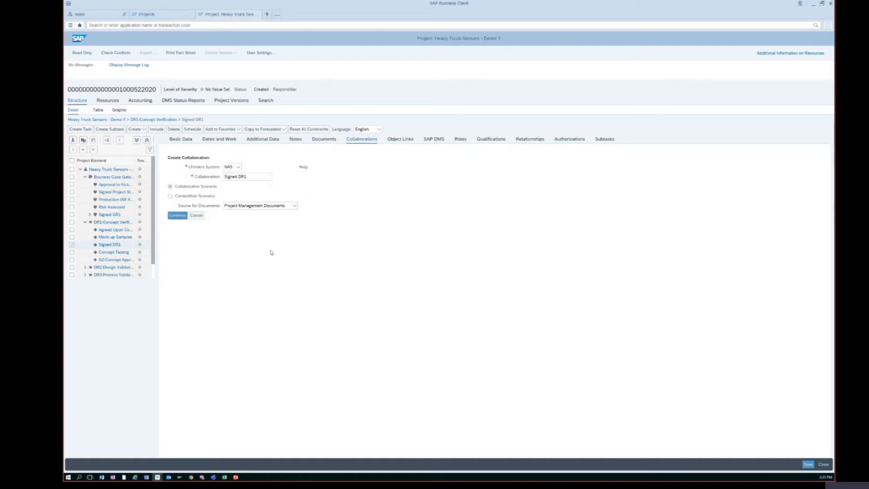
click(253, 176)
click(181, 218)
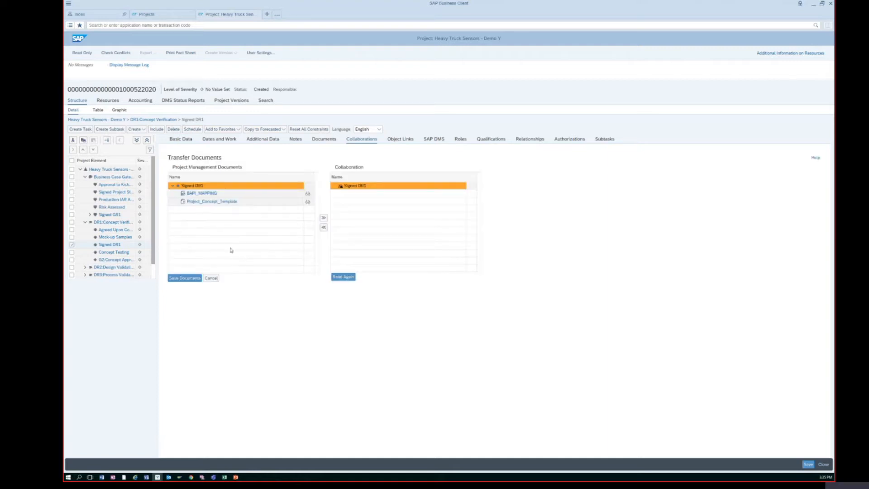
click(213, 201)
click(343, 277)
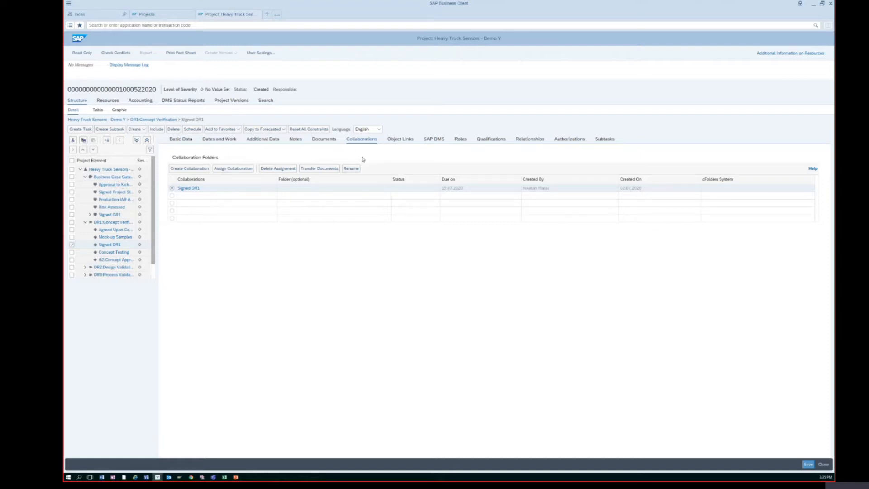
Start a new object link for the Signed DR1 task with object type Purchase Order Item (MM)
click(404, 139)
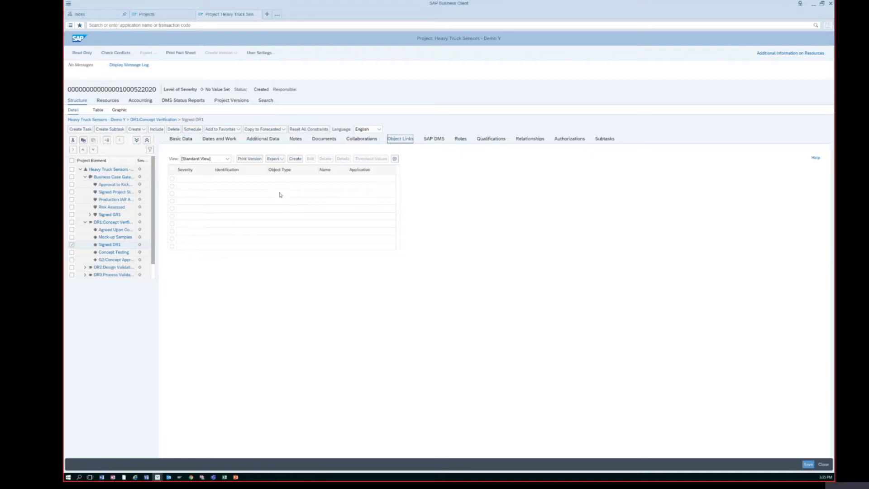
click(295, 159)
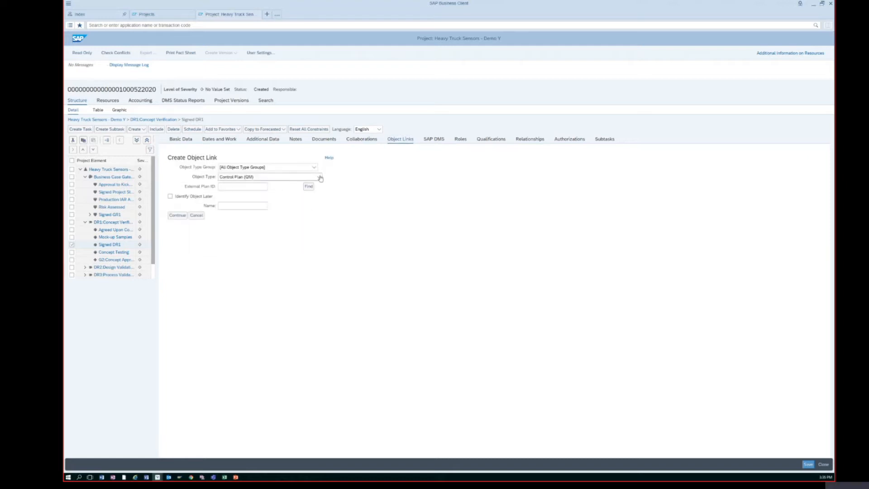
click(319, 177)
scroll(293, 222, down, 5)
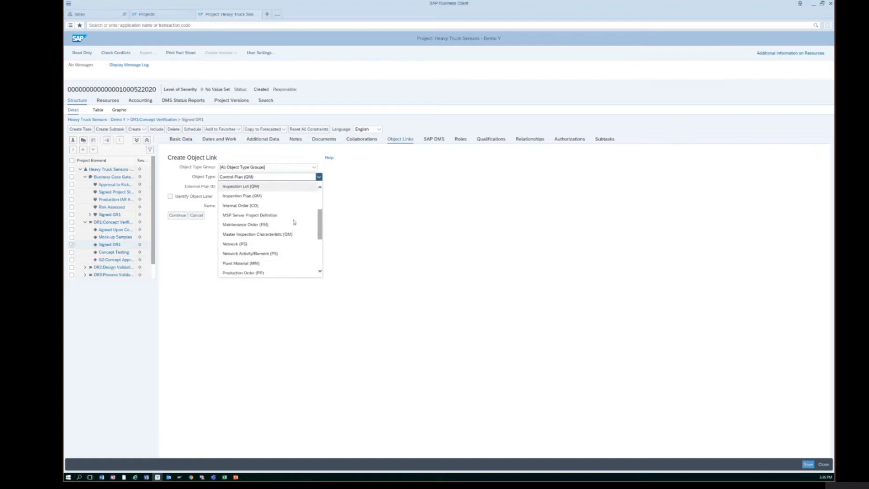
scroll(277, 252, down, 2)
scroll(277, 252, down, 3)
click(276, 250)
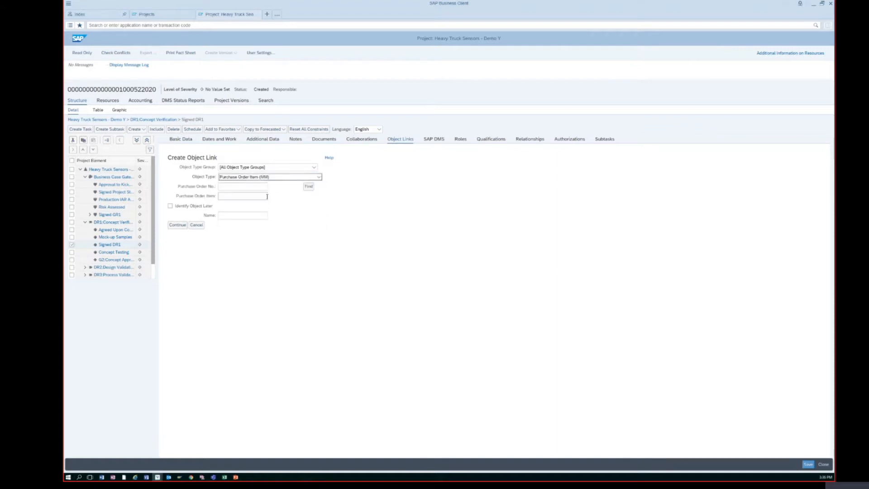
Find the existing purchase order items, link all four to the Signed DR1 task, and save the project
click(308, 187)
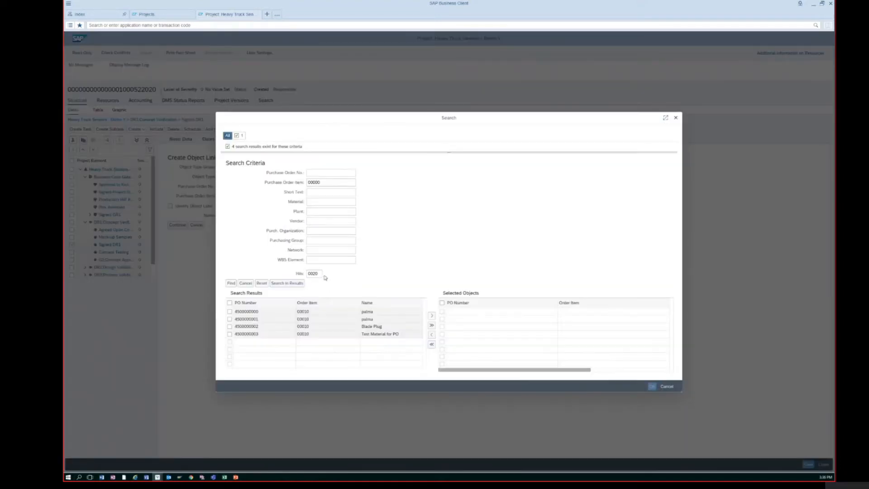
click(309, 332)
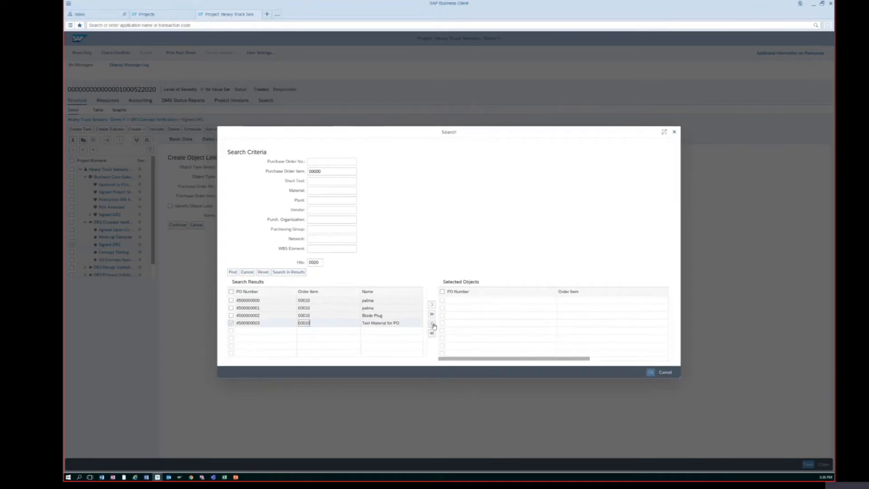
click(432, 313)
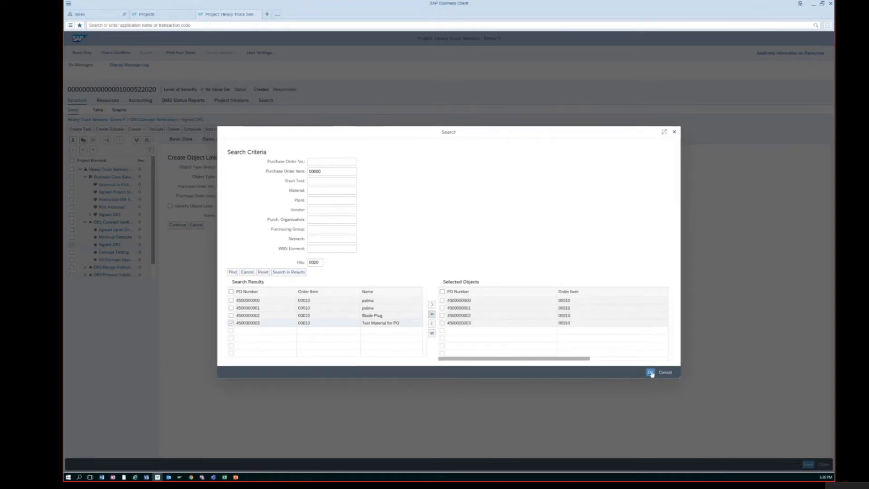
click(442, 292)
click(650, 373)
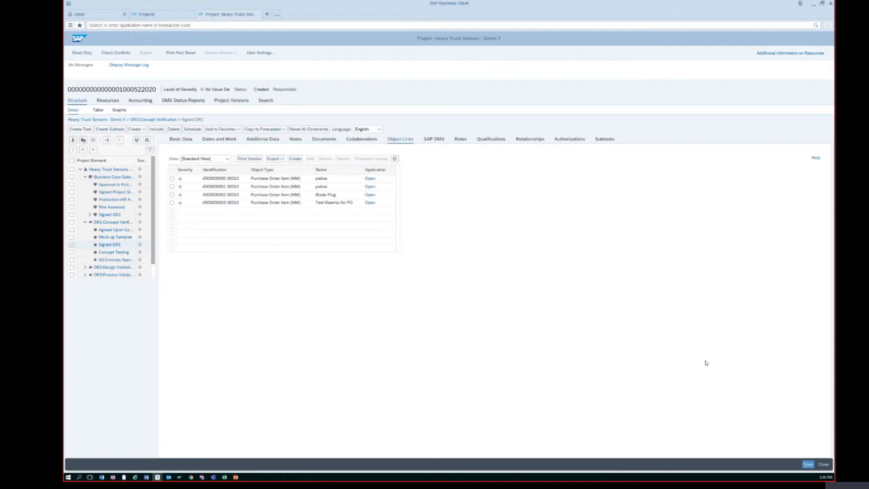
click(808, 464)
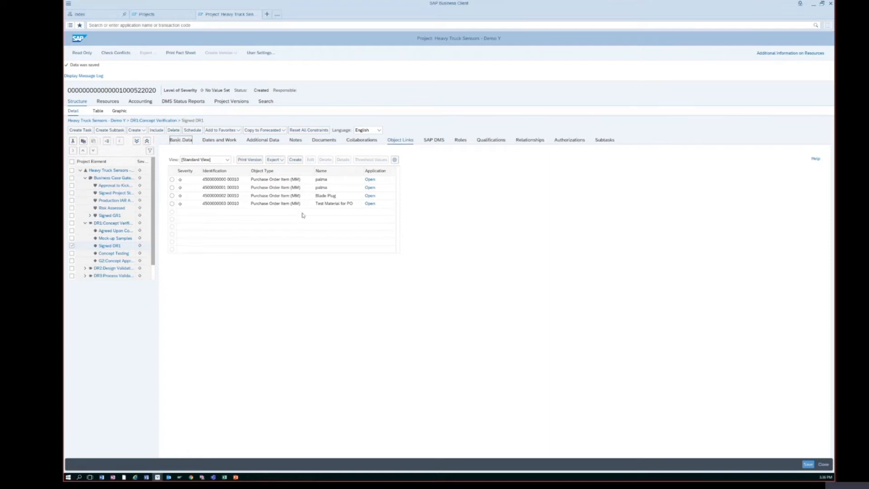
key(Return)
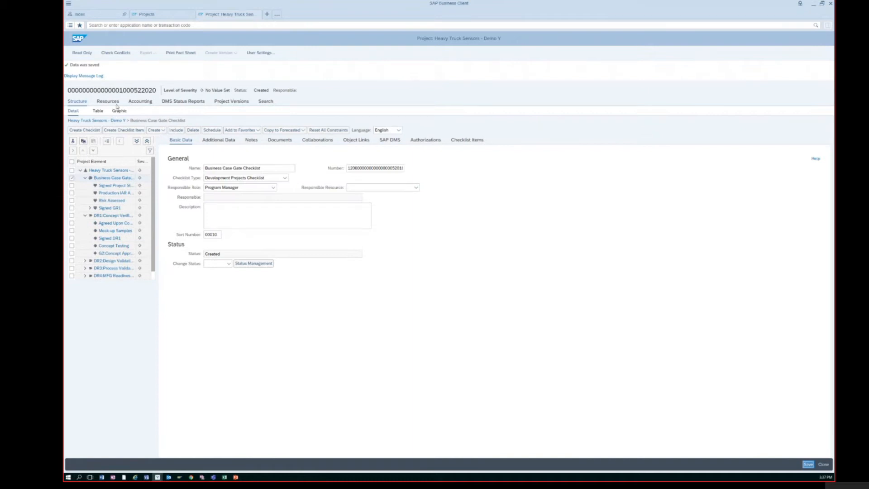
Show the project as a Gantt graphic with the whole project structure expanded and the time scale fitted to the project
click(119, 111)
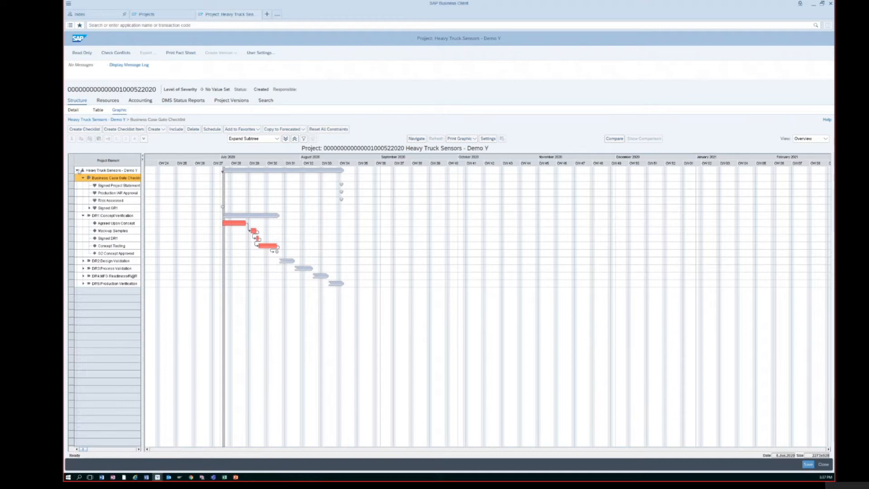
click(71, 171)
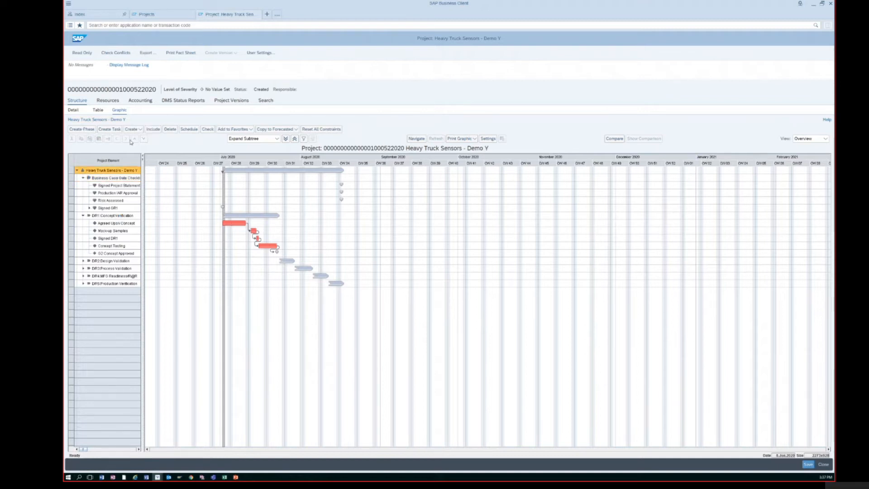
click(287, 140)
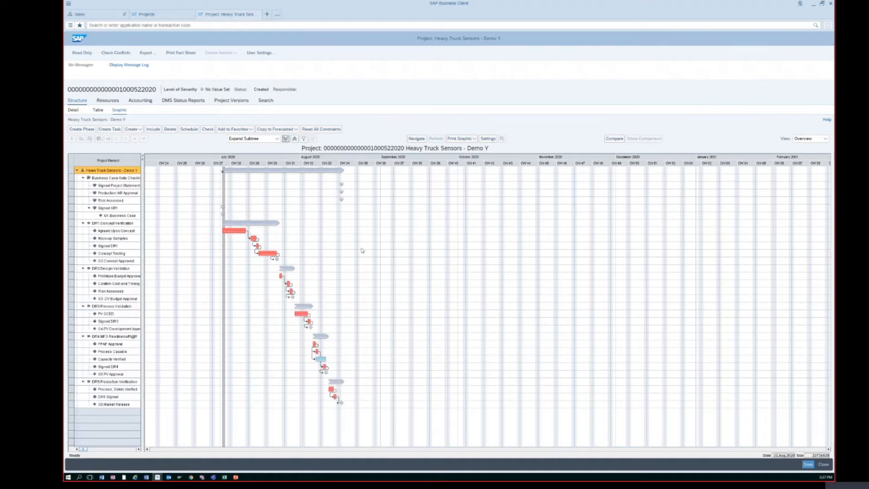
click(812, 138)
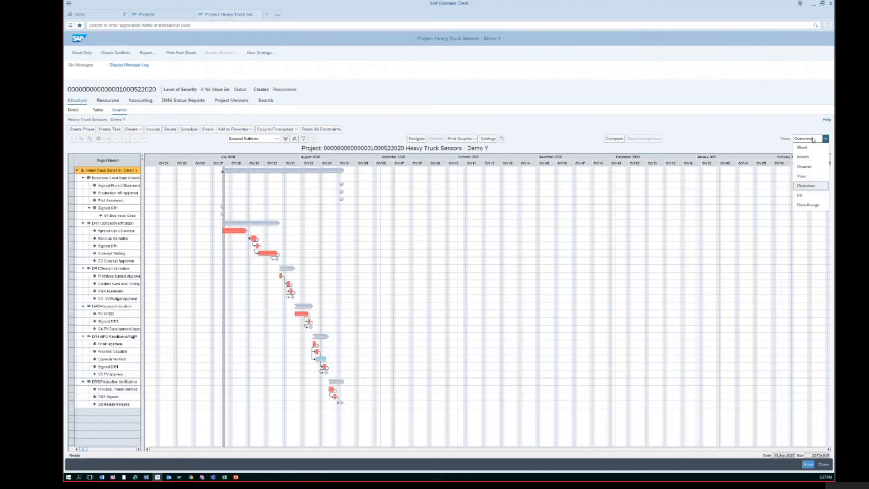
click(808, 195)
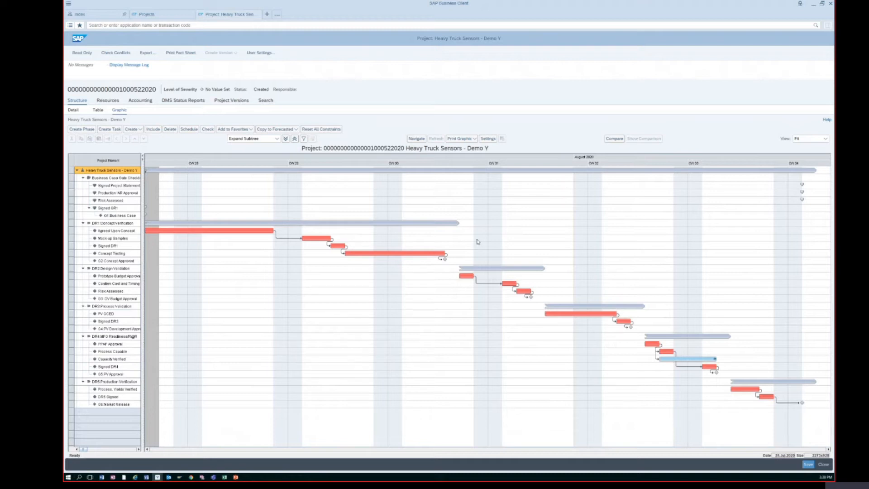
Widen the Gantt graphic's table to show the start constraint columns and look at the graphic's printing options
drag(144, 234, 334, 243)
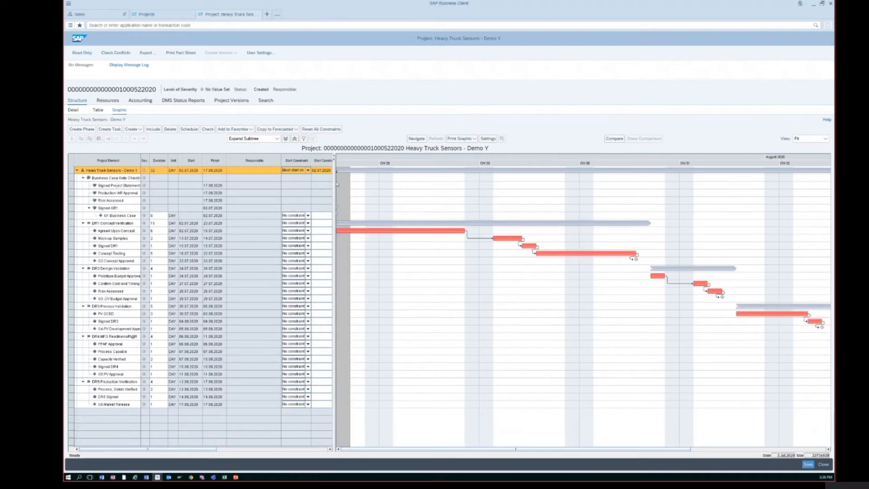
drag(335, 203, 281, 197)
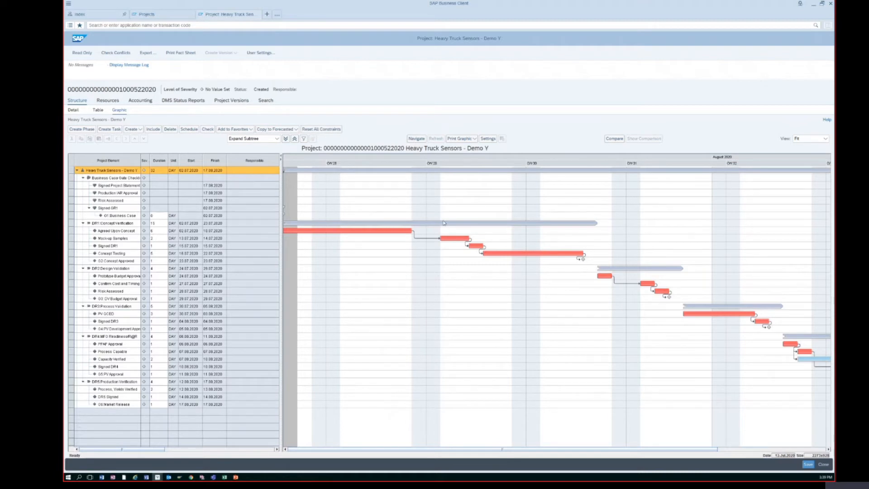
click(464, 139)
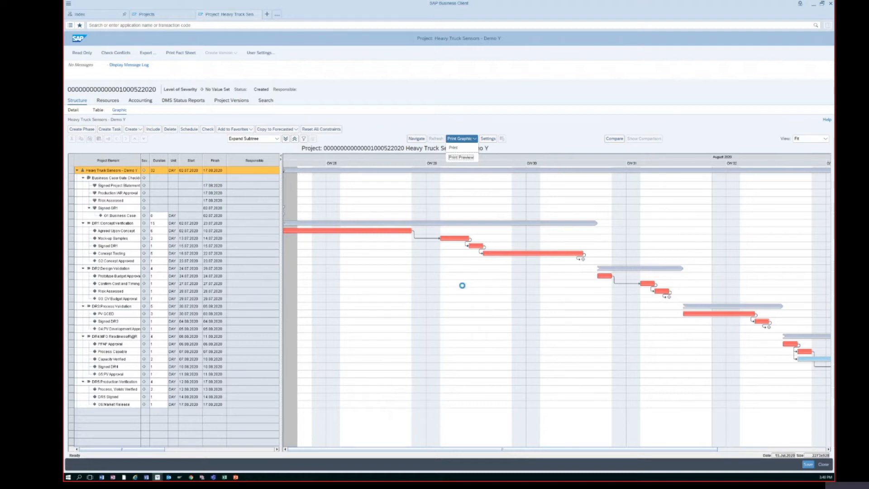
click(438, 123)
drag(283, 263, 340, 269)
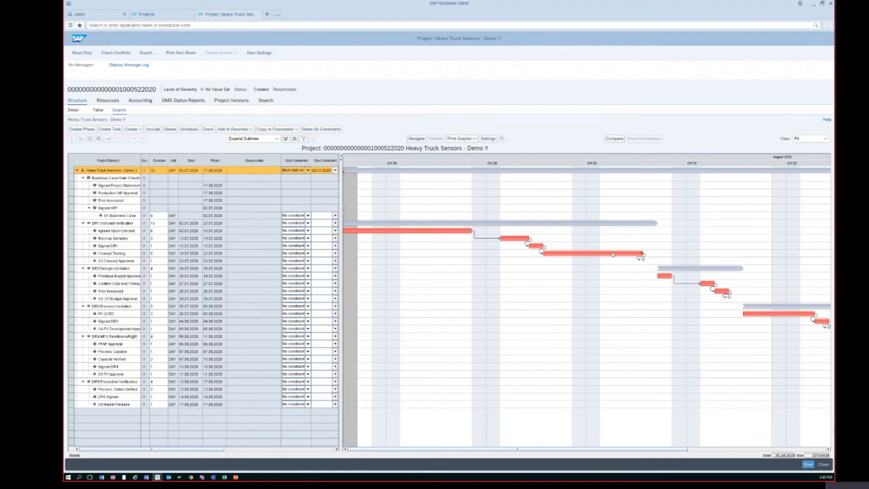
Shorten the Concept Testing task to 4 days by resizing its Gantt bar, and save the project
mouse_move(640, 253)
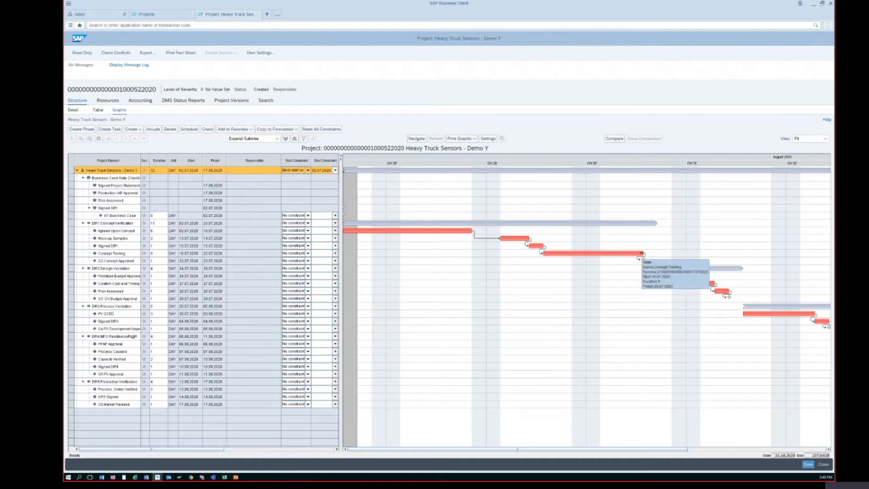
drag(640, 253, 635, 254)
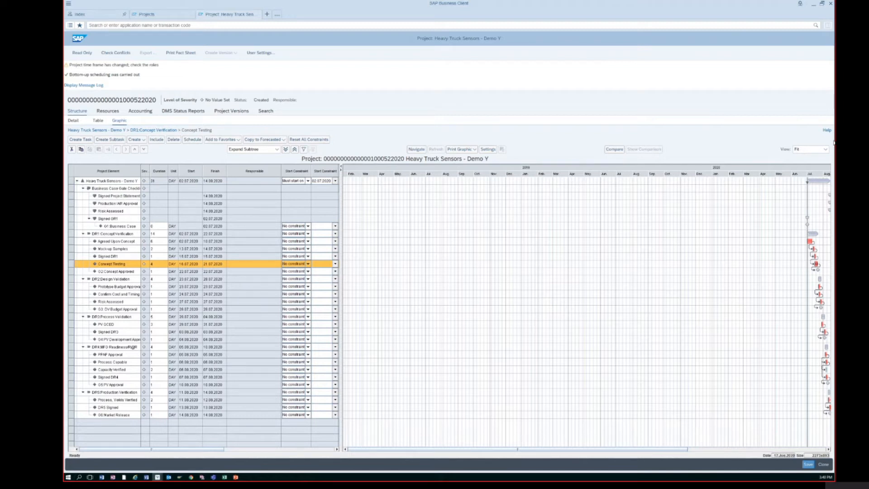
click(816, 154)
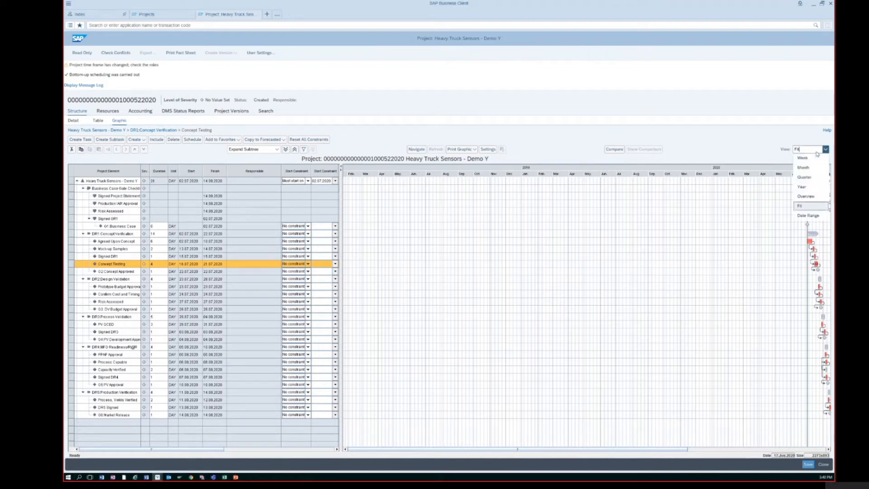
click(807, 211)
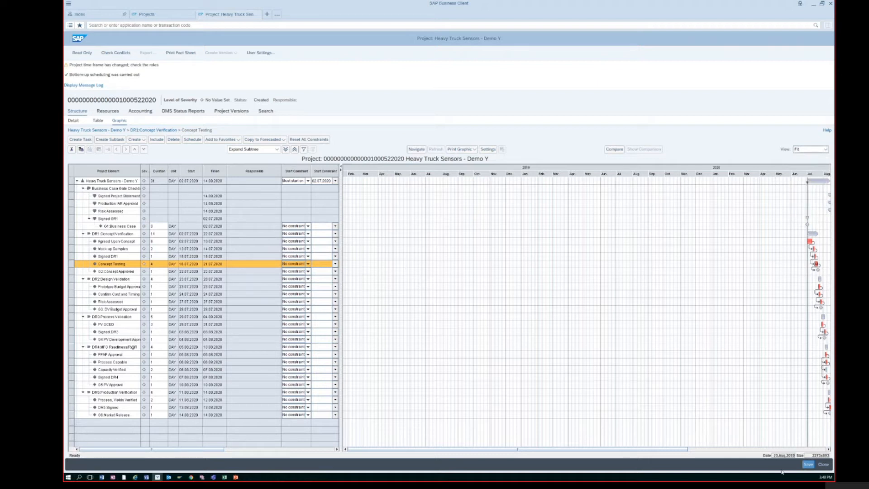
click(809, 465)
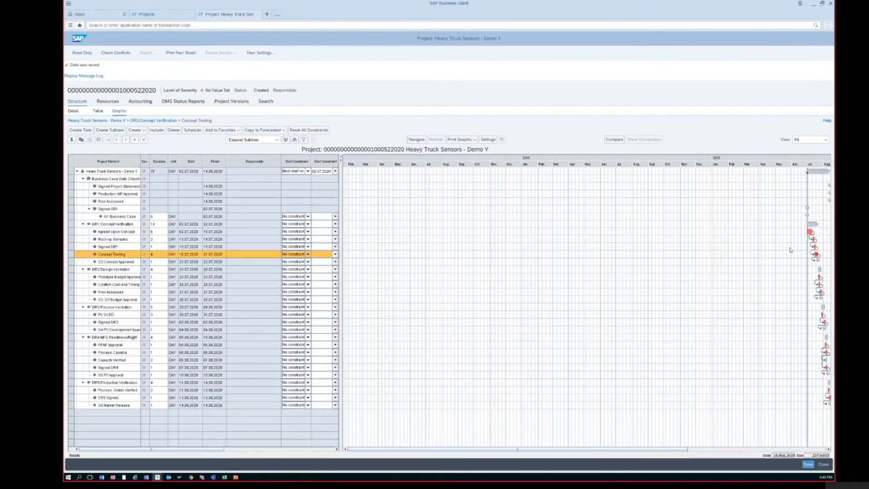
Switch the Gantt time scale to Week, return to the Concept Testing task's detail view, and save the project
click(811, 140)
click(802, 148)
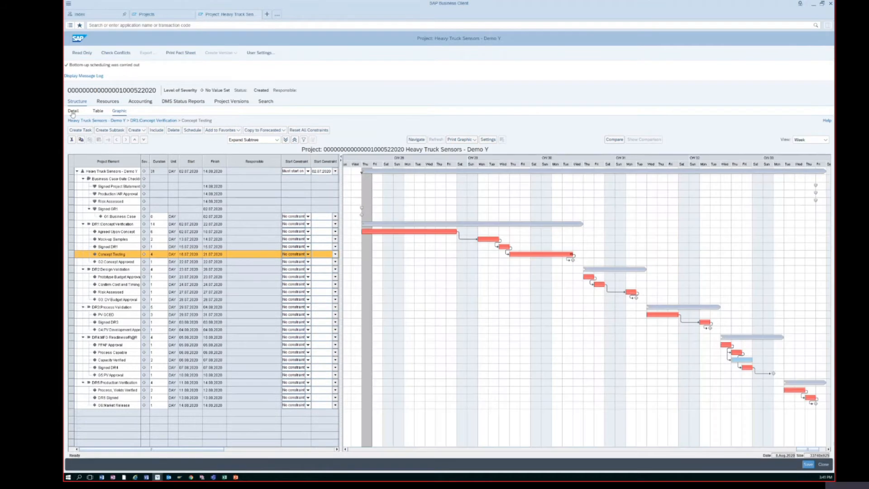
click(73, 111)
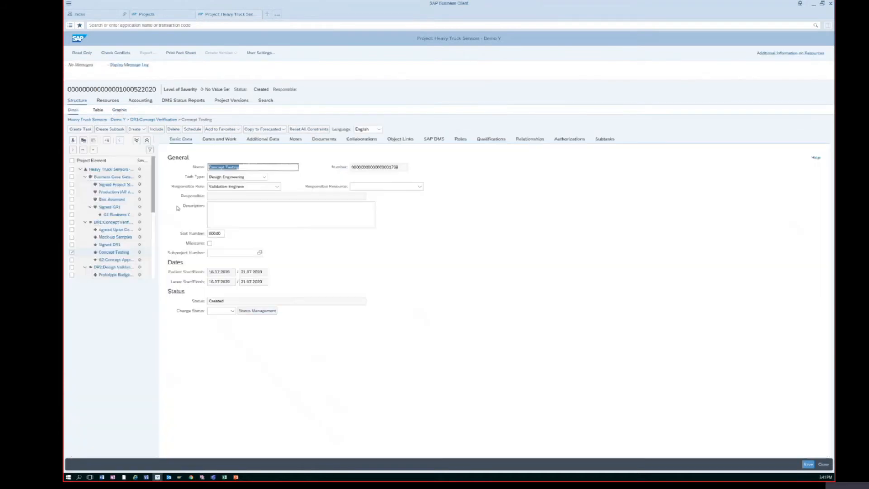
click(805, 462)
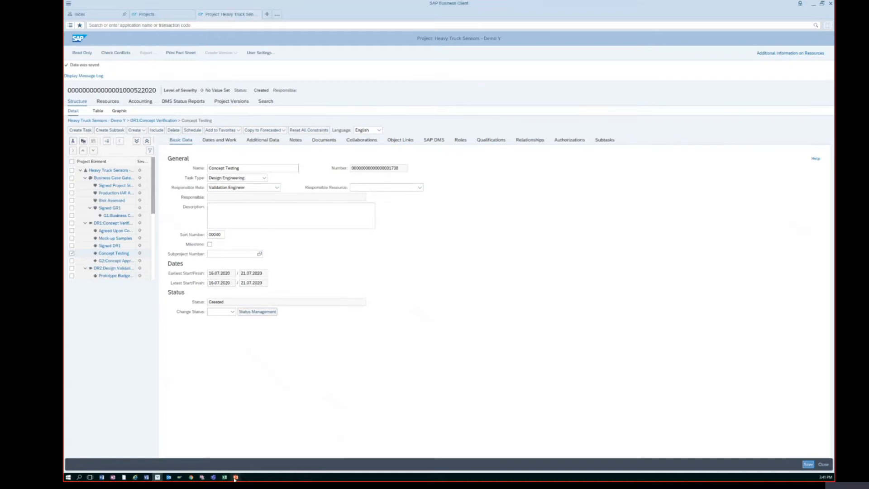
Switch to PowerPoint and review the slide outlining the project steps from creation and planning to release and confirmation
mouse_move(235, 478)
click(267, 448)
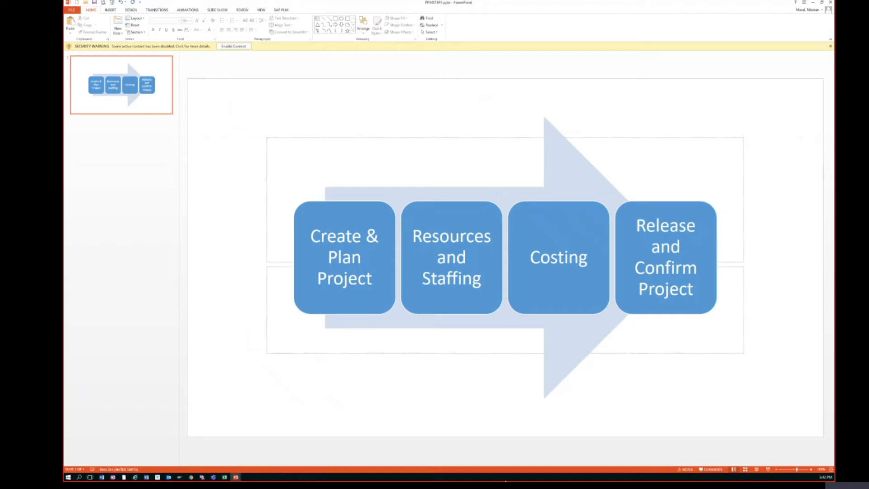
mouse_move(234, 479)
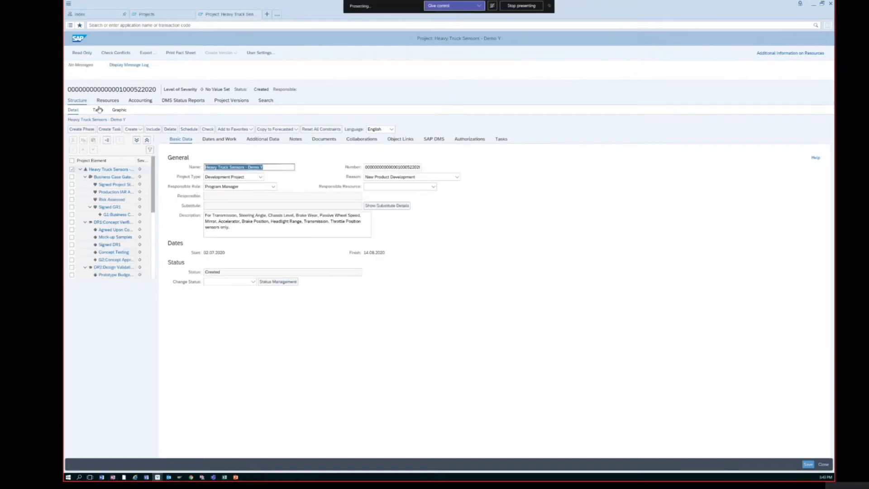
Examine the role demand in the project's staffing overview and open the details of the Project Manager role
click(107, 100)
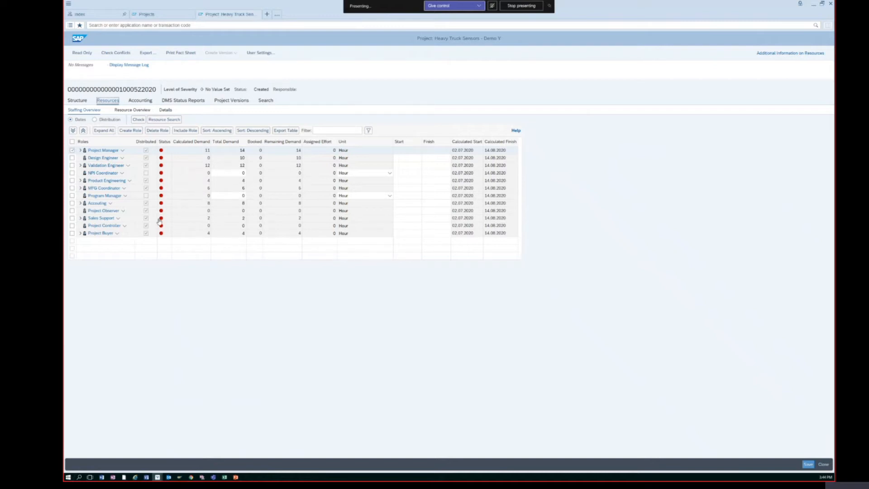
click(73, 130)
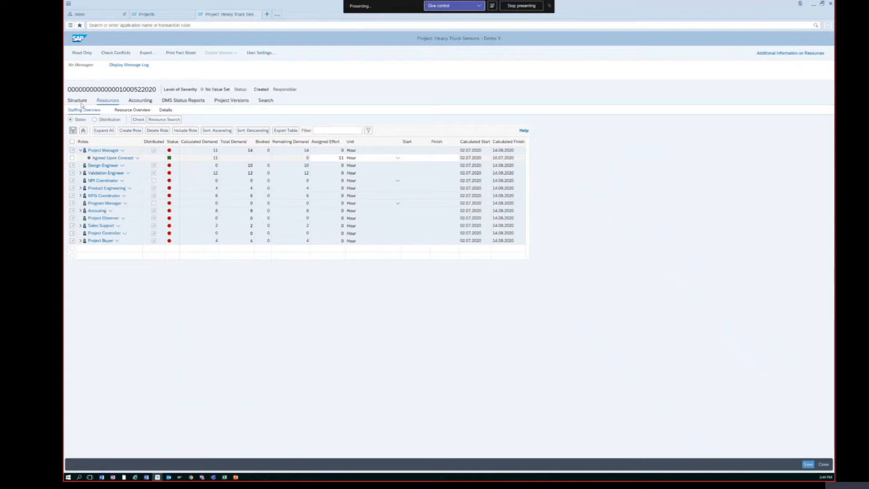
click(166, 110)
click(113, 169)
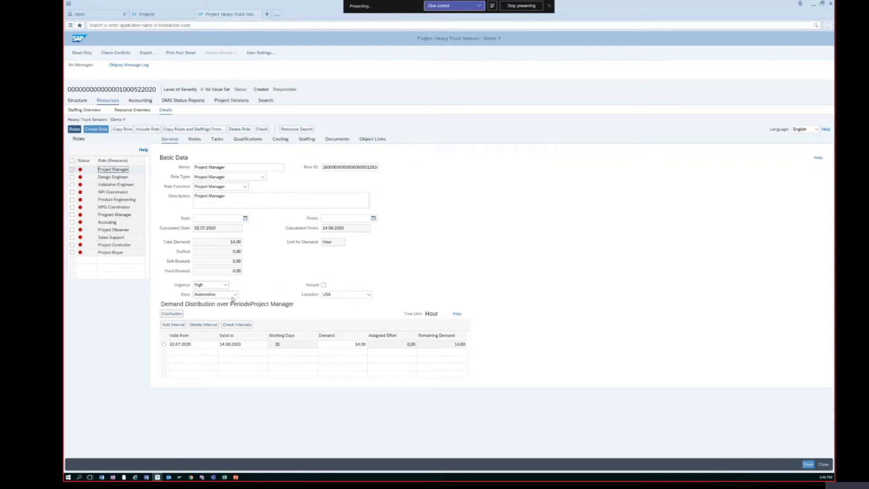
Try adding Electrical Engineering with proficiency Yes to the Project Manager role's qualification requirements, and delete that requirement
click(247, 140)
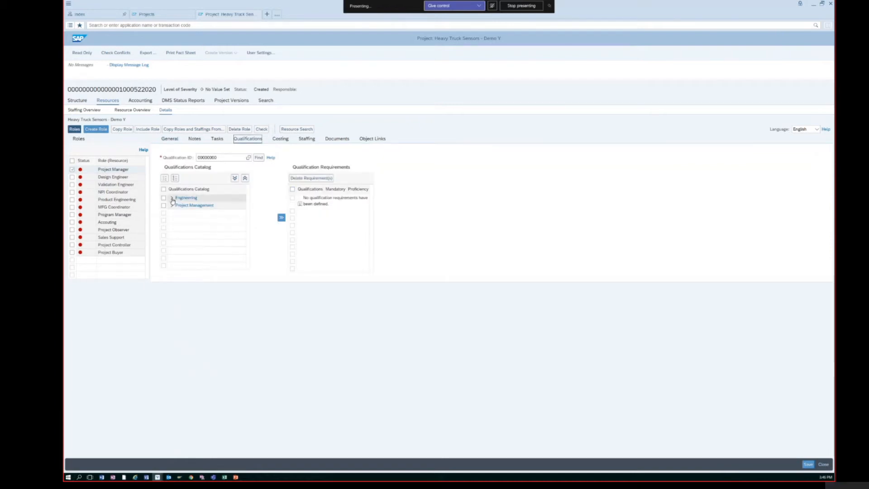
click(172, 198)
click(202, 206)
click(280, 216)
click(380, 198)
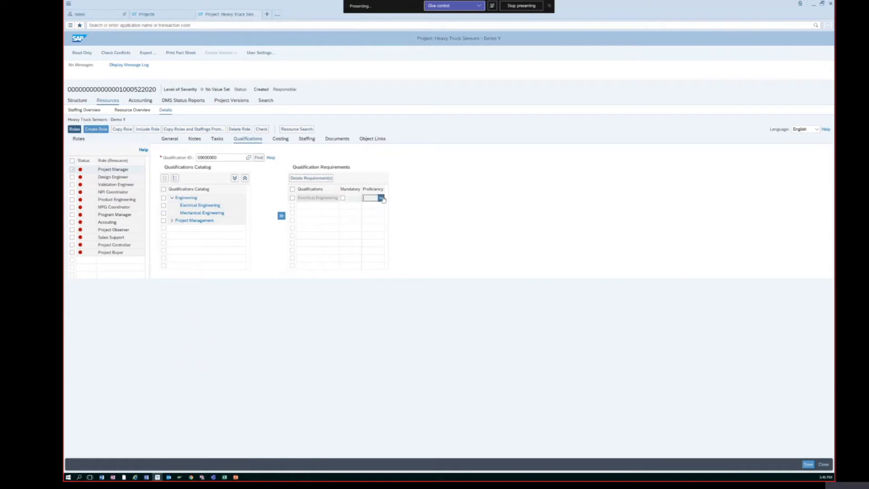
click(375, 220)
click(172, 221)
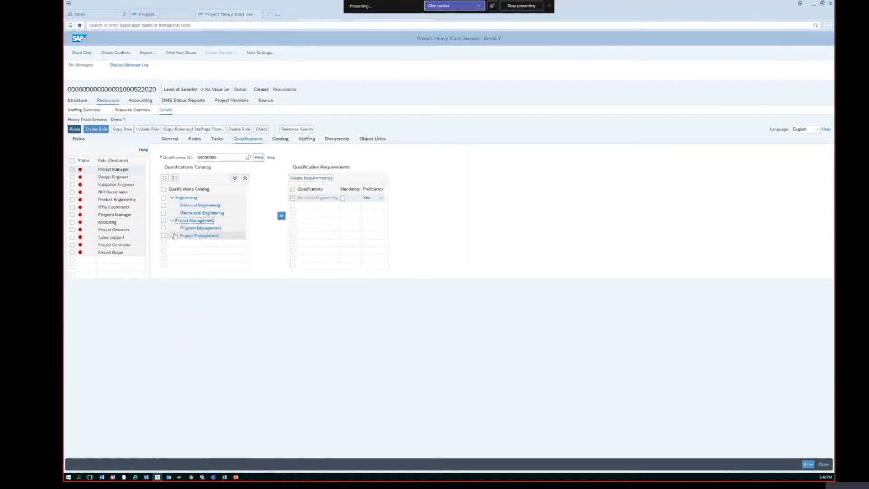
click(311, 178)
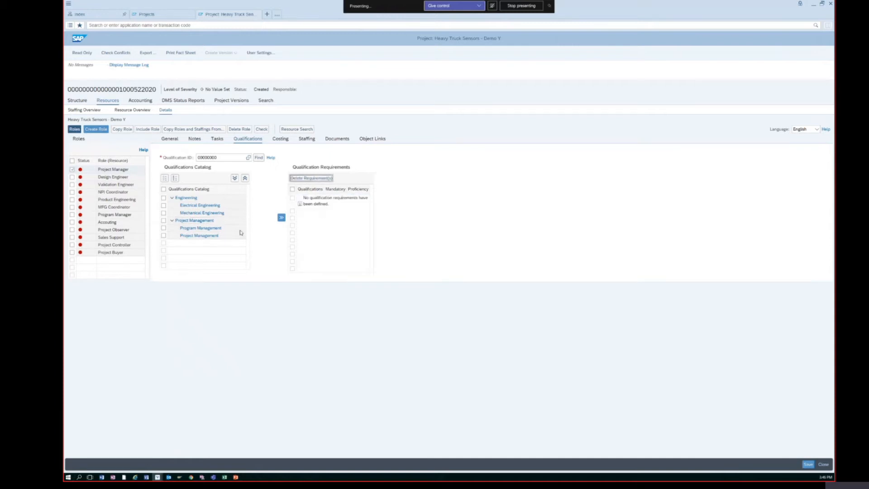
Add Project Management as a qualification requirement of the Project Manager role with proficiency Yes, and save the project
click(163, 235)
click(281, 217)
click(376, 198)
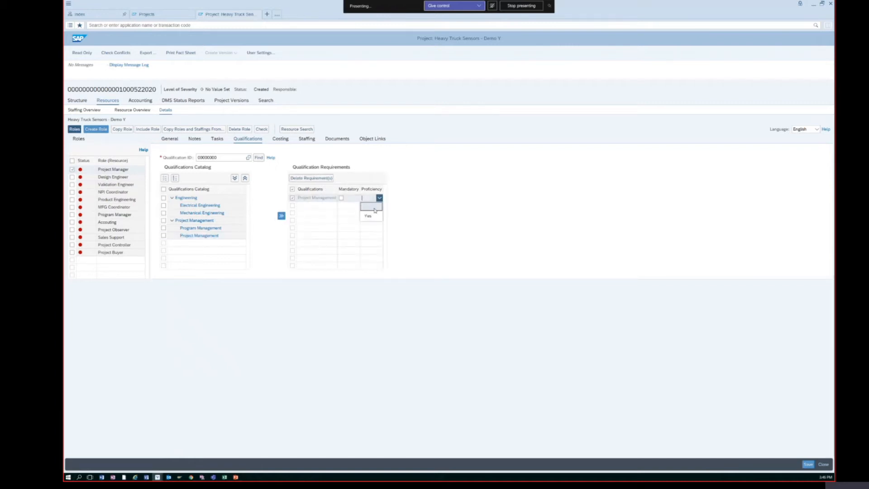
click(372, 221)
click(808, 464)
Add Electrical Engineering as a qualification requirement of the Product Engineering role with proficiency Yes, and save the project
click(113, 200)
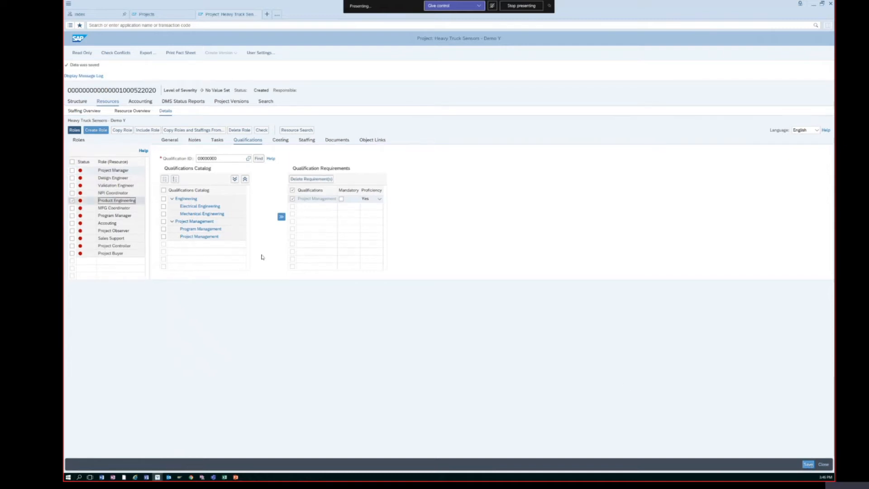
click(172, 198)
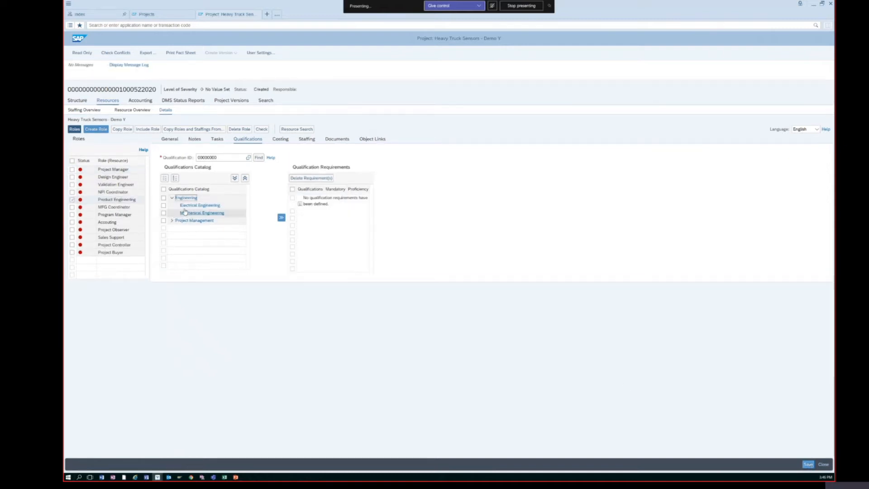
click(163, 205)
click(281, 217)
click(380, 198)
click(370, 211)
click(808, 464)
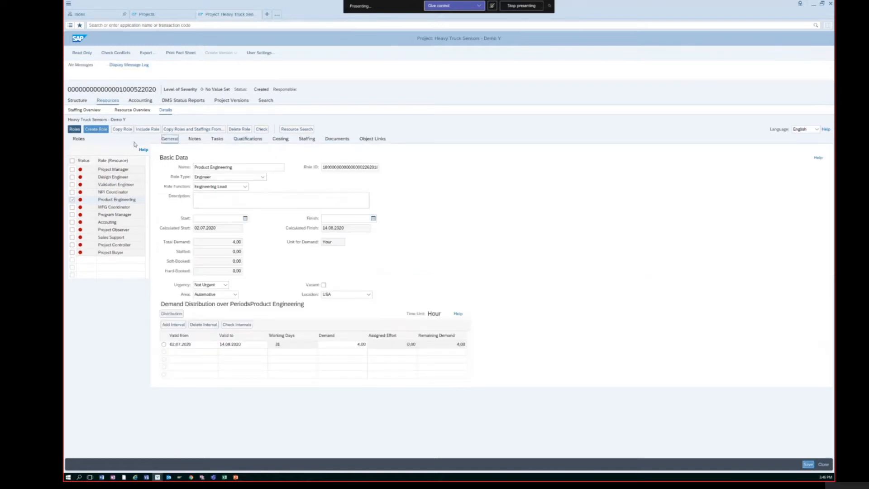
Run a resource search for the Product Engineering role, staff it with the matching resource, and check the role in the staffing overview
click(127, 111)
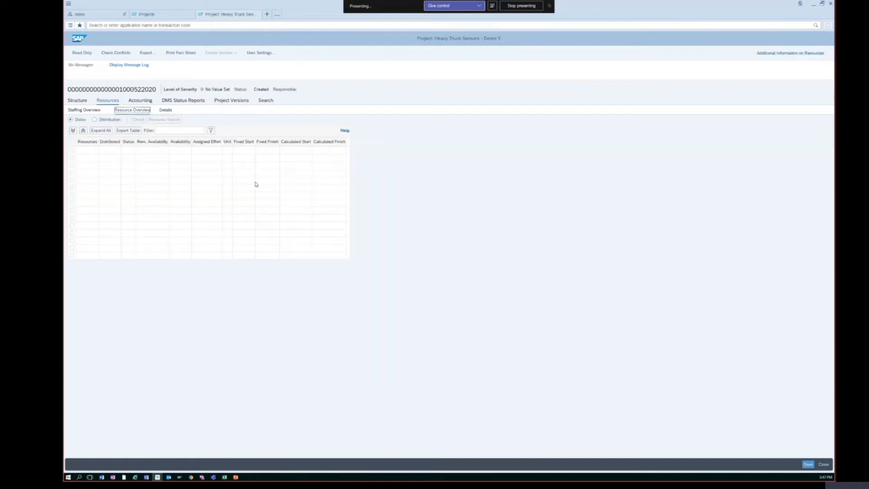
click(93, 112)
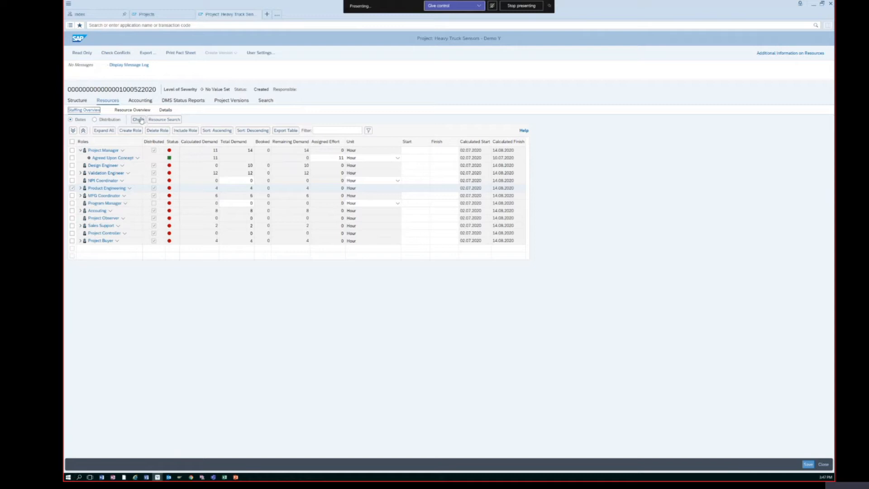
click(165, 110)
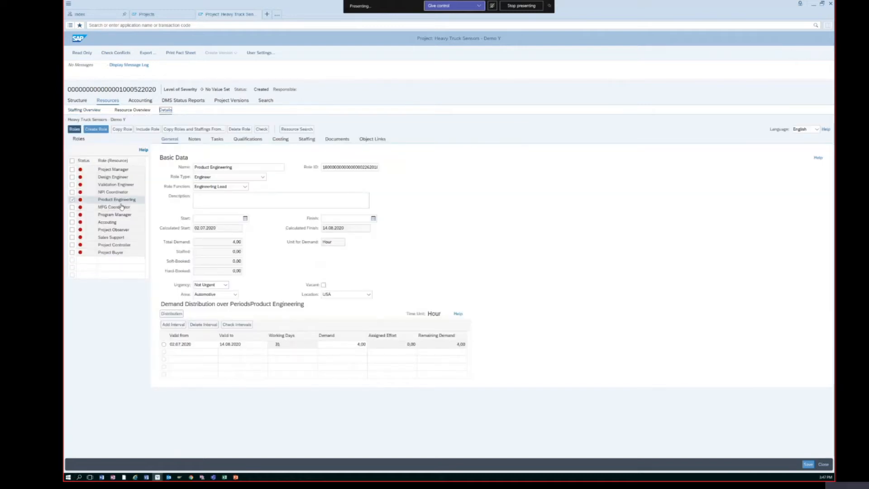
click(300, 130)
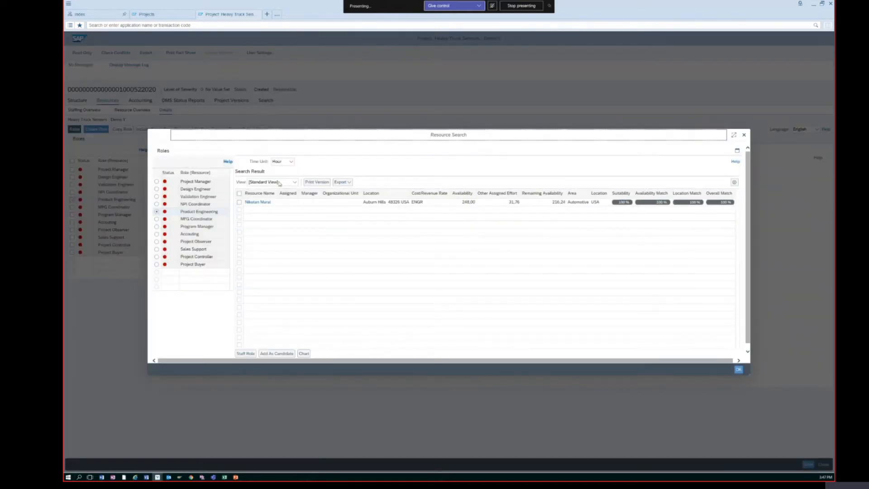
click(239, 202)
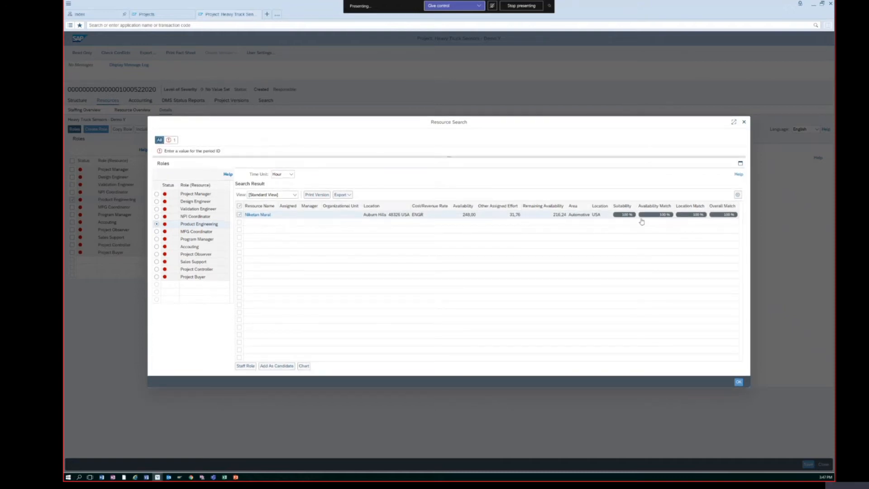
click(251, 367)
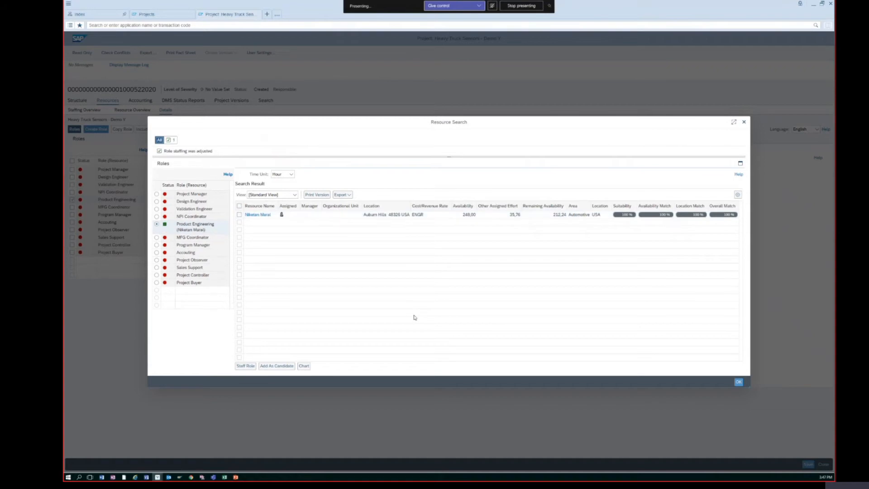
click(738, 371)
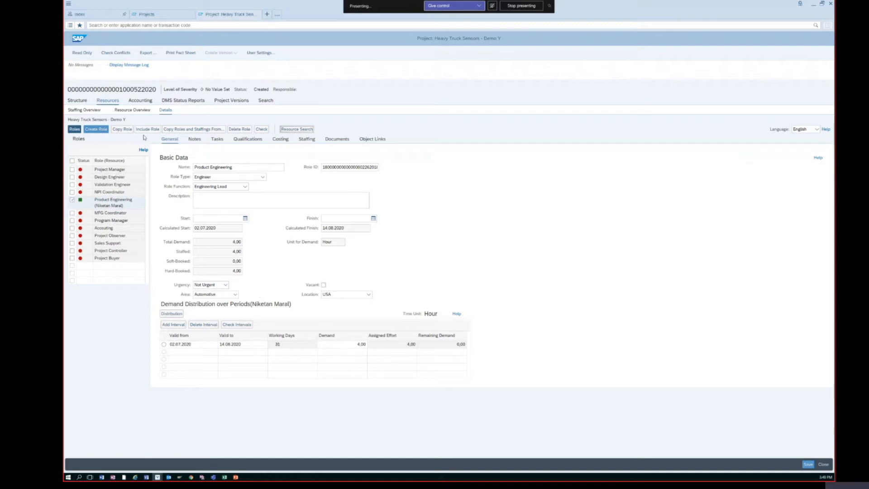
click(93, 111)
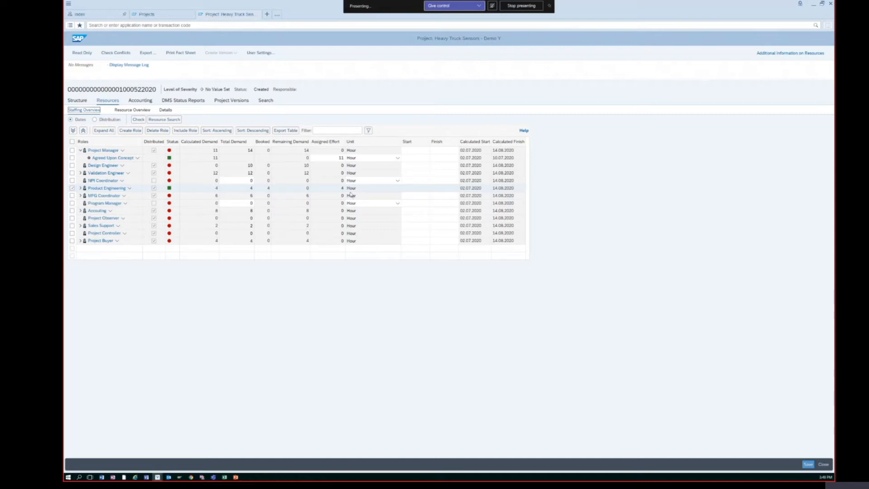
Assign the Product Engineering role's staffed resource to the Mock-up Samples task in the project structure, and save the project
click(84, 101)
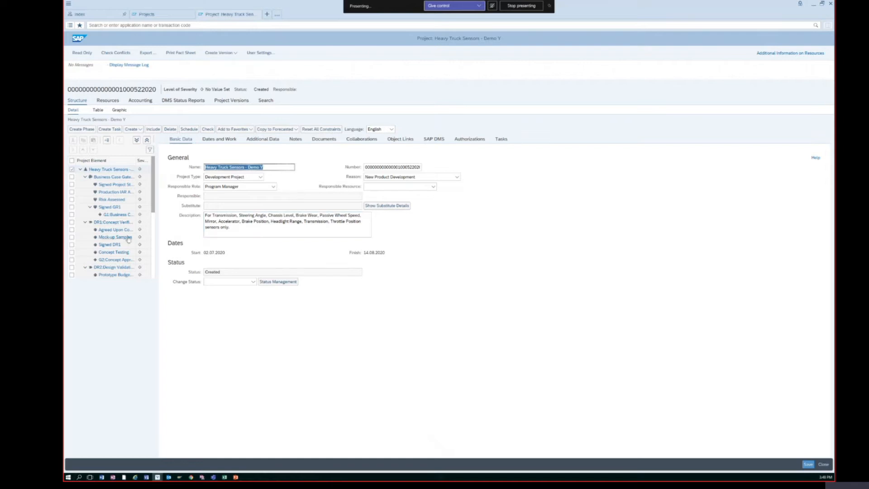
click(118, 237)
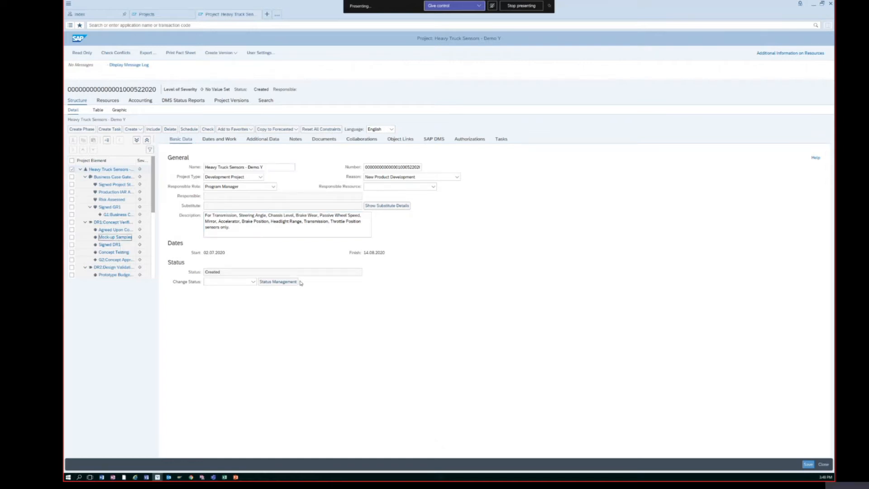
click(465, 141)
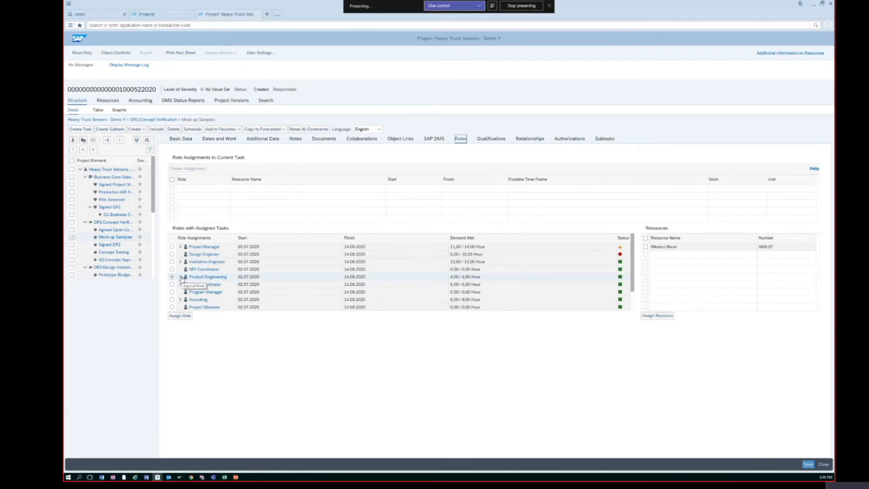
click(667, 247)
click(660, 316)
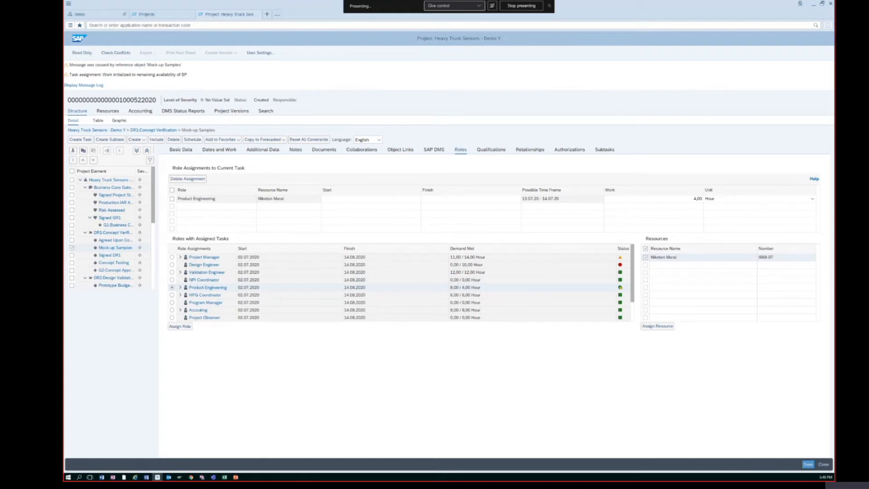
click(808, 463)
Replace the Signed DR1 task's unstaffed Product Engineering assignment with the role's staffed resource, set its work to 4 hours, and save
click(107, 256)
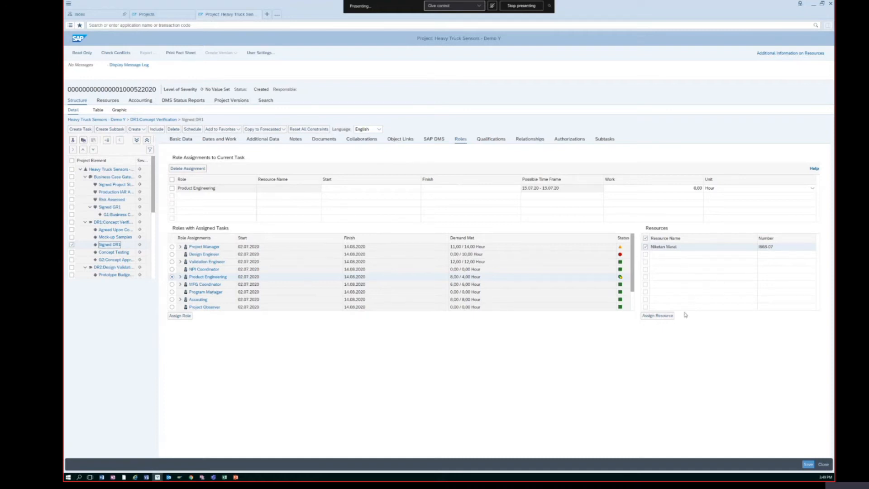
click(659, 317)
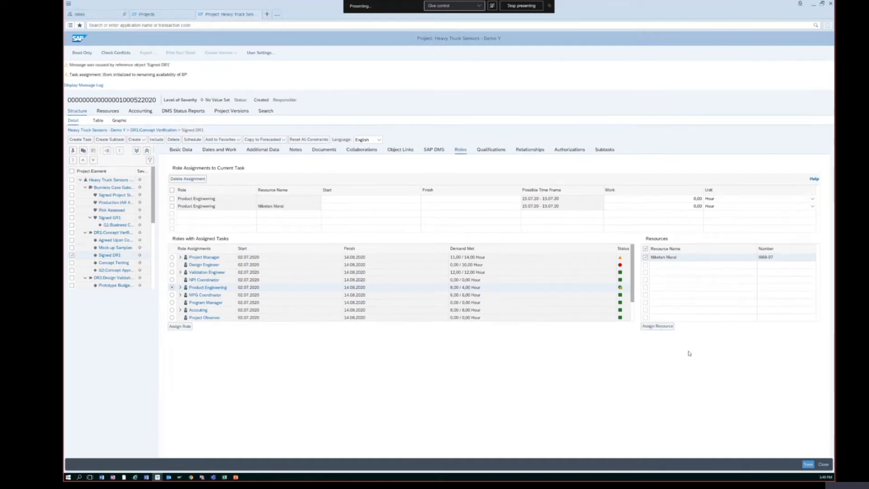
click(172, 199)
click(202, 179)
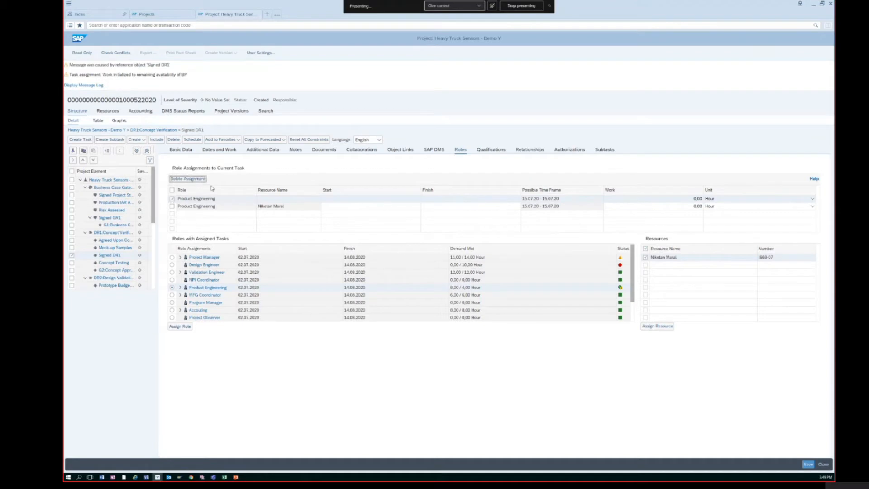
text(4)
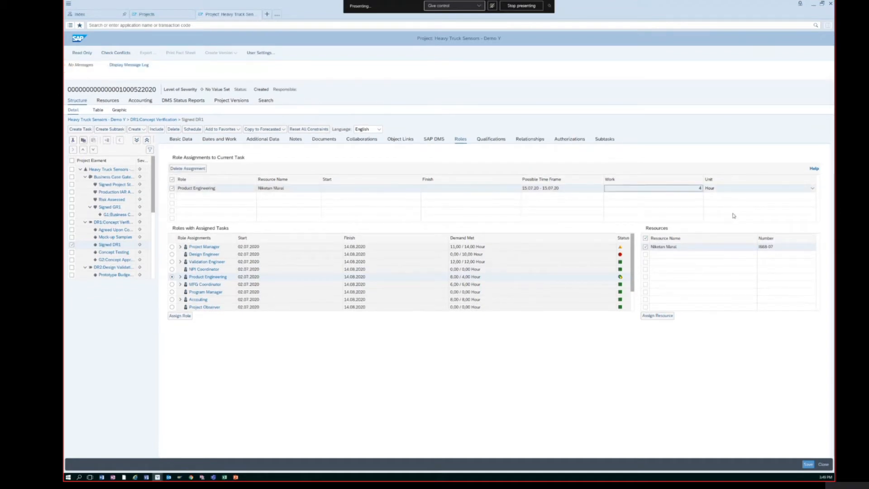
key(Return)
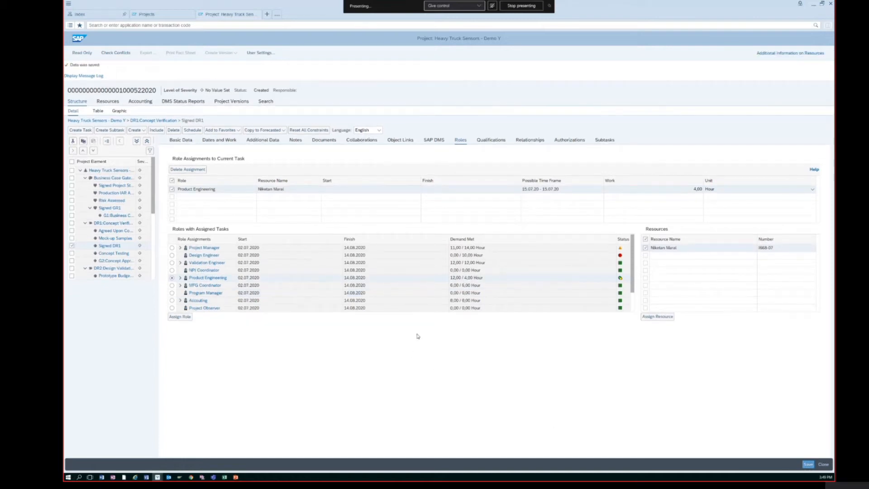
click(122, 171)
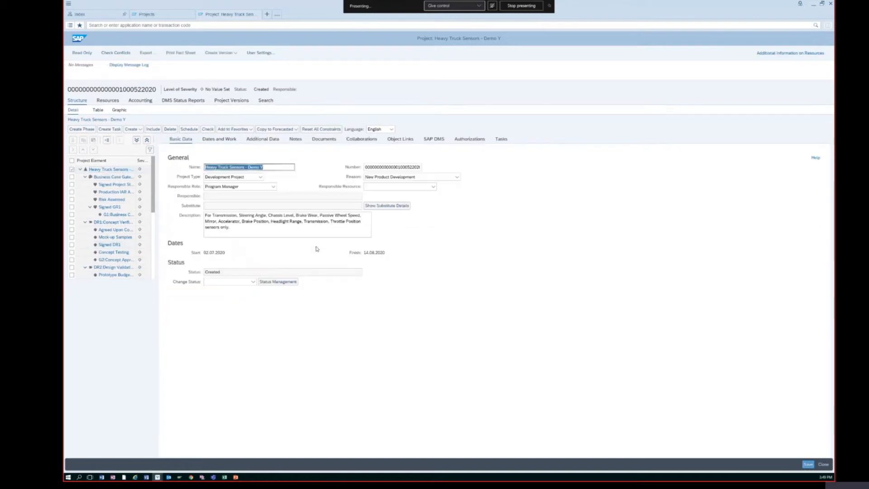
click(808, 464)
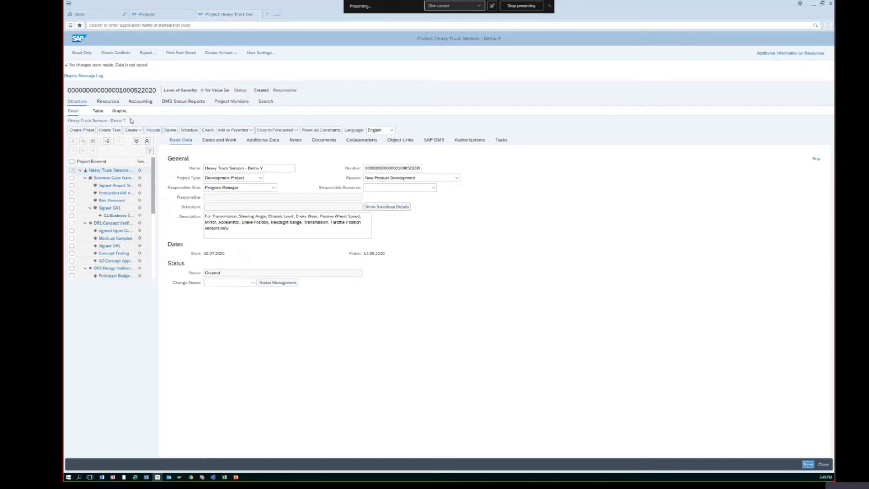
Update the Product Engineering role according to its tasks in the staffing overview, expand its task and resource assignments, and save
click(113, 104)
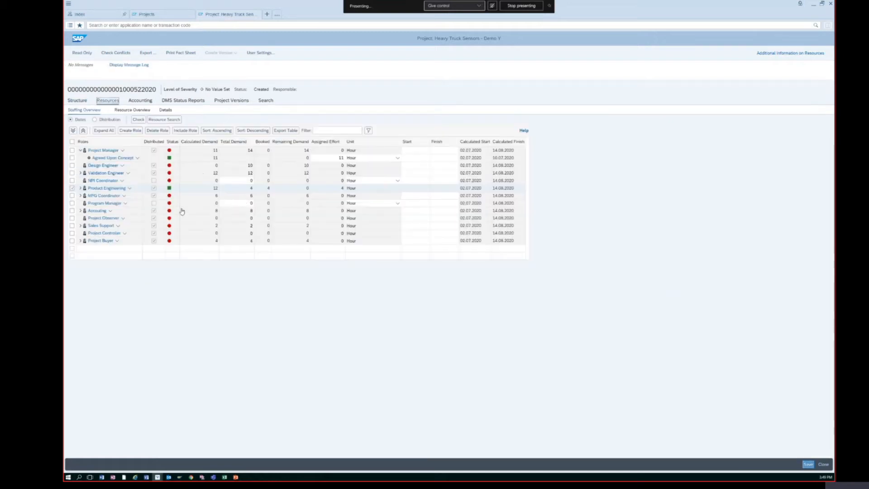
click(130, 189)
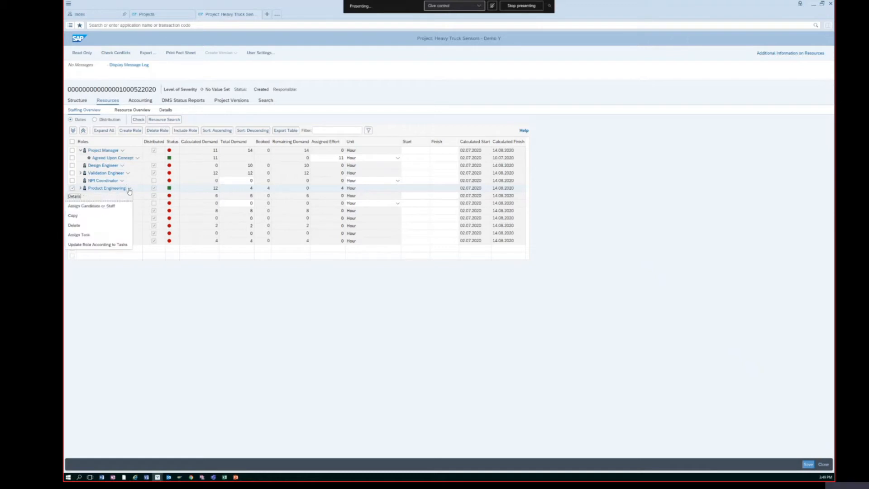
click(97, 244)
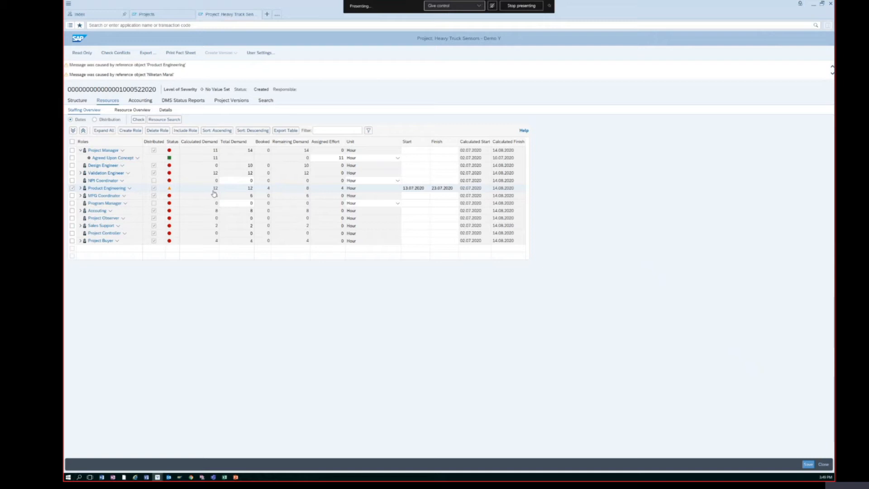
click(80, 187)
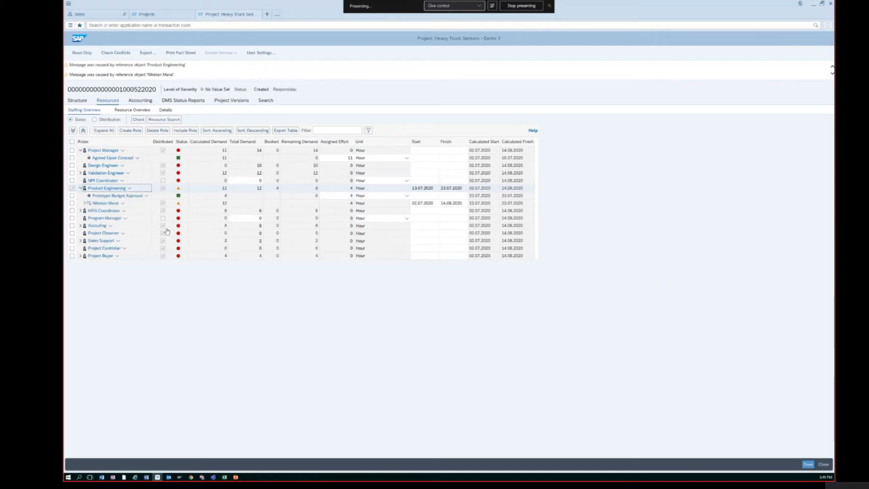
click(85, 203)
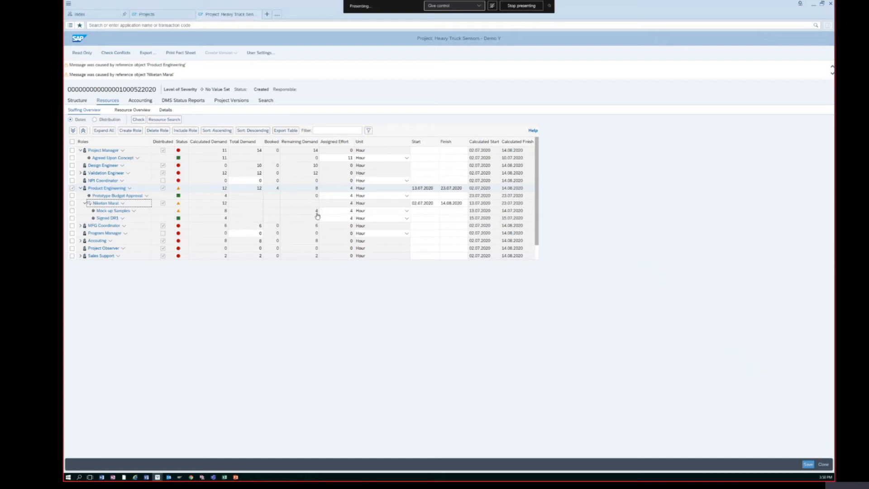
click(807, 465)
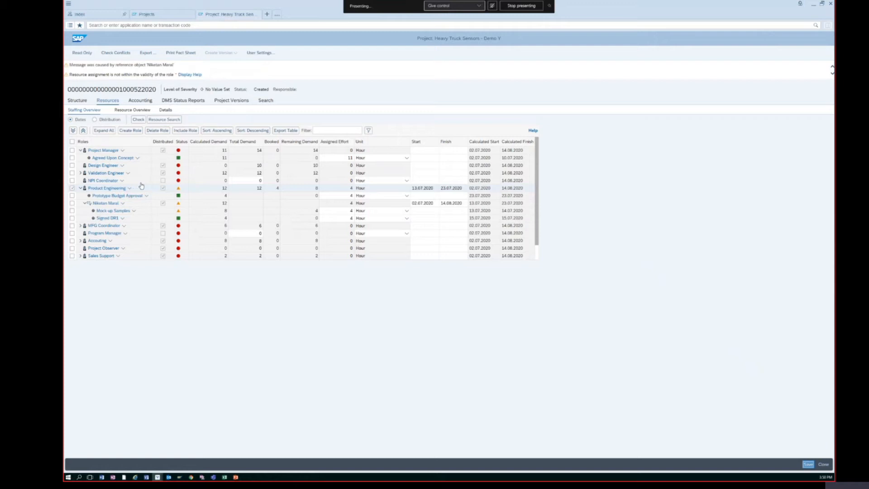
Update the Project Manager role in the staffing overview according to its tasks
click(123, 151)
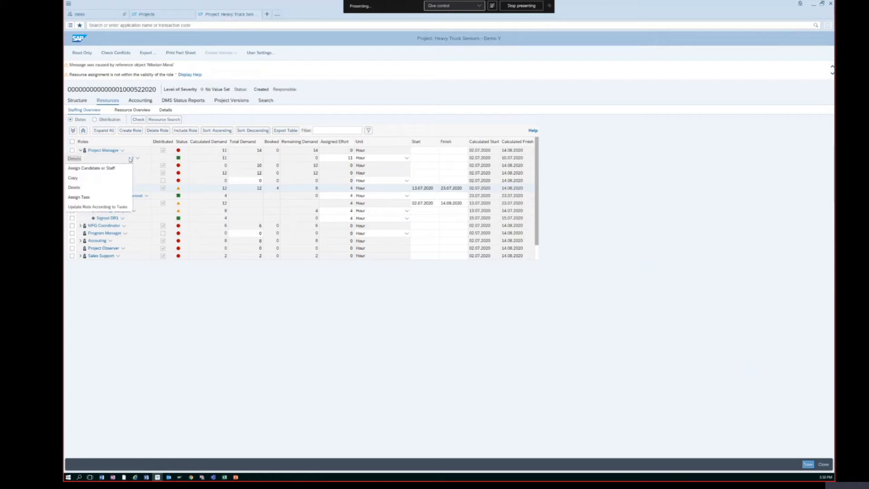
click(113, 206)
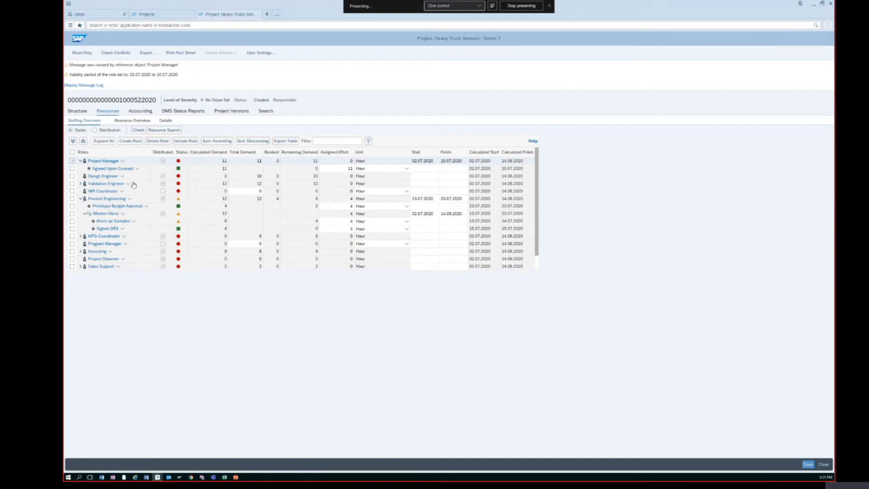
Save the project, expand the staffed resource's role and tasks in the resource overview, and save again from the project structure
click(808, 464)
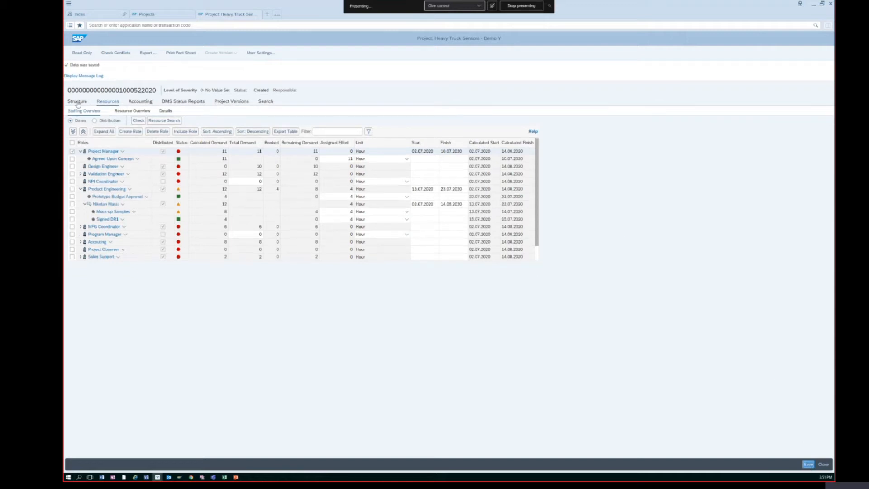
click(132, 111)
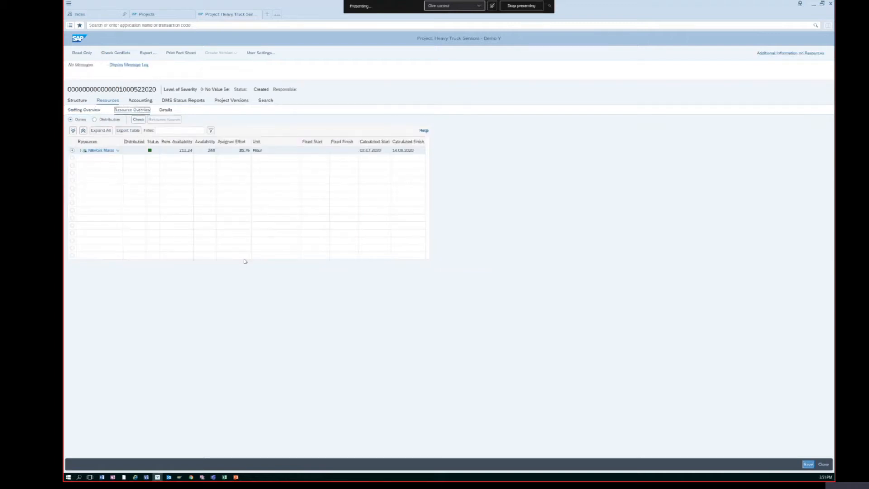
click(72, 130)
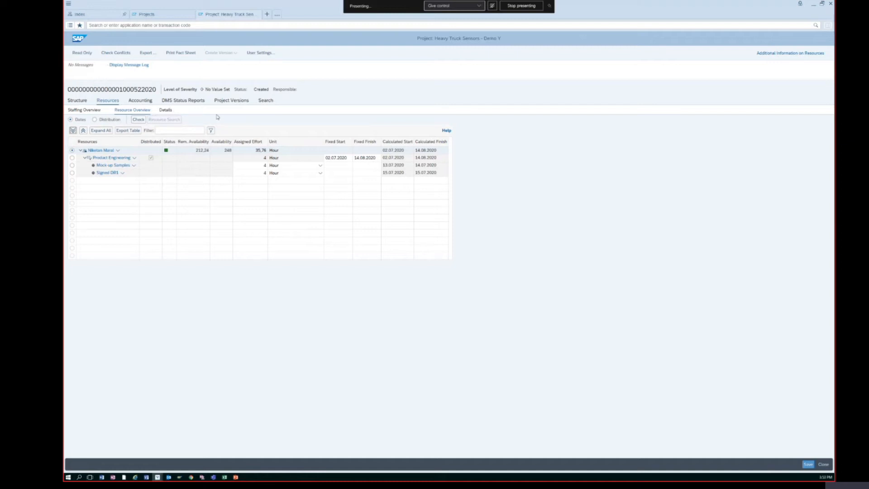
click(82, 102)
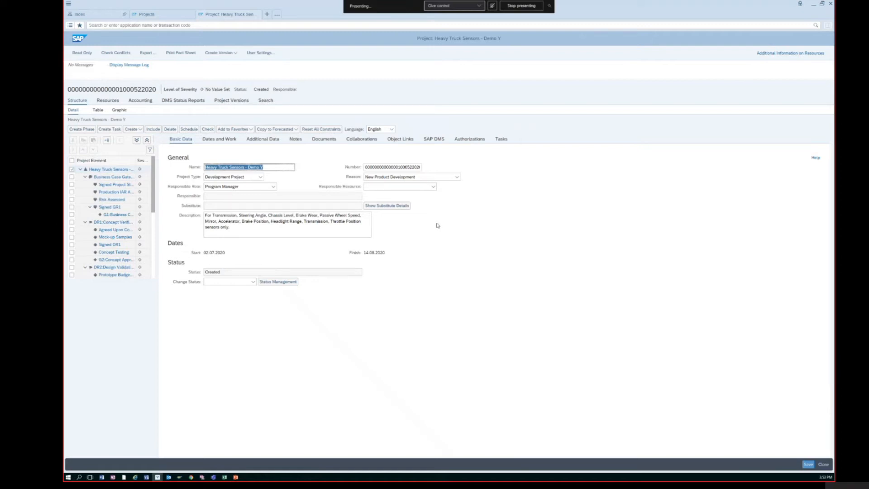
click(809, 466)
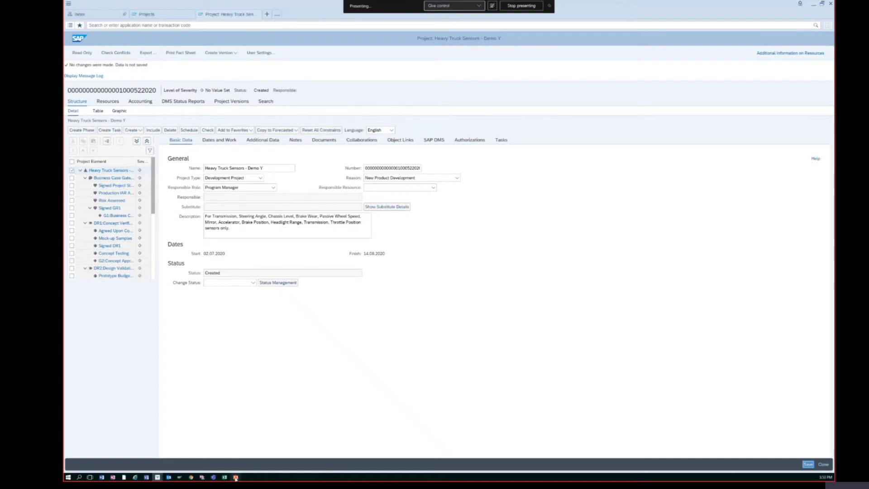
Switch to PowerPoint to view the project process slide, and switch back to the SAP project
mouse_move(235, 479)
click(268, 450)
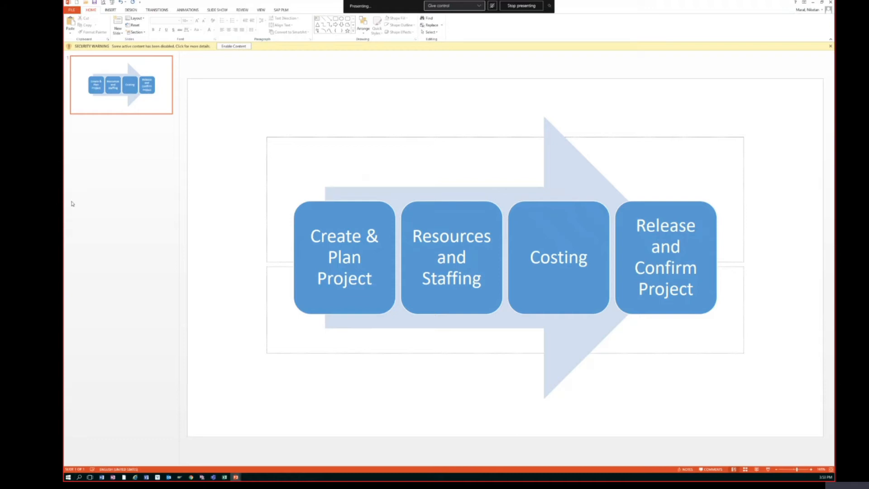
mouse_move(156, 477)
click(223, 448)
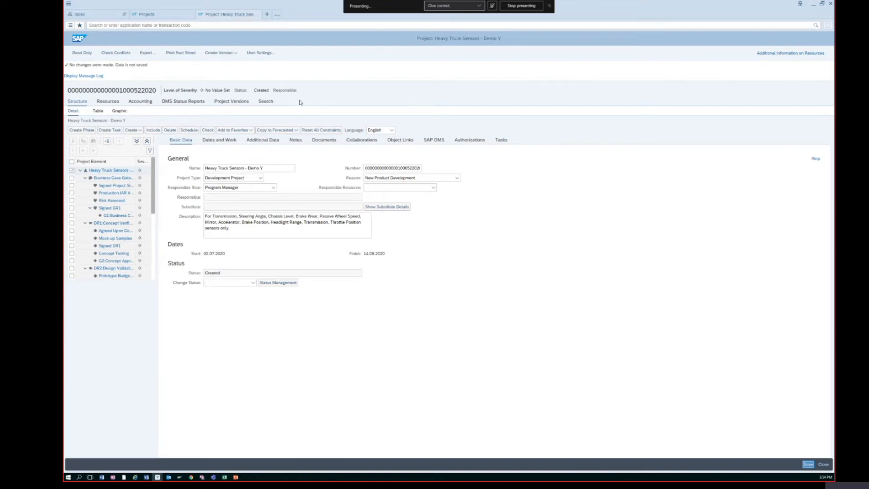
Change the project's status with the Flag for Transfer option and save the project
click(253, 281)
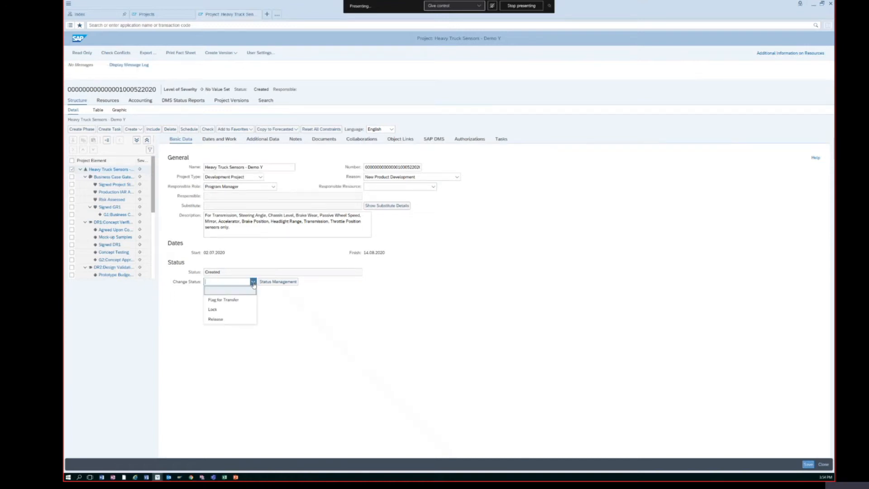
click(245, 300)
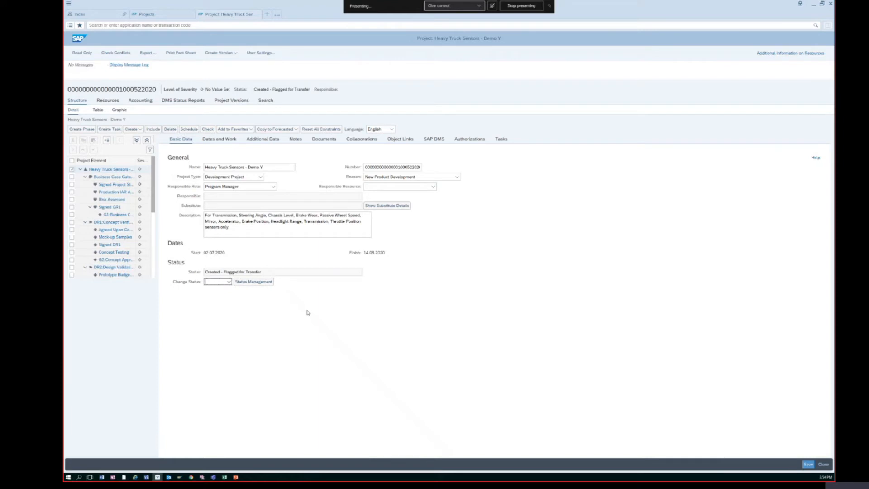
click(808, 465)
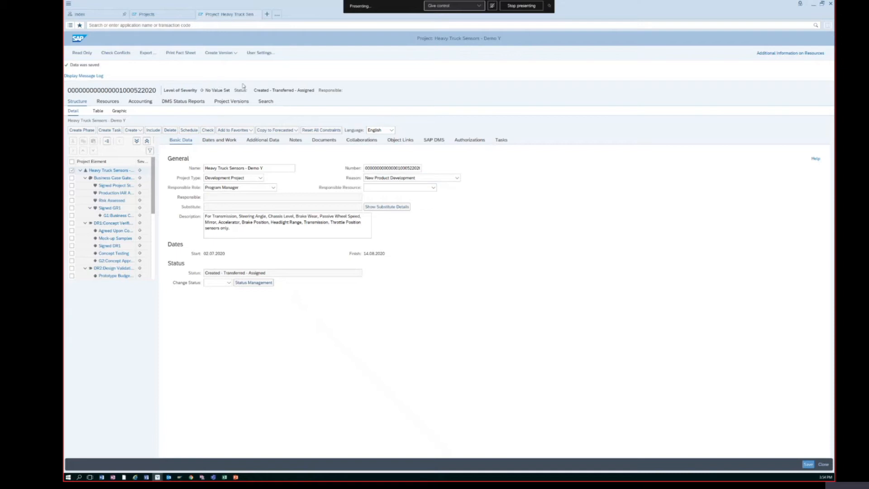
Open the project's cost/revenue costing in accounting and expand the project down to its roles
click(141, 105)
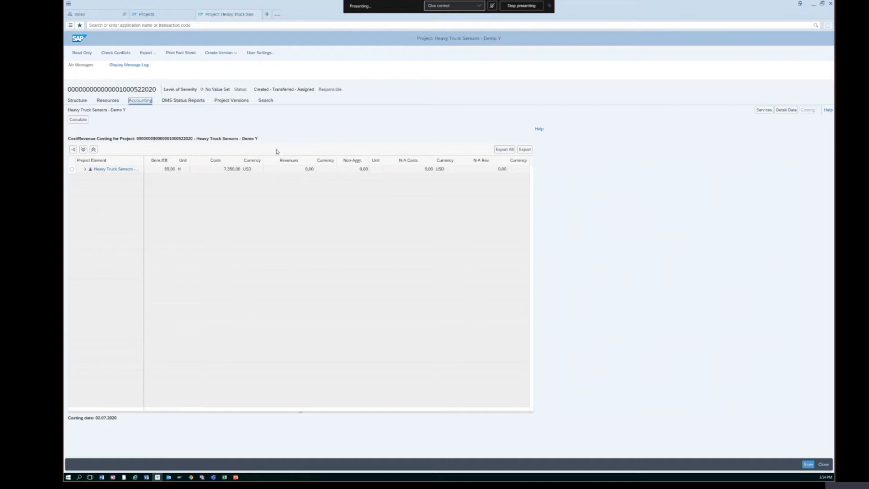
click(72, 169)
click(84, 149)
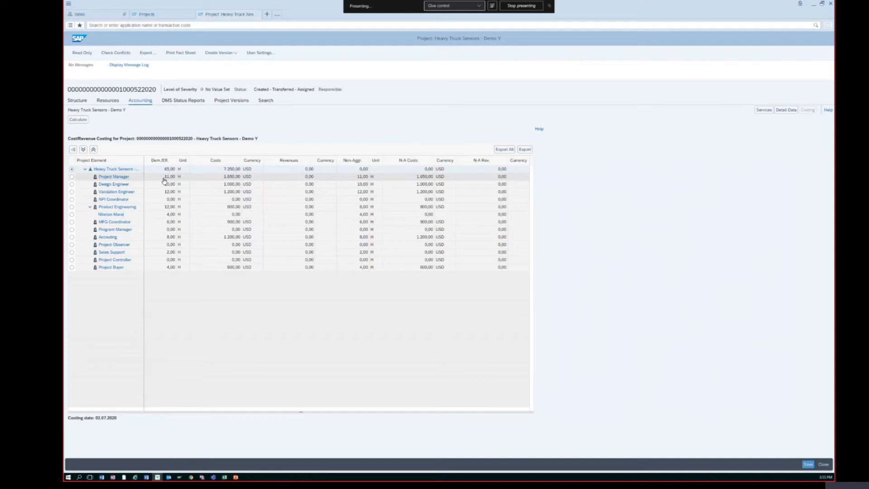
Look up the Project Manager role from the costing, close its separate window, and view the role's costing rate in the resource details
click(72, 177)
click(122, 177)
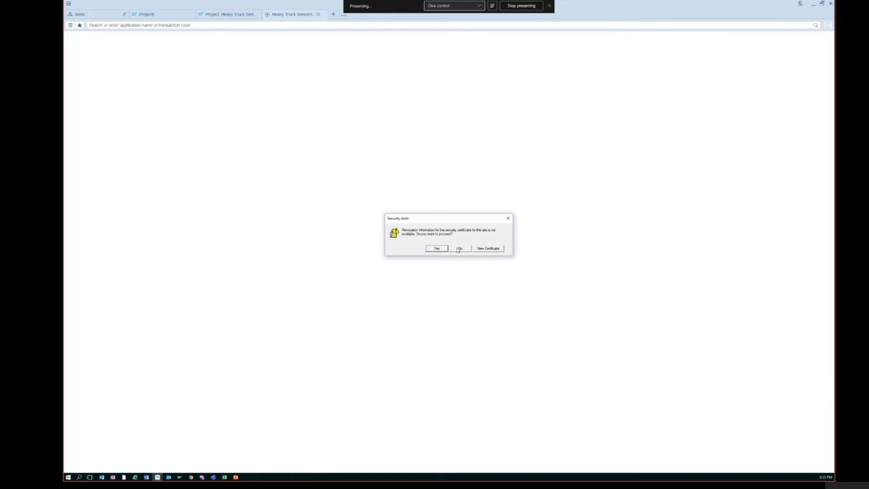
click(458, 250)
click(427, 273)
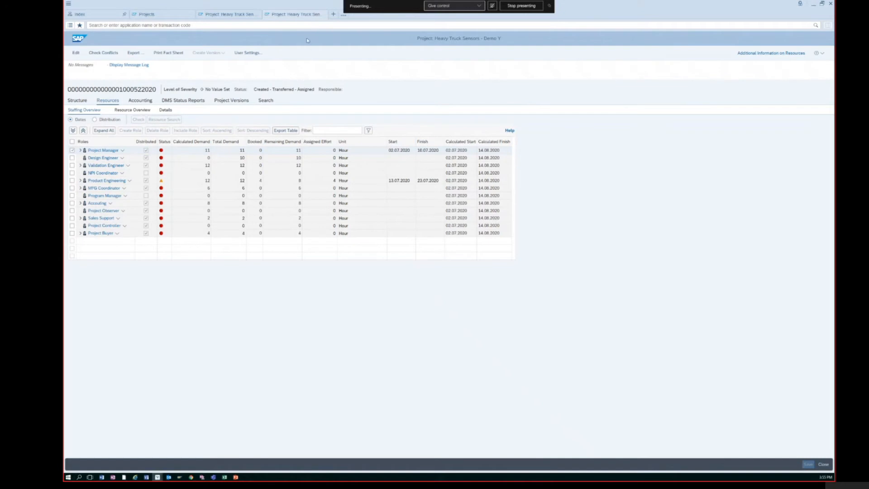
click(324, 14)
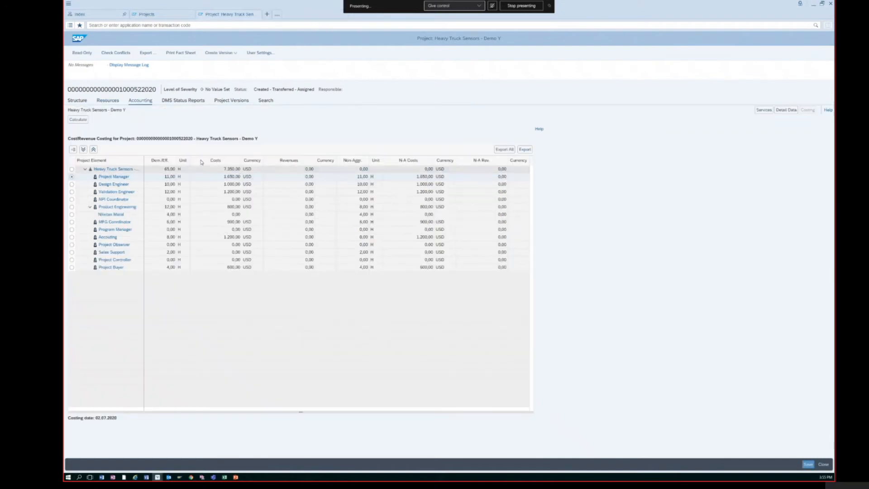
click(107, 100)
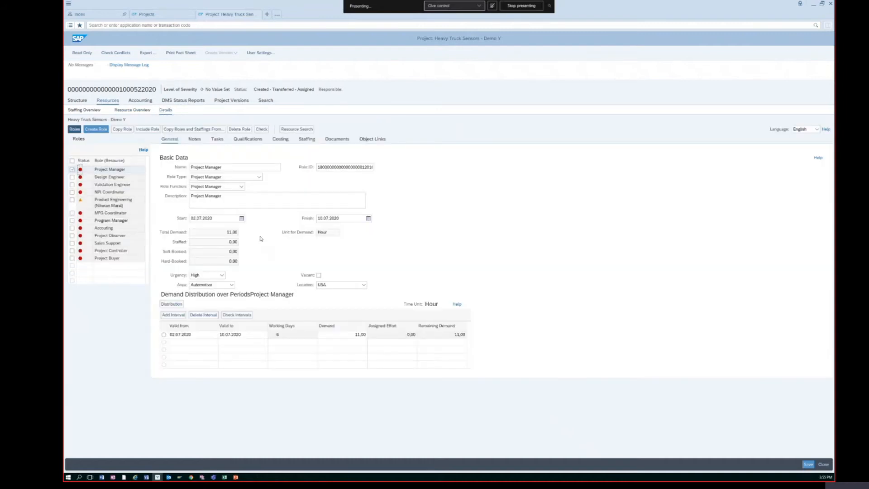
click(284, 142)
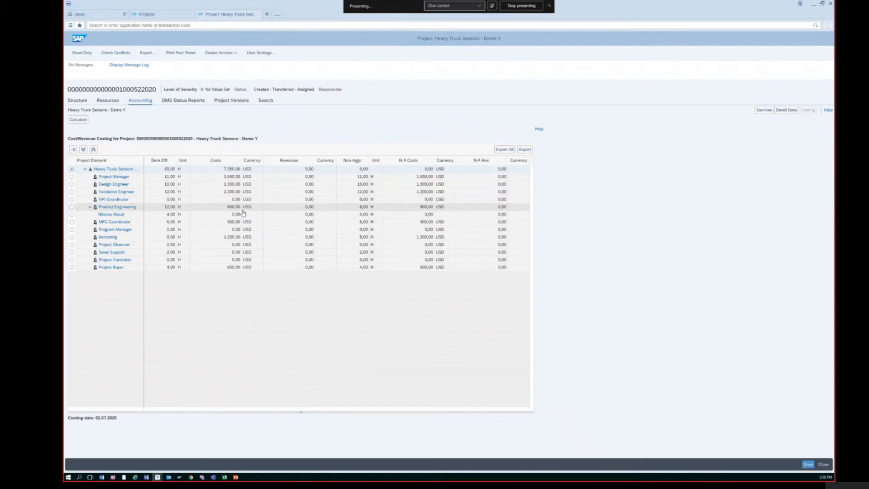
Examine the Product Engineering role's demand and costs in the project's cost/revenue costing
click(153, 210)
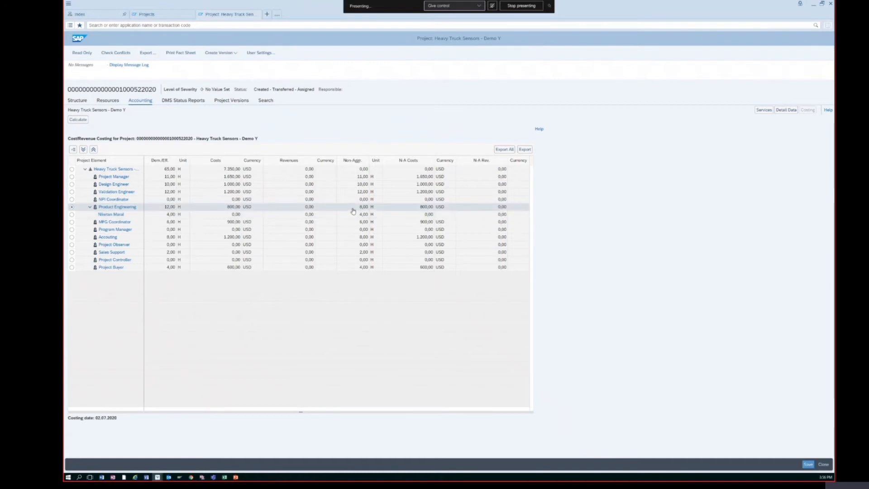
click(231, 208)
click(232, 207)
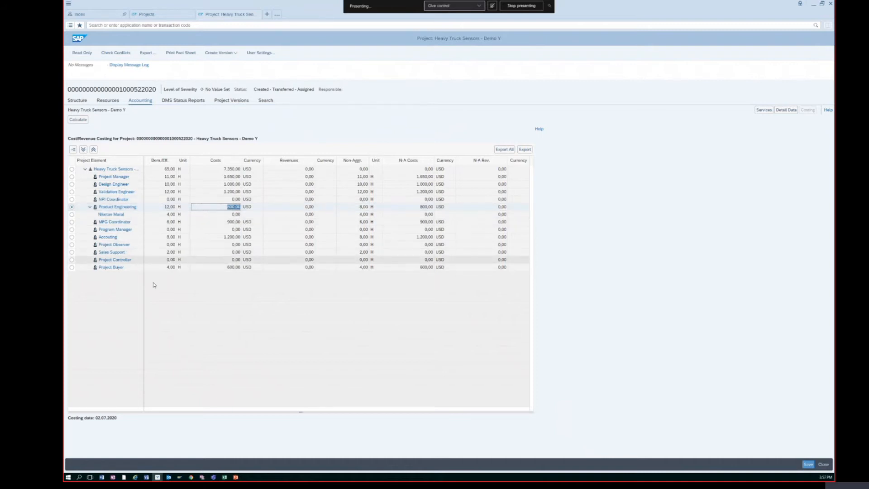
Examine the Sales Support role in the project costing and check its revenue rate in the role's costing details
click(86, 254)
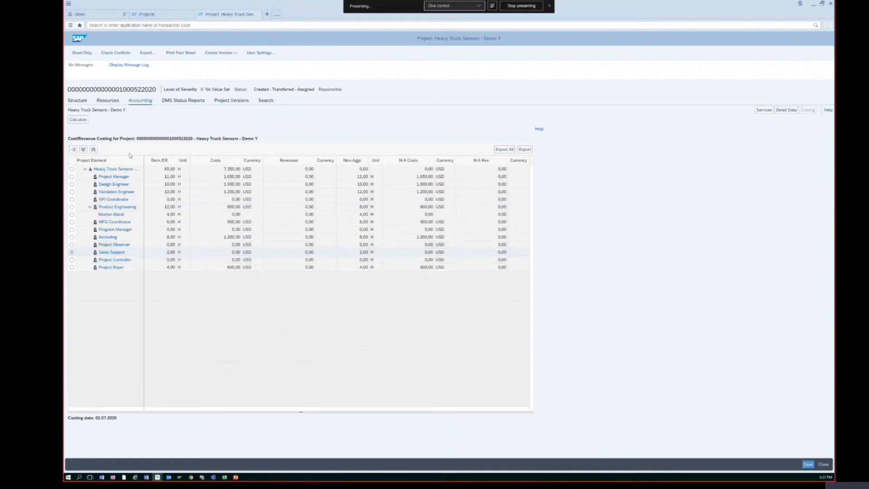
click(110, 101)
click(107, 243)
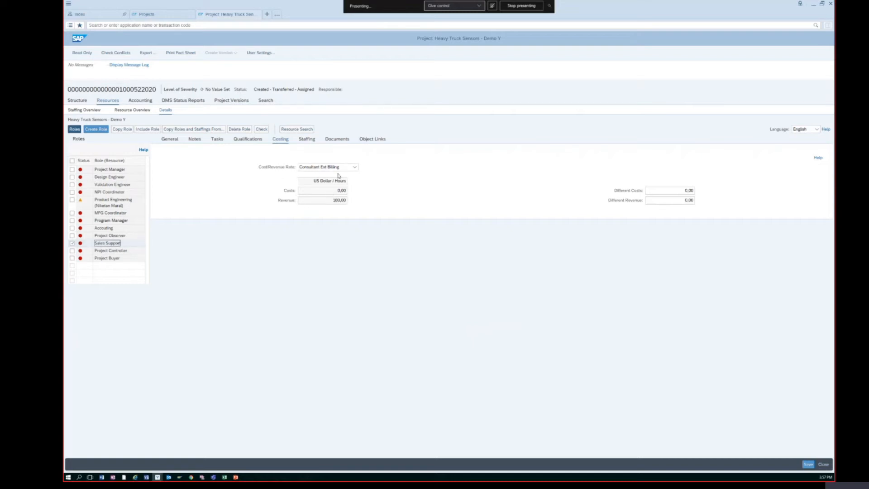
click(330, 201)
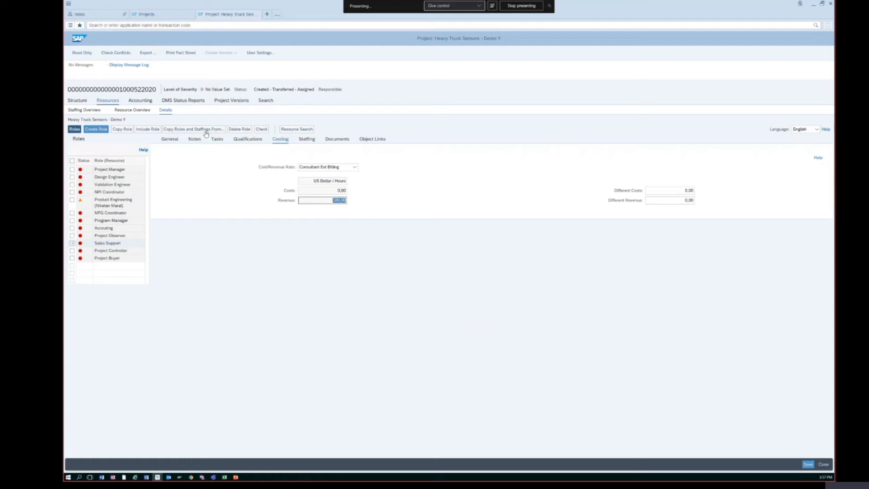
Return to the project's cost/revenue costing and expand the costs for all roles again
click(140, 104)
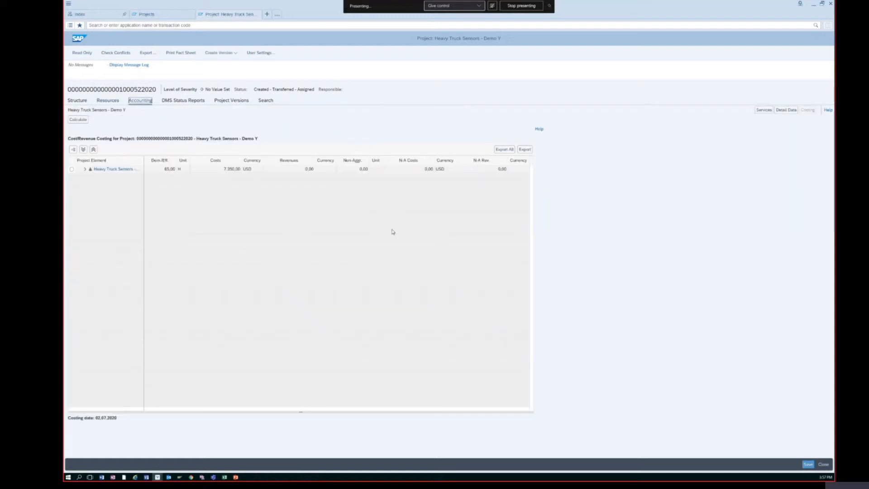
click(72, 170)
click(83, 149)
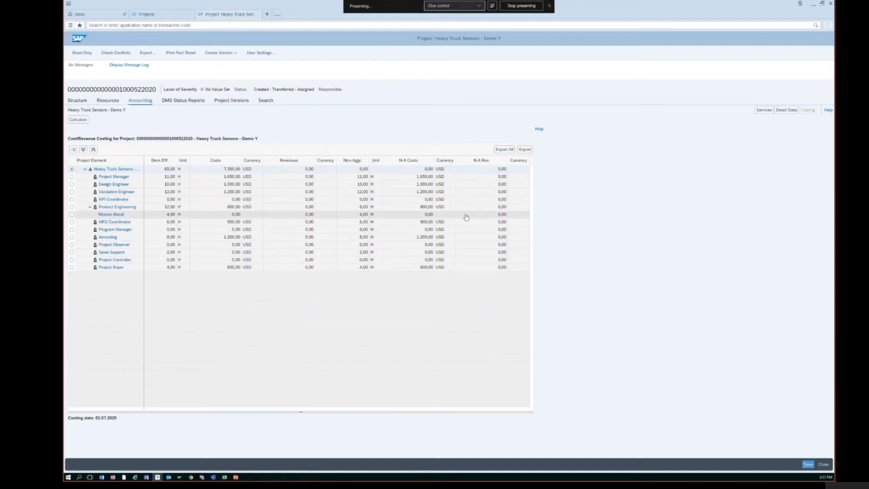
Open the accounting detail data and review the internal order's header, order type, assignments and control data
click(786, 112)
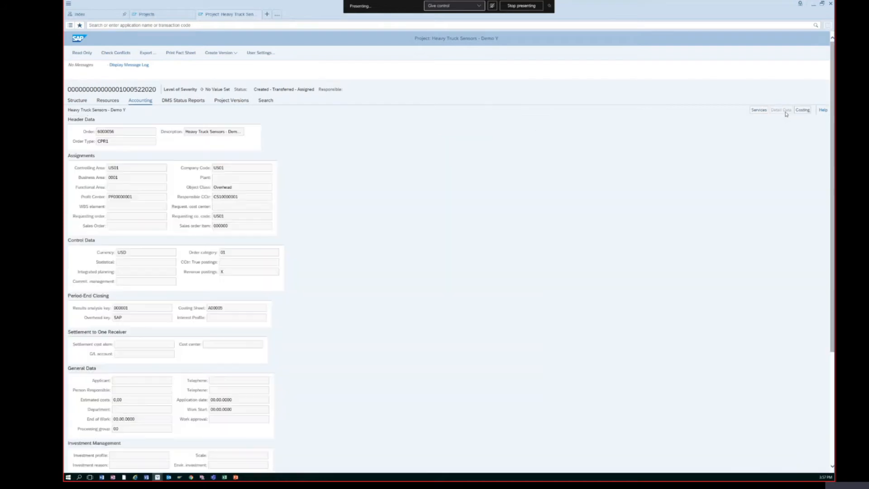
drag(116, 132, 96, 132)
click(133, 144)
scroll(201, 142, down, 2)
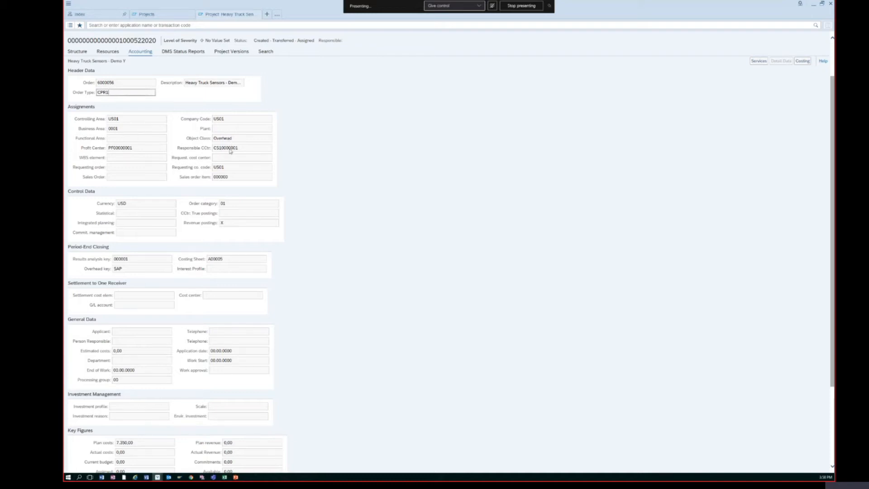
scroll(230, 151, down, 4)
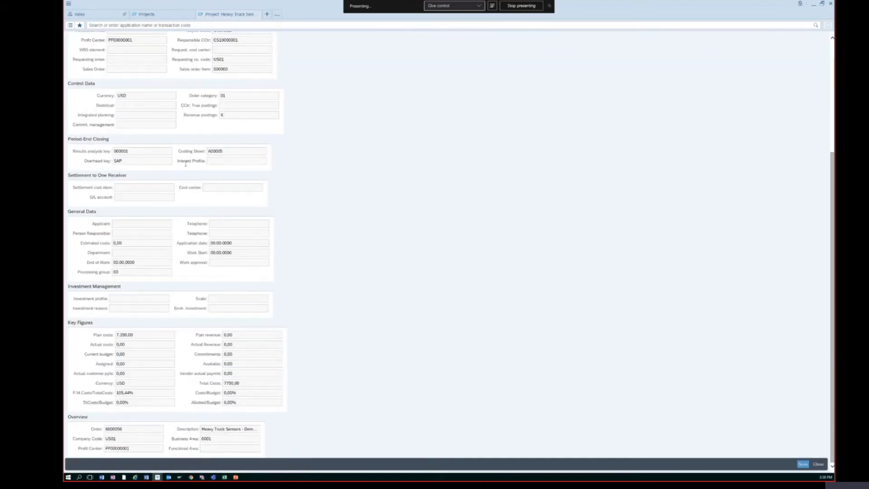
scroll(156, 233, up, 4)
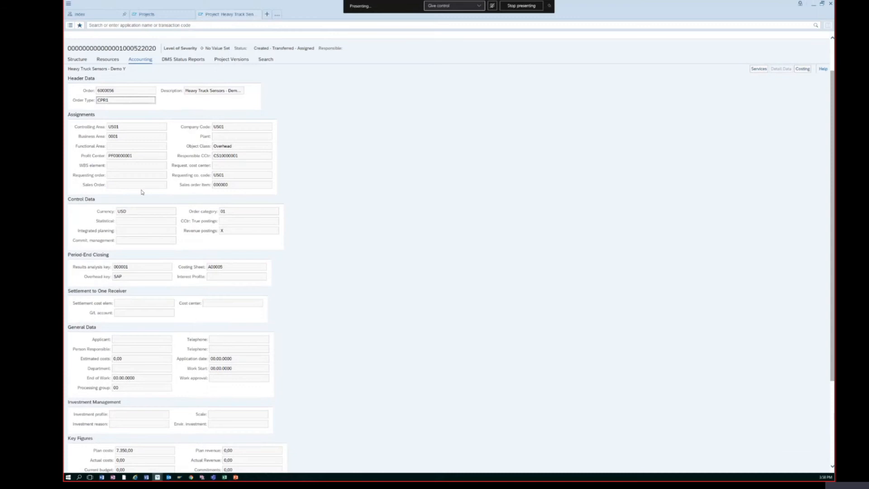
Examine the plan costs and total costs among the internal order's key figures
scroll(157, 254, down, 4)
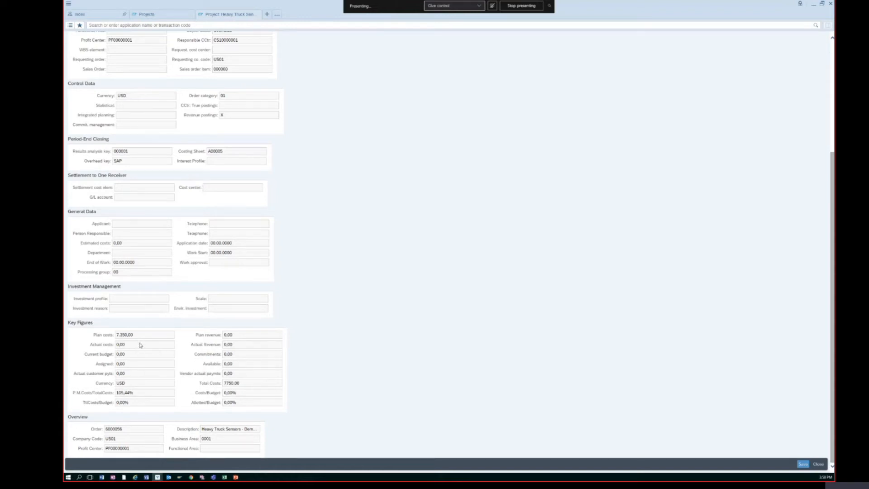
drag(136, 334, 116, 335)
drag(241, 385, 210, 388)
scroll(253, 376, up, 1)
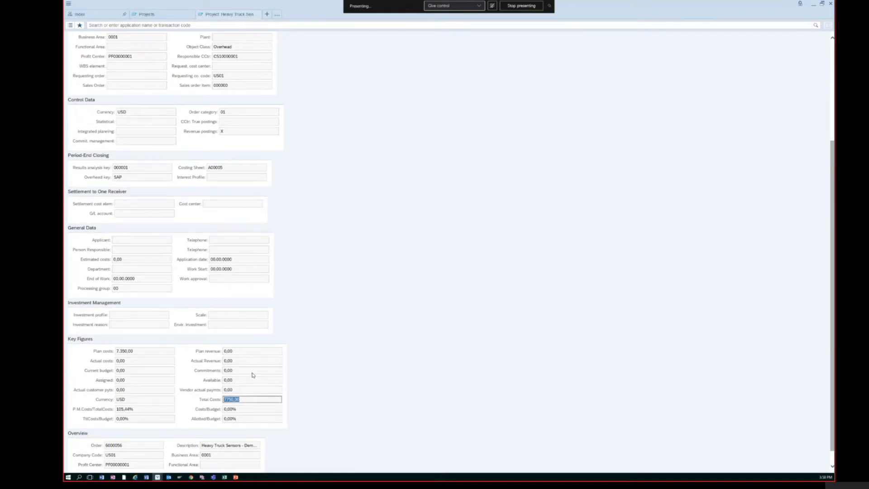
scroll(253, 375, up, 5)
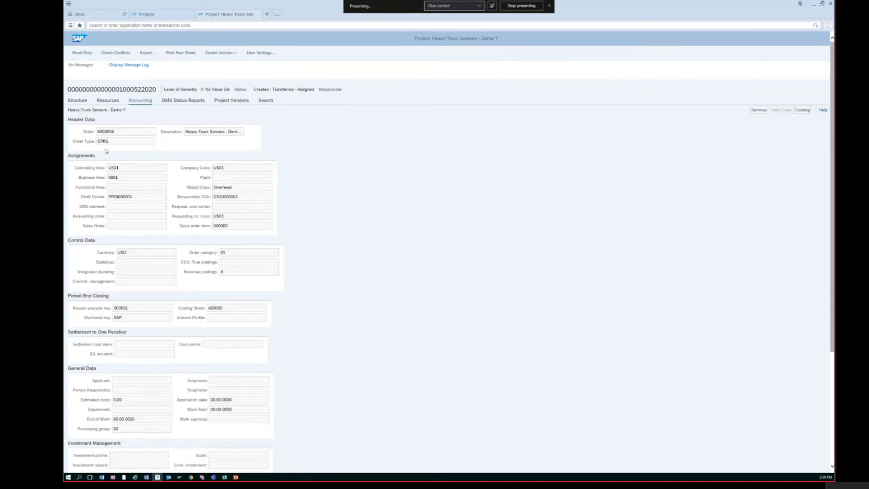
Reopen the accounting detail data from the costing view and recheck the plan costs in the key figures
click(801, 111)
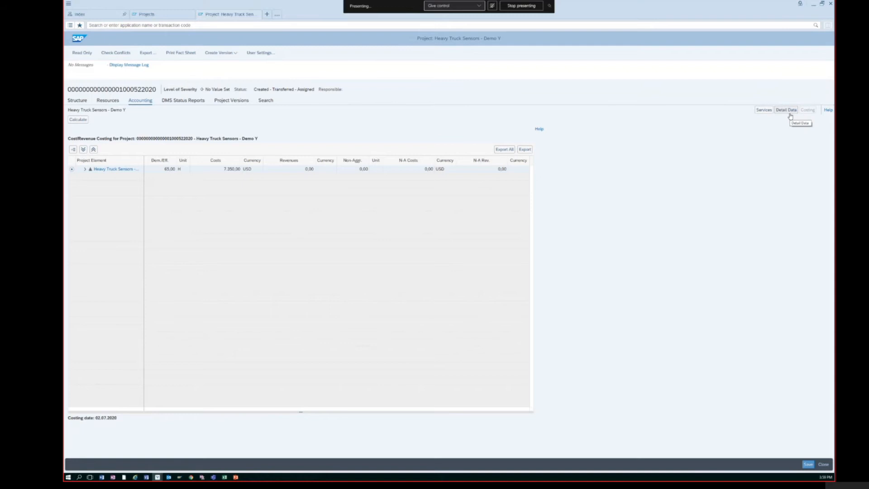
click(789, 112)
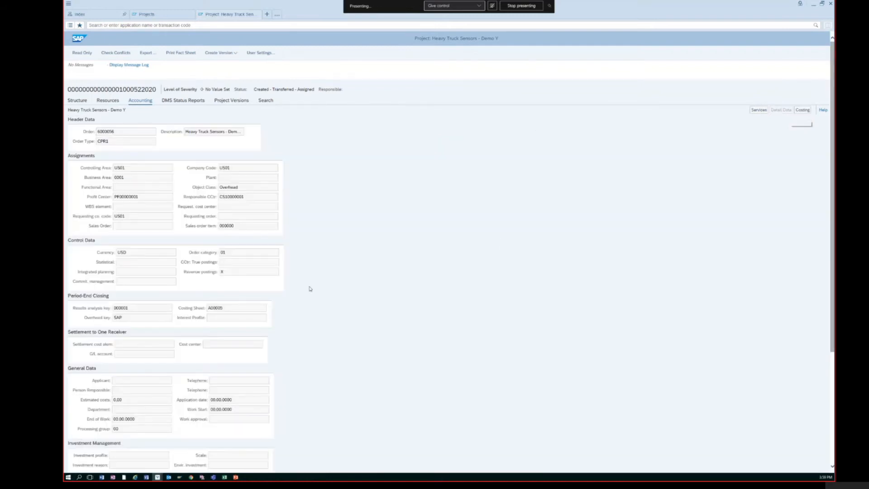
scroll(317, 298, down, 5)
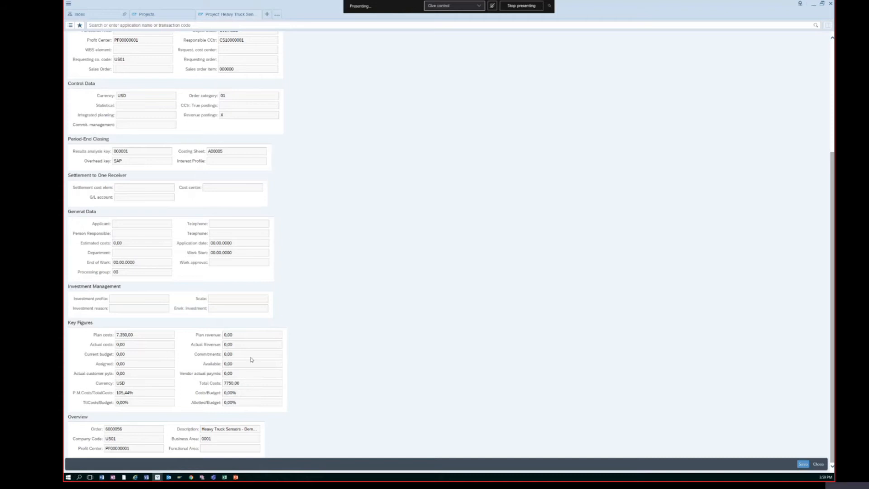
click(132, 335)
scroll(408, 296, up, 4)
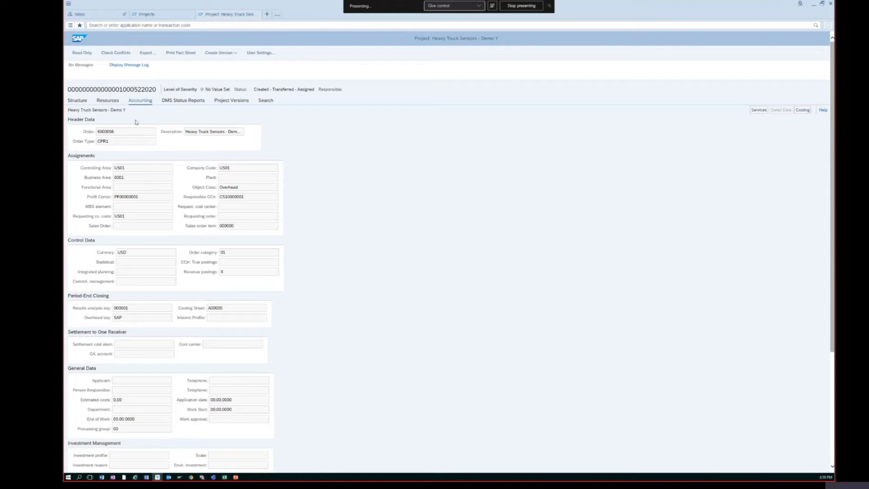
Review the Product Engineering role's costing rates in the resource details, then check its resource and staffing overviews
click(108, 102)
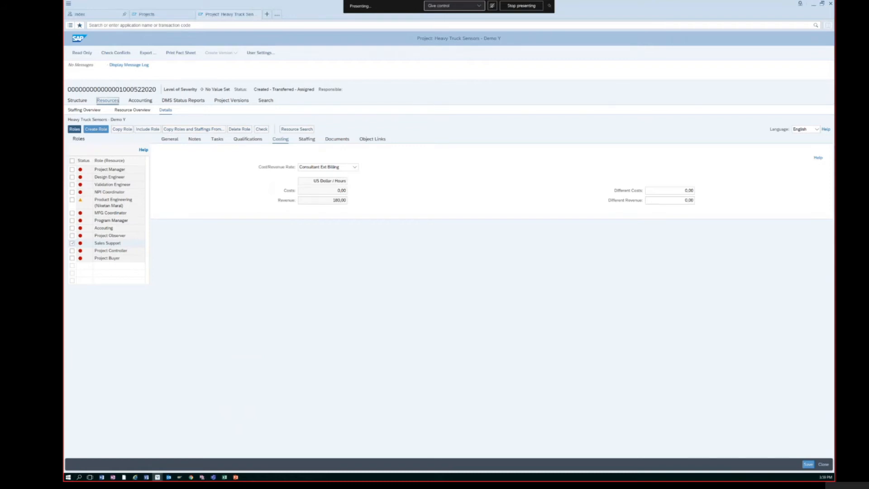
click(120, 205)
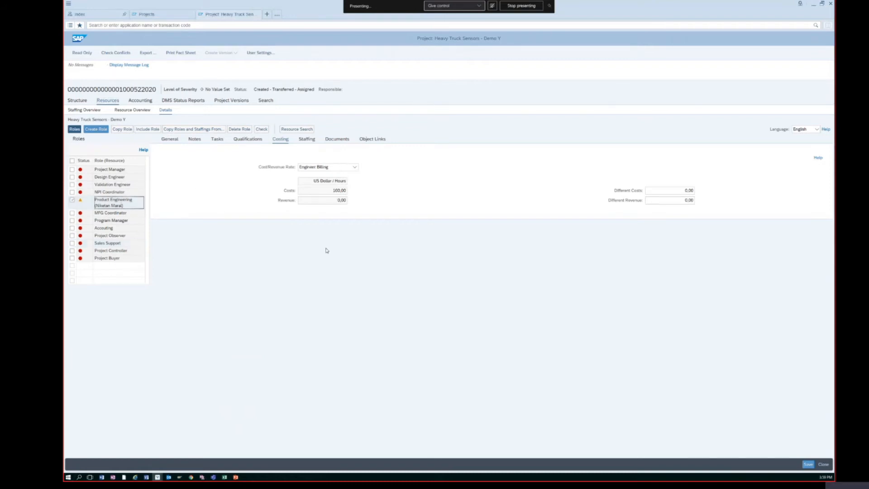
click(123, 110)
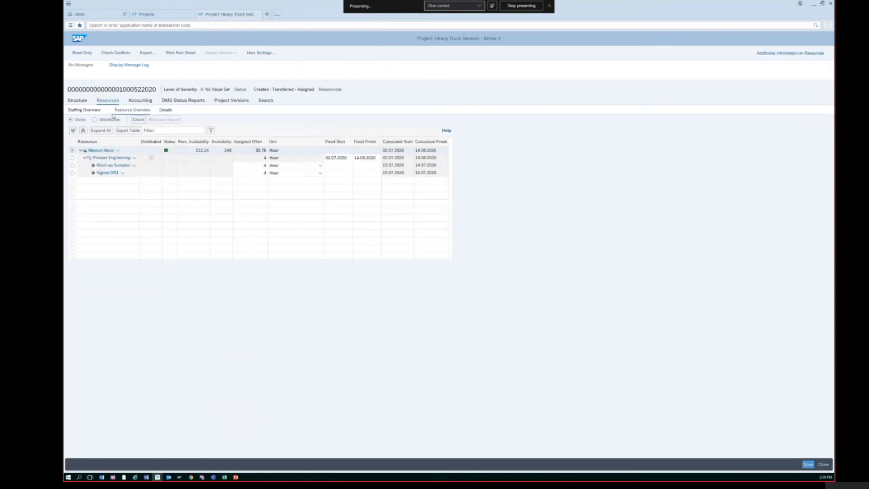
click(89, 110)
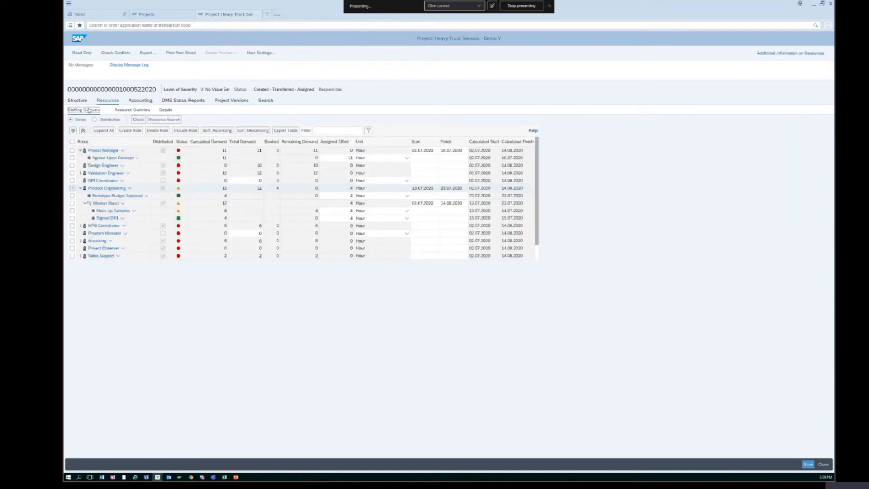
In the resource overview, set the assigned effort for the Mock-up Samples task to 8 hours and save the project
click(131, 110)
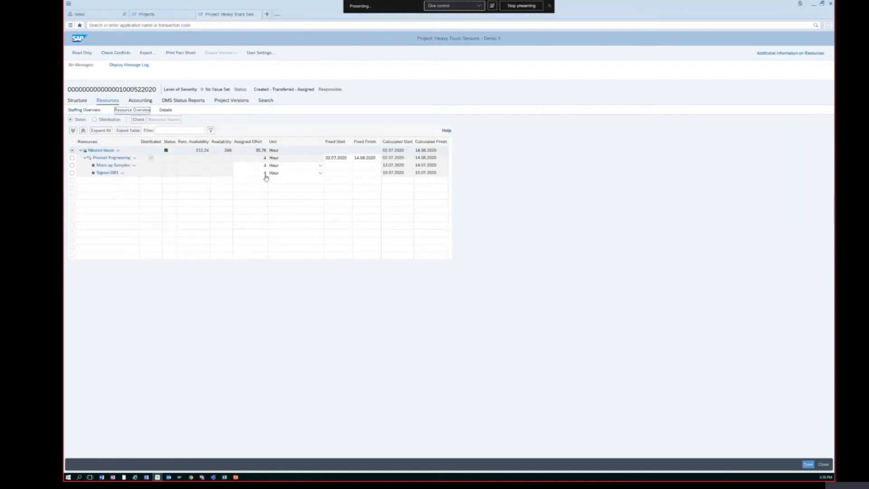
click(264, 166)
key(Return)
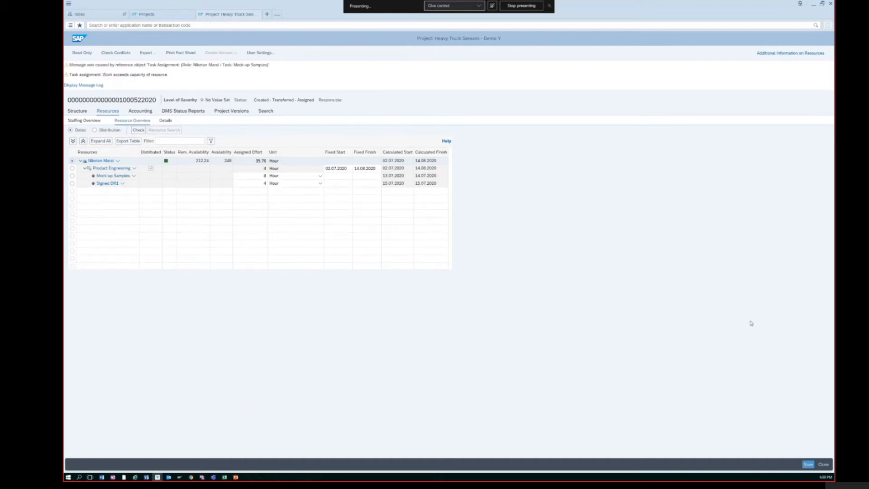
click(807, 465)
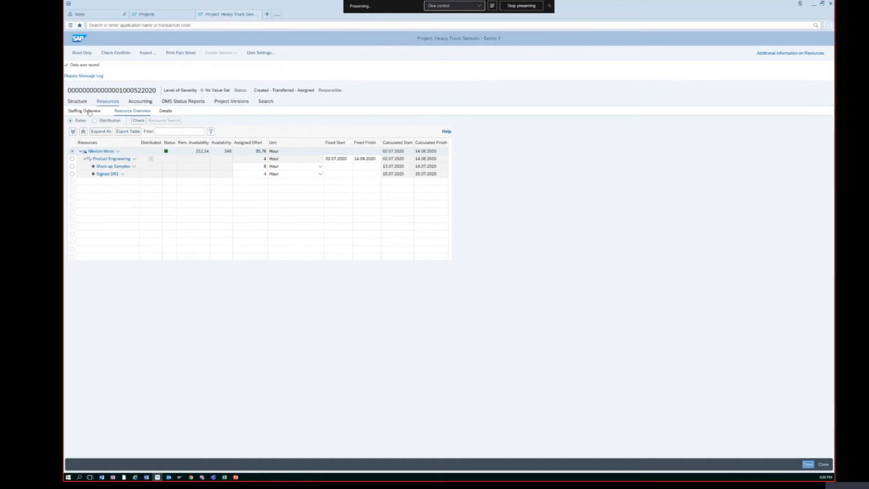
Open the Product Engineering role's details and check its staffing data
click(166, 112)
mouse_move(83, 202)
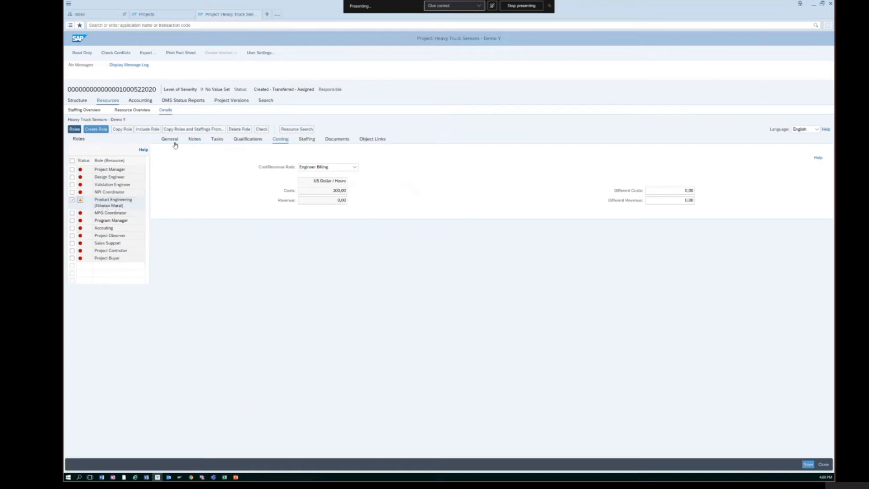
click(306, 140)
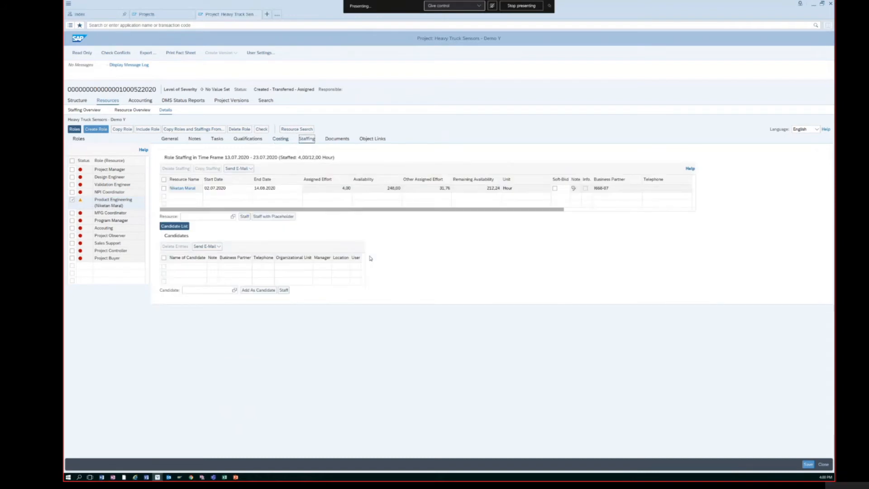
Update the Product Engineering role according to its tasks from the staffing overview
click(84, 111)
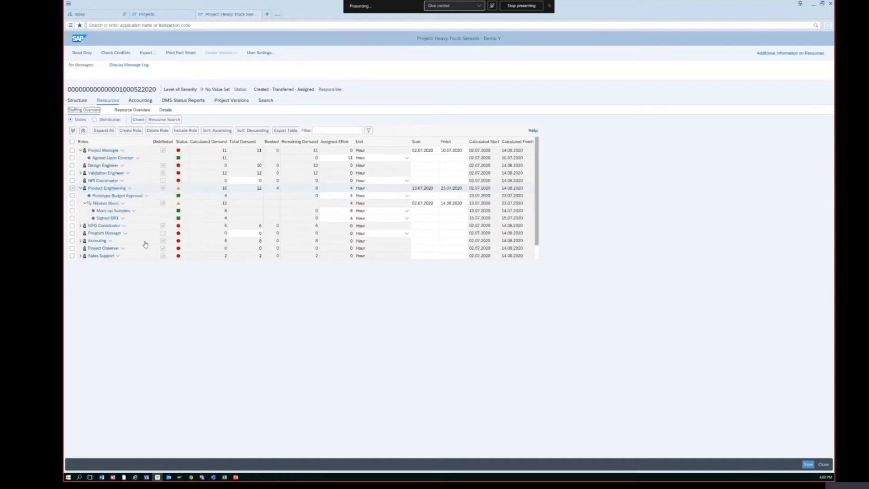
click(128, 189)
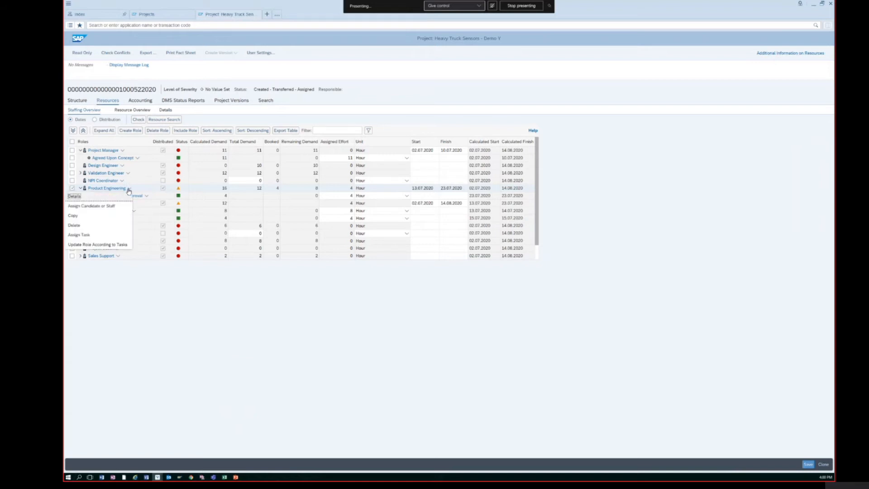
click(97, 244)
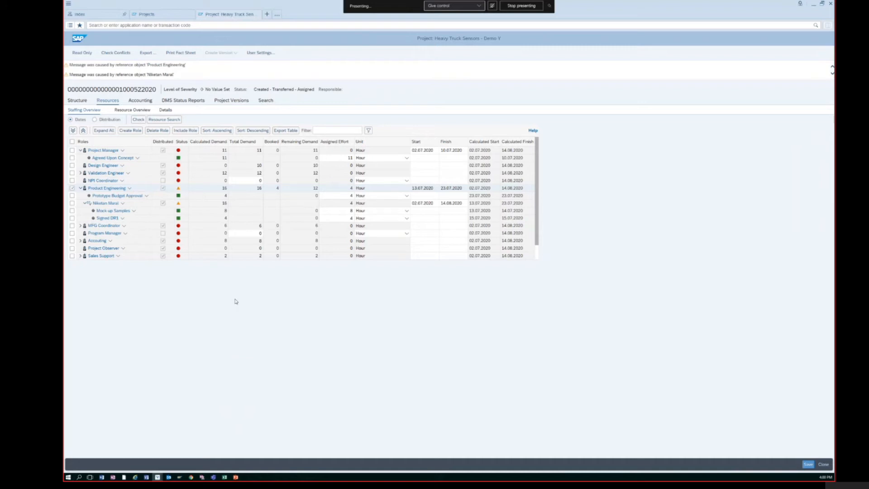
Recalculate the project's cost/revenue costing and inspect the costs per role, including the resource under Product Engineering
click(143, 101)
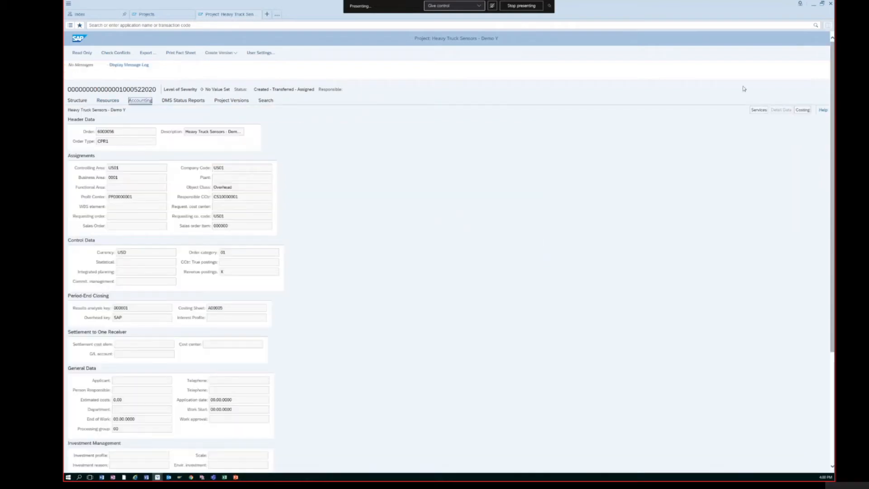
click(800, 111)
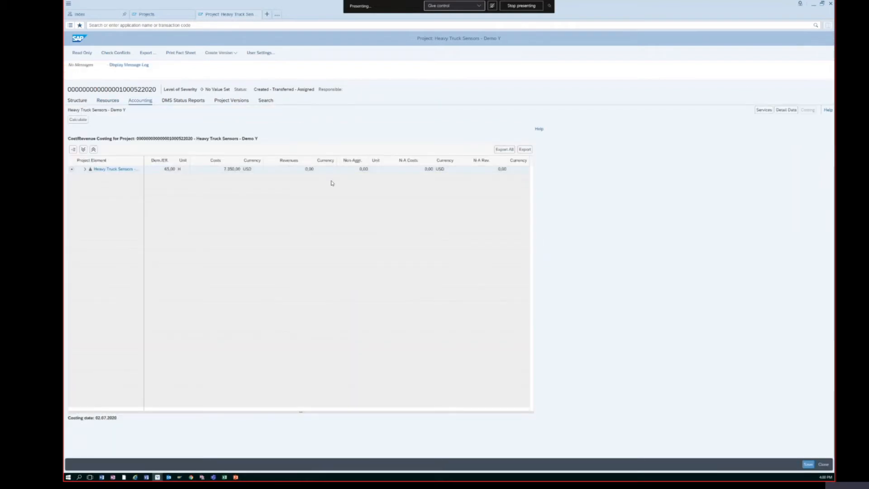
click(78, 120)
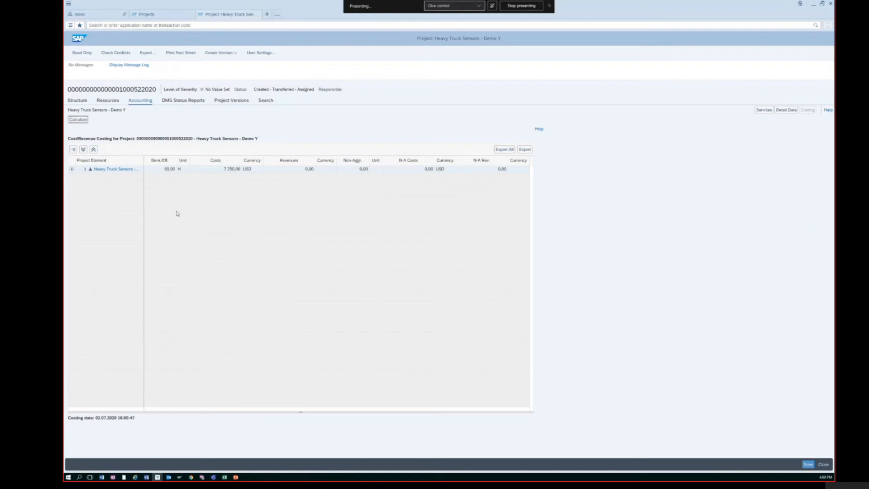
click(84, 170)
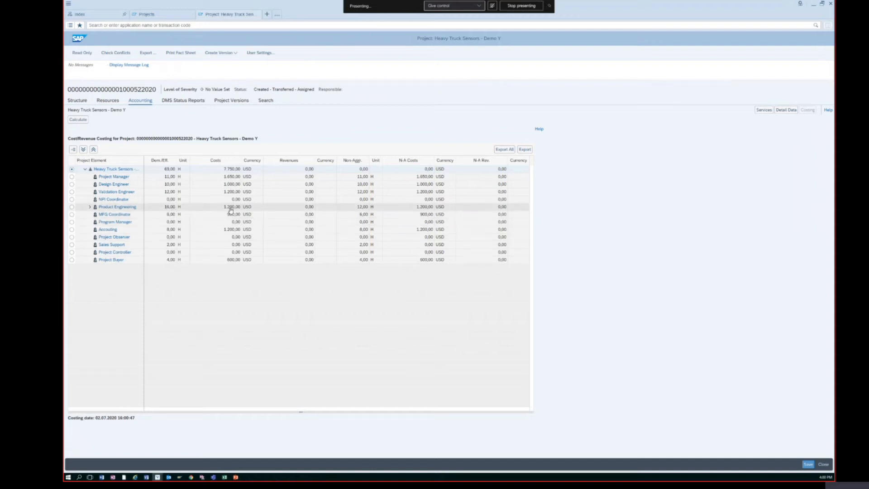
click(90, 206)
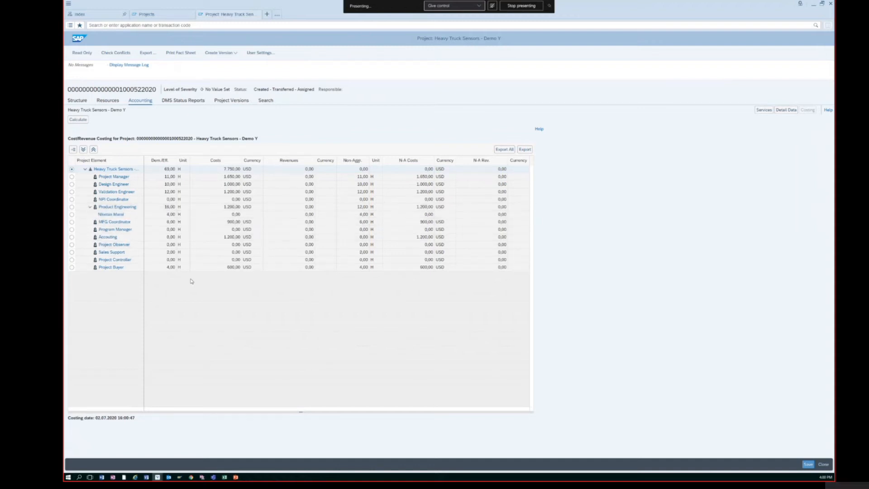
click(90, 209)
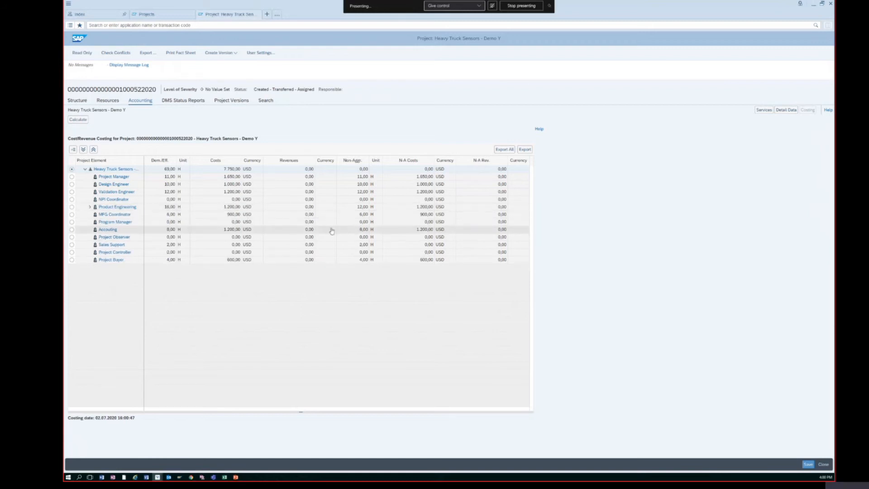
Open the accounting detail data and check the internal order's key figures after the recalculation
click(787, 110)
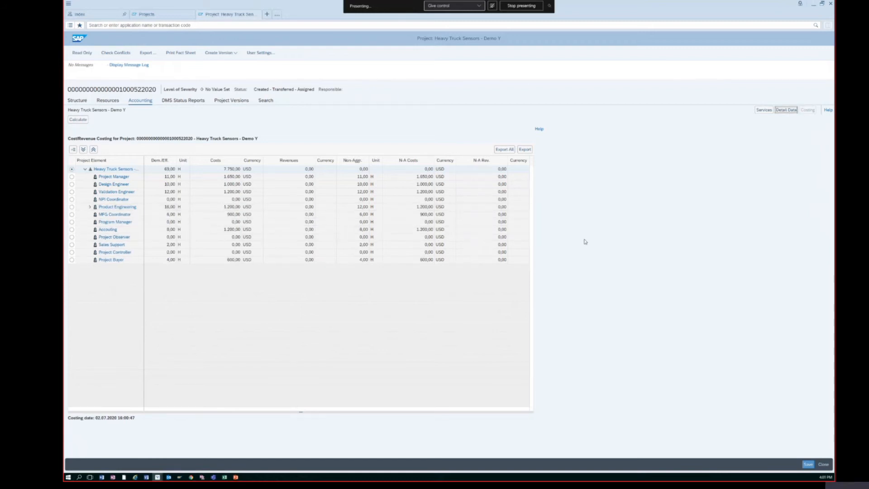
scroll(368, 230, down, 4)
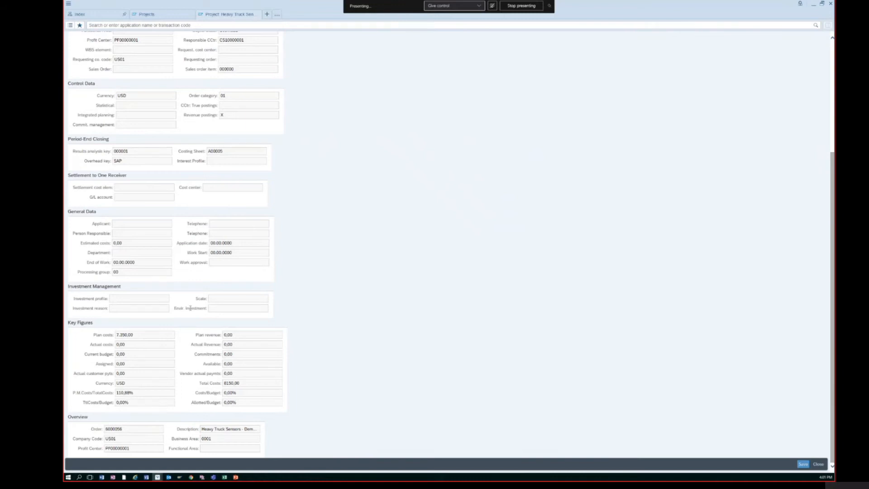
scroll(226, 280, up, 4)
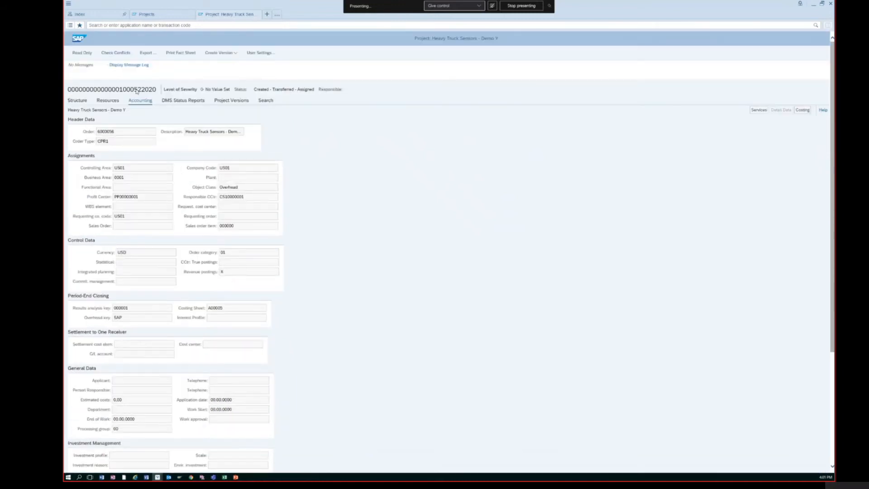
Check the project's total in the costing view, then compare it with the plan and total costs in the detail data
click(759, 110)
click(807, 110)
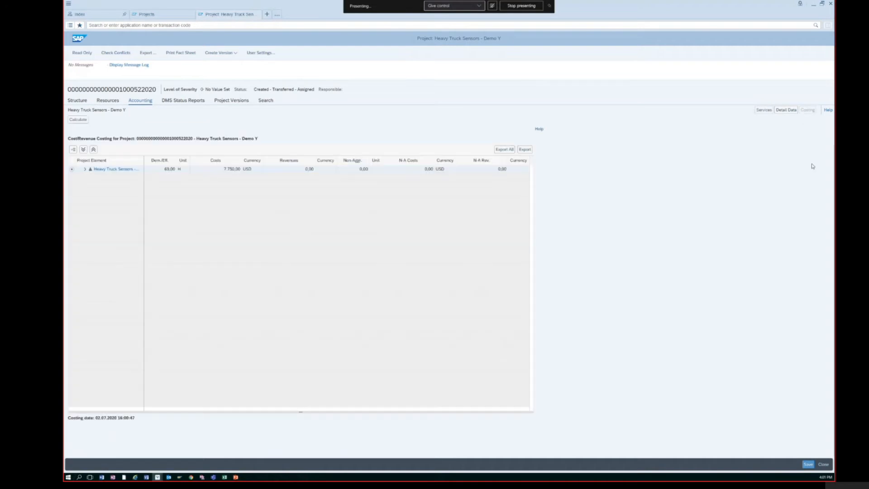
click(785, 112)
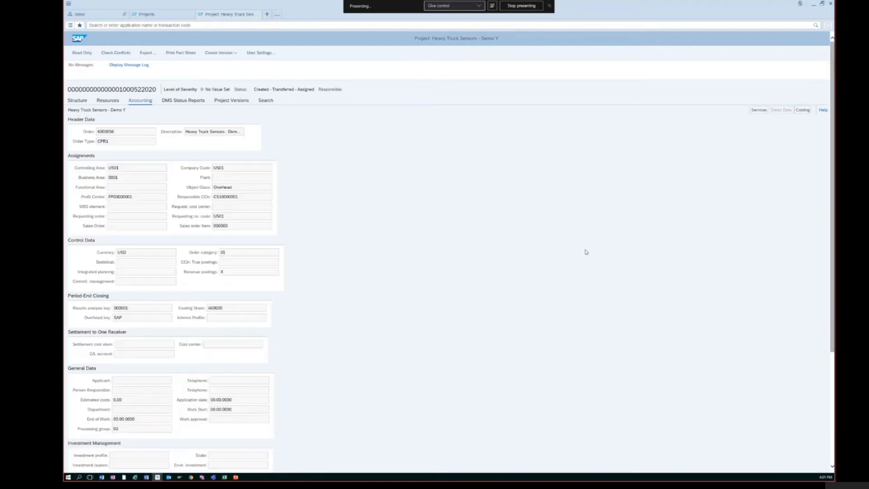
scroll(366, 311, down, 4)
scroll(366, 310, down, 1)
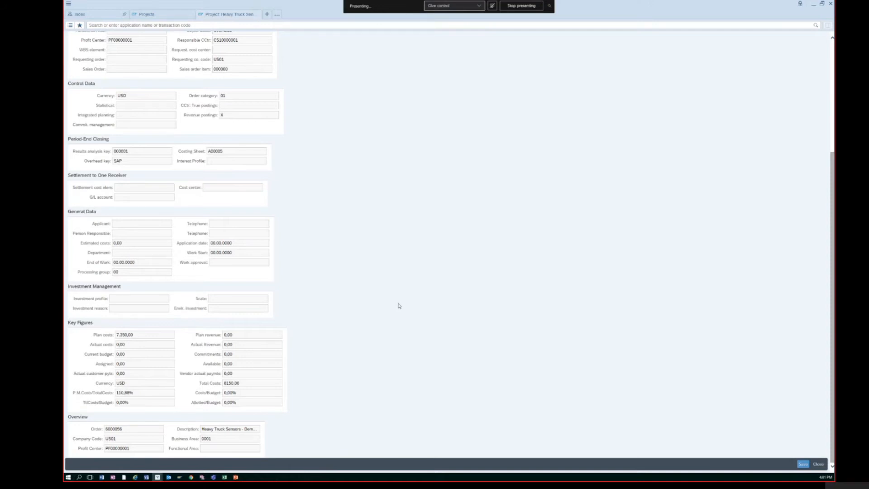
scroll(398, 306, up, 5)
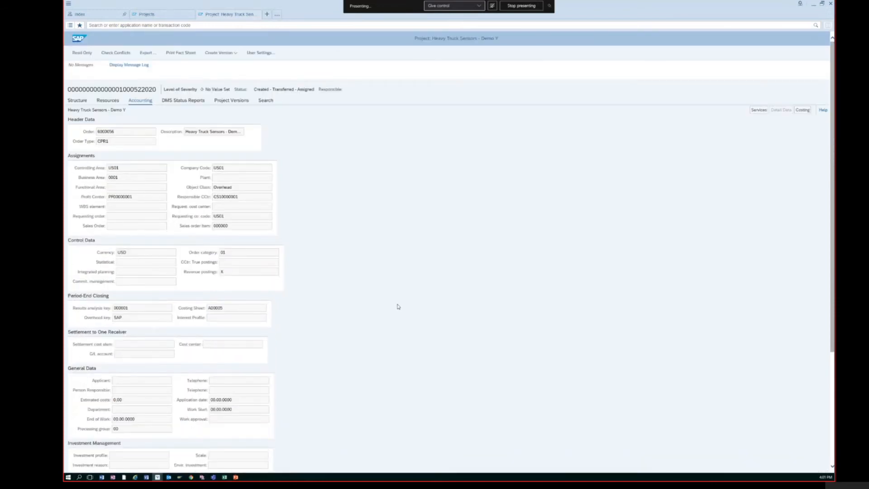
scroll(398, 307, down, 3)
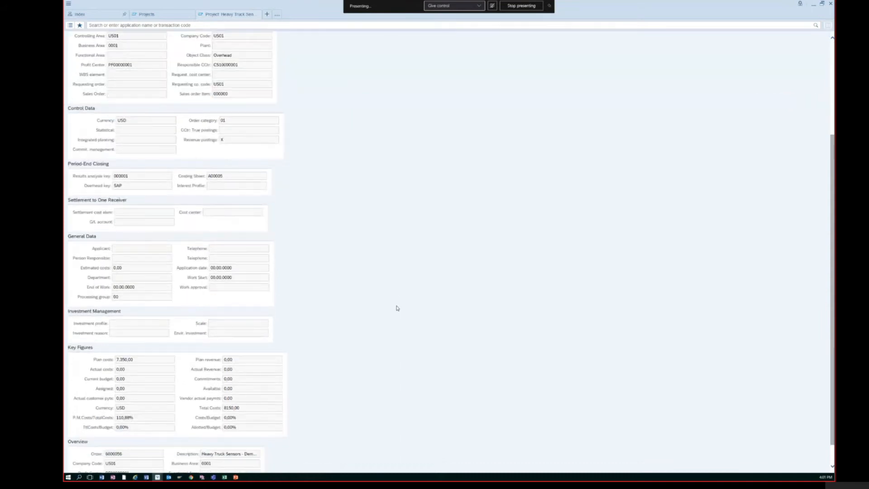
scroll(396, 306, up, 3)
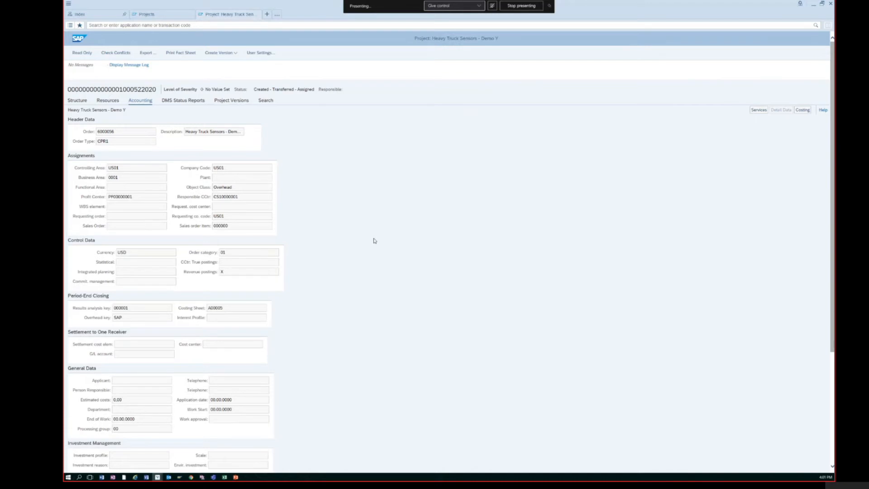
scroll(376, 235, down, 2)
scroll(375, 235, up, 2)
Expand the cost/revenue costing for all roles and resources, then return to the internal order's detail data
click(805, 109)
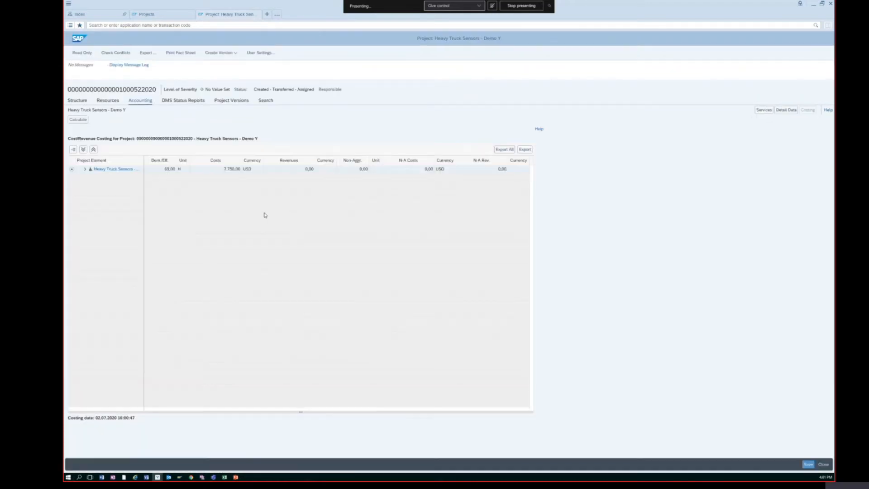
click(82, 149)
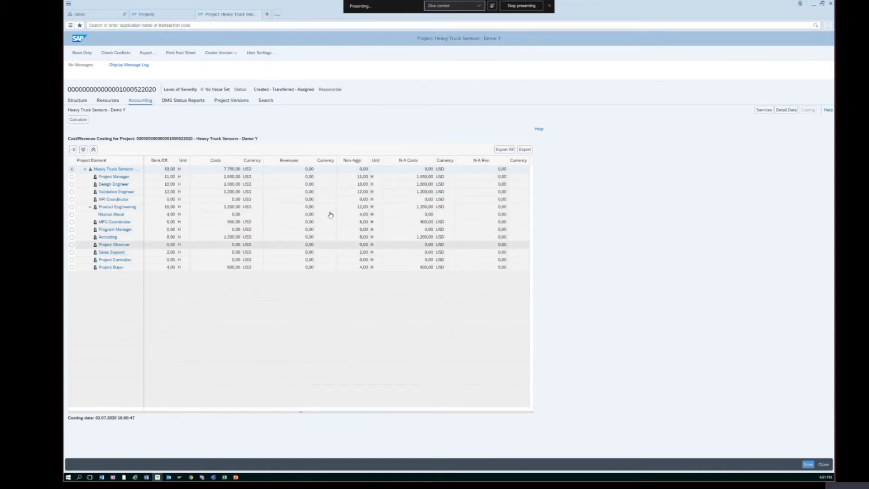
click(787, 110)
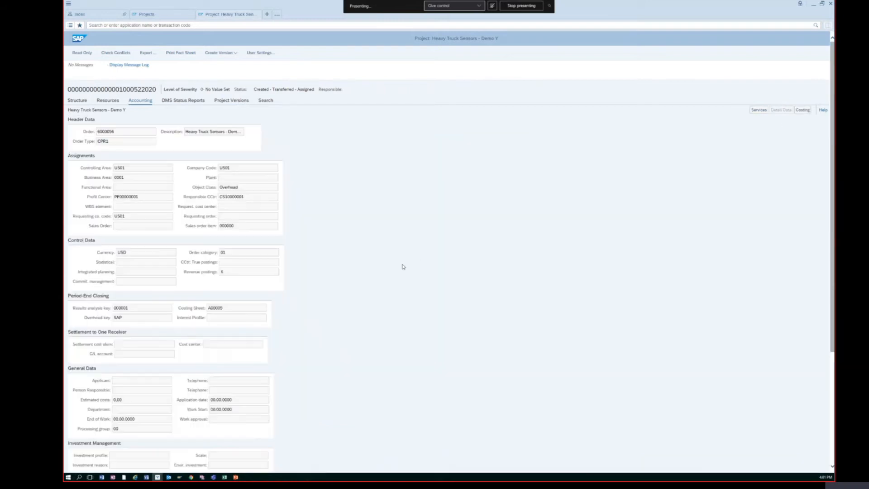
Open Change Easy Cost Planning for the internal order, widen the costing structure and display the enlarged item view
click(758, 109)
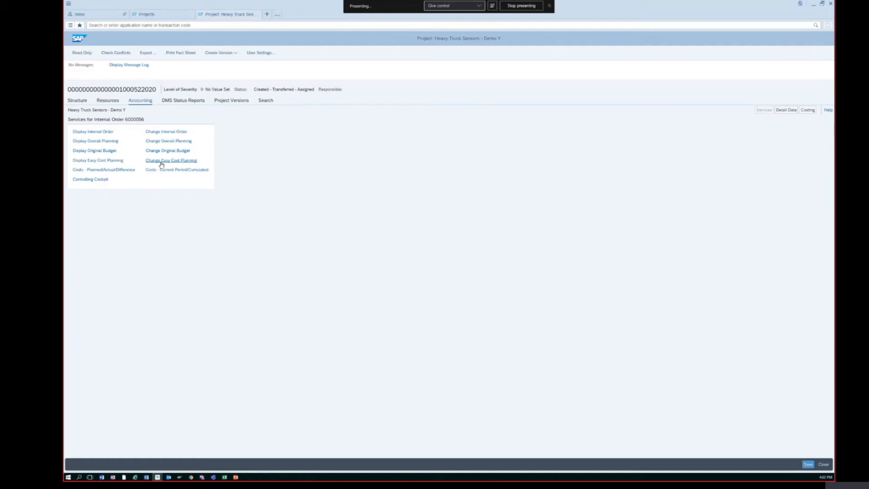
click(161, 161)
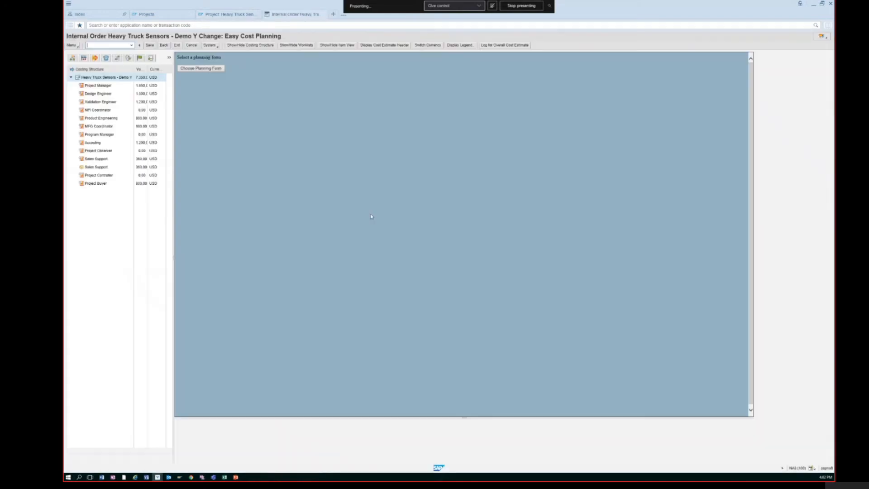
drag(174, 163, 260, 164)
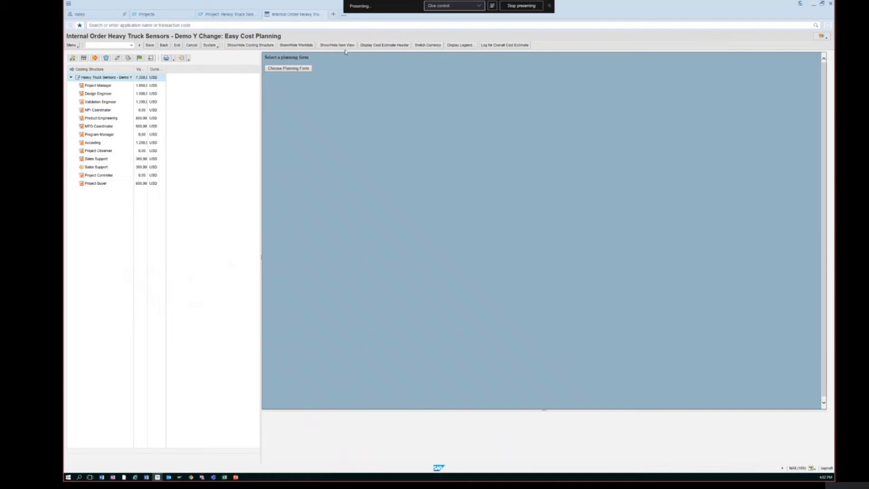
drag(365, 411, 375, 238)
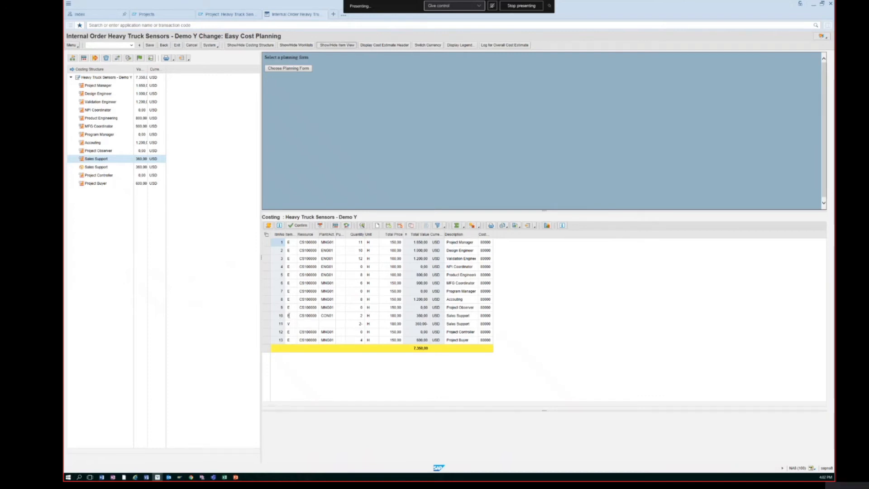
Delete Sales Support item 10, category E, from the costing items
click(288, 316)
click(400, 225)
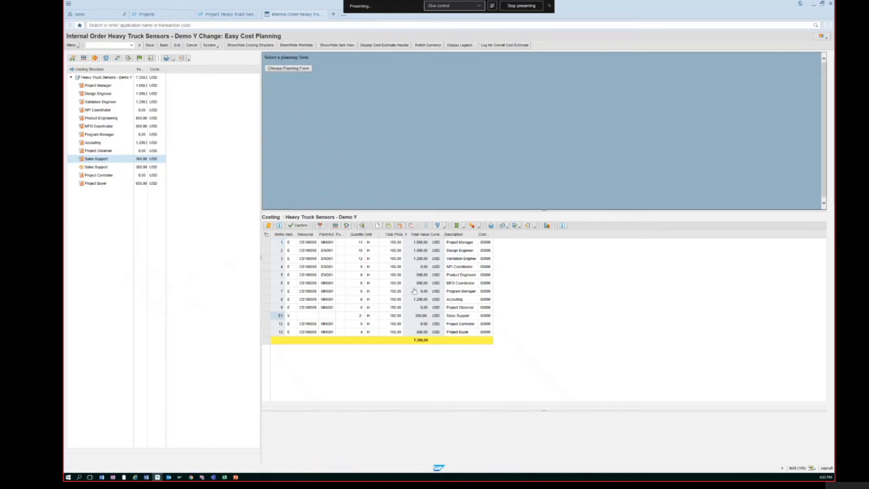
Insert an empty costing item above Project Buyer and assign it item category M, Material
click(337, 332)
click(388, 225)
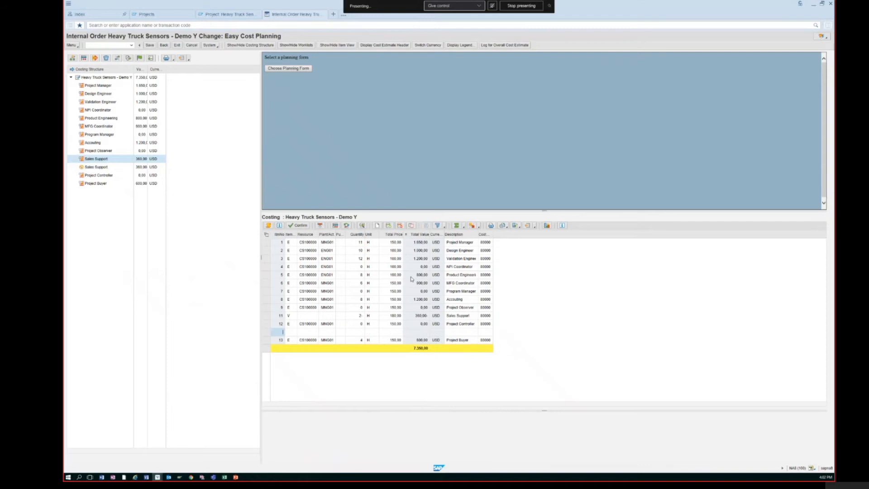
click(290, 333)
key(Return)
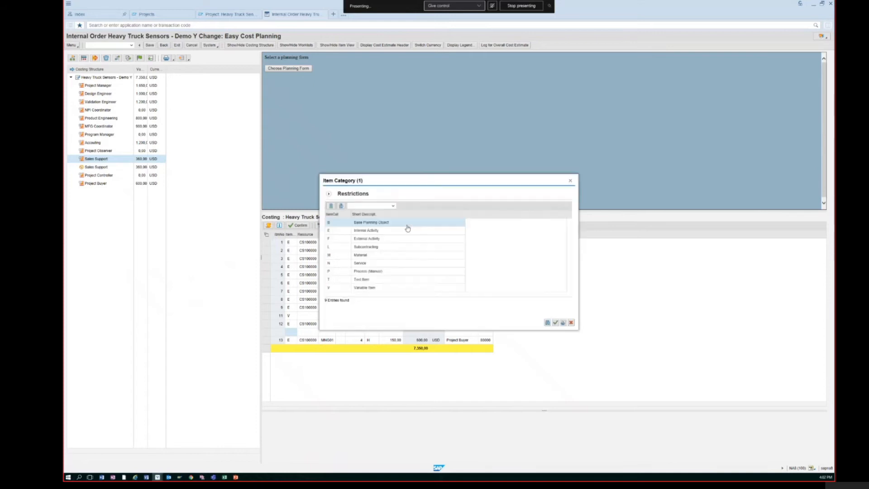
click(364, 257)
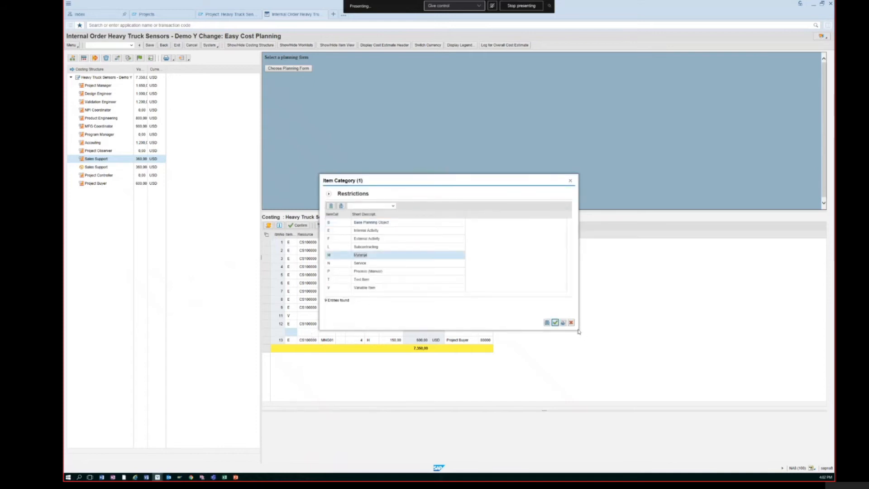
click(554, 323)
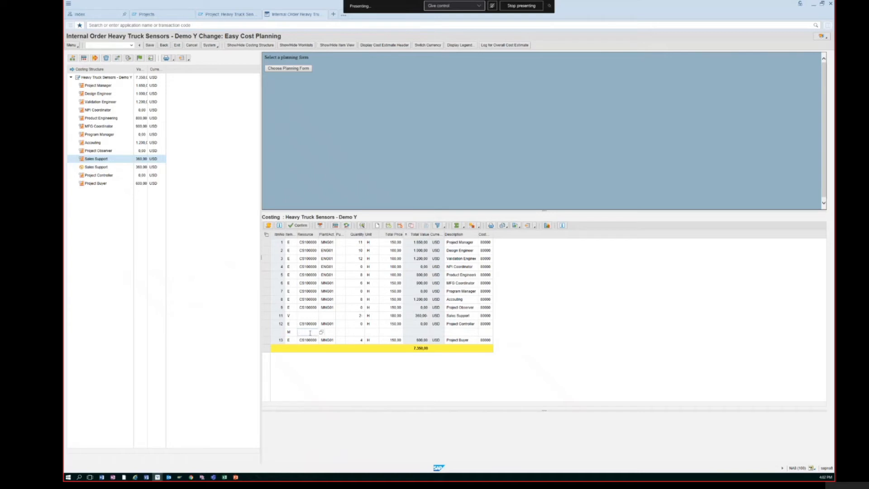
text(R_TRANS)
double_click(310, 333)
key(BackSpace)
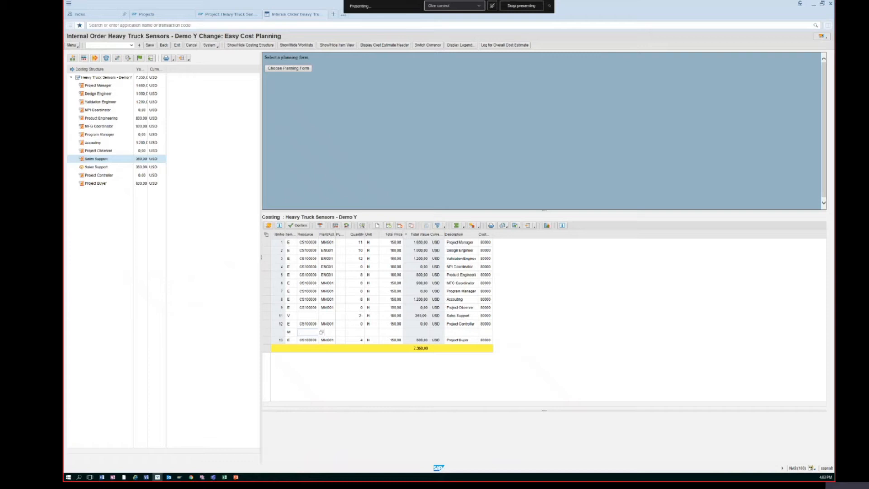
Enter material 10500382, plant 3000, quantity 5 and price 135 for the new material item
key(alt+Tab)
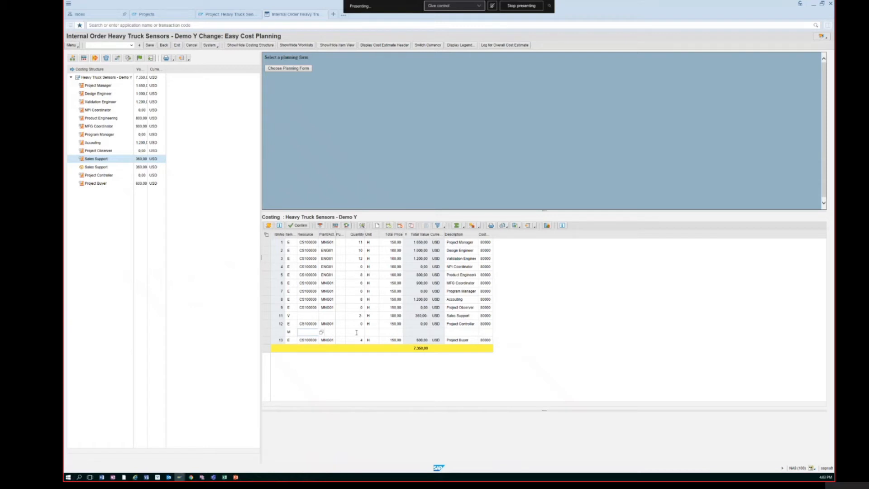
text(10500382)
key(Tab)
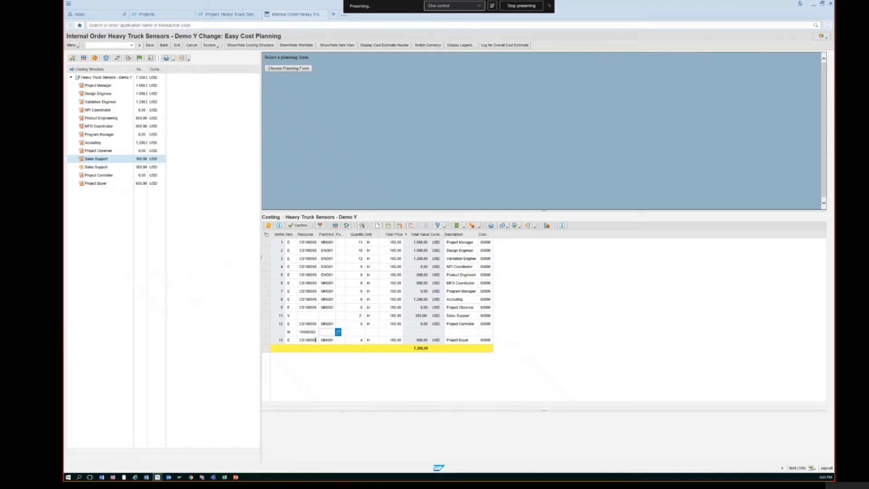
text(3000)
key(Tab)
key(Tab)
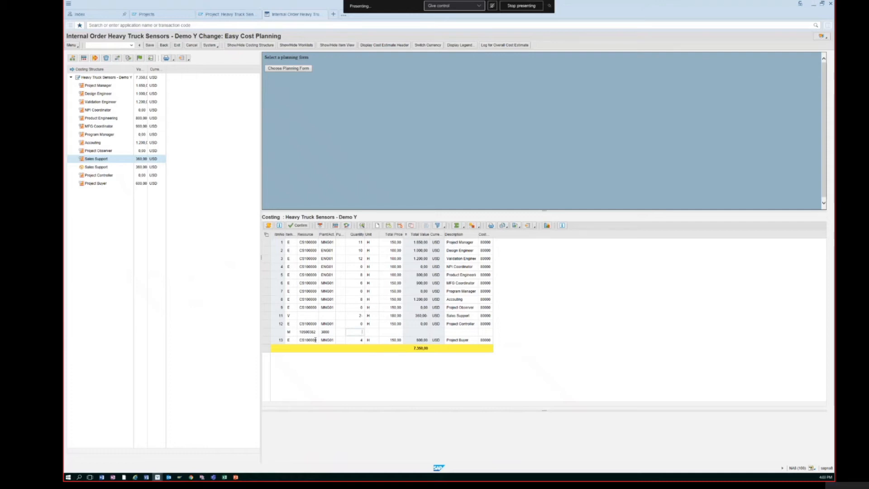
key(Tab)
key(shift+Tab)
text(5)
key(Tab)
key(Tab)
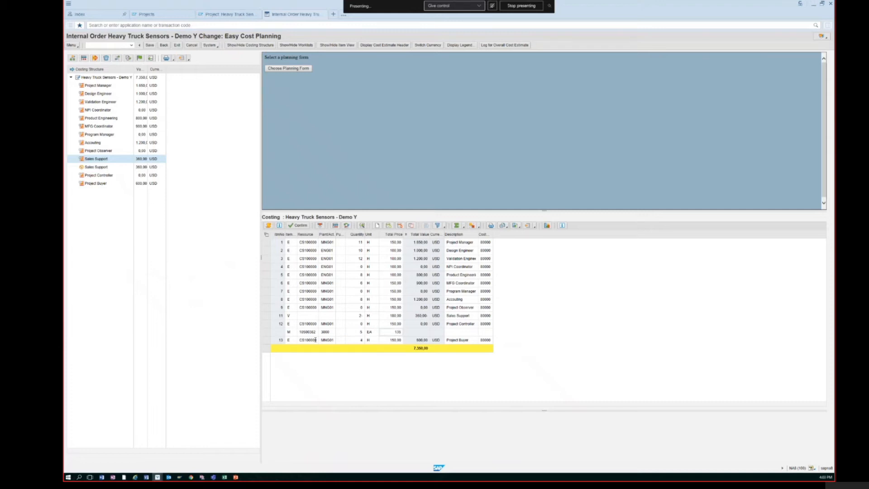
text(135)
key(Tab)
Assign the raw materials consumed cost element 510000 to the material item and confirm the row
click(494, 332)
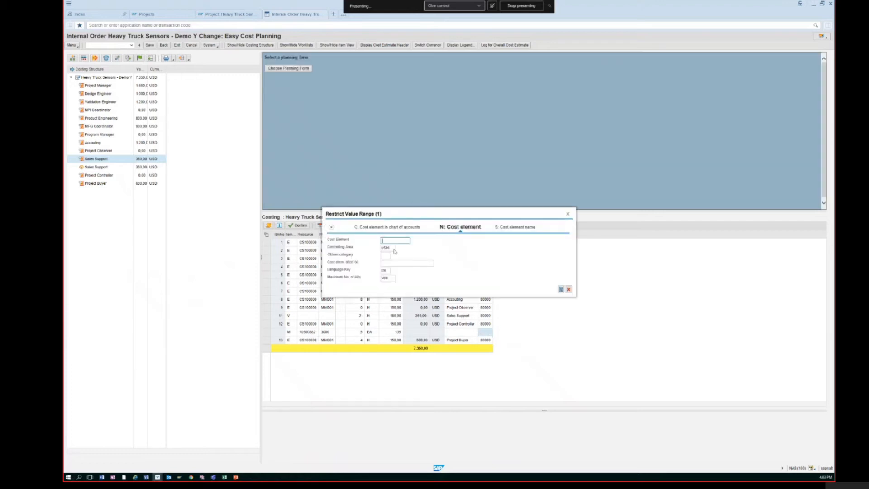
click(560, 289)
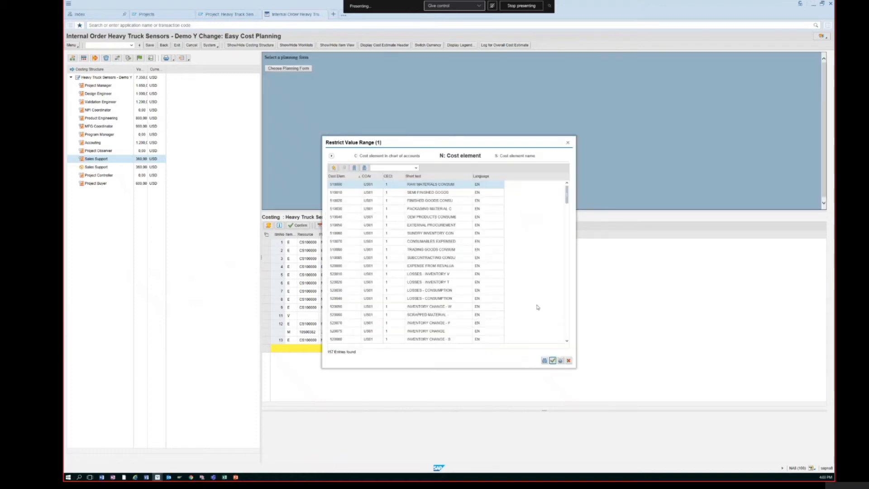
click(552, 360)
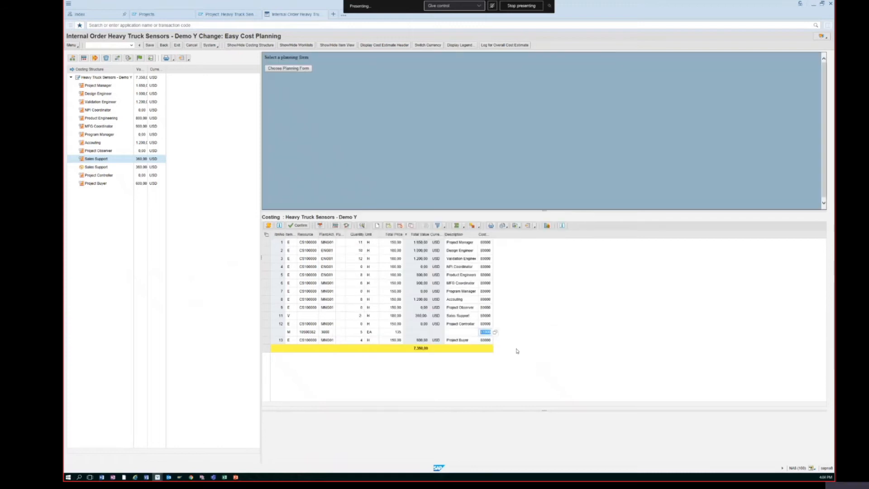
key(Return)
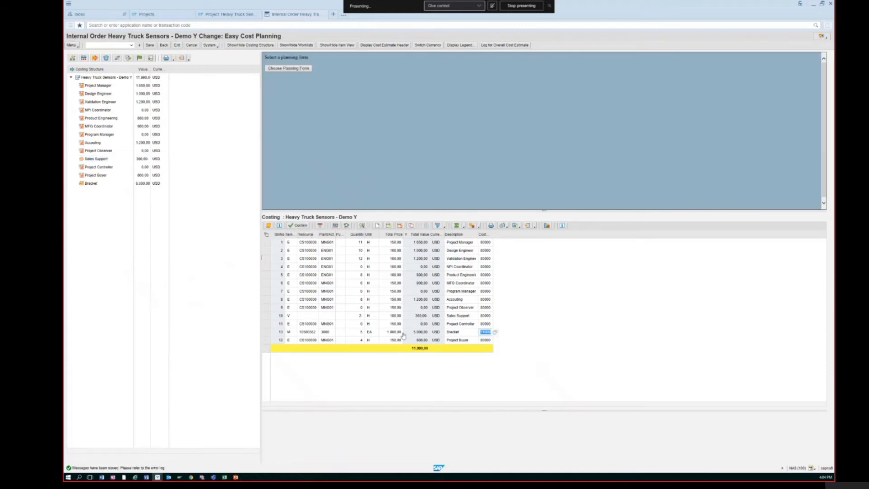
Set the Bracket item's quantity to 1 and price to 150, then confirm and save the cost estimate
click(387, 332)
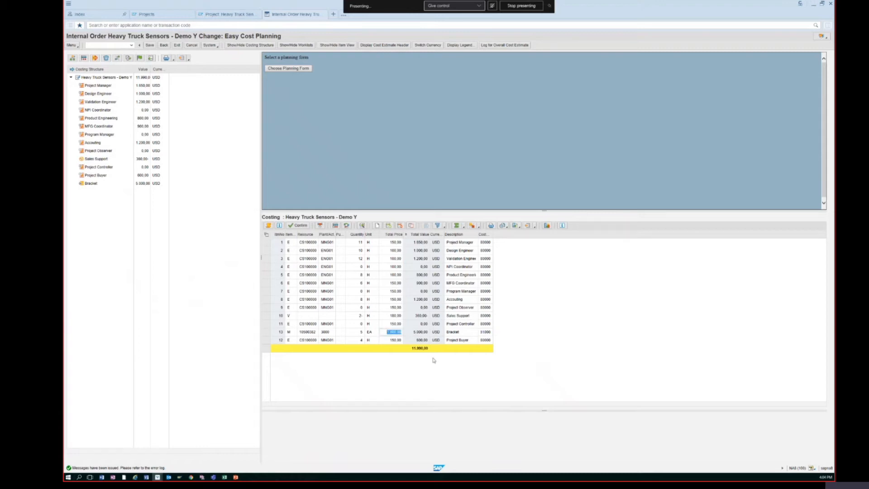
text(1)
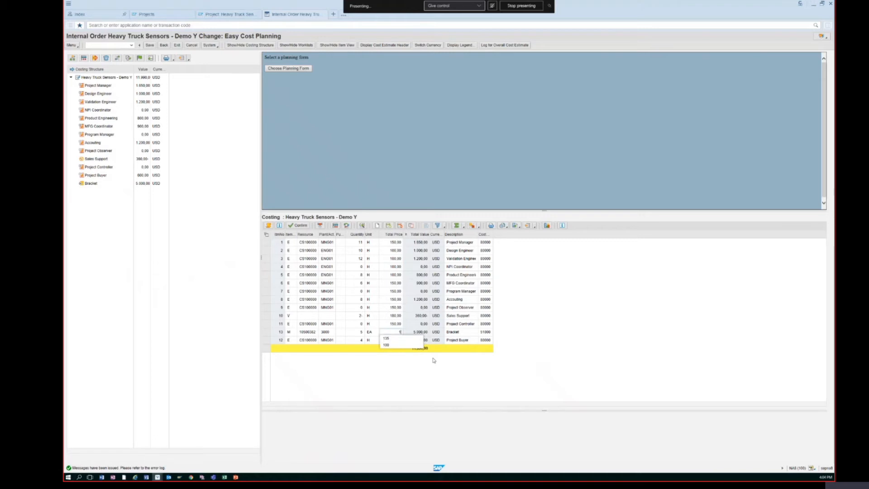
key(shift+Tab)
key(shift+Tab)
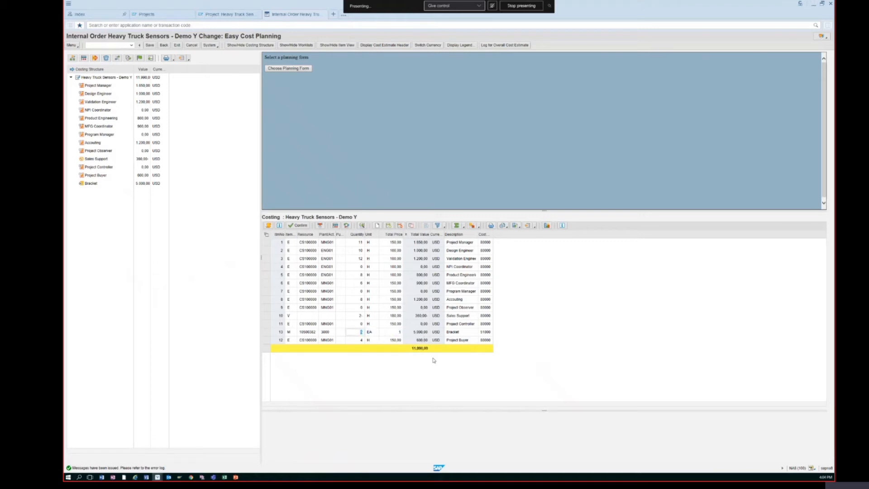
key(Return)
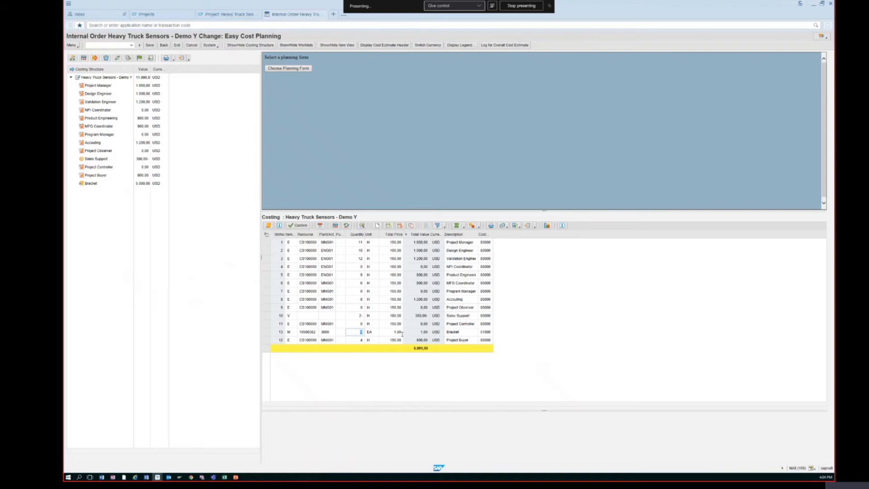
click(394, 332)
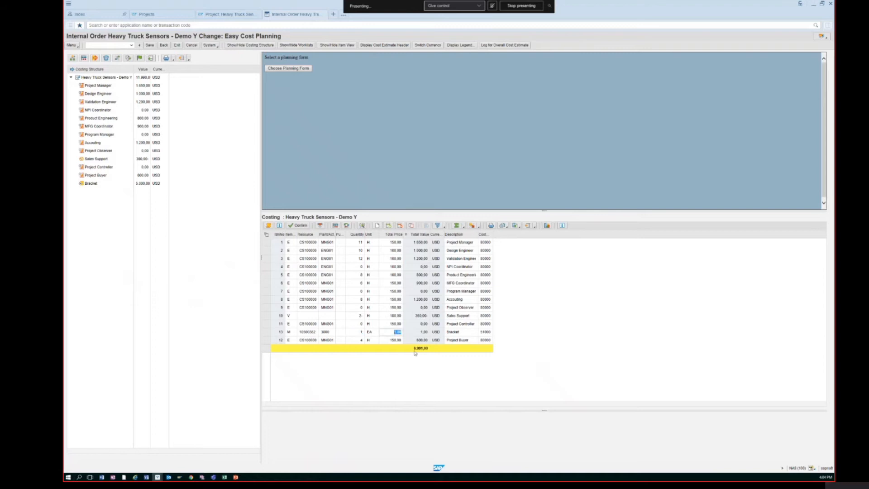
text(150)
key(Return)
click(303, 225)
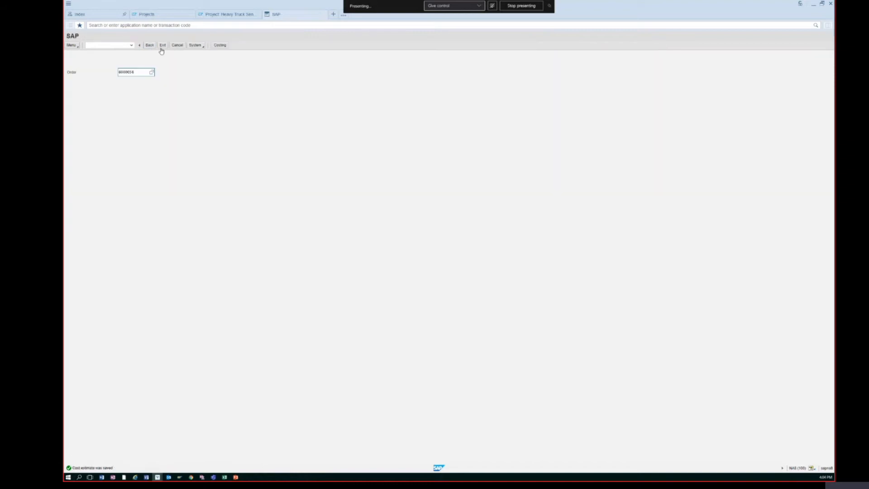
Exit the cost planning transaction, log off without further changes and close the session's page
click(162, 47)
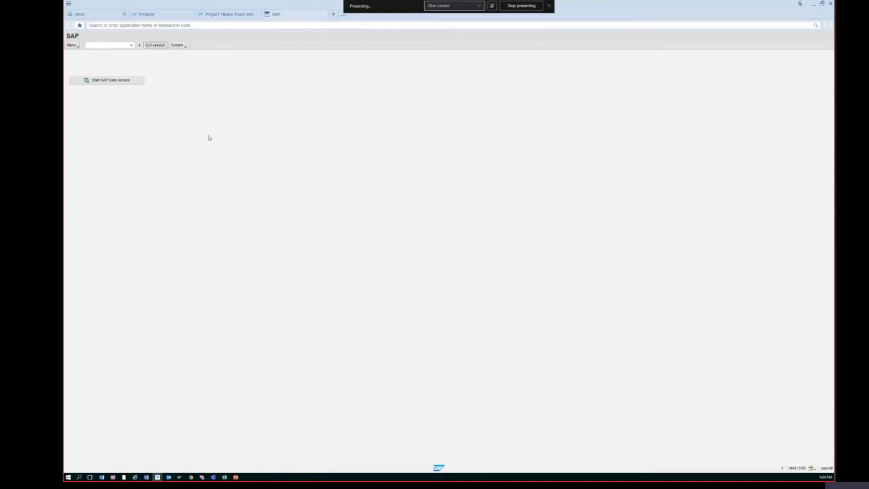
click(162, 45)
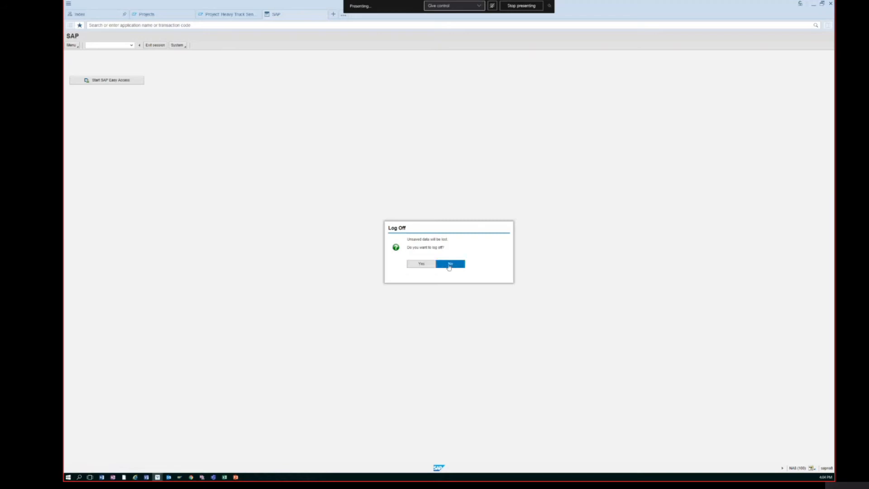
click(415, 266)
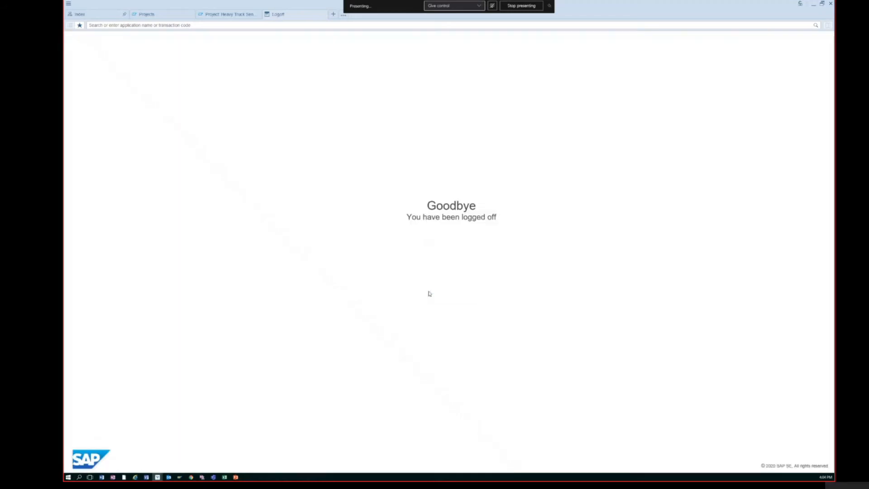
click(324, 14)
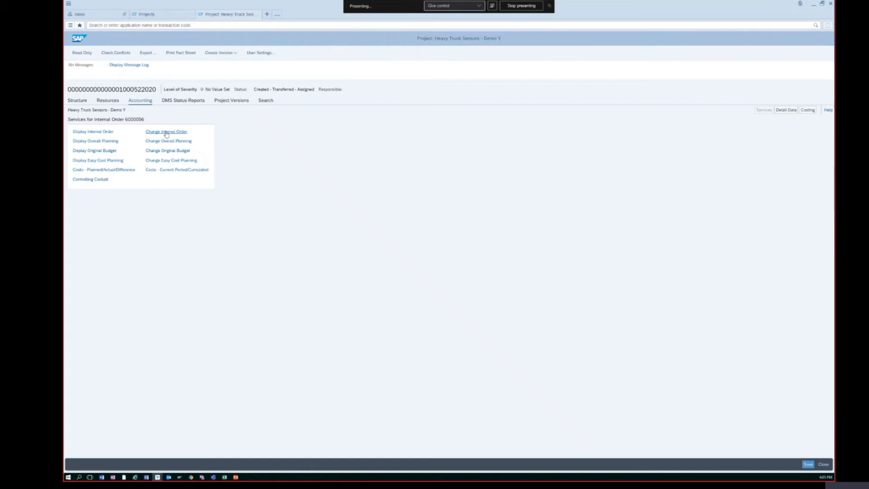
Display the internal order's costing, widen the value column to review the amounts, and close the display
click(93, 131)
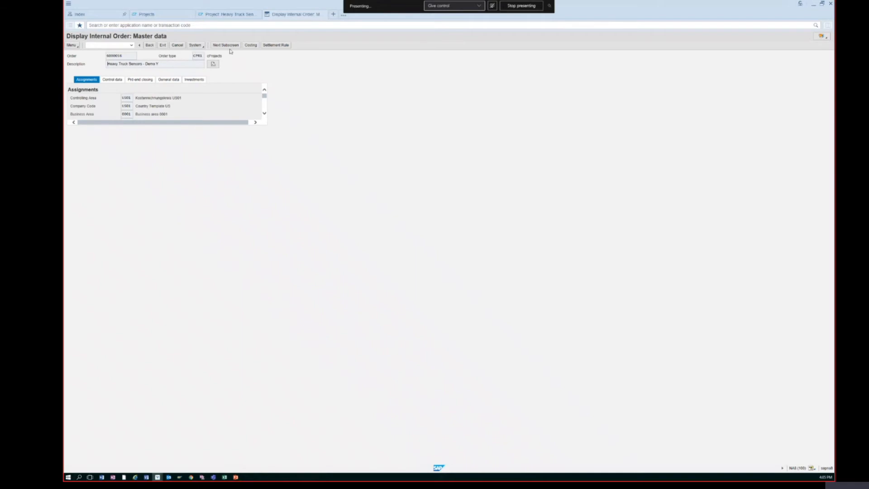
click(247, 44)
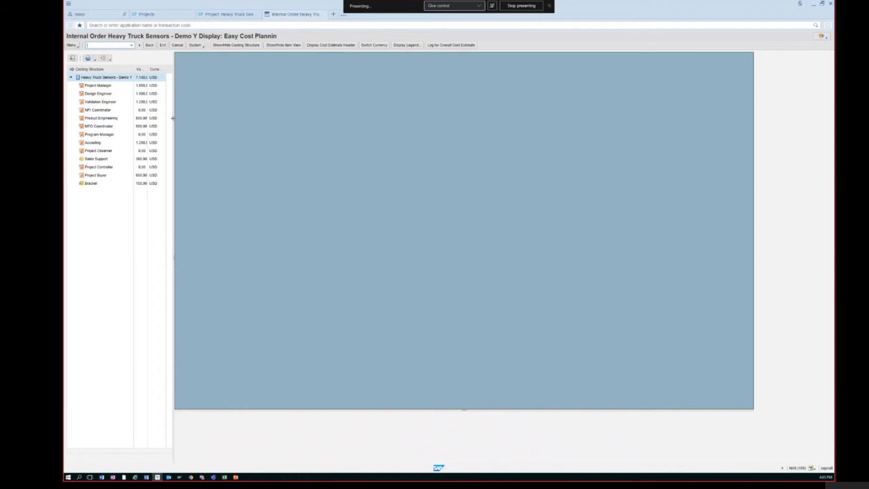
drag(149, 68, 150, 68)
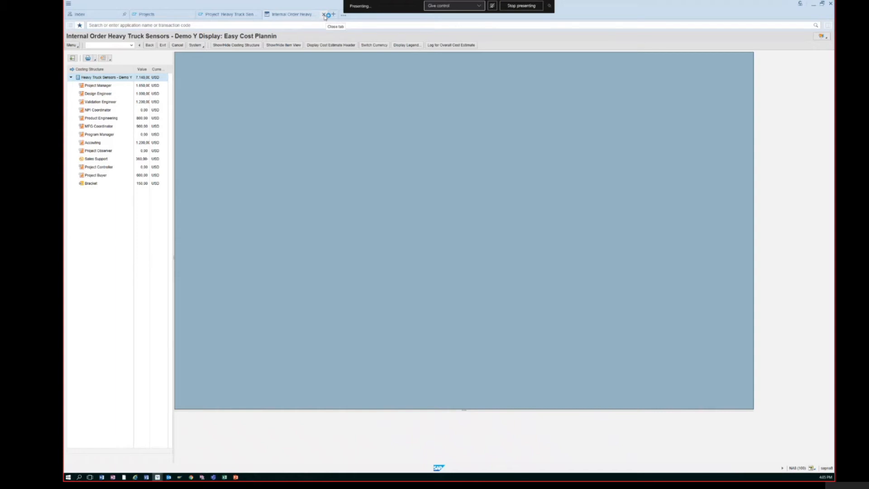
click(324, 15)
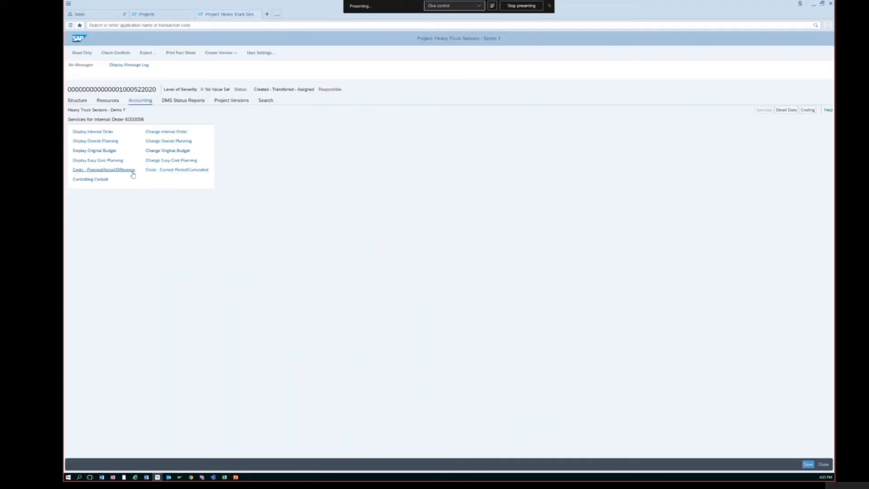
Reopen Change Easy Cost Planning, set the Bracket quantity to 15, save the cost estimate and close the session
click(172, 162)
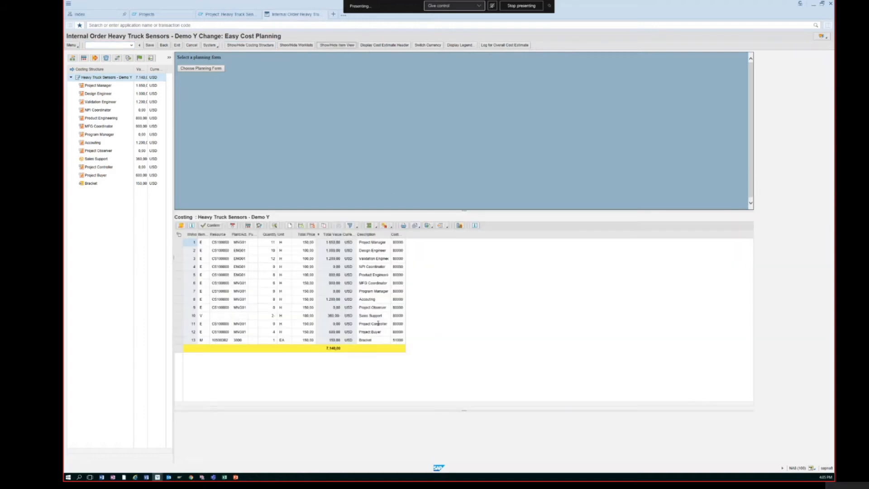
click(275, 341)
text(15)
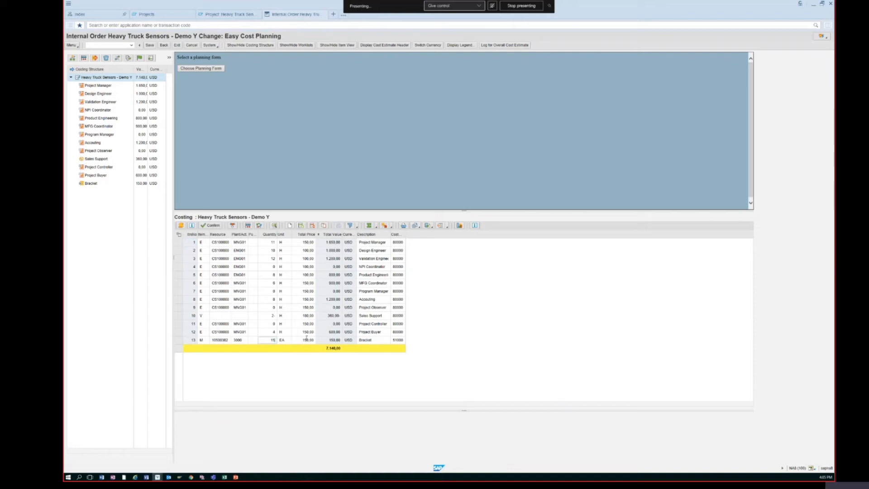
key(Return)
click(214, 226)
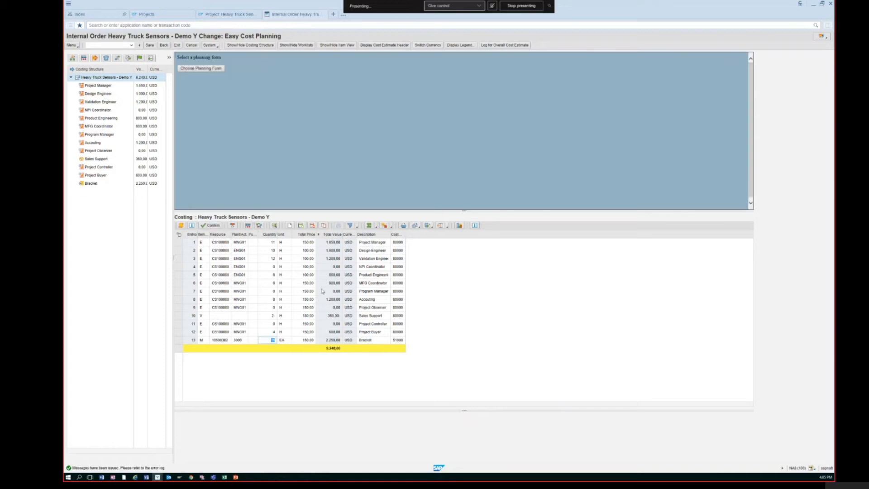
click(150, 46)
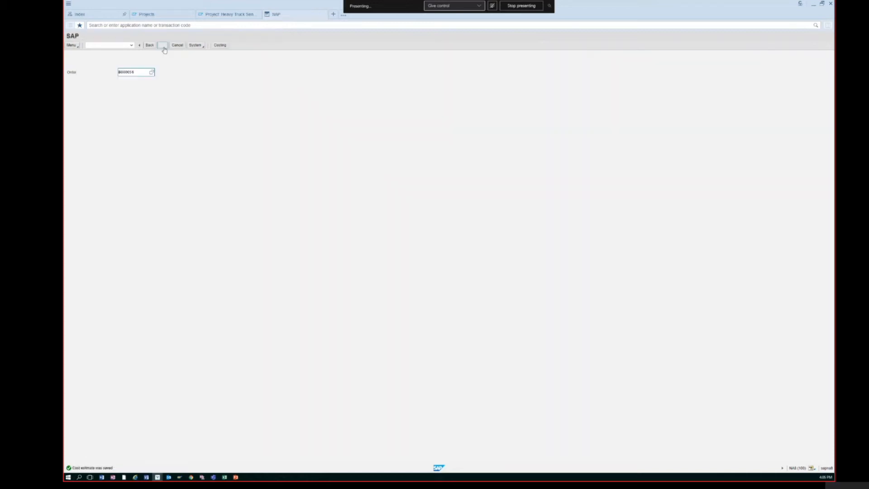
click(163, 45)
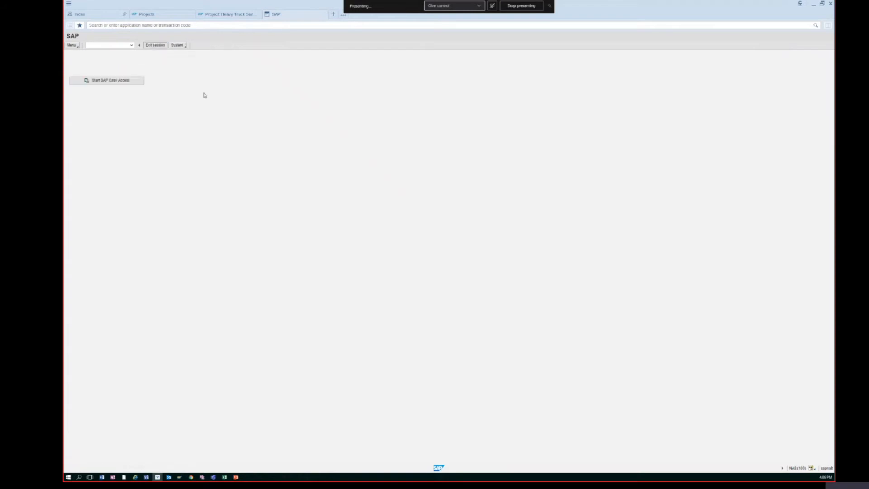
click(324, 14)
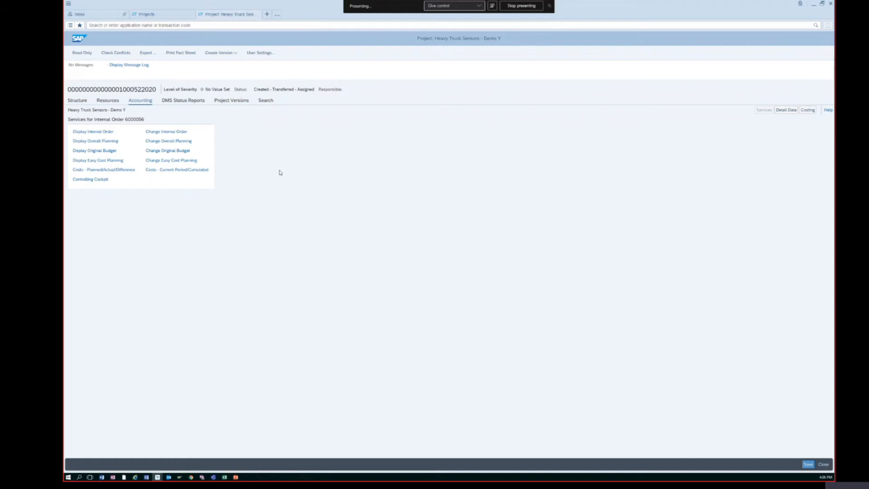
Enter plan values of 500 for Overall and 2020 in Change Overall Planning, save the plan and close the session
click(181, 141)
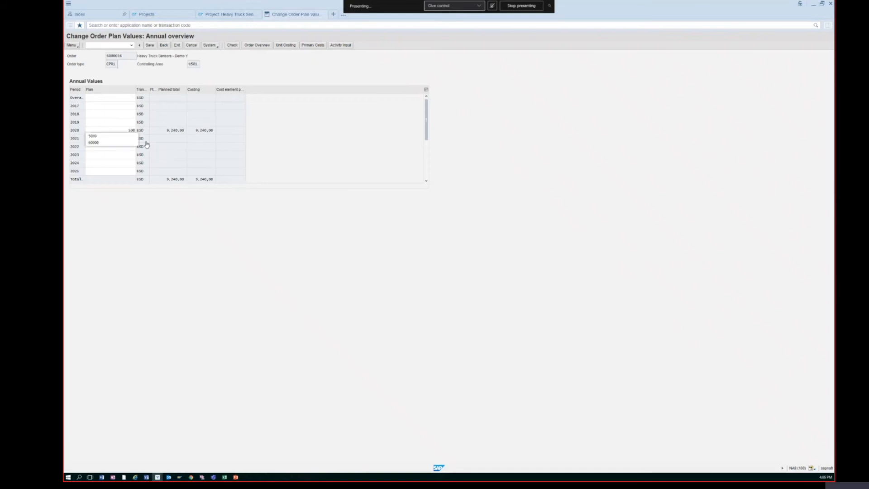
click(122, 97)
text(500)
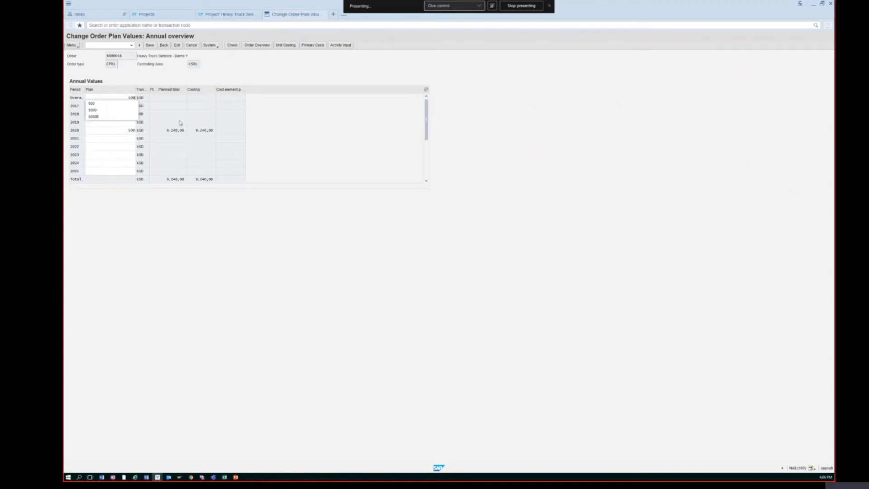
key(Return)
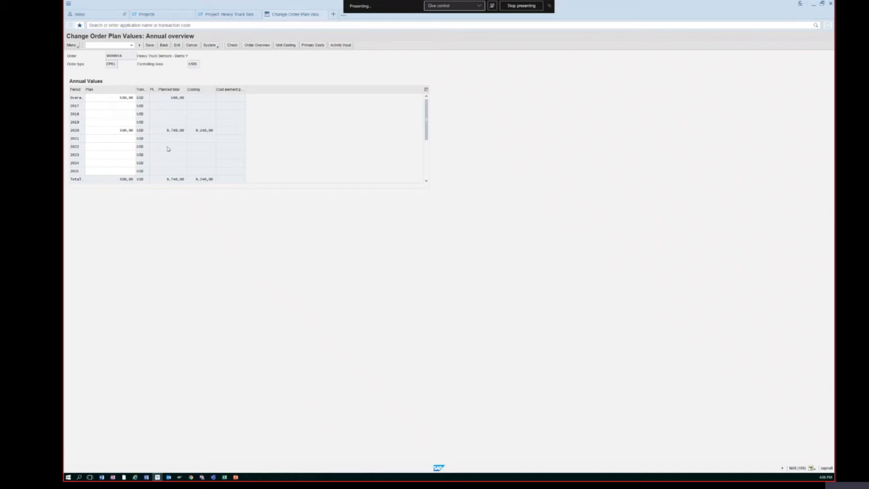
click(164, 44)
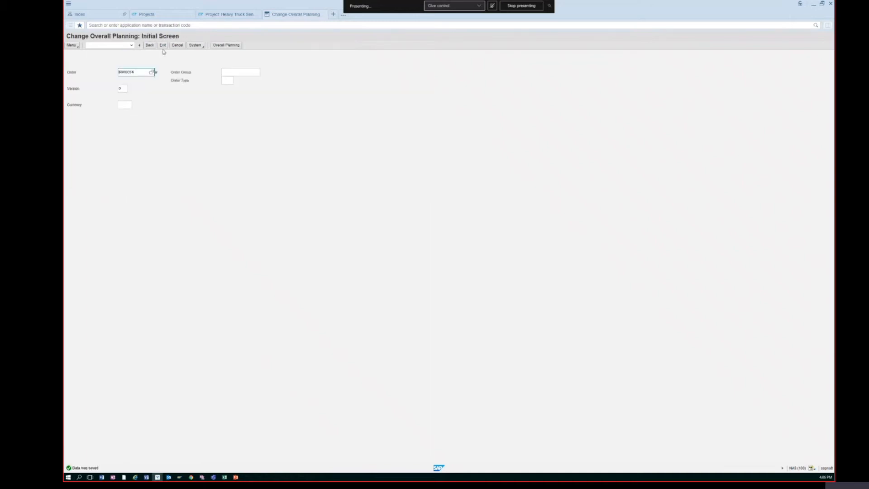
click(163, 45)
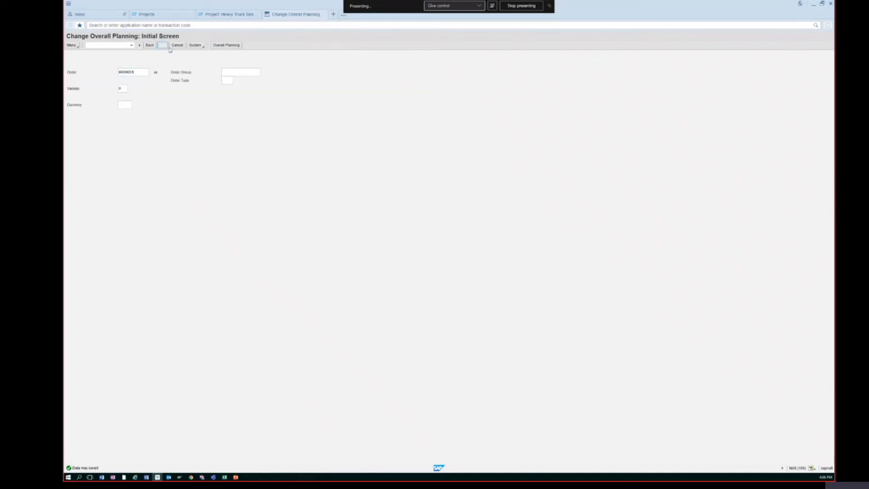
click(324, 14)
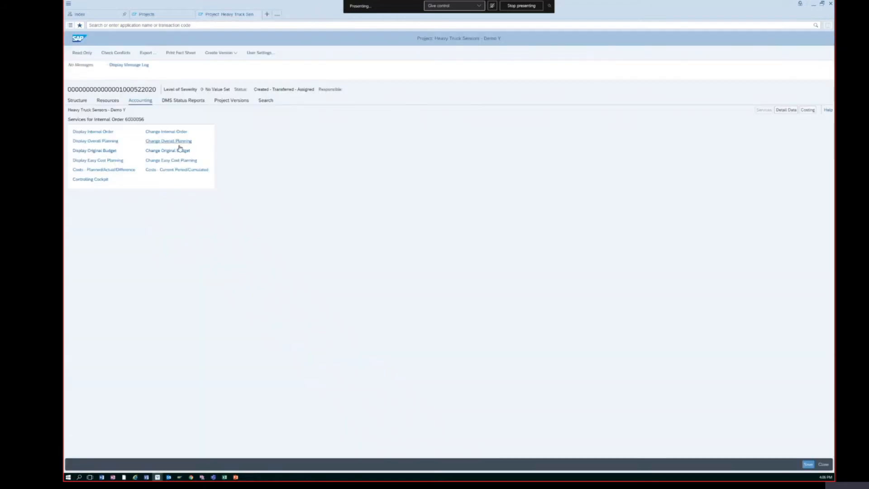
Check the order's original budget, then re-enter 500 as the 2020 value in Change Overall Planning, save and close the session
click(179, 150)
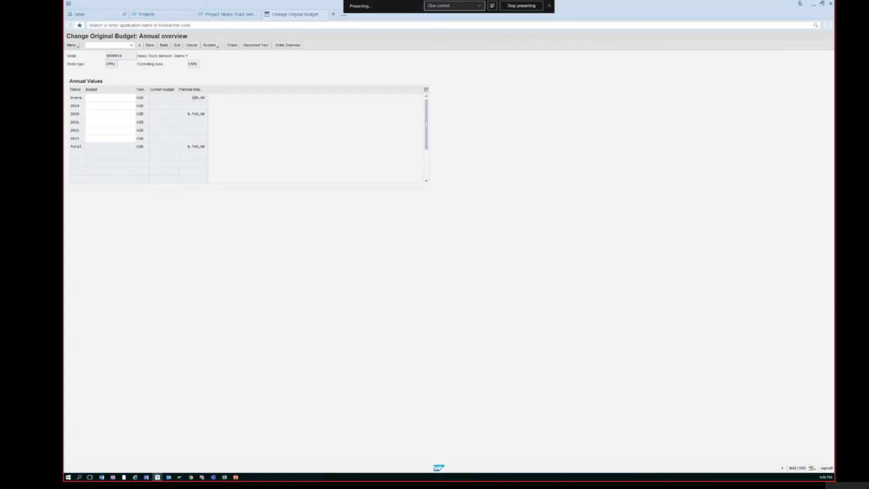
click(322, 14)
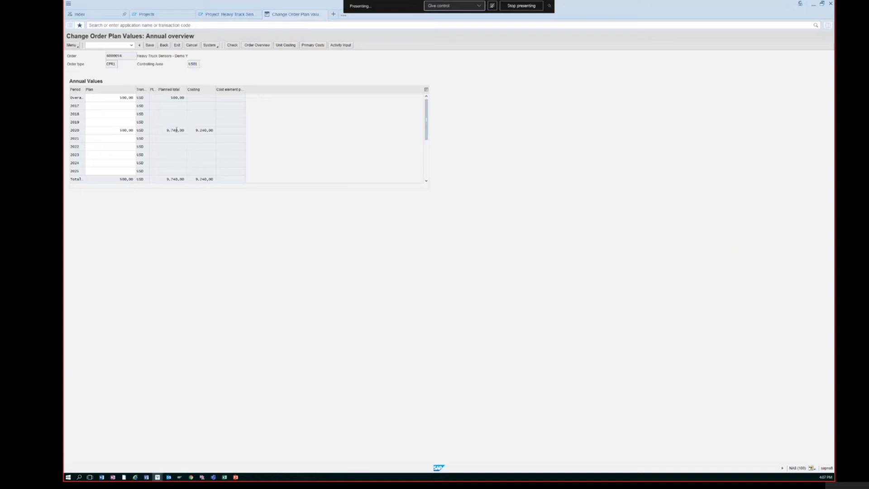
drag(118, 132, 146, 137)
key(Delete)
key(Return)
text(500)
key(Return)
click(168, 46)
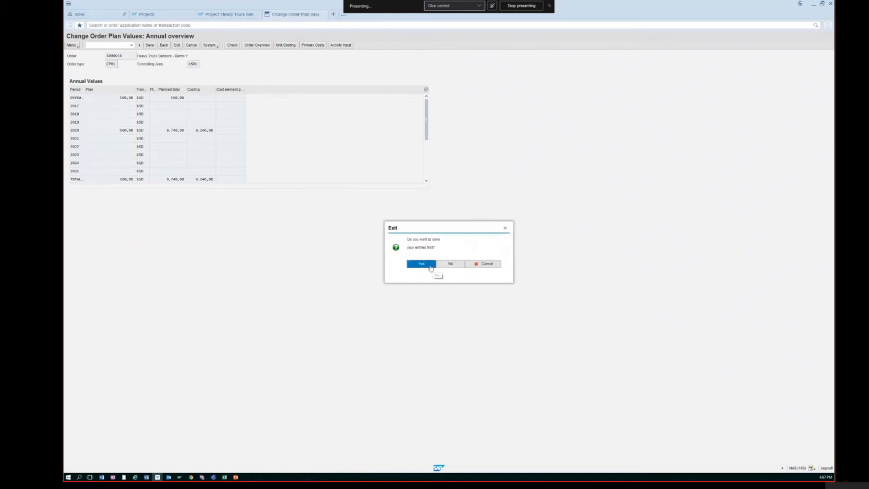
click(439, 267)
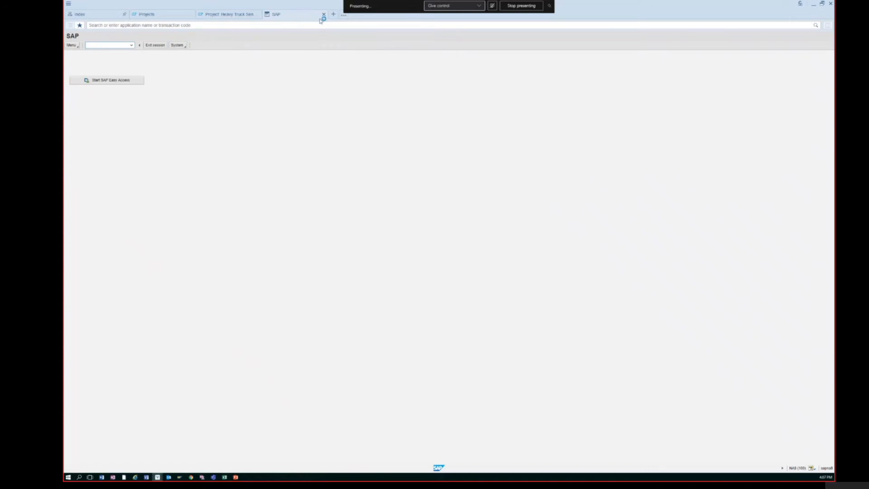
click(324, 15)
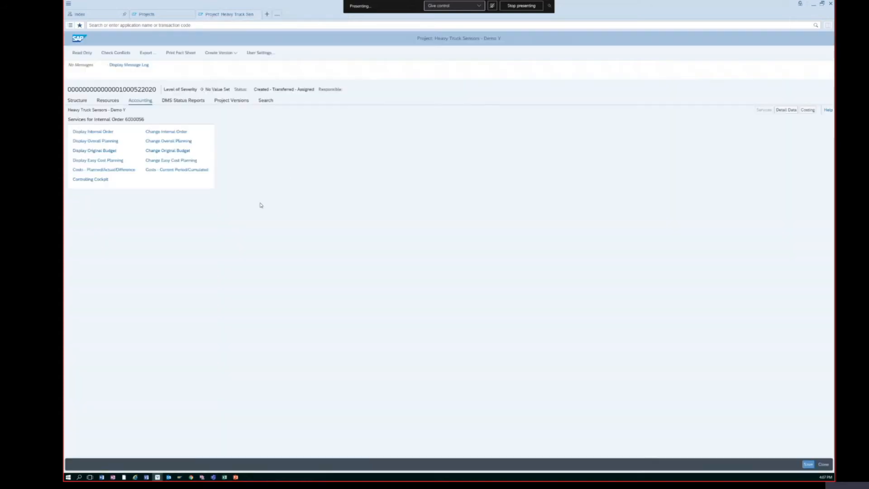
Set the order's 2020 original budget to 10000, save it, exit the transaction and return to the project
click(177, 152)
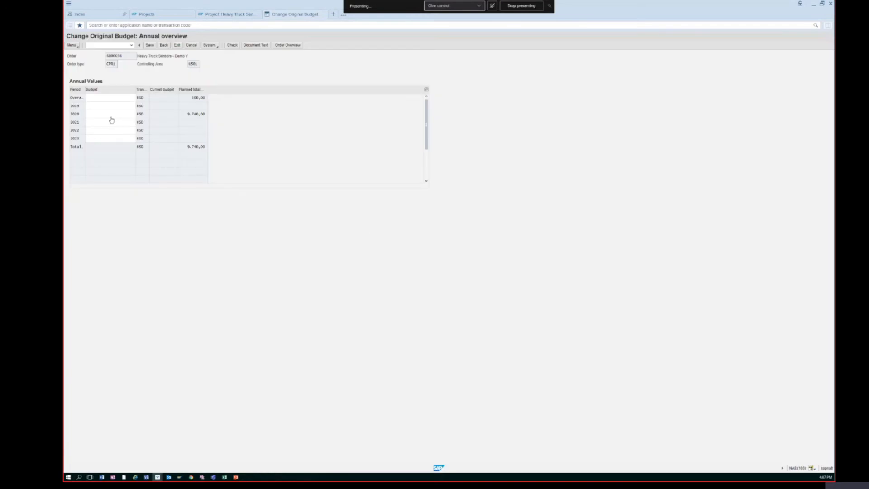
click(106, 114)
text(10000)
key(Return)
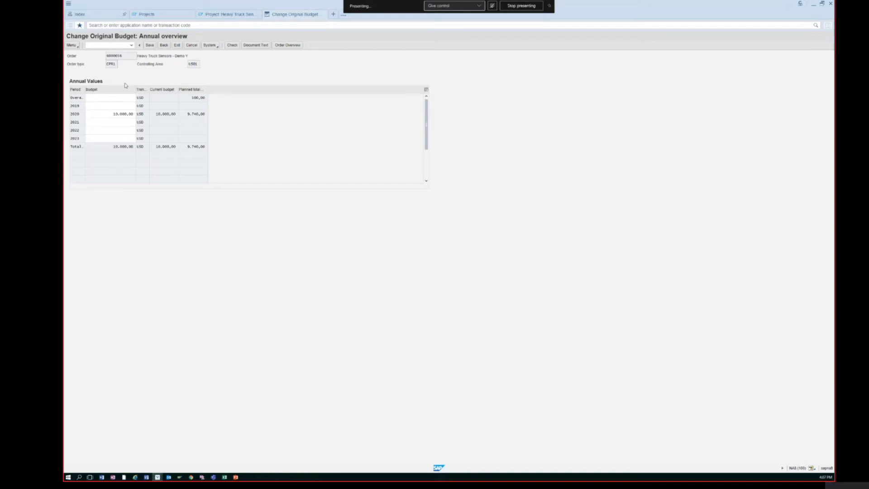
click(119, 98)
key(Return)
click(149, 45)
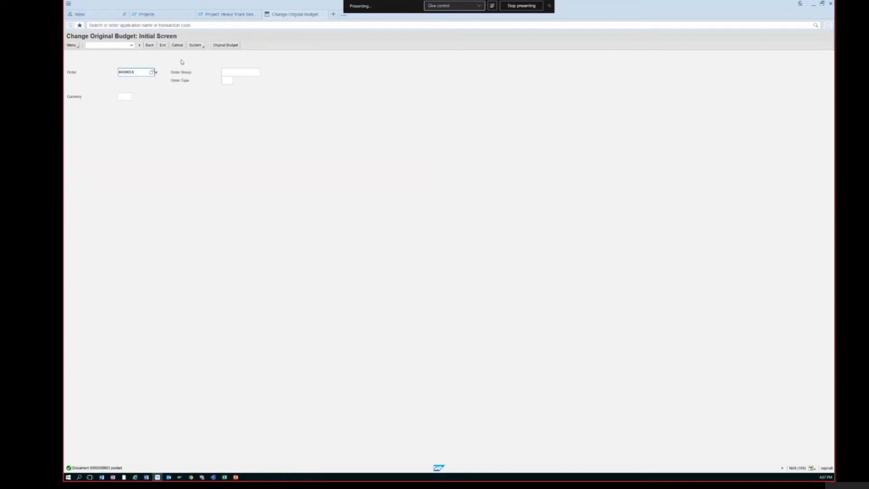
click(164, 46)
click(224, 17)
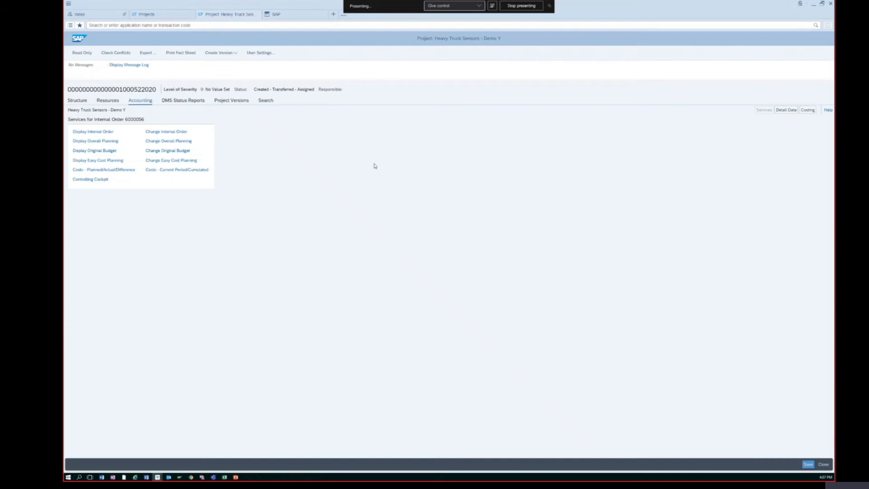
Examine the plan costs, current budget, total costs and cost-to-budget ratios in the internal order's detail data
click(790, 111)
scroll(439, 210, down, 4)
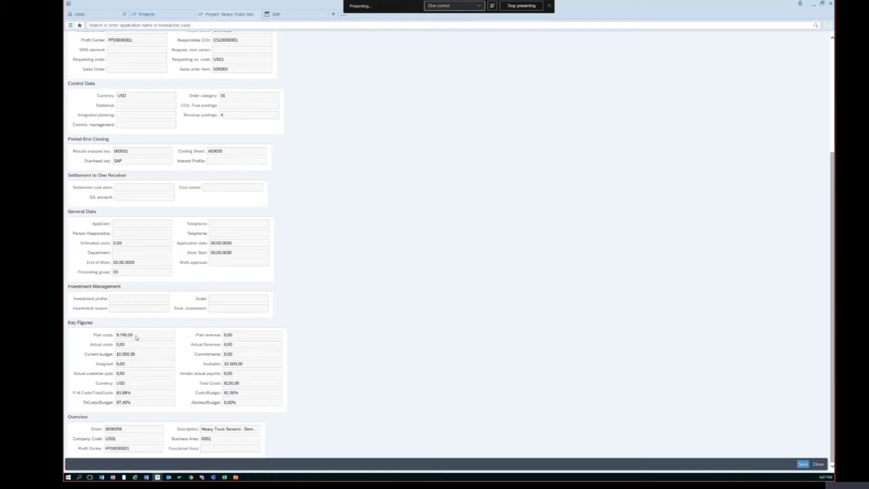
double_click(243, 384)
click(134, 403)
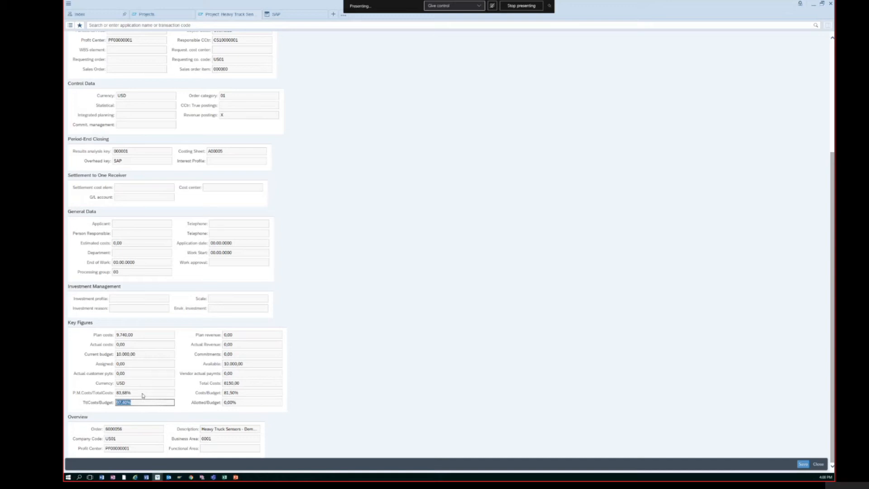
click(243, 393)
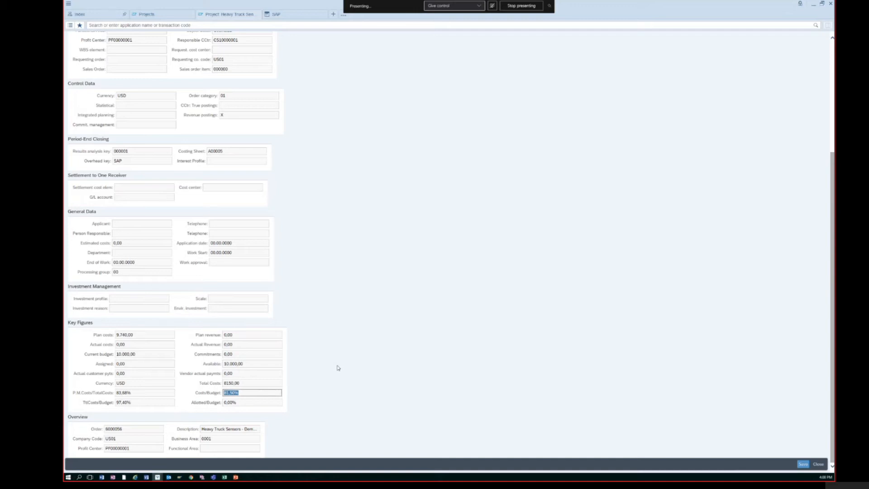
scroll(337, 367, up, 5)
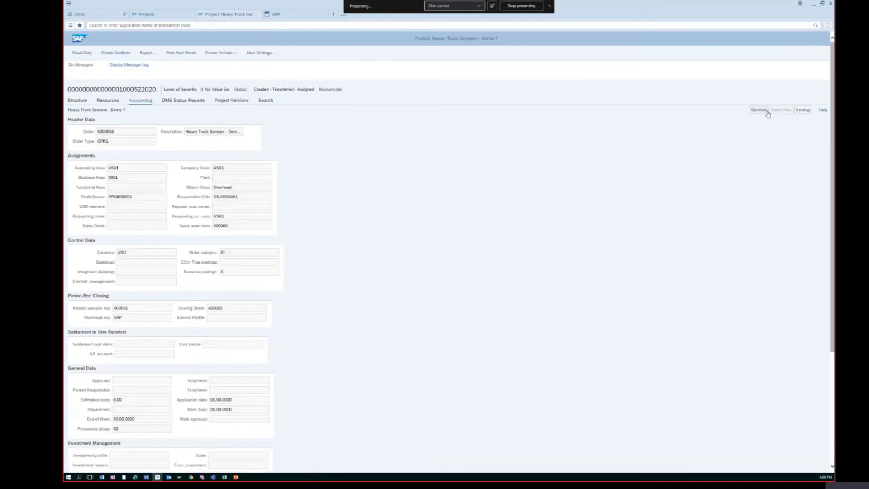
Run the planned/actual/difference cost report, display the Heavy Truck Sensors - Demo Y order's figures, and close the report
click(767, 113)
click(116, 175)
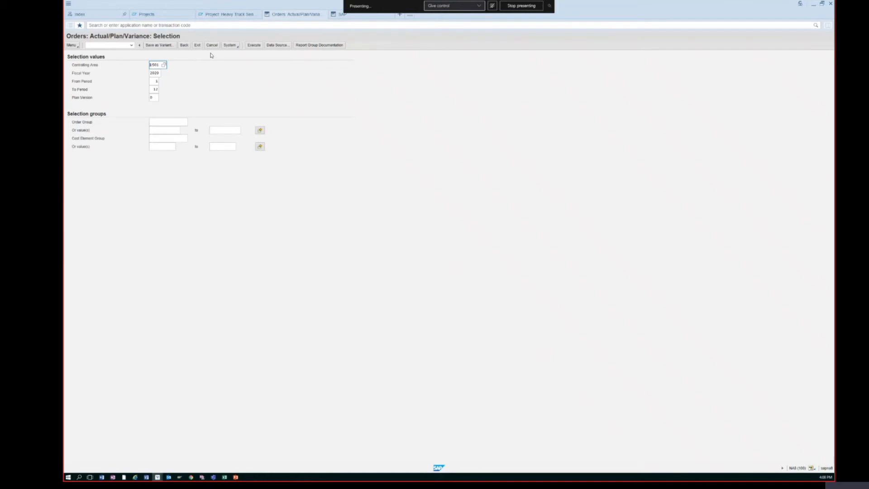
click(253, 45)
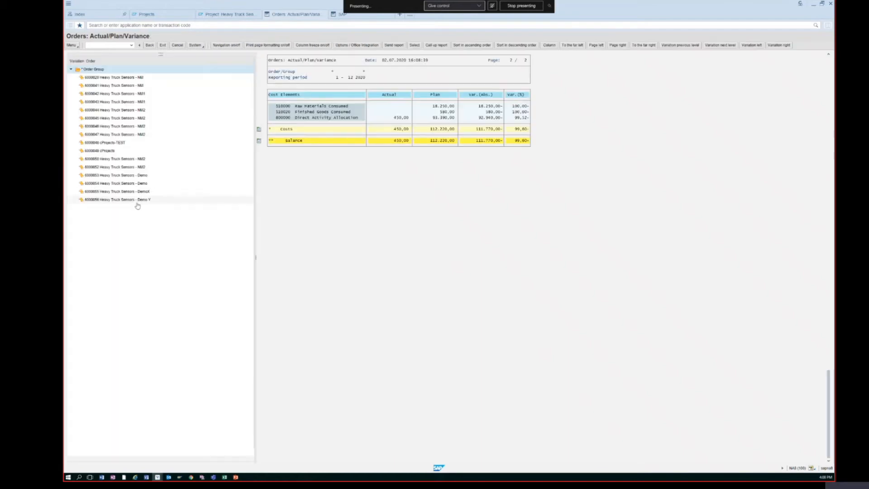
click(139, 200)
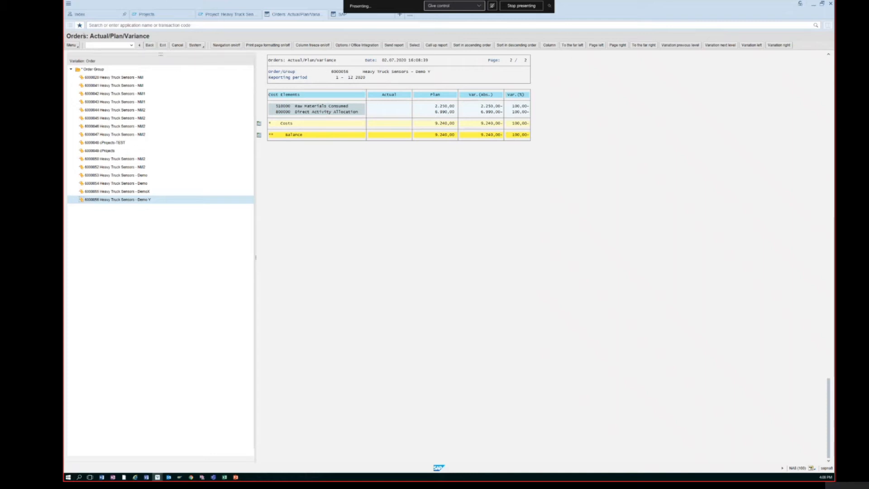
click(391, 16)
click(324, 15)
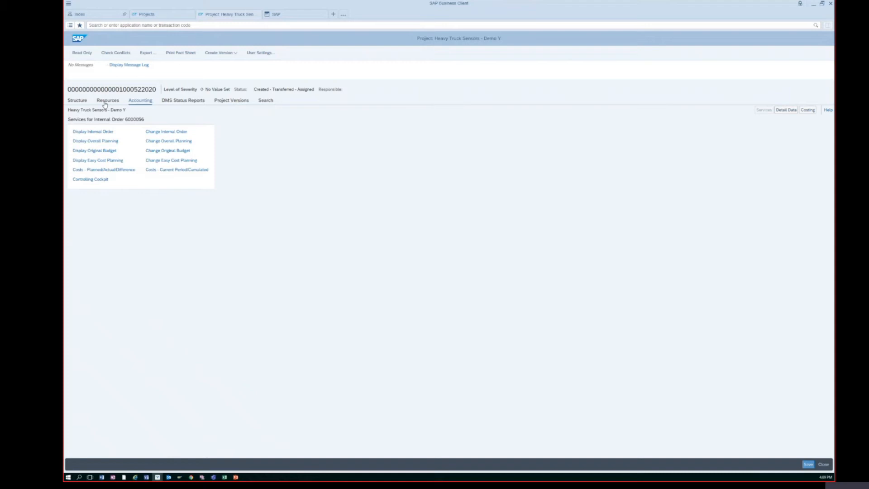
Open the project's structure, then switch to PowerPoint to review the Costing stage of the process slide and return to SAP Business Client
click(75, 101)
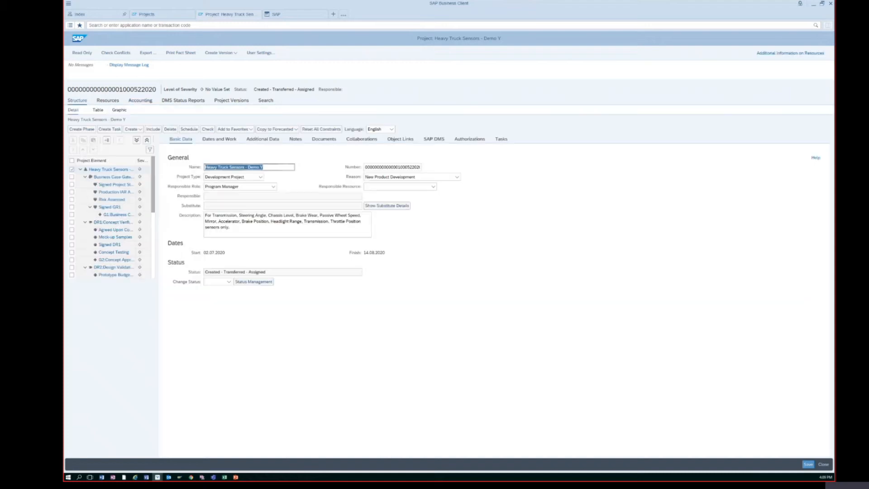
key(alt+Tab)
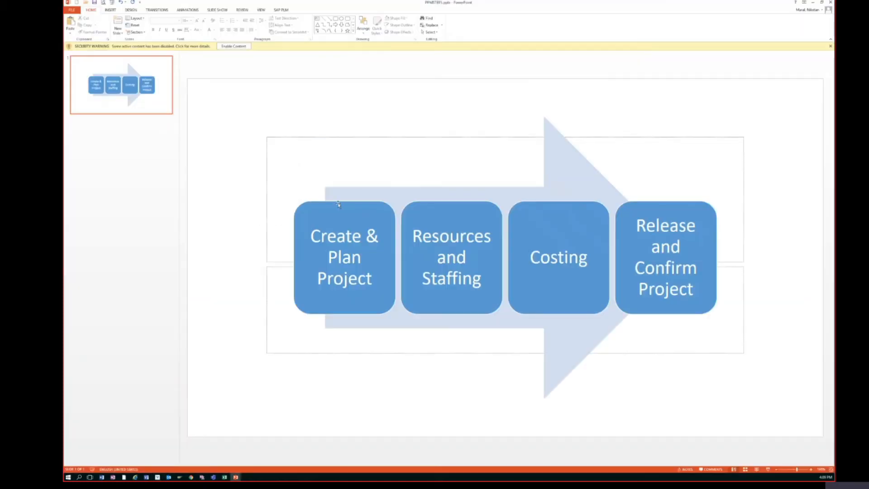
click(549, 291)
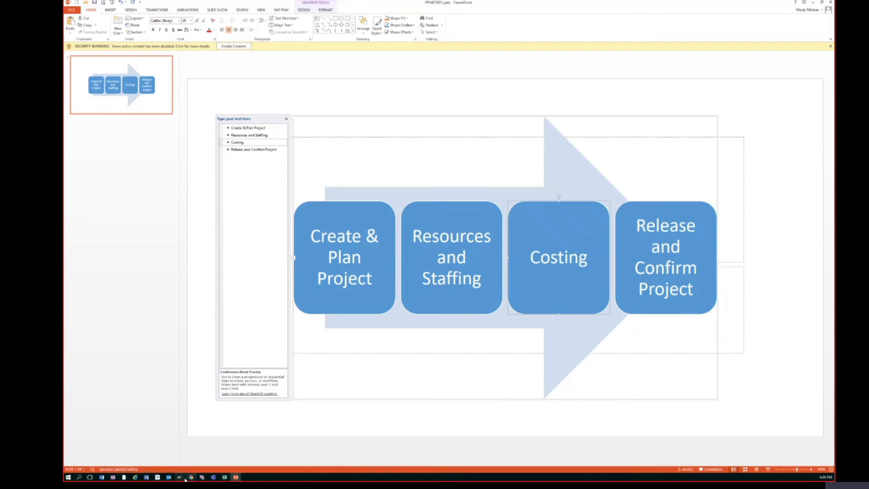
mouse_move(191, 477)
click(240, 457)
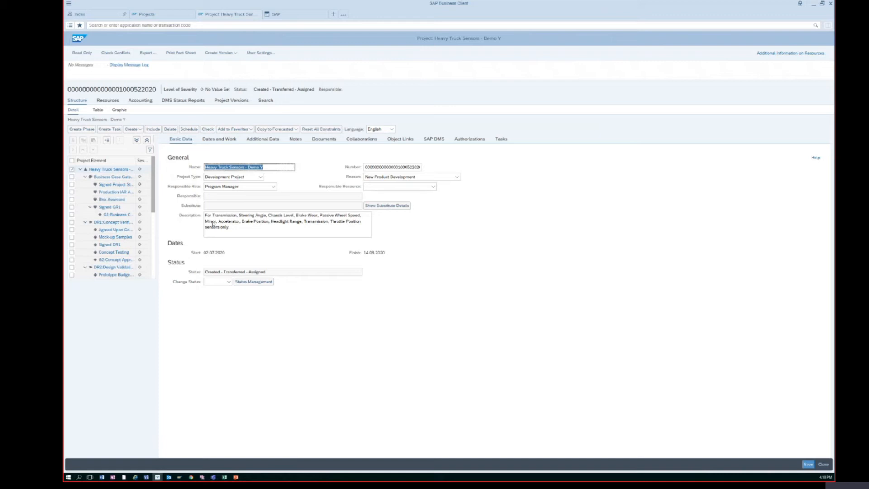
Change the project's status to Release, save the project and run scheduling
click(232, 282)
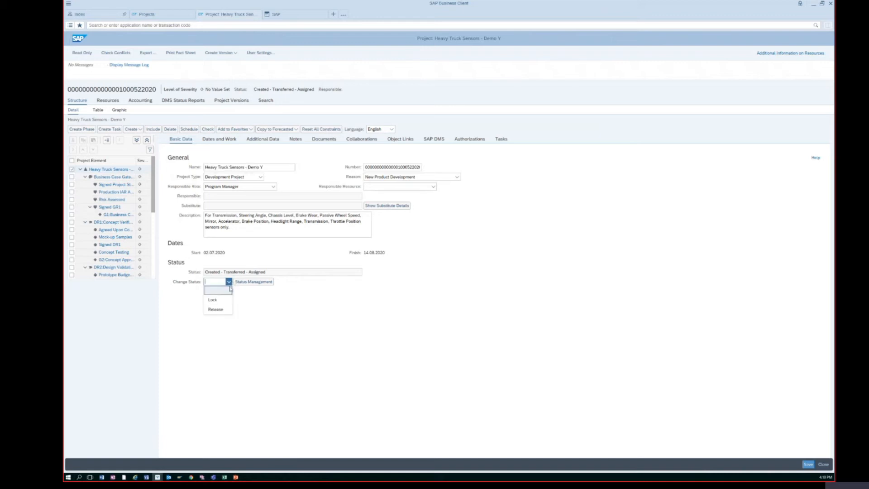
click(216, 309)
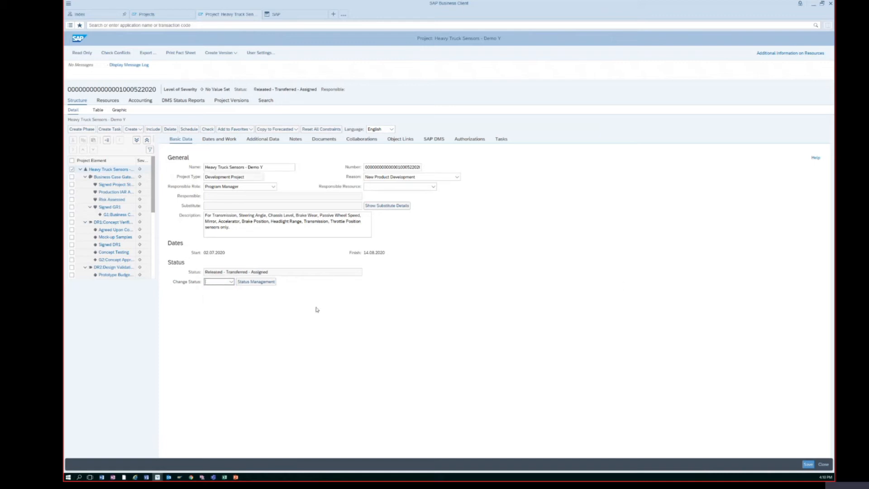
click(807, 464)
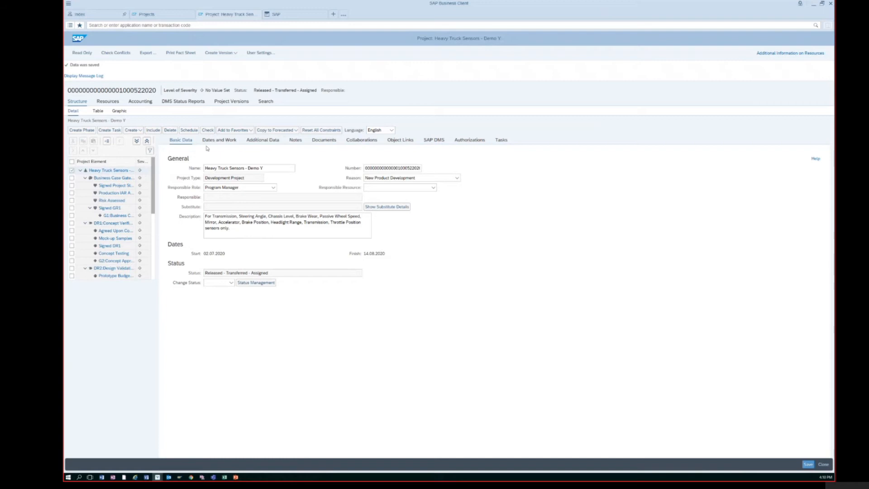
click(188, 130)
Examine the role assignments of the Mock-up Samples and Signed DR1 tasks under DR1:Concept Verification
click(116, 238)
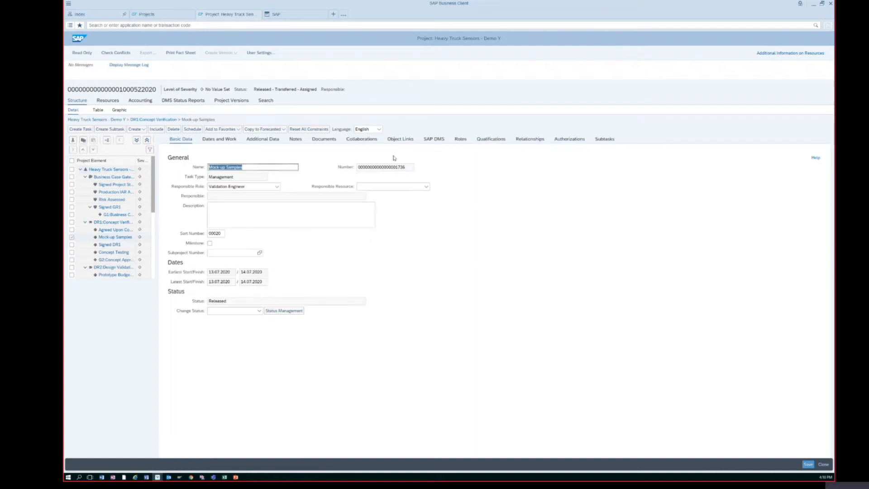
click(459, 142)
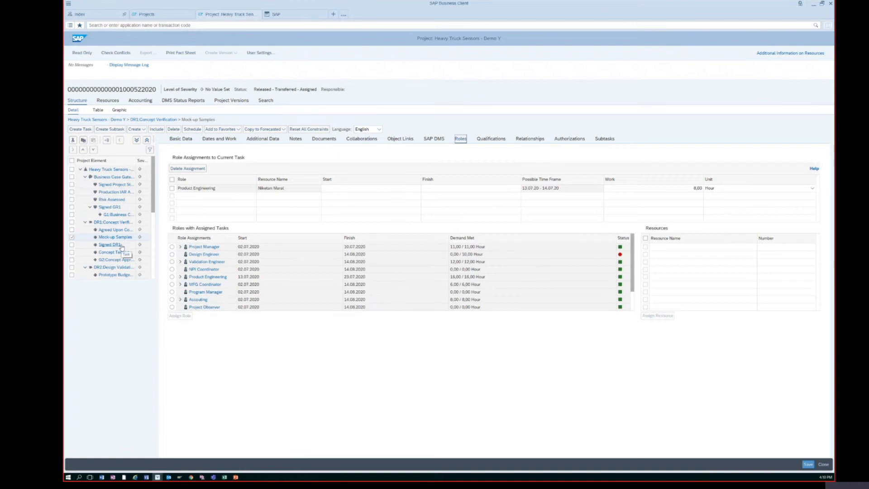
click(120, 246)
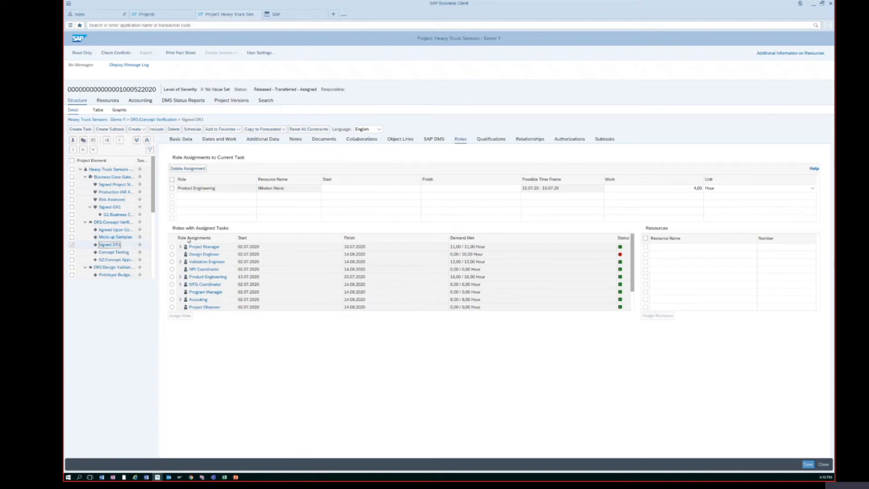
Examine the dates and work details of the Mock-up Samples task and return the project to read-only mode
click(82, 53)
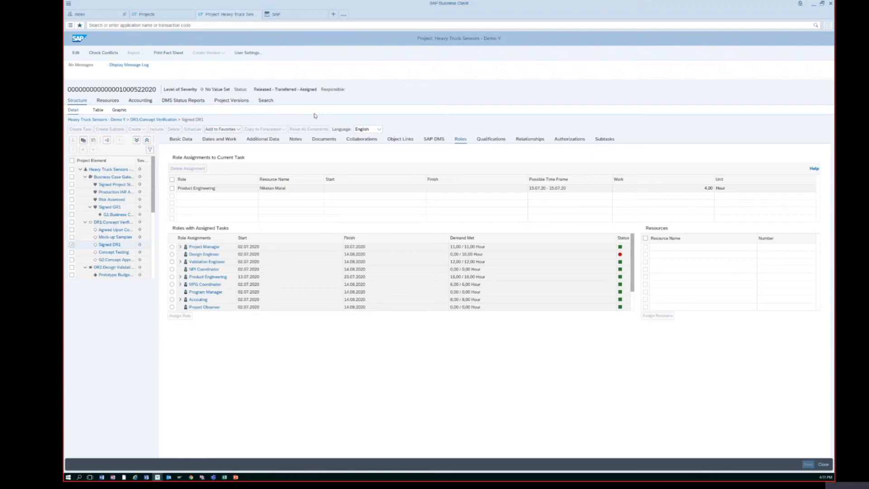
click(117, 238)
click(233, 143)
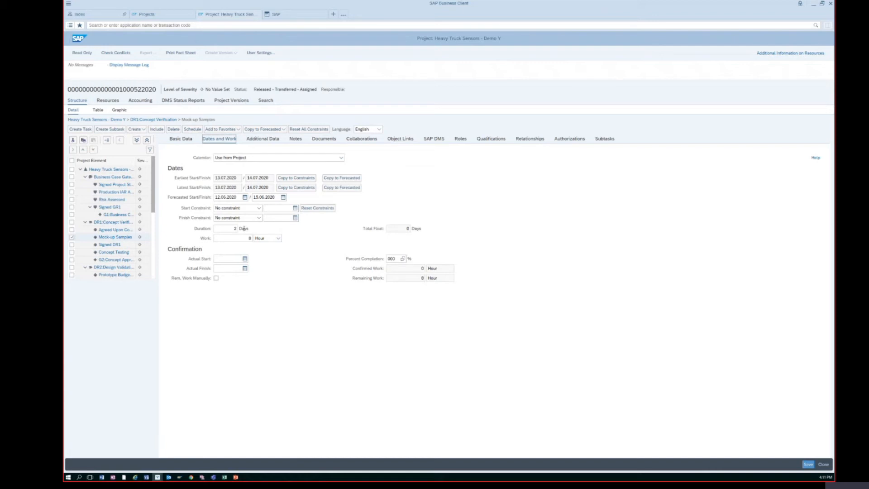
click(82, 53)
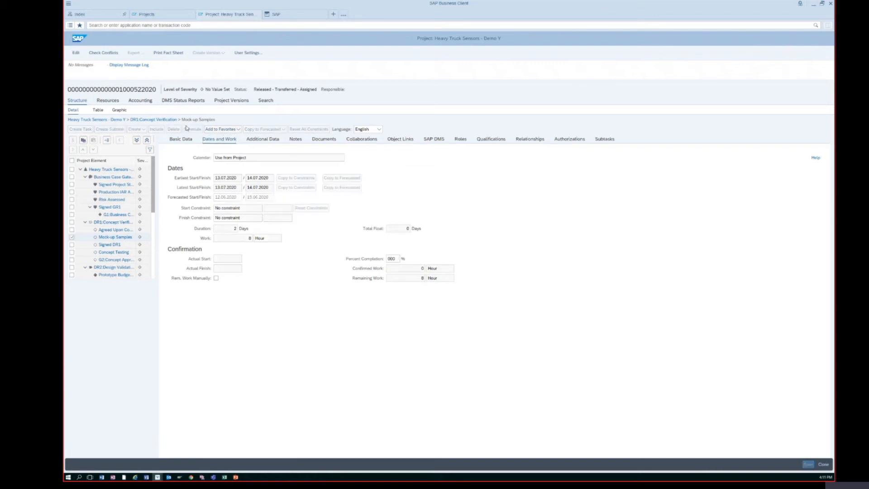
Open the Tasks overview of Project Management, accept the security alerts and display My Tasks
click(168, 16)
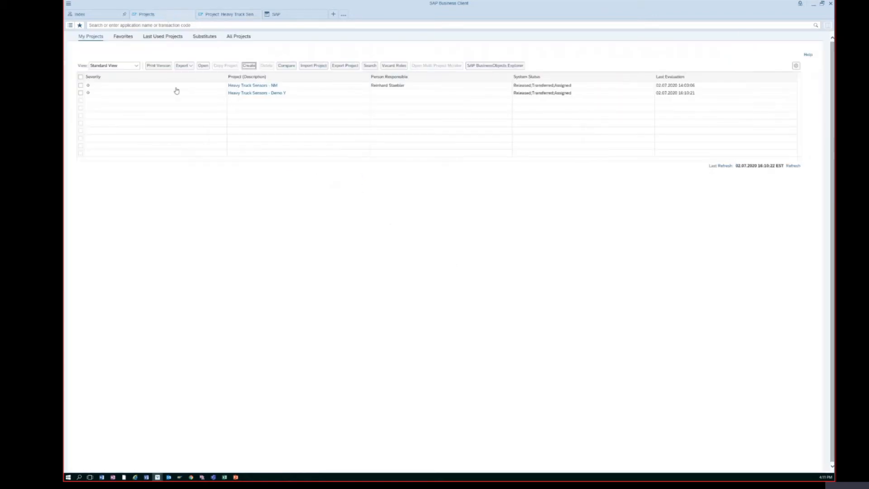
click(70, 25)
click(83, 66)
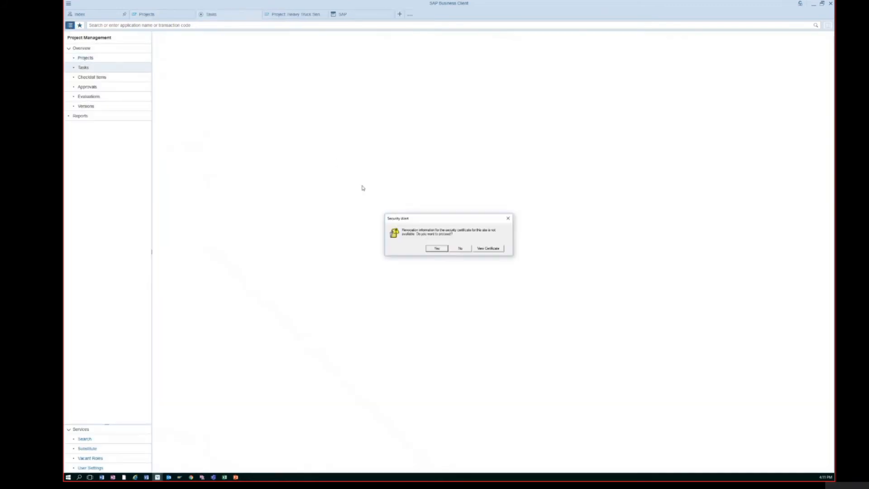
click(434, 248)
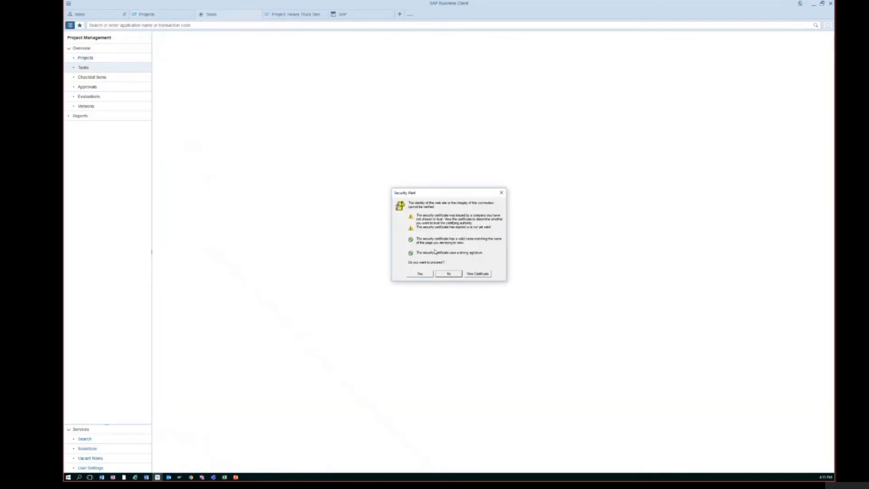
click(420, 273)
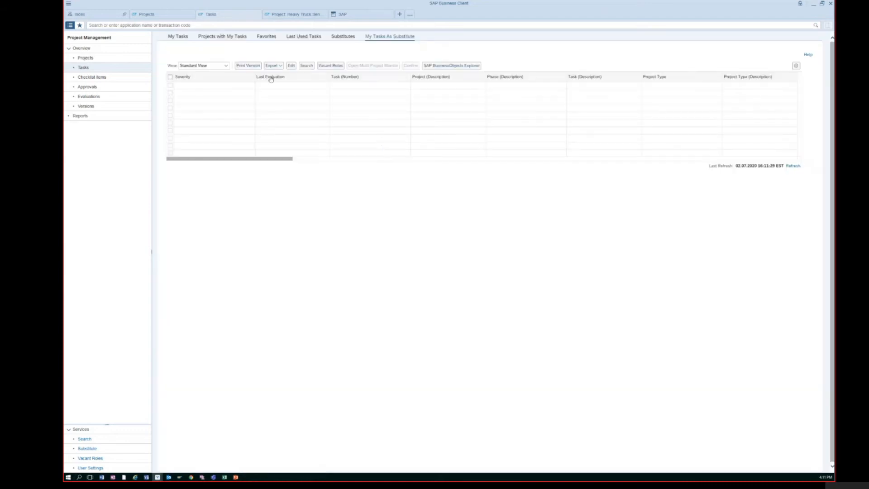
click(181, 37)
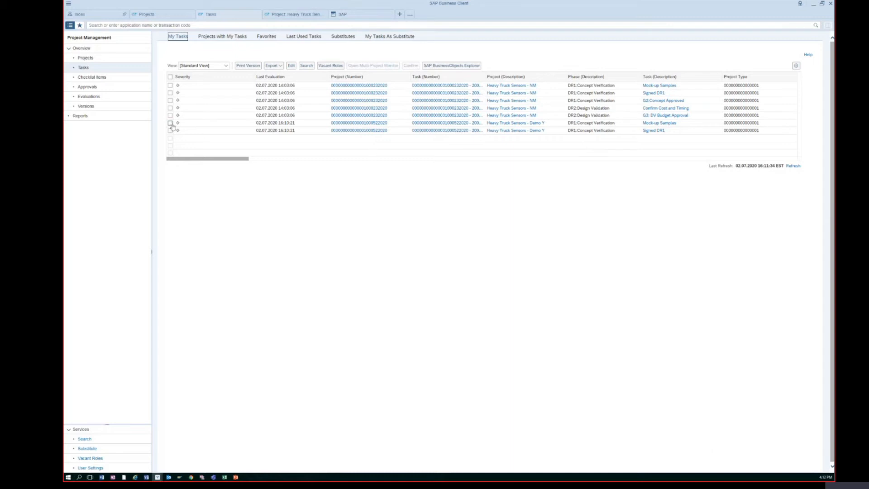
Open the Employee Self-Service work center in a new tab and display its Working Time page, accepting the security alerts
click(400, 14)
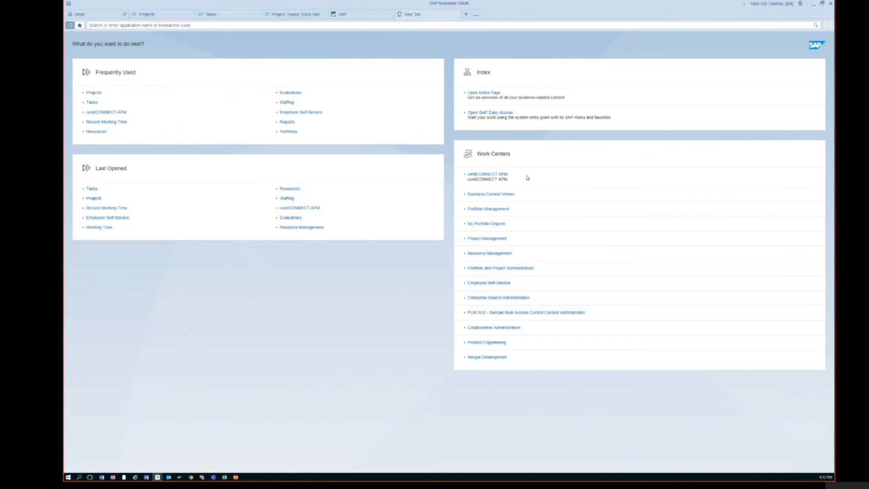
click(497, 282)
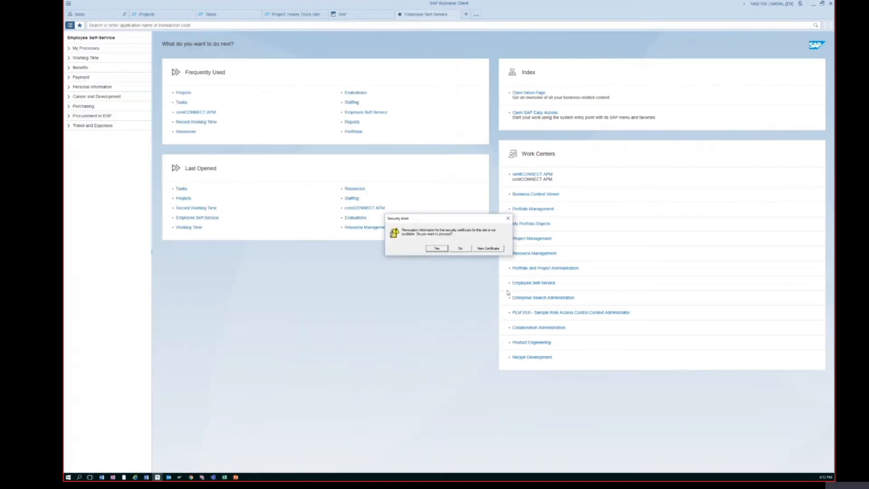
click(445, 249)
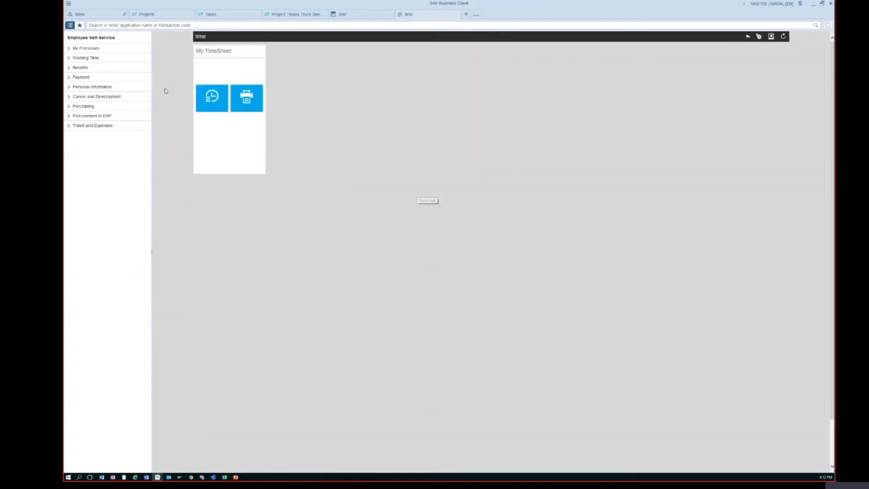
click(80, 60)
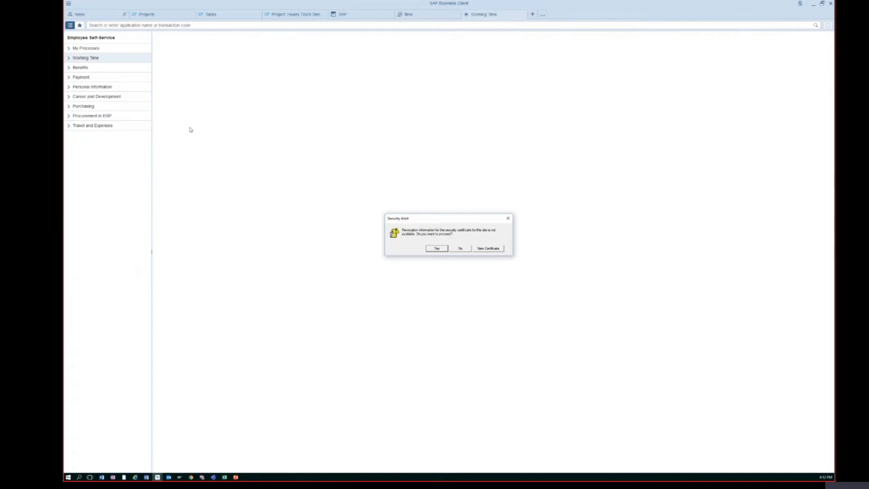
click(432, 249)
key(y)
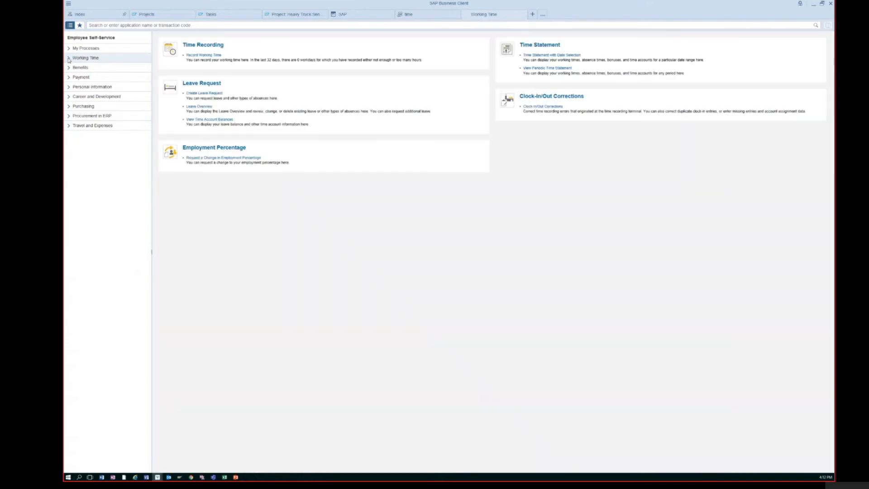
Open Record Working Time under Time Recording and accept the security alerts
click(69, 58)
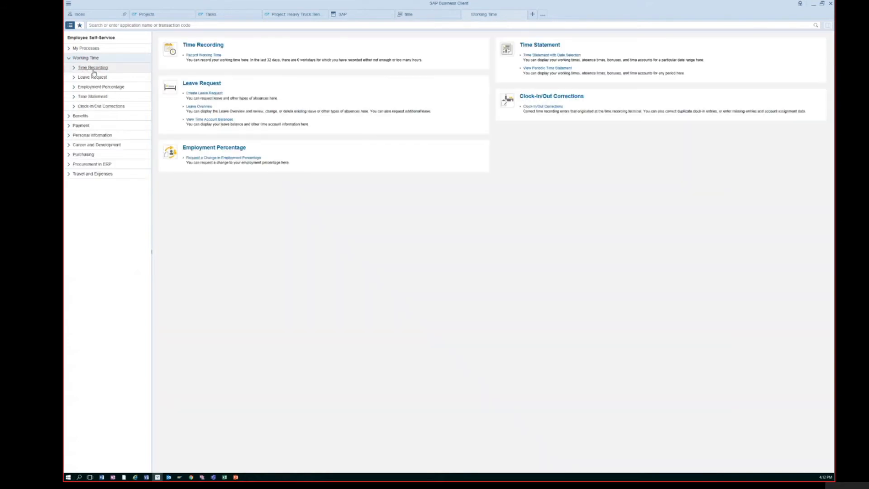
click(74, 68)
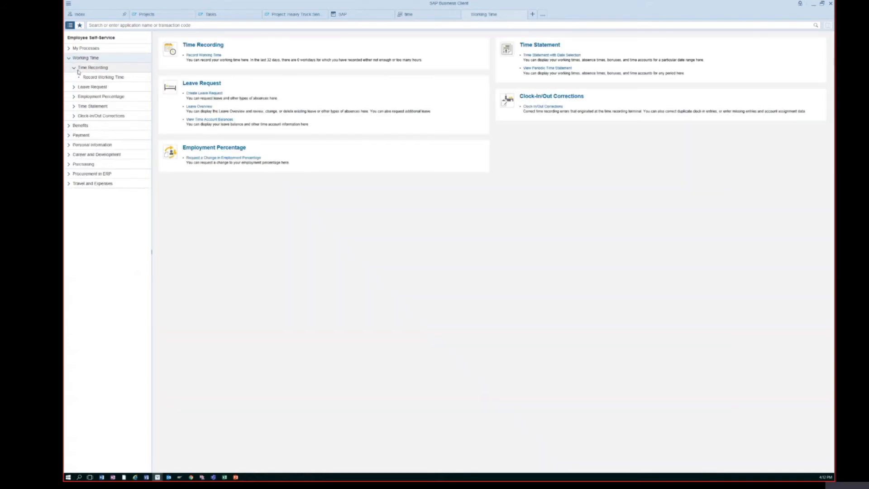
click(106, 79)
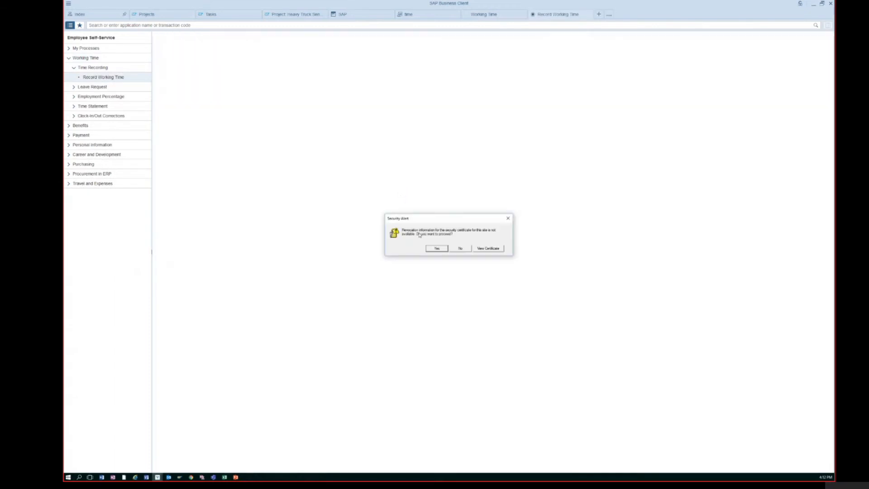
click(431, 247)
key(y)
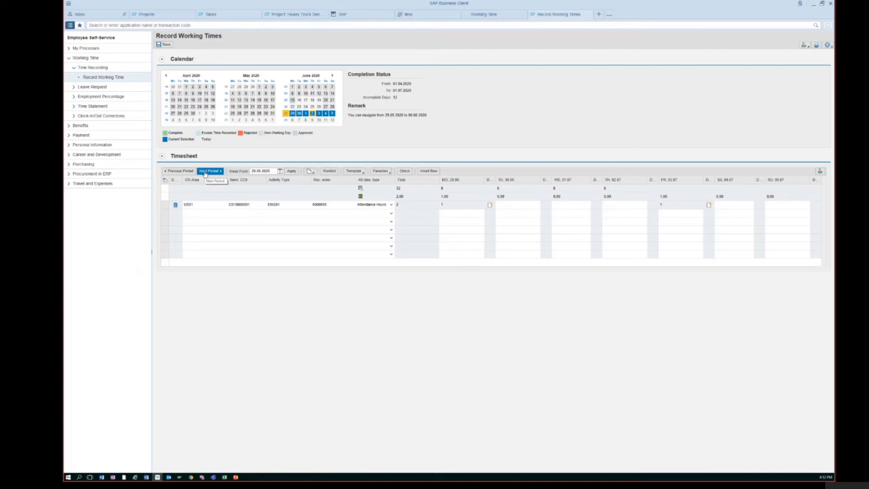
Import the Mock-up Samples and Signed DR1 tasks of Heavy Truck Sensors - Demo Y from the worklist into the timesheet
click(334, 173)
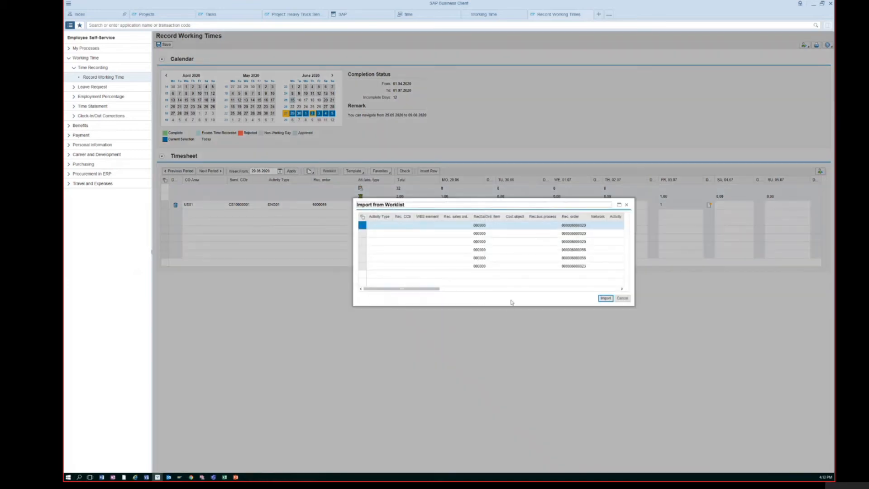
click(511, 289)
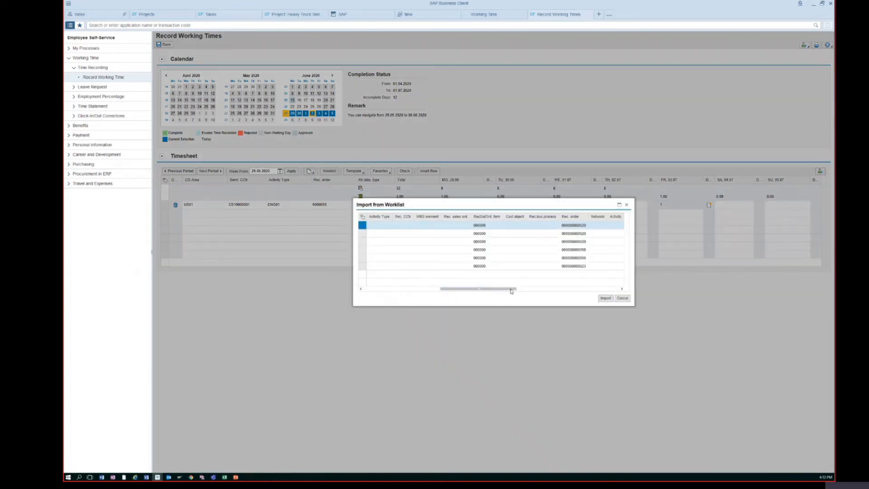
click(538, 288)
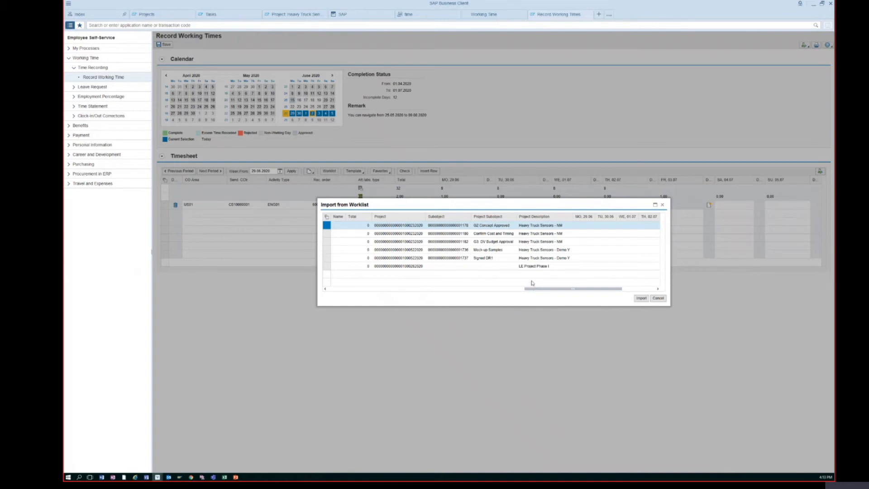
click(326, 249)
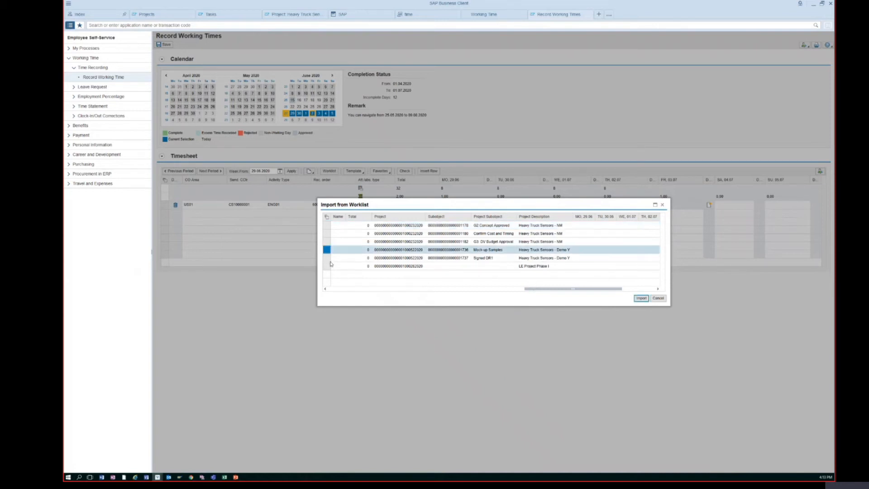
click(328, 259)
click(328, 252)
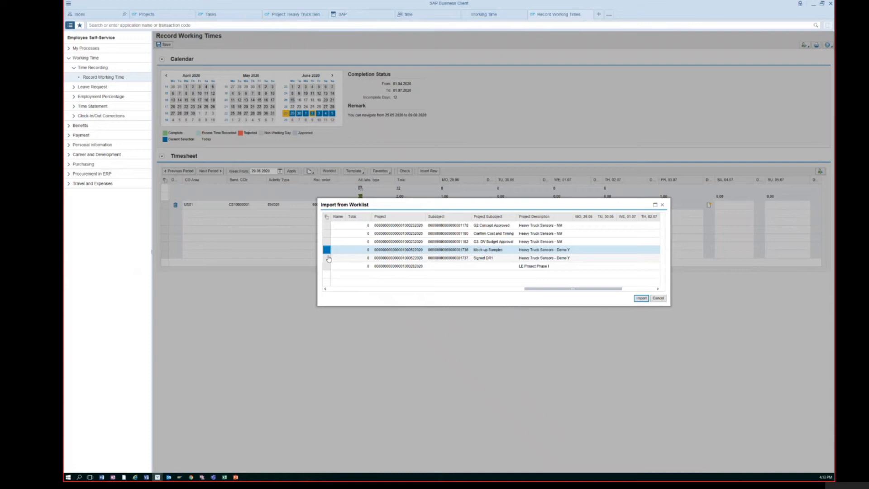
ctrl+click(328, 259)
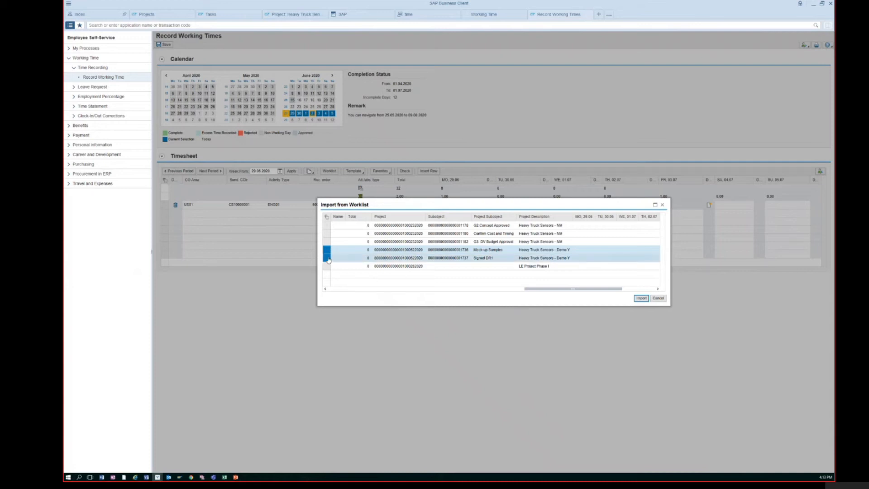
click(641, 298)
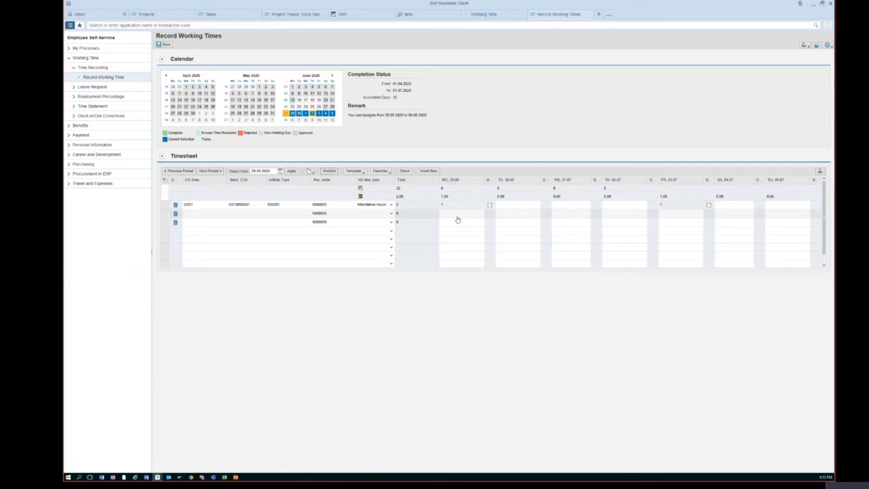
Record 2 hours on the first imported task and 3 hours on the second for Thursday 02.07, and save the timesheet
click(633, 216)
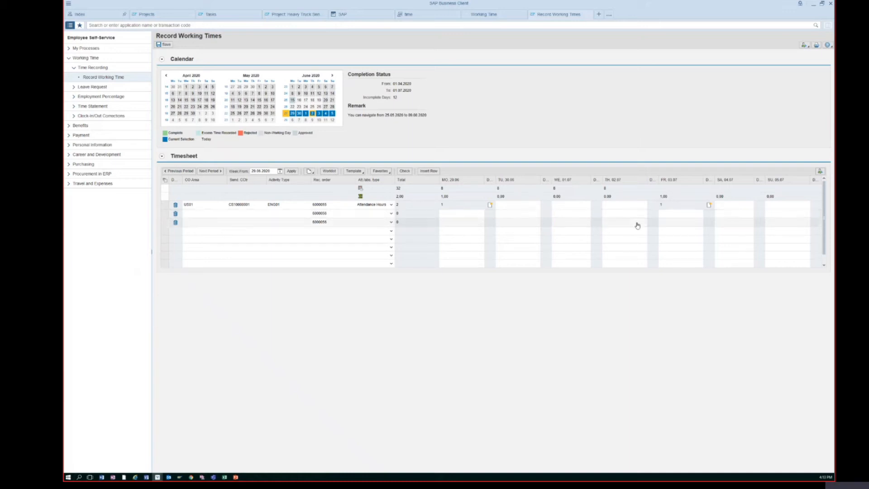
text(2)
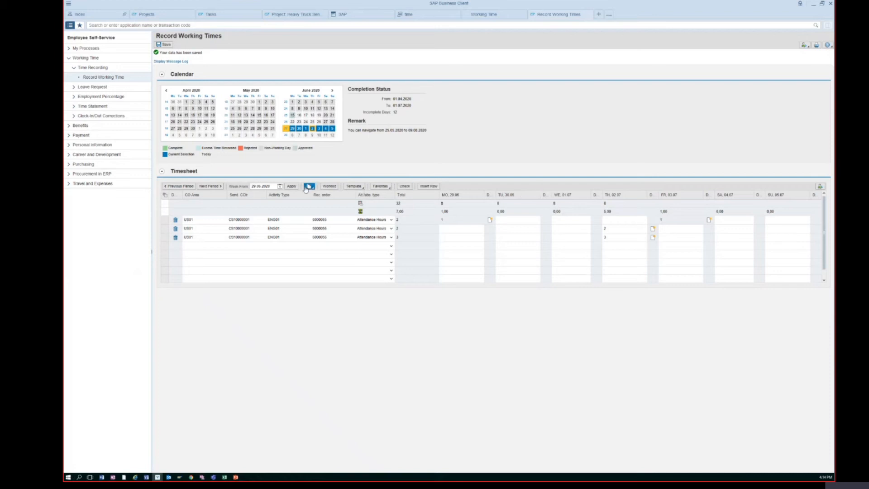
Review the project and task descriptions in the timesheet's import worklist, then cancel without importing
click(329, 186)
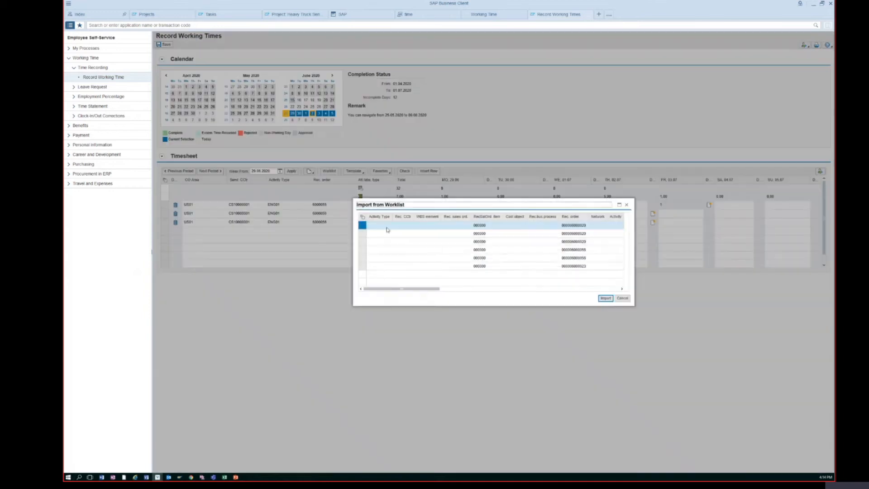
click(497, 288)
drag(498, 290, 569, 293)
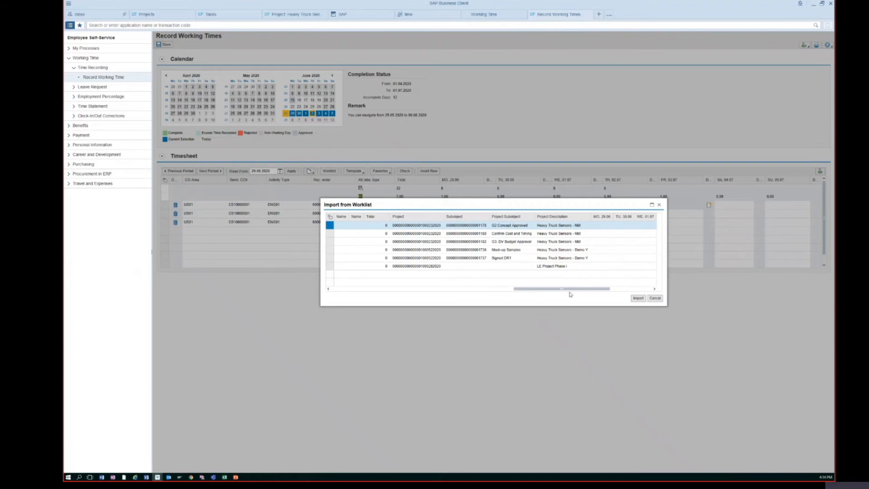
click(655, 299)
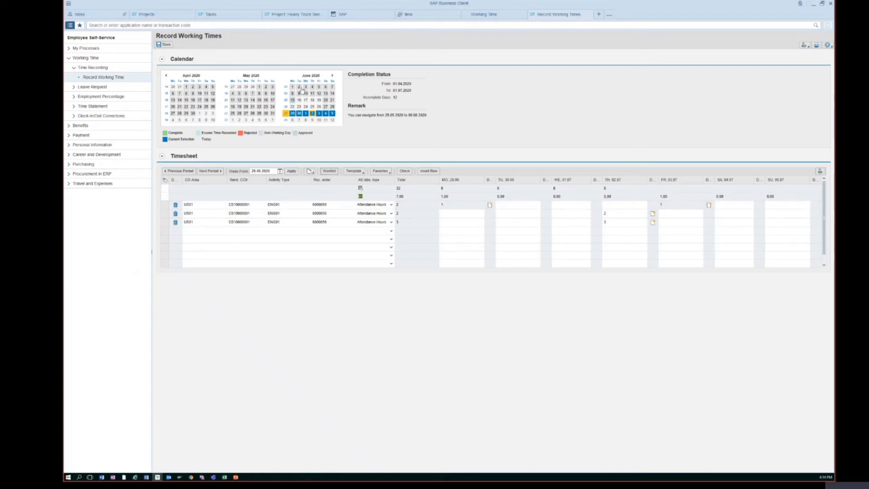
Review the timesheets for the weeks from 06.07.2020 and 15.06.2020, keep the timesheet open and save it
click(332, 75)
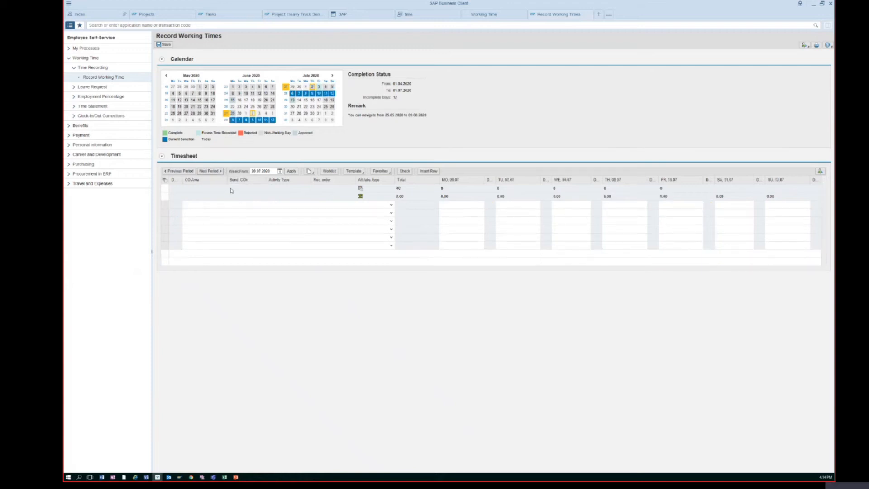
click(253, 114)
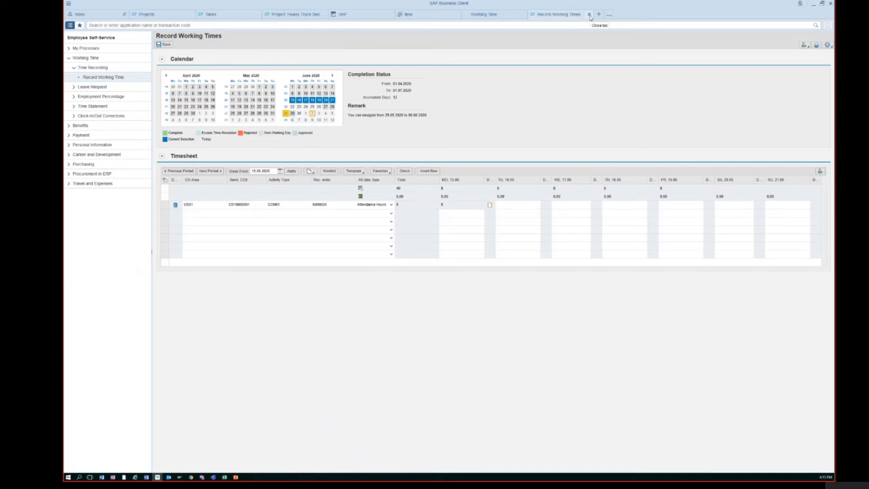
click(589, 15)
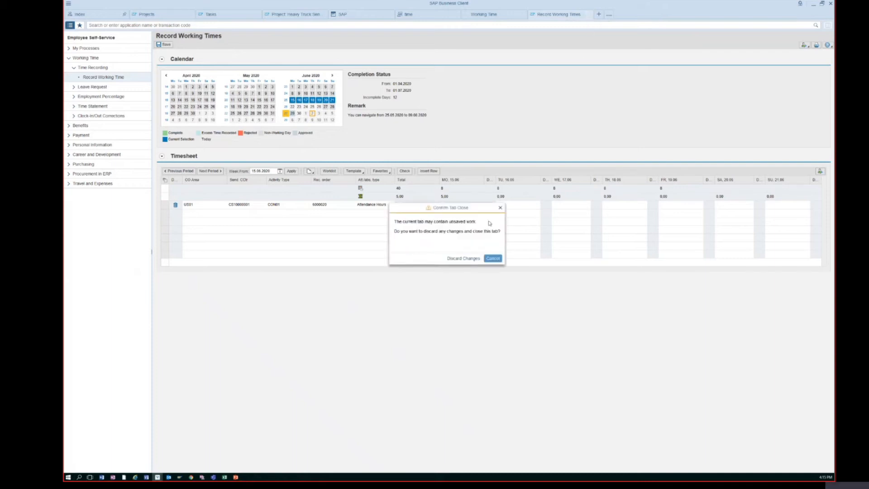
click(493, 259)
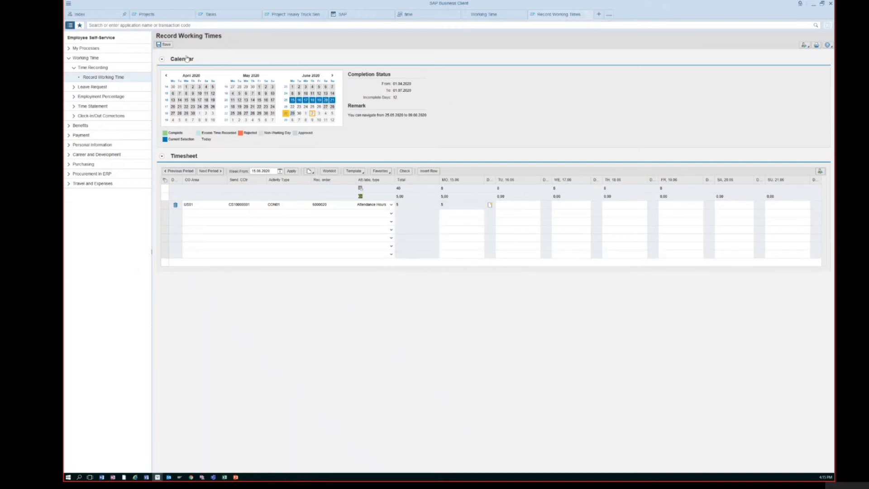
click(166, 46)
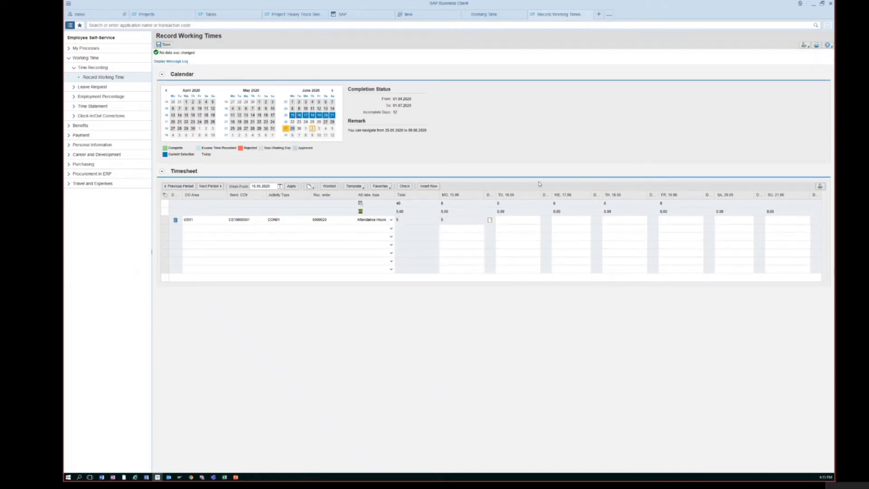
Show the timesheet for the week starting 29.06.2020 and save it, keeping the tab open when asked about unsaved work
click(301, 129)
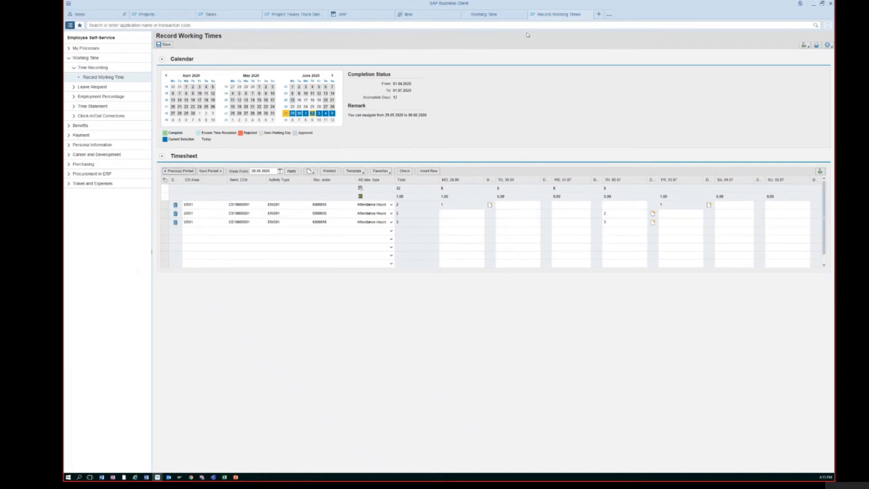
click(589, 14)
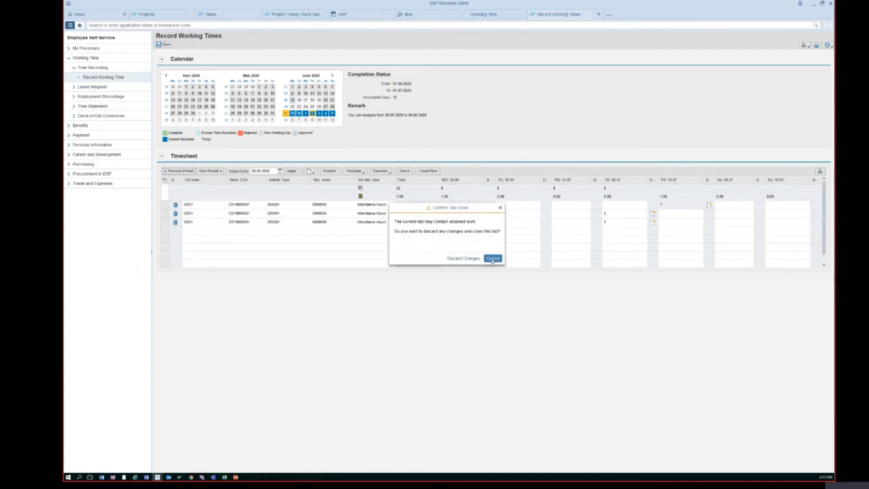
click(492, 258)
click(164, 45)
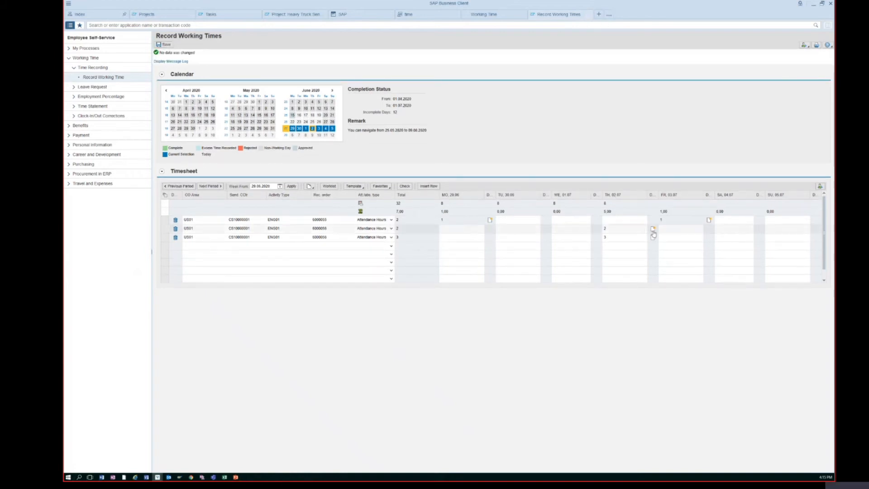
Add a completion note to the details of the 2-hour entry on 02.07.2020, and close the saved timesheet
click(653, 229)
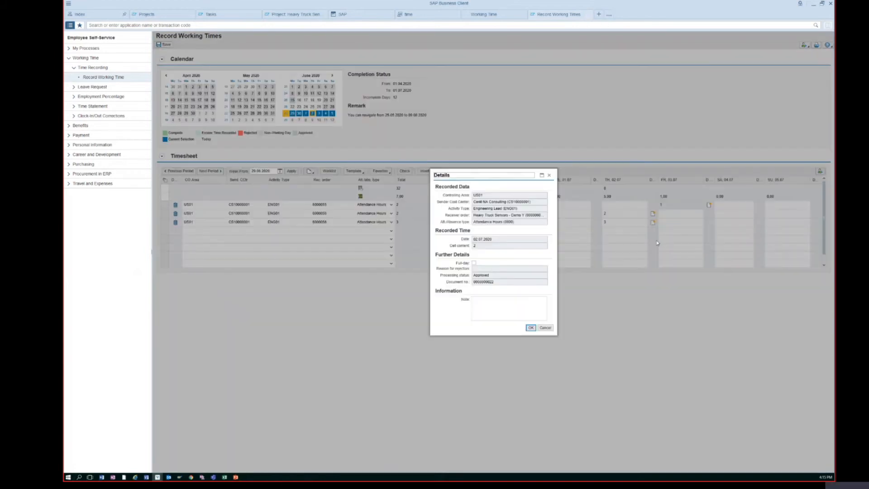
click(513, 312)
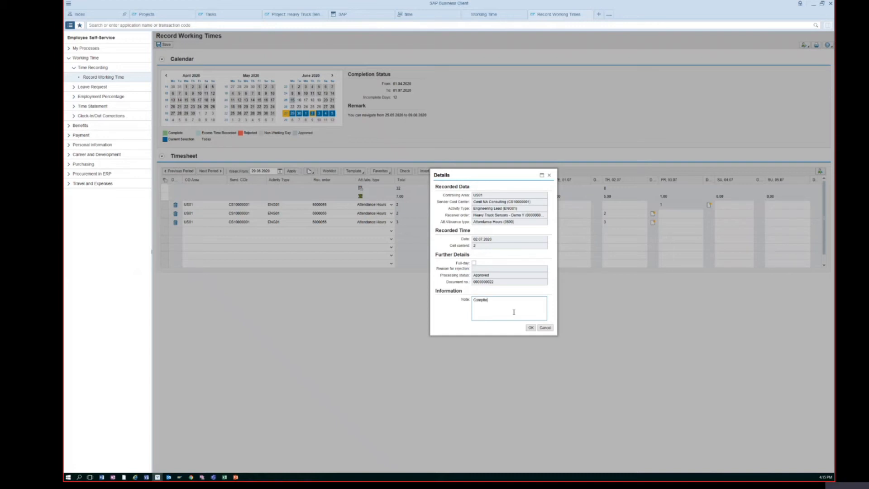
text(ete)
key(BackSpace)
key(BackSpace)
text(he)
click(531, 328)
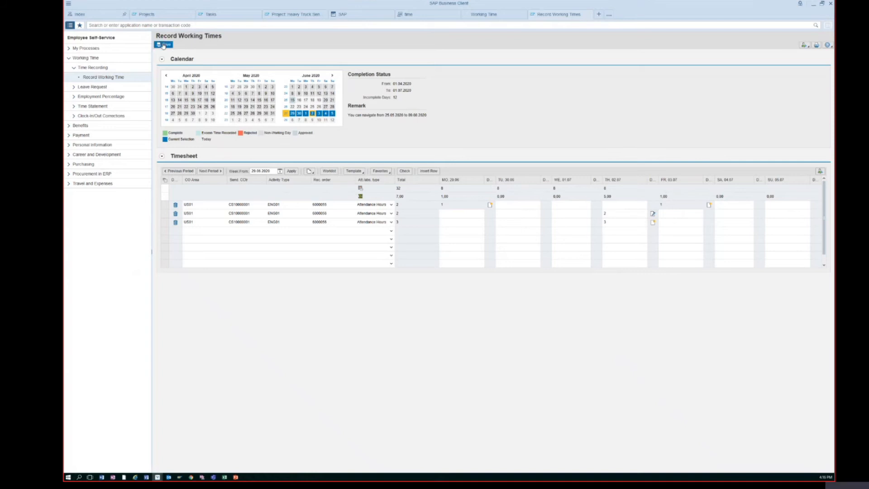
click(589, 15)
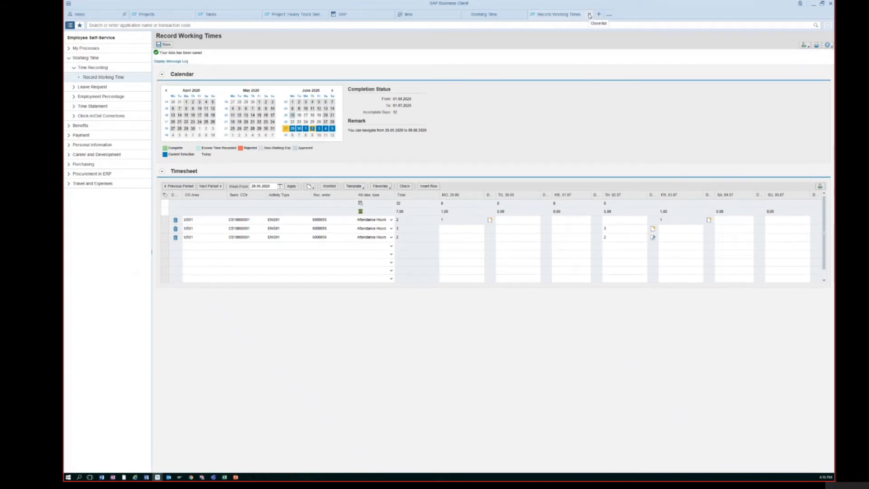
click(589, 15)
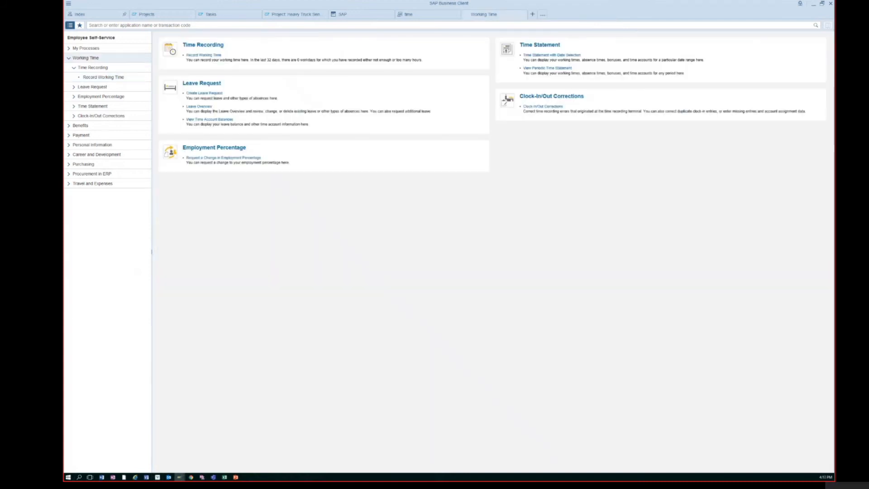
Switch to the maximized SAP GUI window, open transaction SE38 and execute the preset program for transferring CATS itemizations to project management
drag(100, 52, 418, 175)
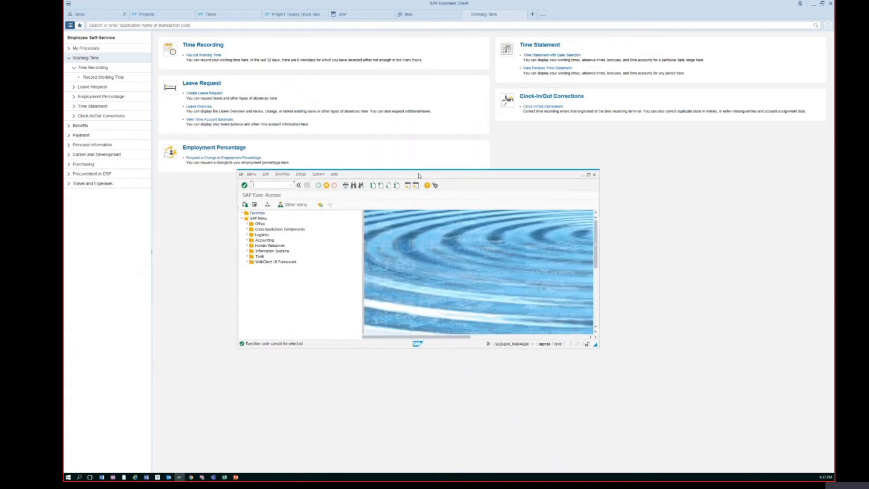
double_click(419, 176)
text(se38)
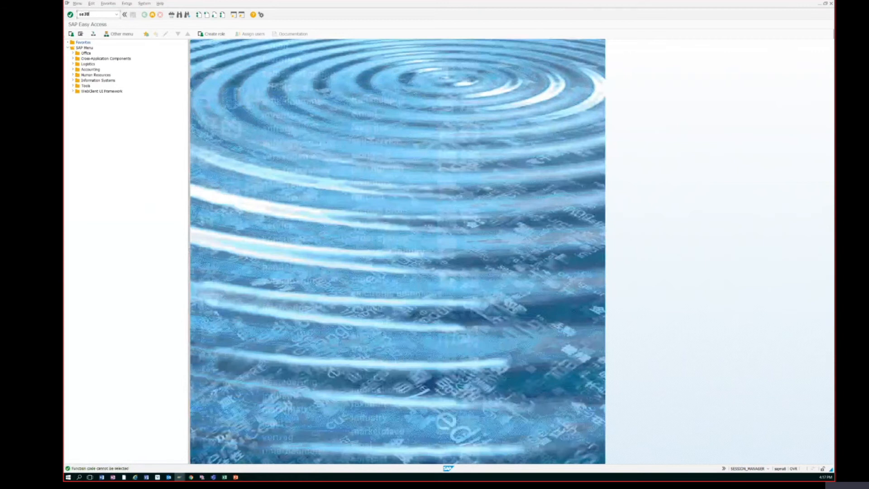
key(Return)
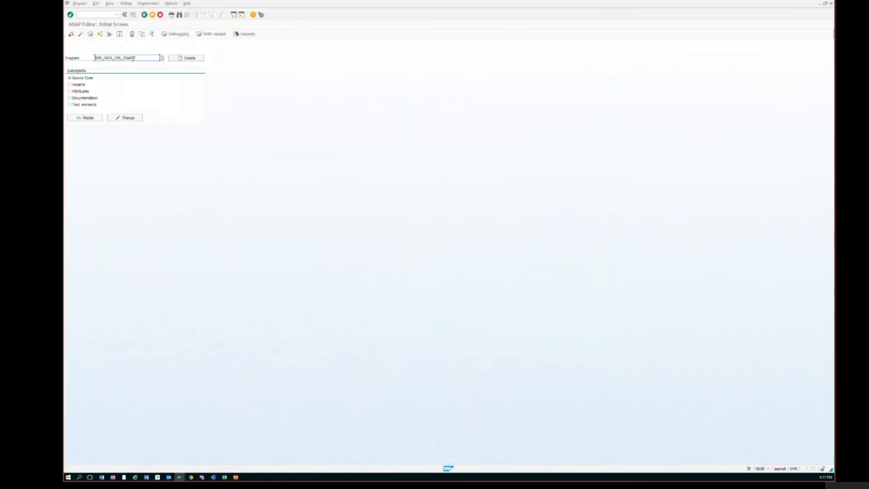
click(90, 34)
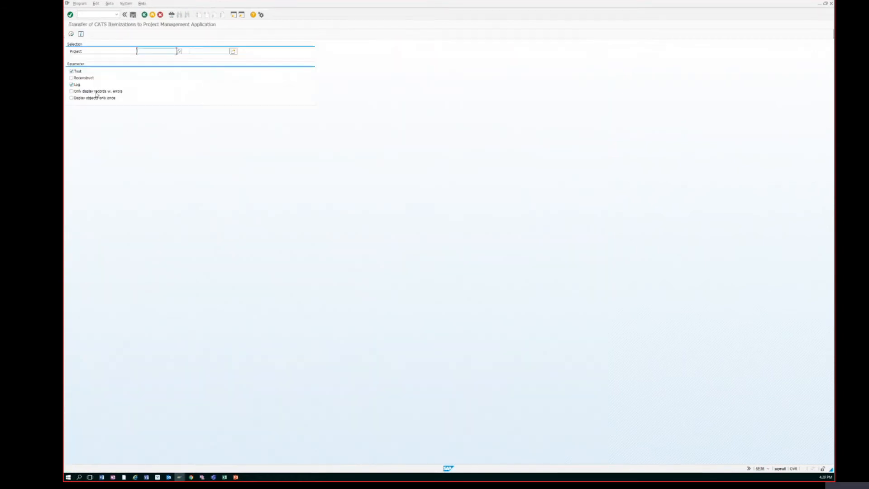
Run the CATS itemization transfer as a test for all projects, rerun it with the Test option off, and exit the program
click(71, 34)
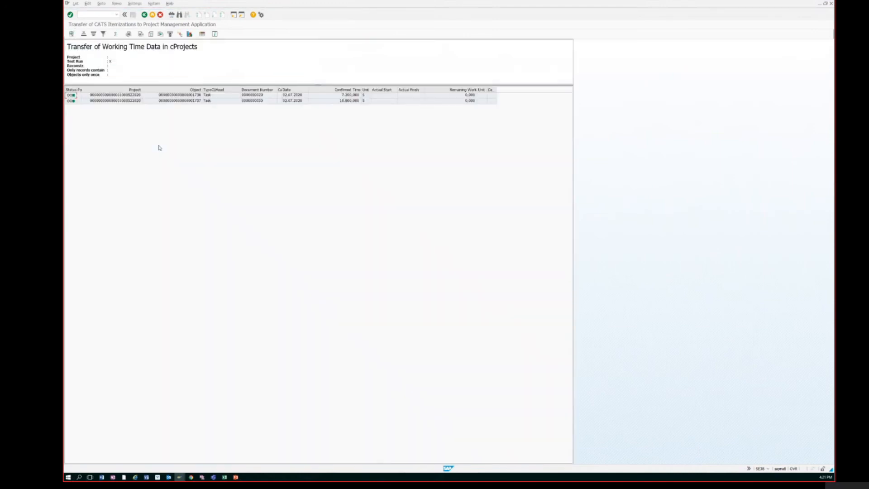
key(F3)
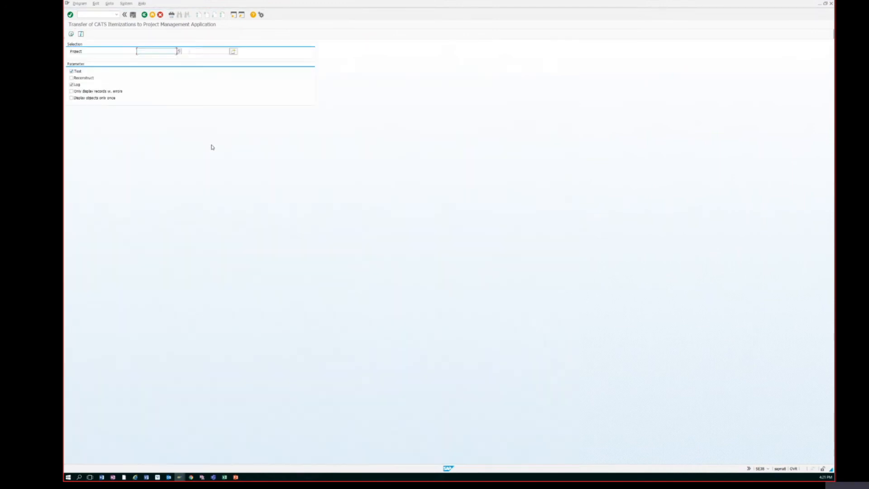
click(72, 35)
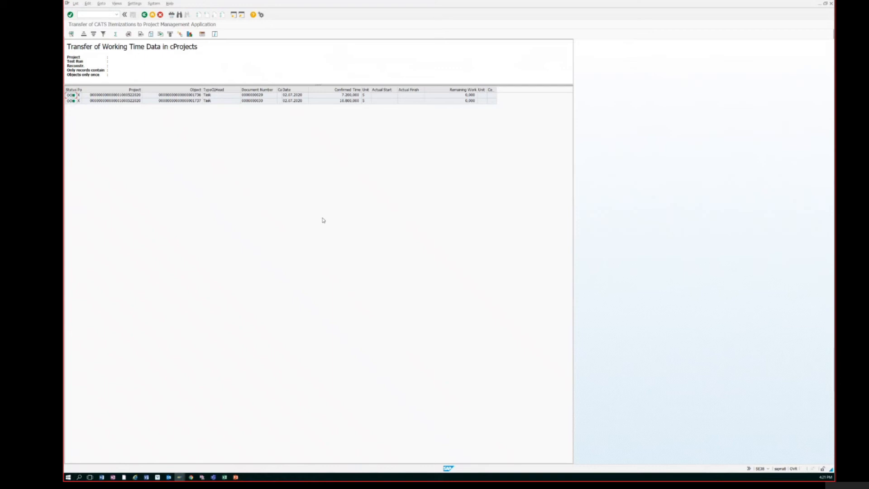
key(F3)
key(F3)
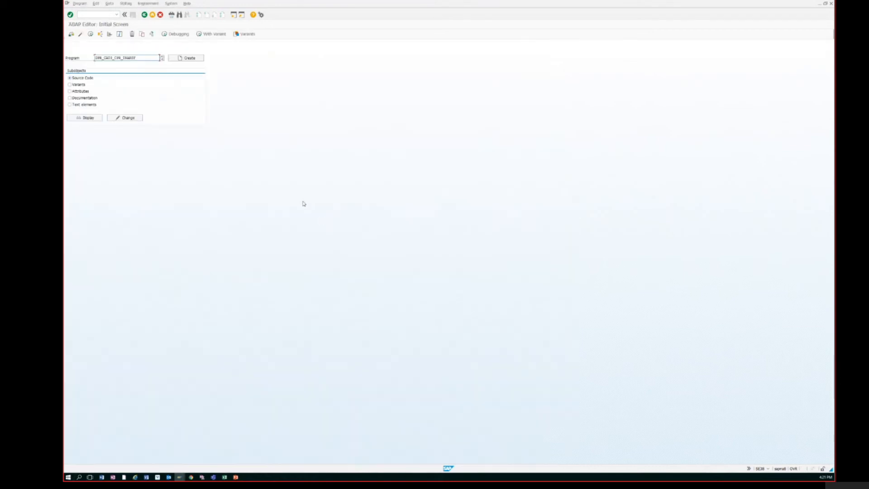
click(153, 15)
In SAP Business Client, open the confirmation for the Mock-up Samples and Signed DR1 tasks of Heavy Truck Sensors - Demo Y, accepting the security alert
key(alt+Tab)
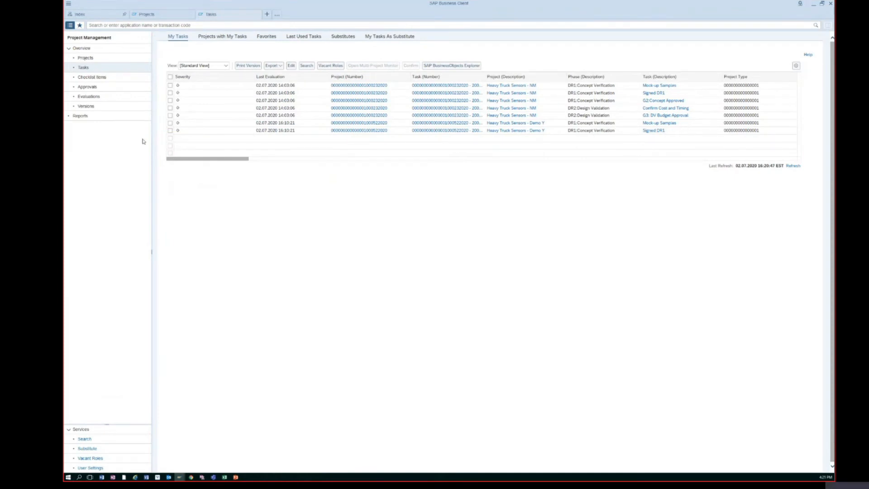
click(170, 123)
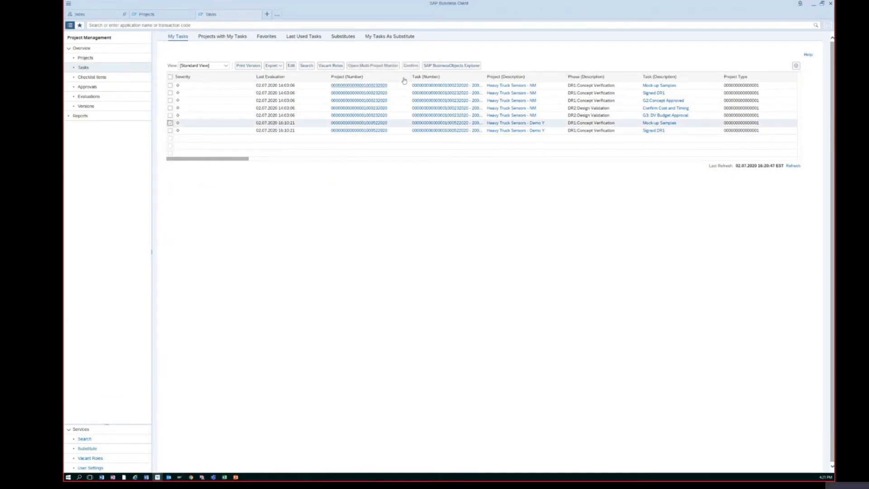
click(170, 130)
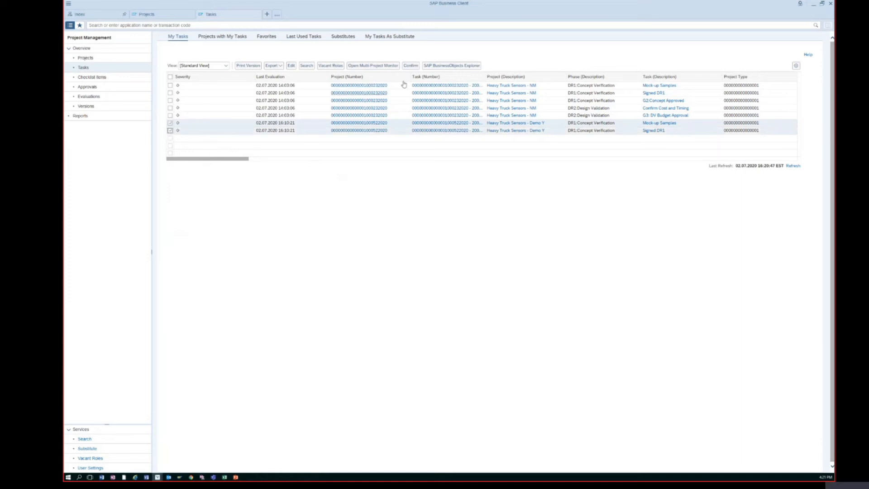
click(410, 66)
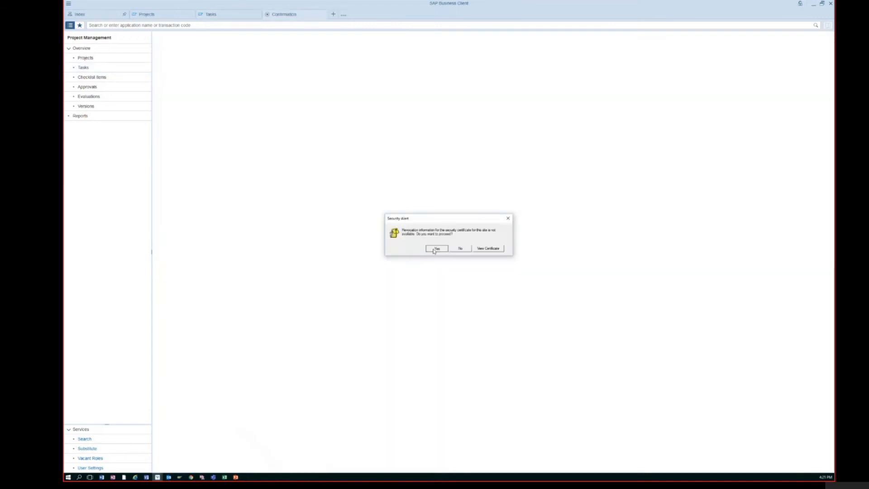
click(435, 249)
key(y)
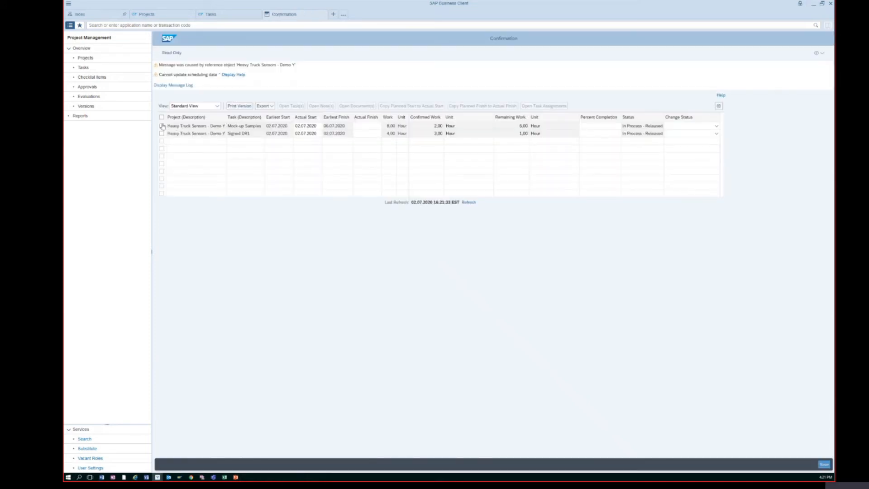
Check the confirmed work of both tasks, change the status of Mock-up Samples and Signed DR1 to Complete, and save
click(162, 117)
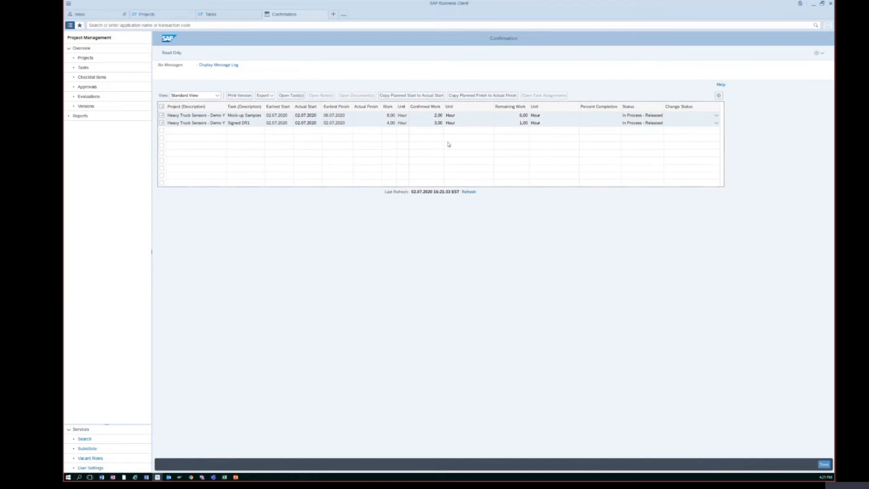
click(432, 116)
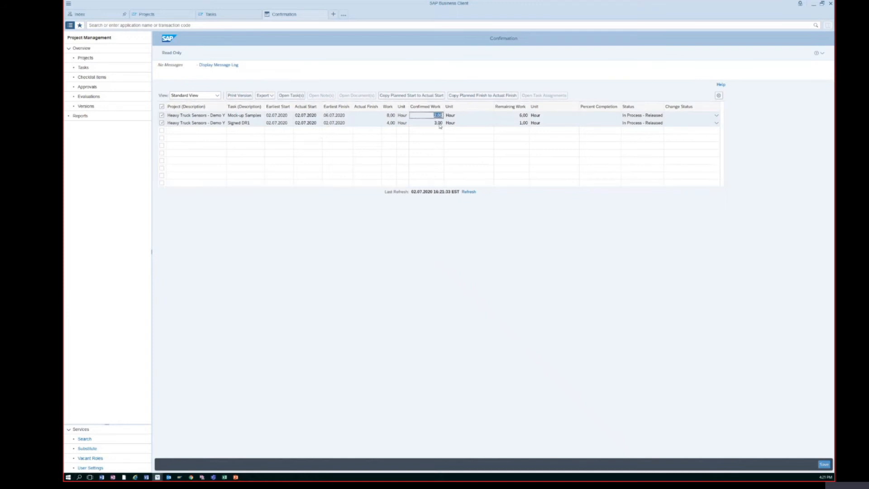
click(438, 124)
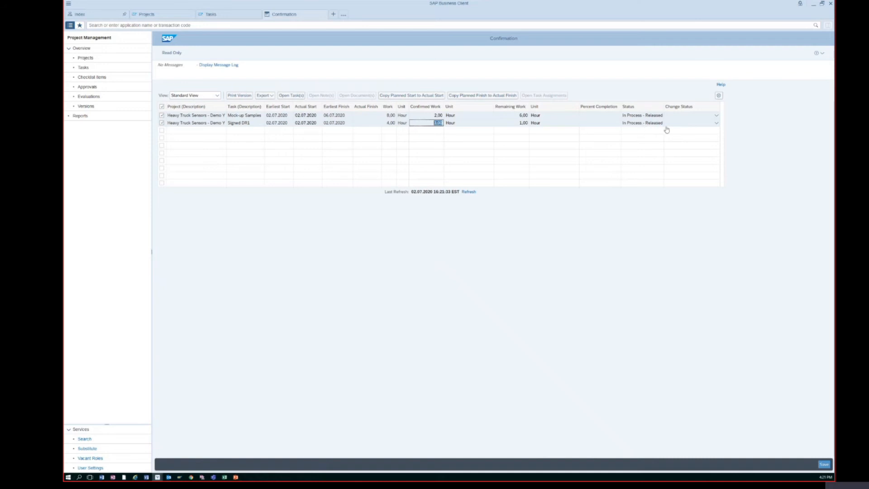
click(713, 117)
click(698, 142)
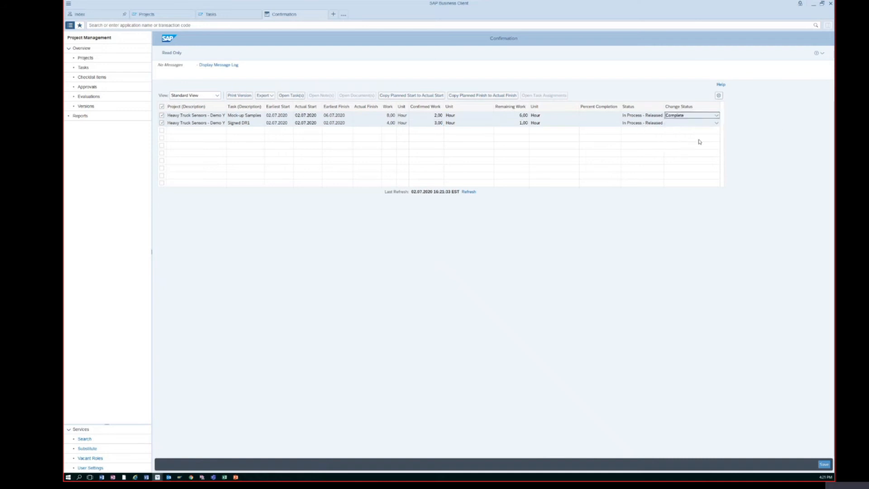
click(690, 118)
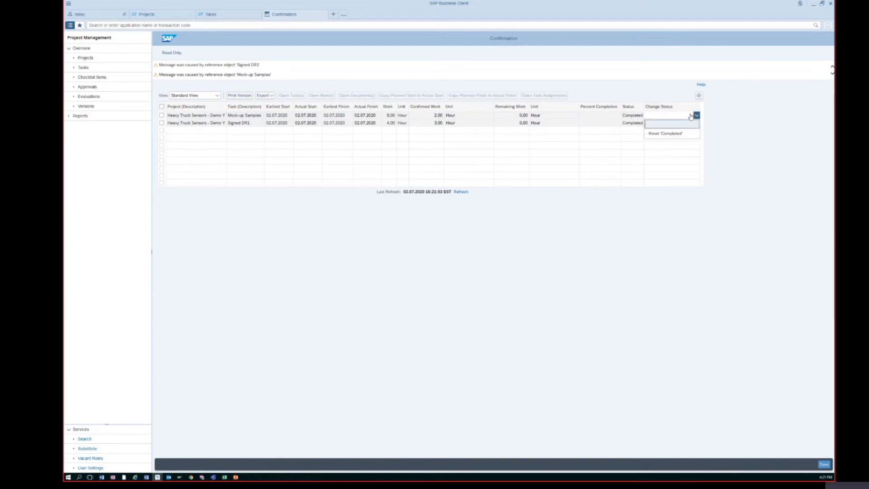
click(783, 138)
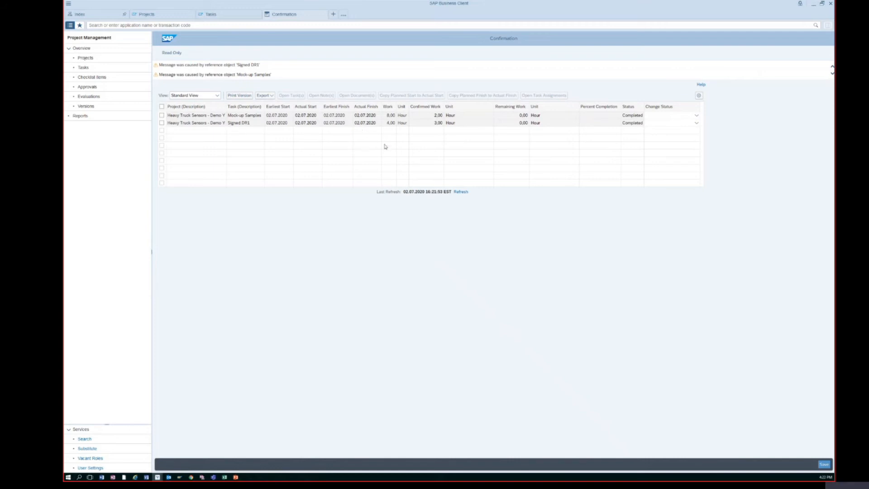
click(822, 466)
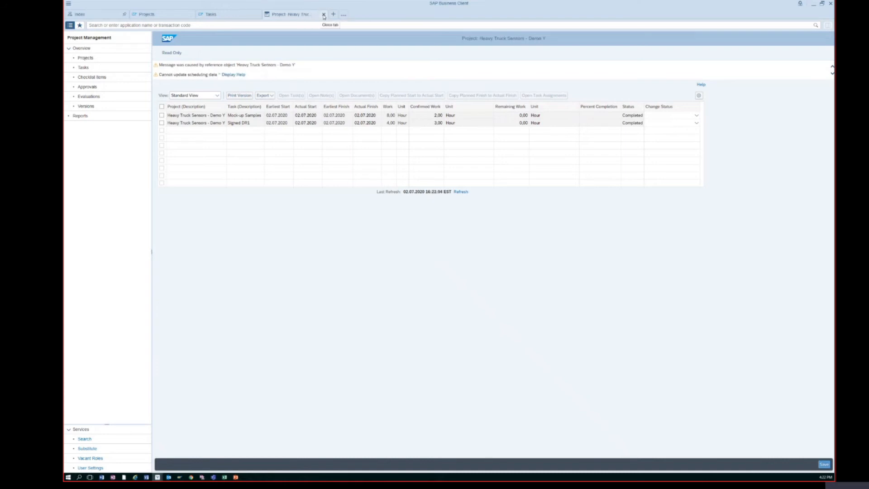
Close the confirmation and open the accounting data of the Heavy Truck Sensors - Demo Y project, accepting the security alert
click(324, 15)
click(145, 15)
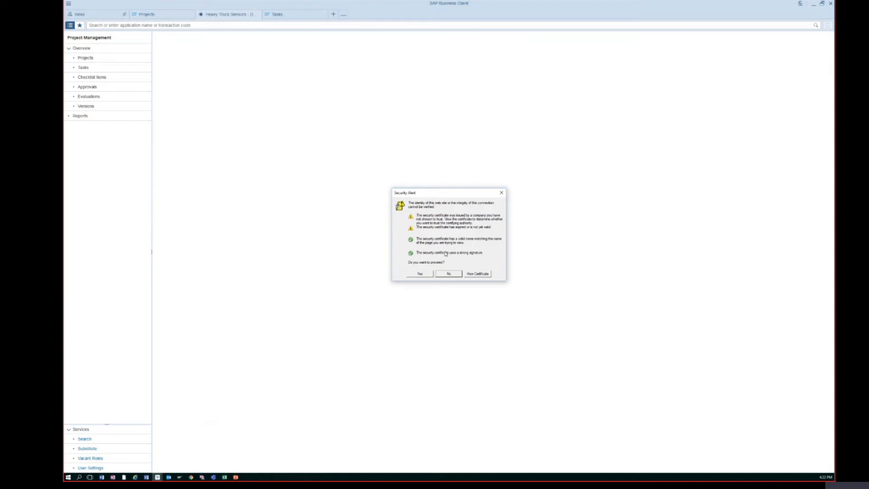
key(y)
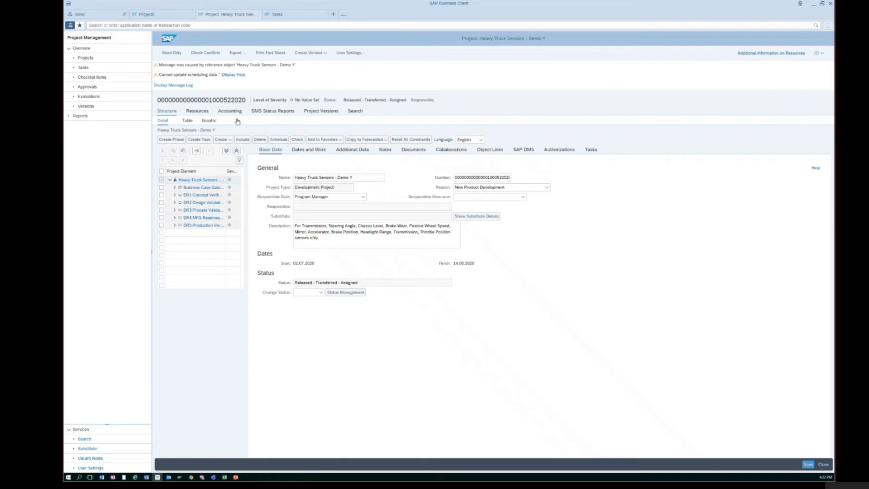
click(230, 111)
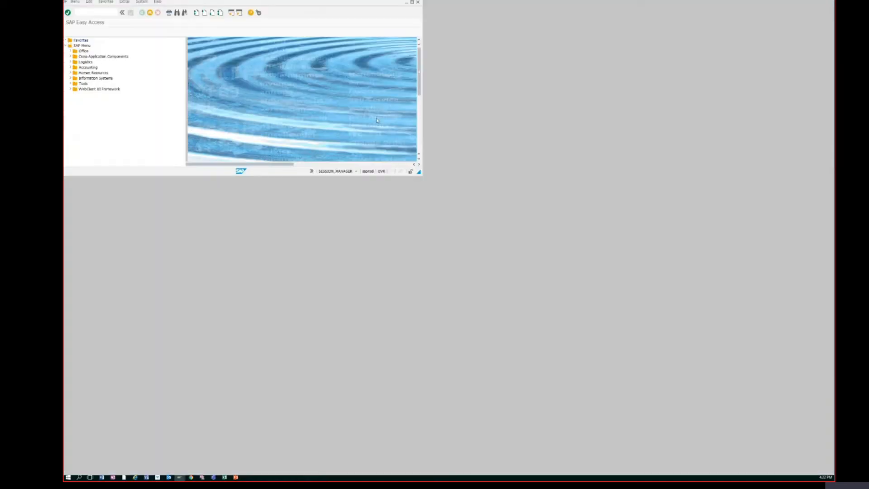
In SAP GUI, open transaction CAT7, enter the personnel number, execute the transfer to Controlling as a test run, and return to the selection
text(cat7)
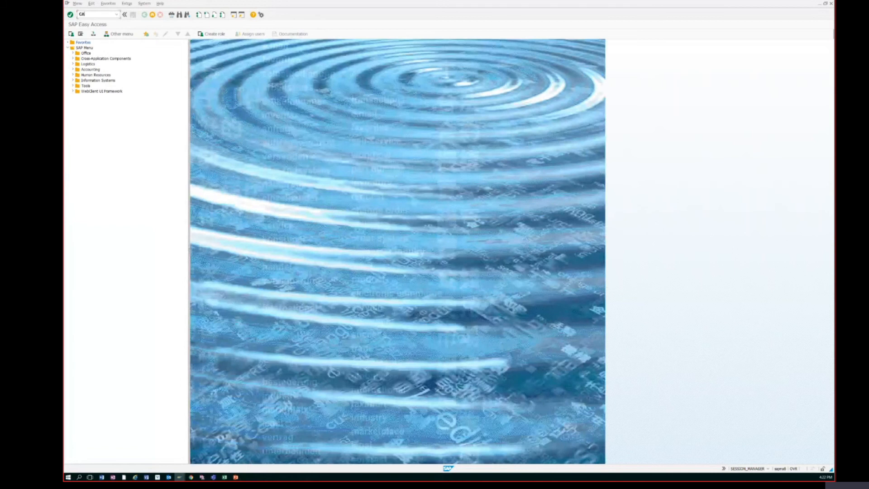
key(Return)
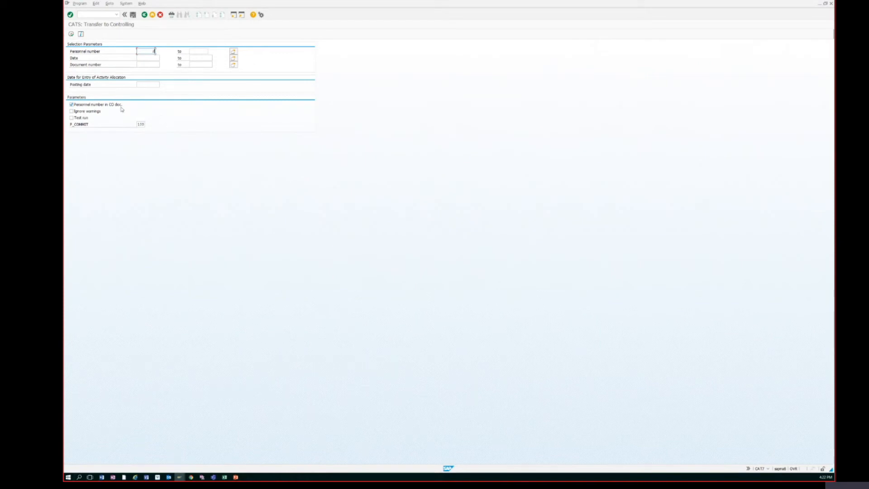
click(71, 117)
click(71, 33)
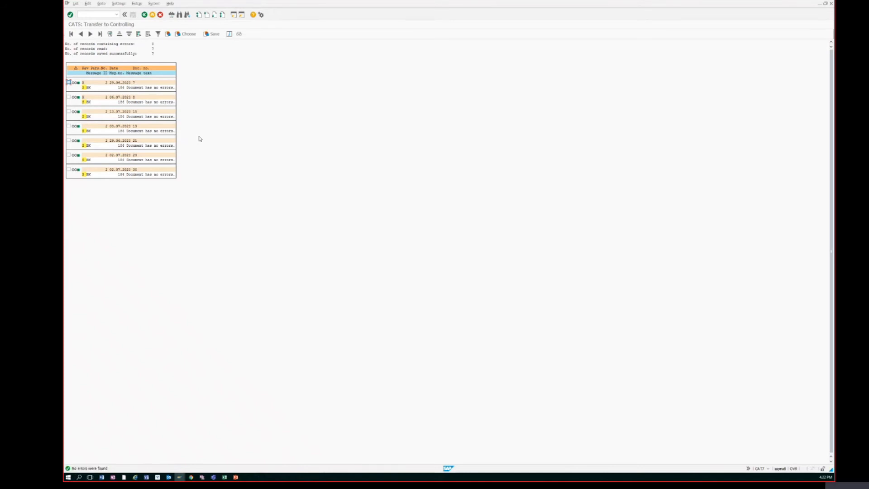
key(F3)
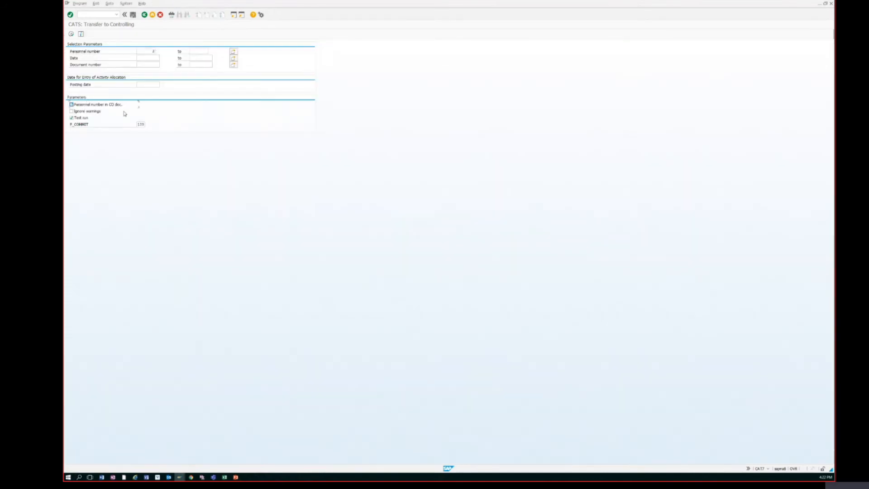
Execute the CATS transfer to Controlling with Personnel number in CO doc. enabled and Test run turned off, then leave the result
click(71, 104)
click(71, 118)
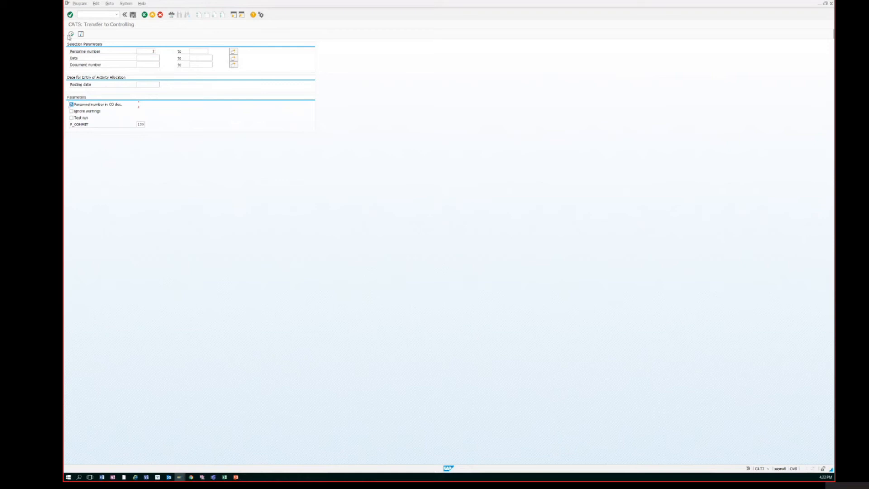
click(154, 52)
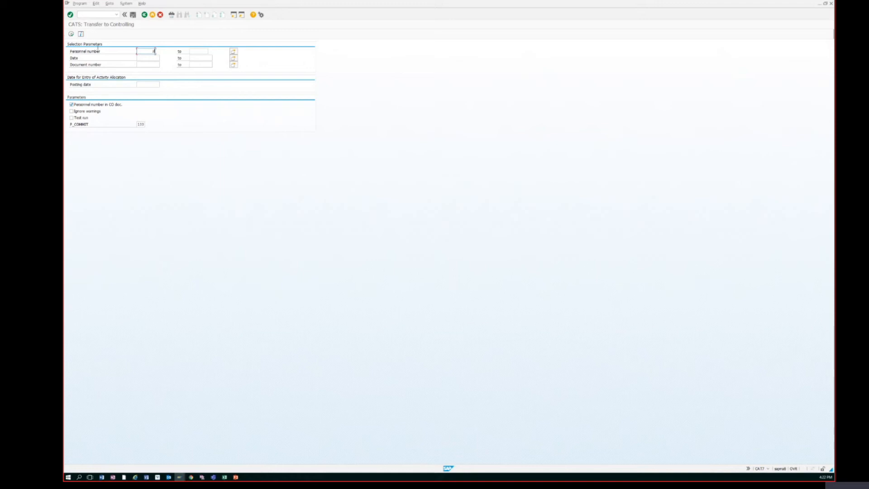
click(71, 34)
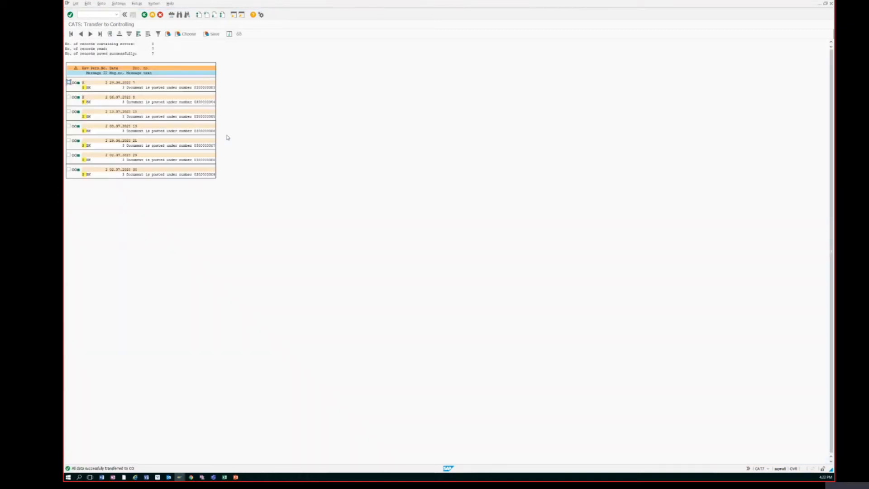
key(F3)
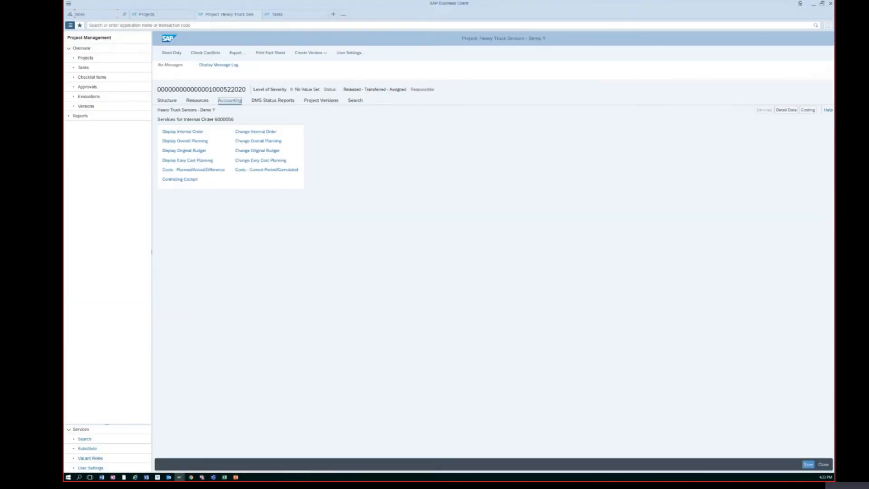
Refresh the Heavy Truck Sensors - Demo Y project in SAP Business Client by switching to read-only and back to editing, ending on its accounting data
click(172, 53)
click(172, 103)
click(221, 104)
click(166, 53)
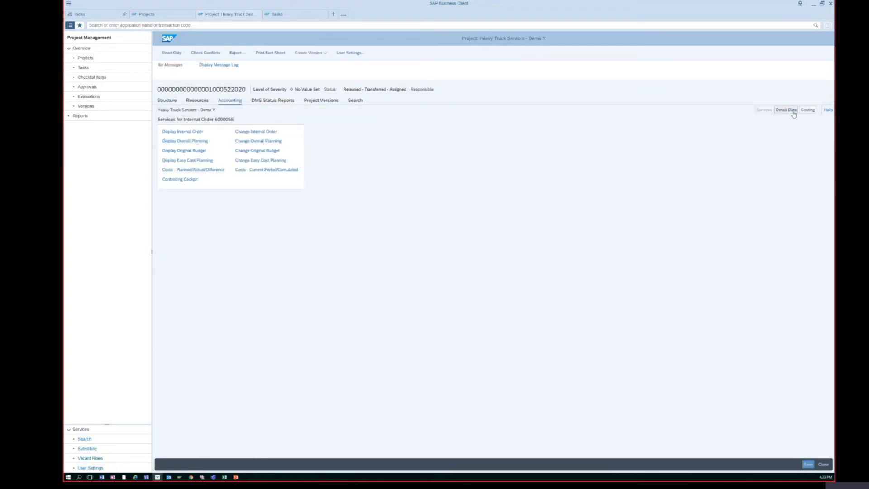
Calculate the cost/revenue costing of Heavy Truck Sensors - Demo Y and expand the project and its Product Engineering role
click(807, 110)
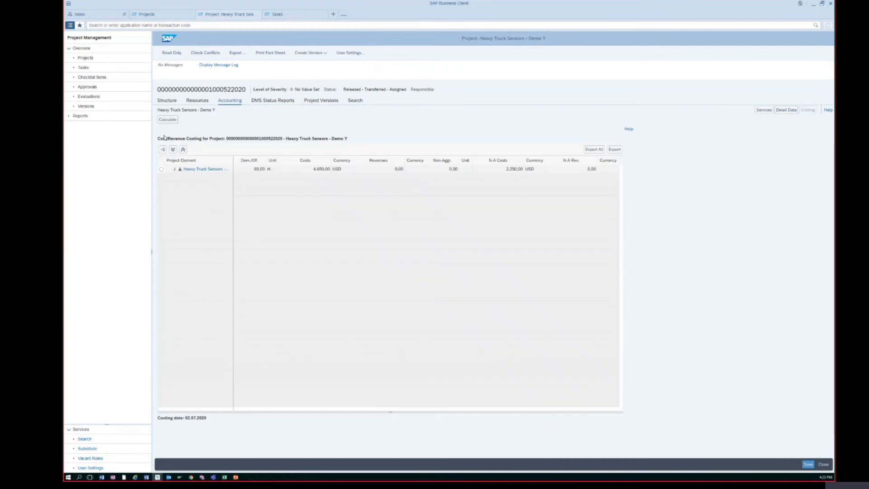
click(168, 119)
click(175, 169)
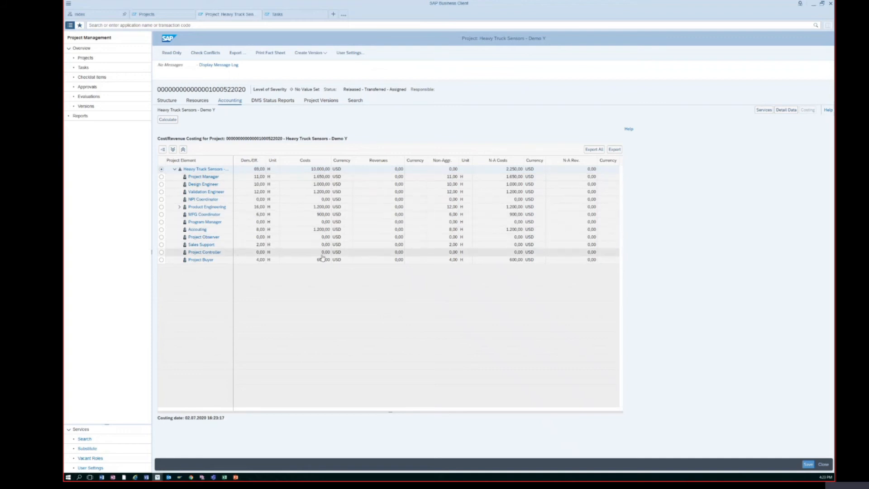
click(179, 206)
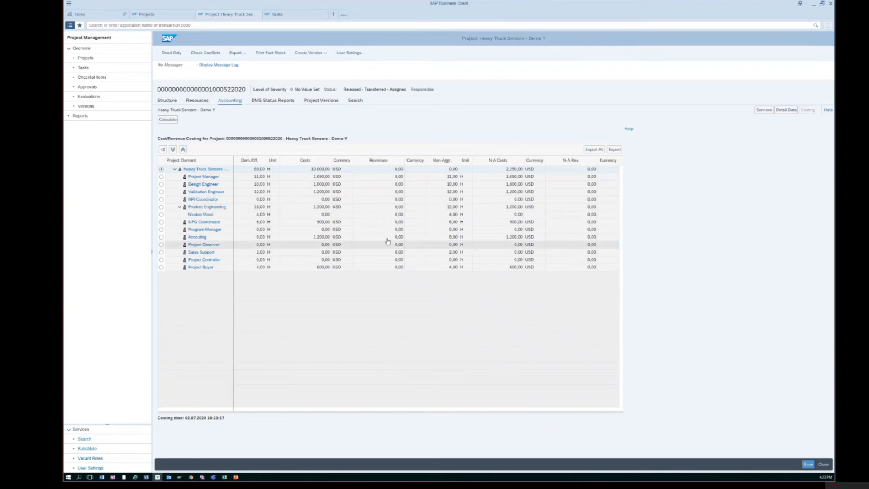
Examine the plan costs, actual costs and assigned amount among the key figures in the project's accounting detail data
click(790, 110)
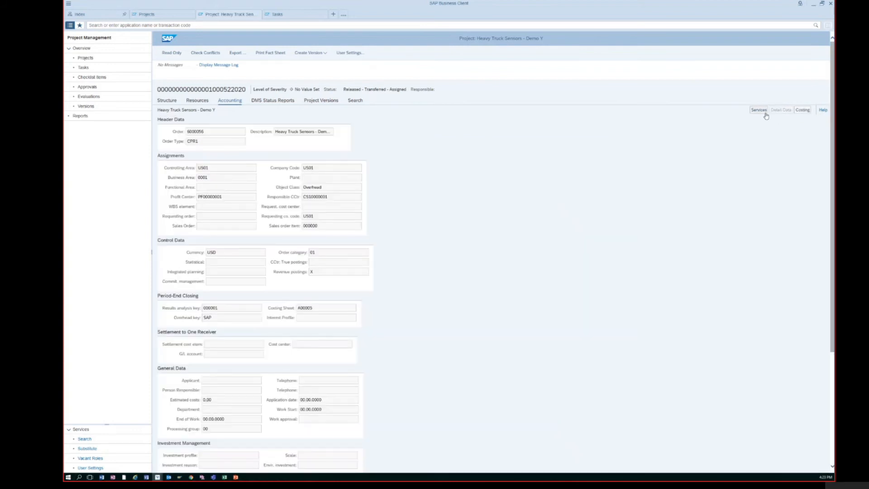
scroll(552, 245, down, 5)
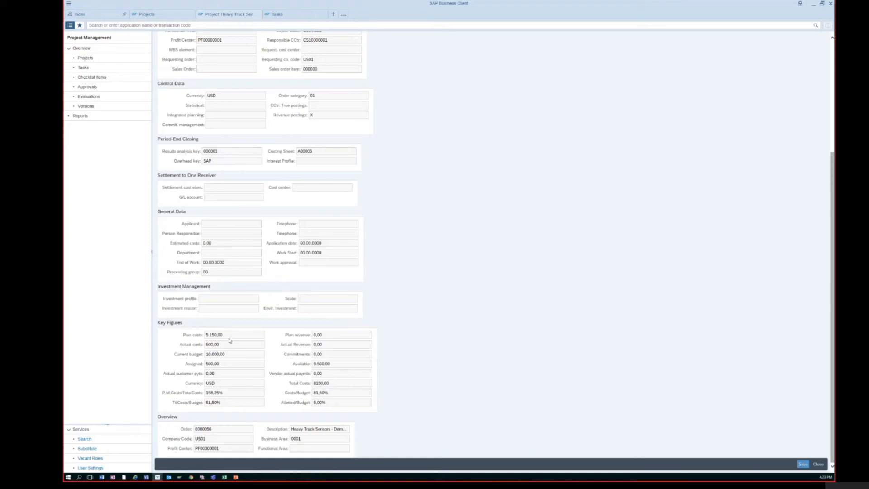
drag(222, 364, 207, 364)
click(220, 336)
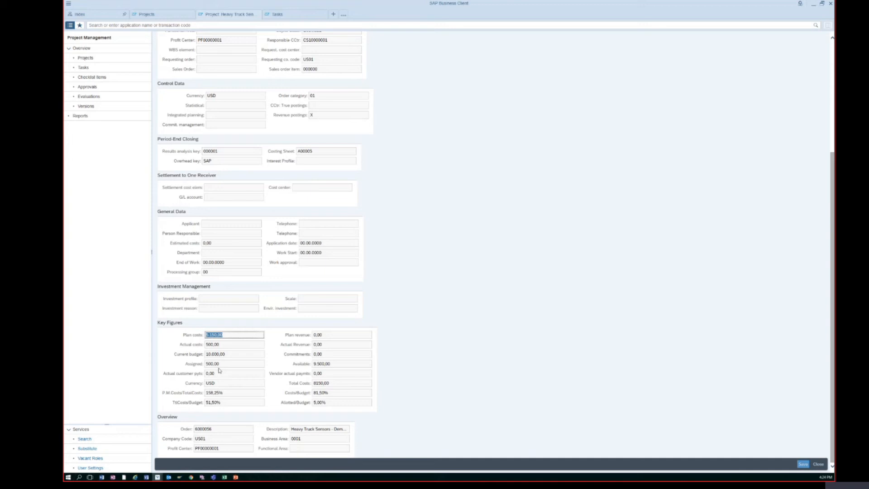
scroll(220, 370, up, 5)
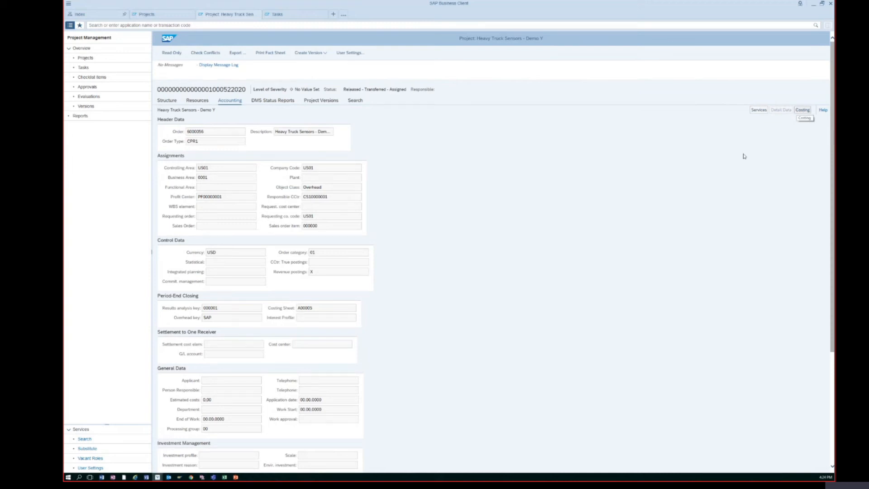
scroll(546, 300, down, 5)
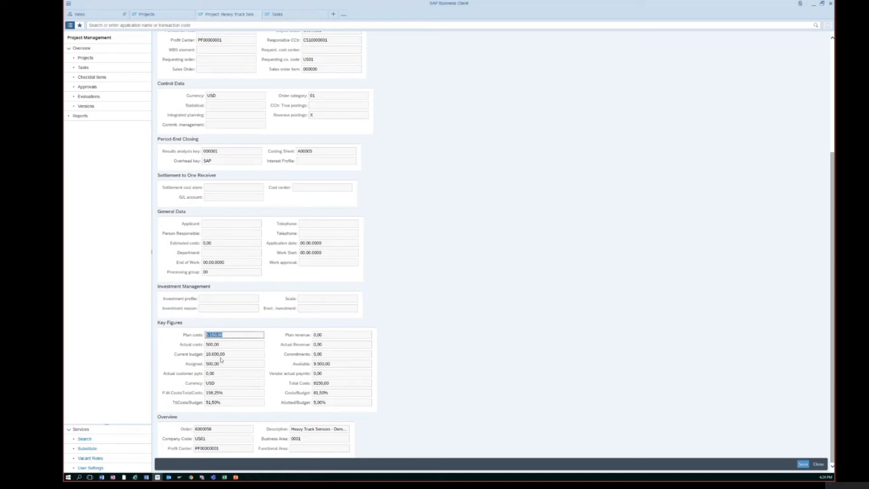
click(231, 346)
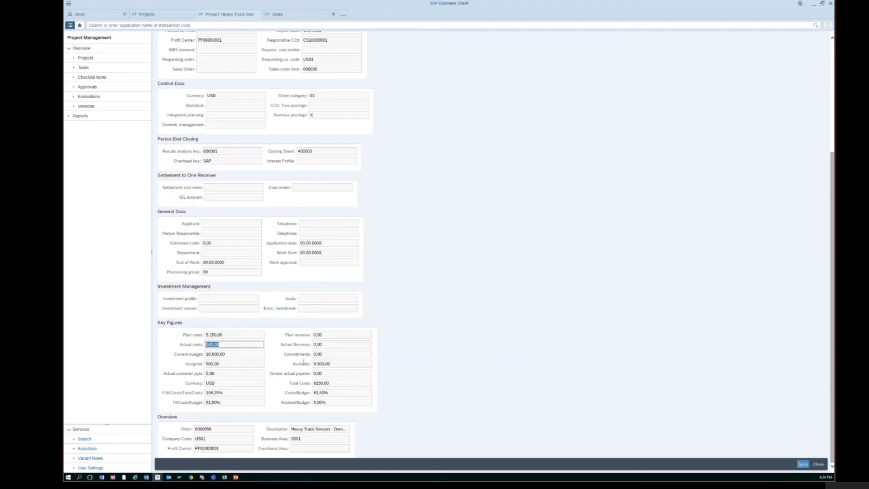
scroll(308, 363, up, 4)
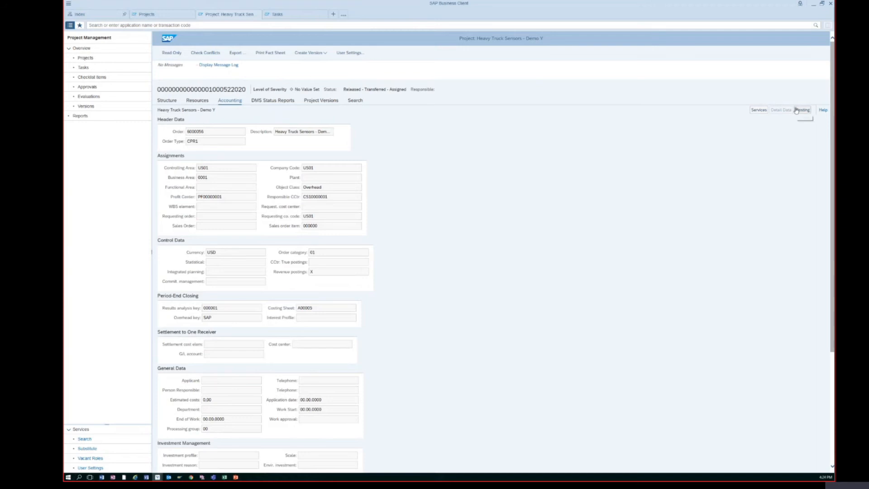
Run the Costs - Planned/Actual/Difference report, view the Heavy Truck Sensors - Demo Y order, and exit the report
click(762, 111)
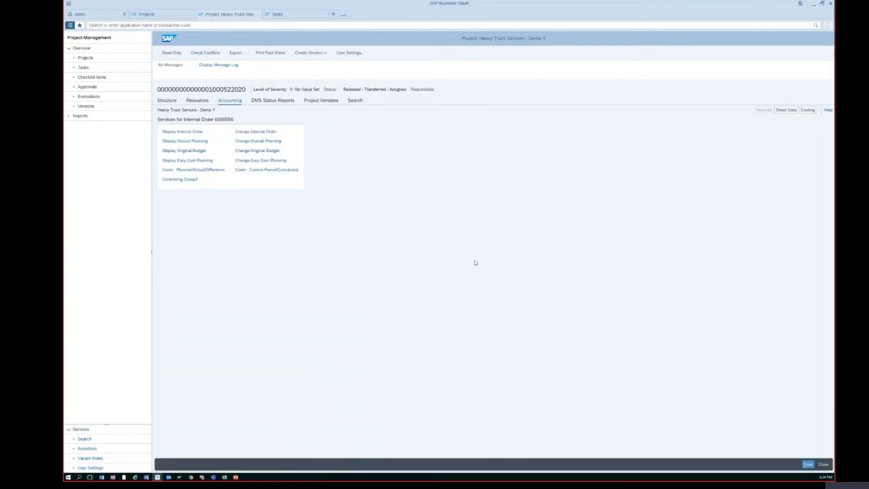
click(198, 171)
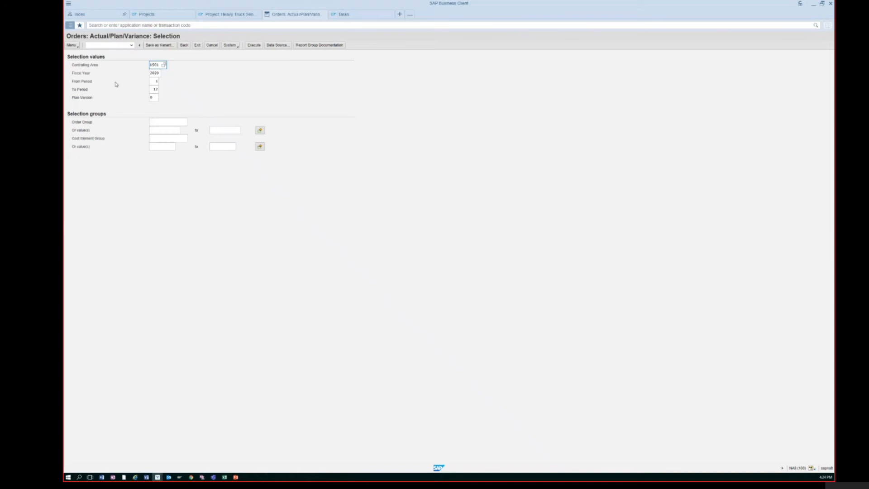
click(254, 46)
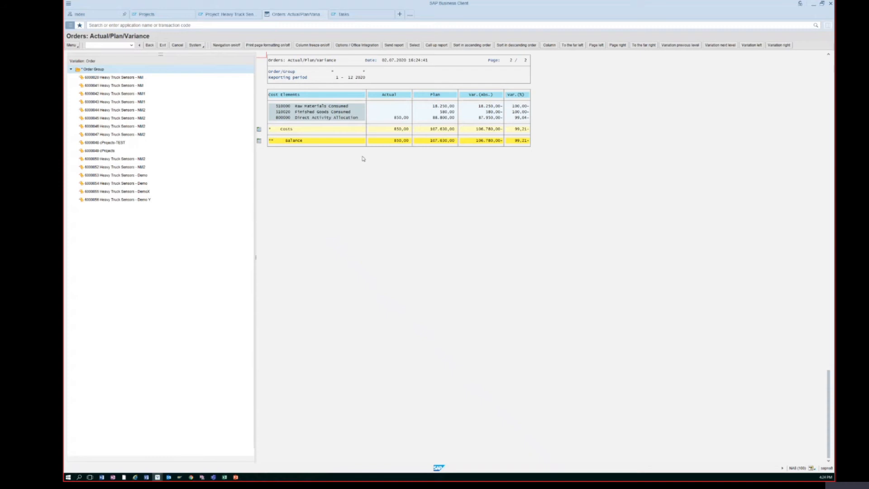
click(126, 202)
double_click(125, 201)
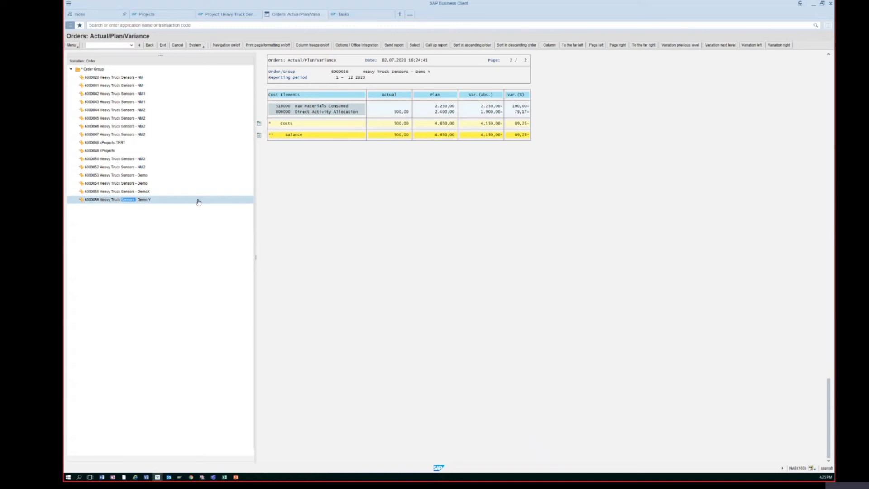
click(163, 45)
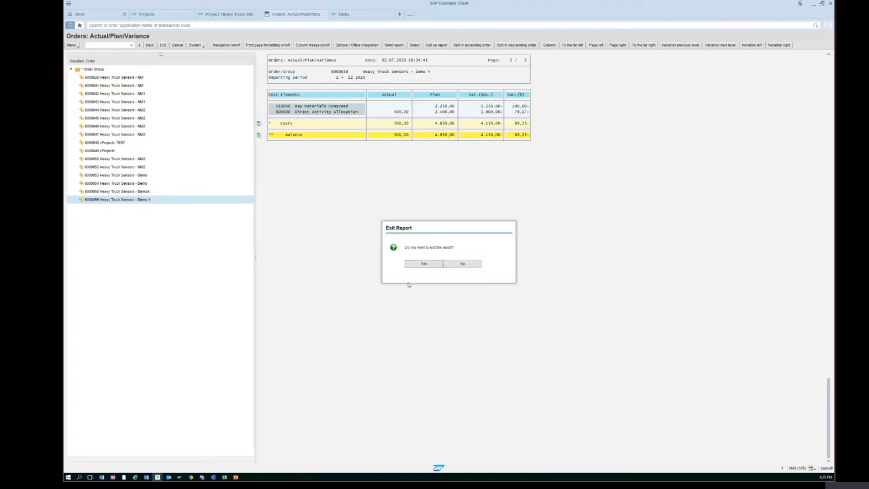
click(415, 265)
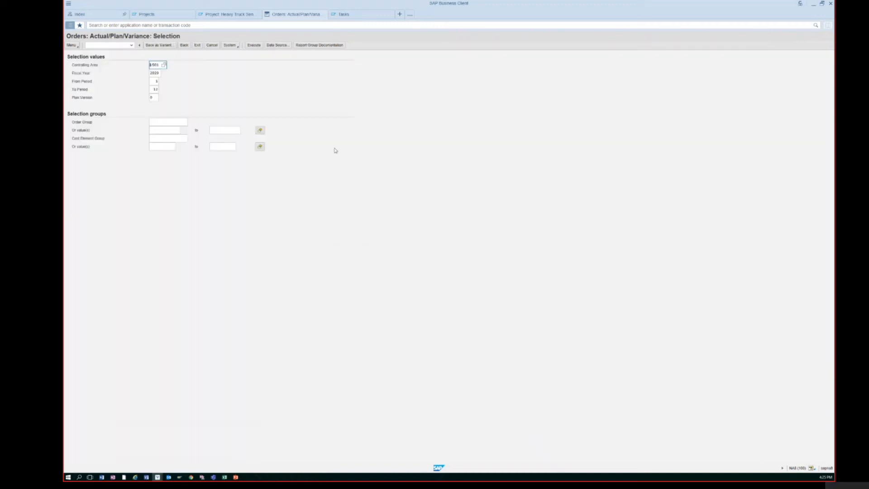
Run the Costs - Current Period/Cumulated report from the project, view the Heavy Truck Sensors - Demo Y order, and exit the report
click(241, 15)
click(276, 171)
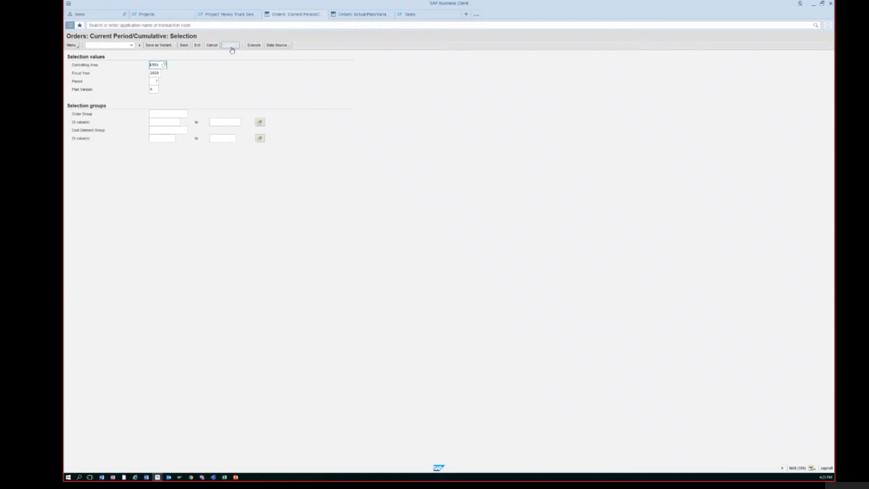
click(254, 45)
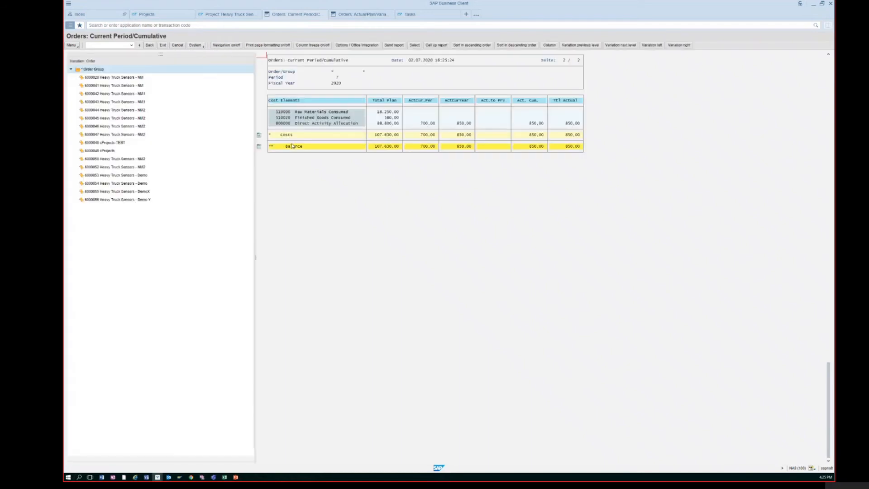
click(111, 199)
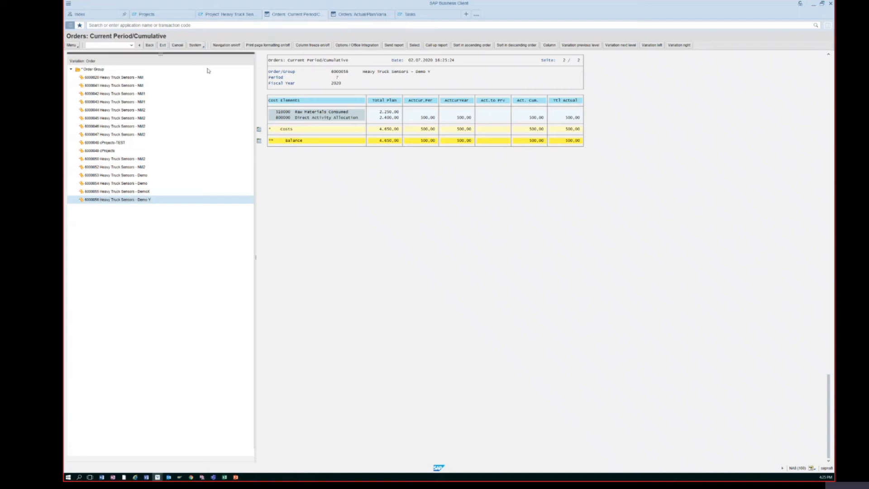
click(162, 45)
click(423, 265)
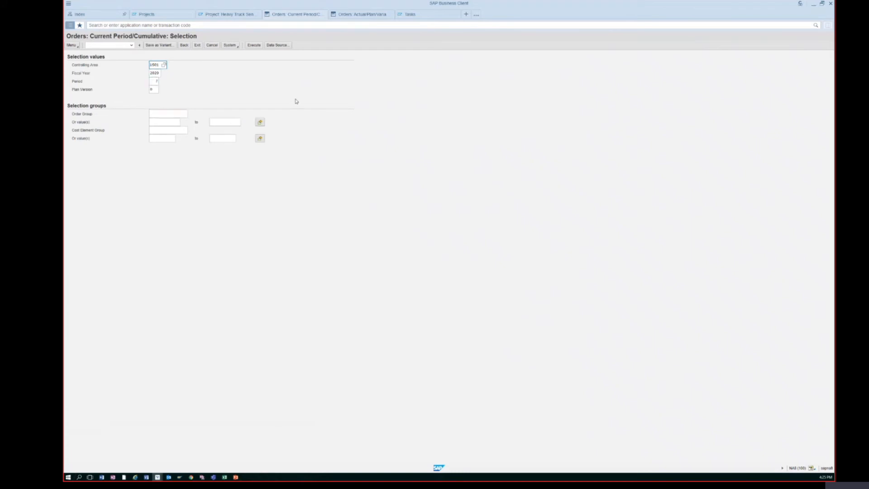
click(197, 45)
click(382, 17)
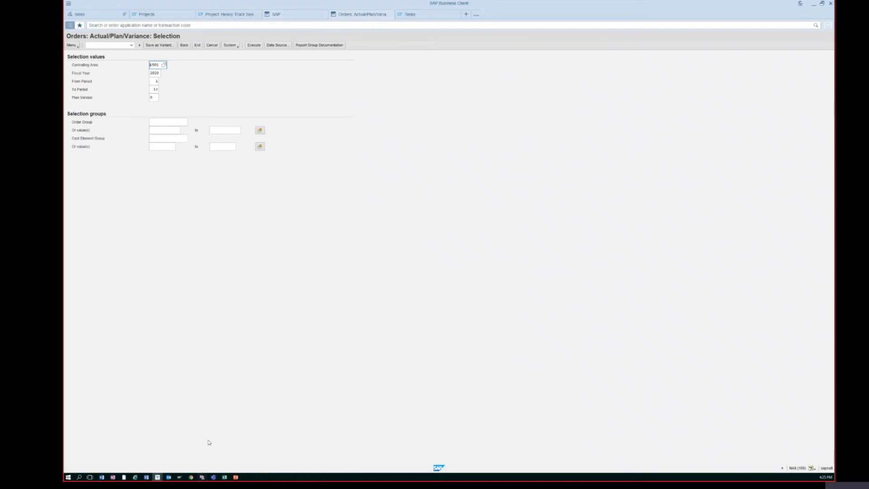
Switch to PowerPoint and review the process slide, from Create & Plan Project to Release and Confirm Project
mouse_move(237, 477)
click(270, 461)
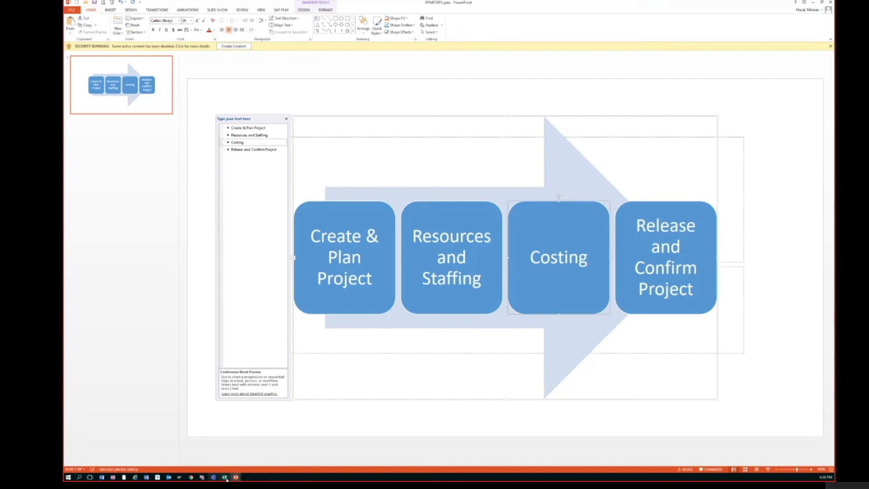
click(112, 477)
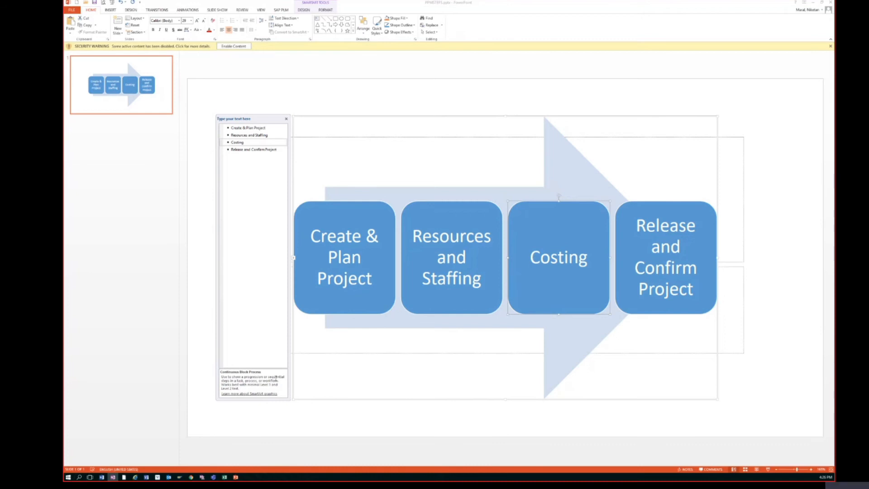
Return to the task overview in SAP Business Client and refresh the My Tasks list
mouse_move(157, 478)
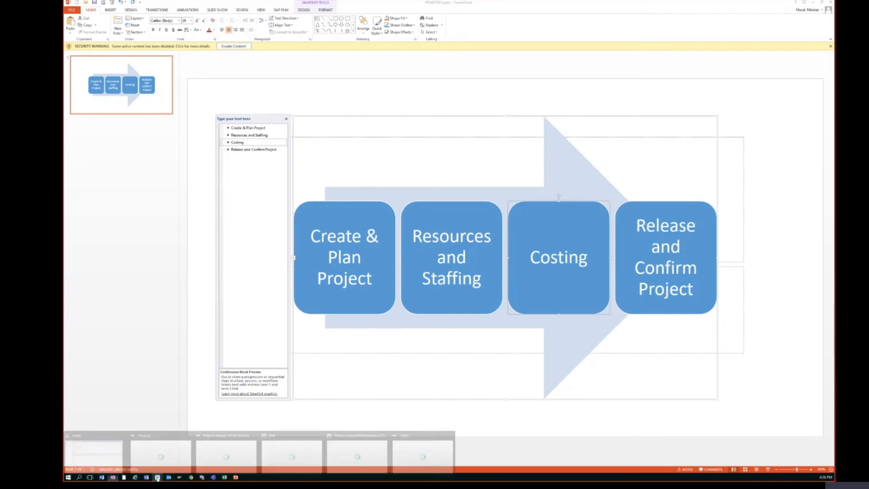
click(422, 457)
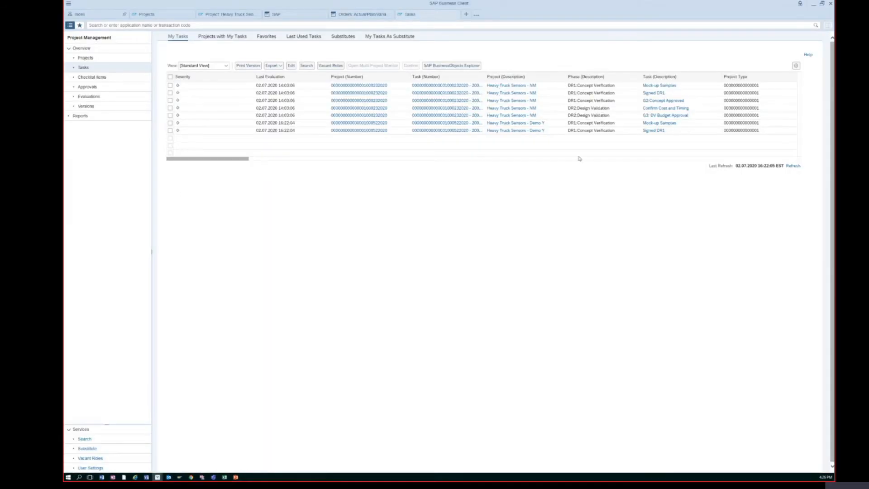
click(794, 167)
click(795, 167)
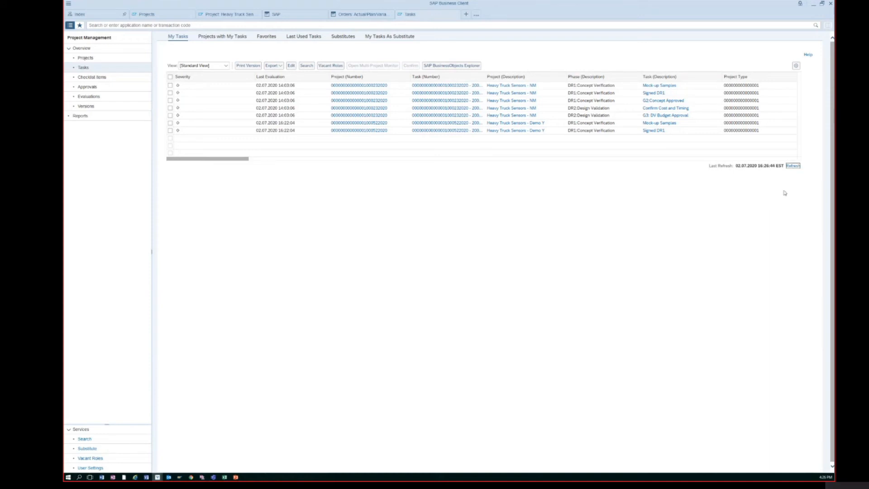
Open the evaluations overview and launch the screen for creating or opening an evaluation, accepting the certificate alerts
click(88, 97)
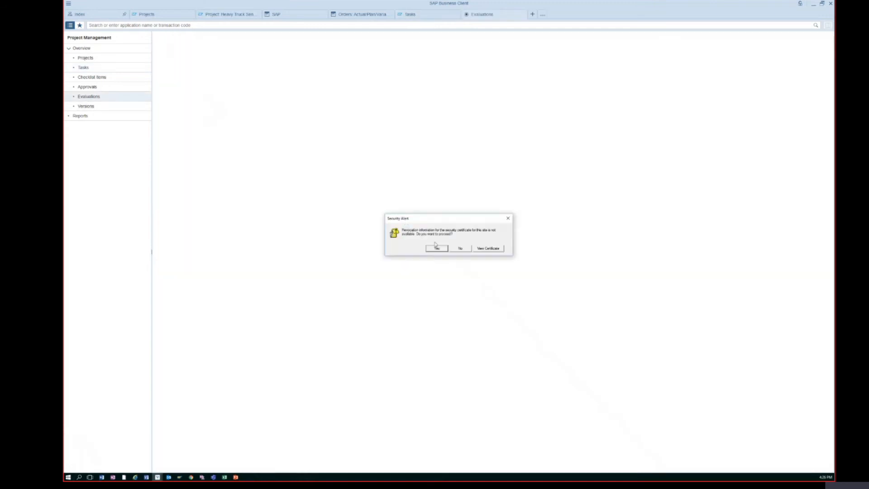
click(437, 248)
key(y)
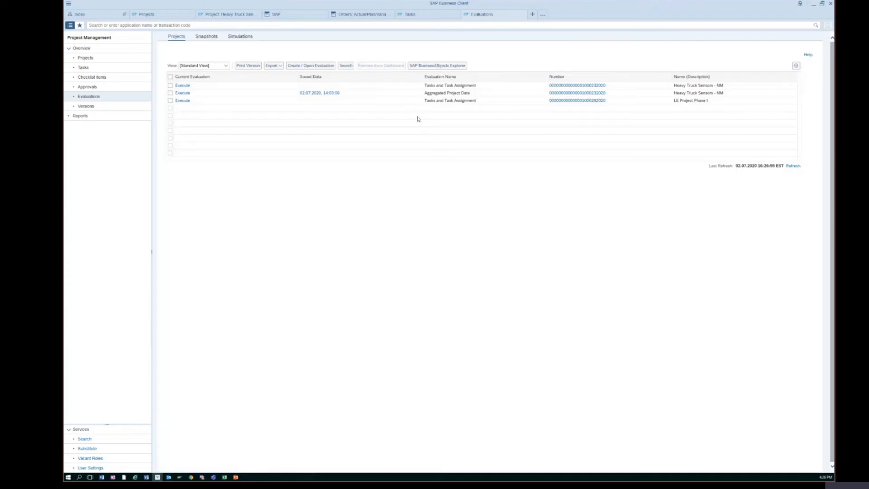
click(316, 68)
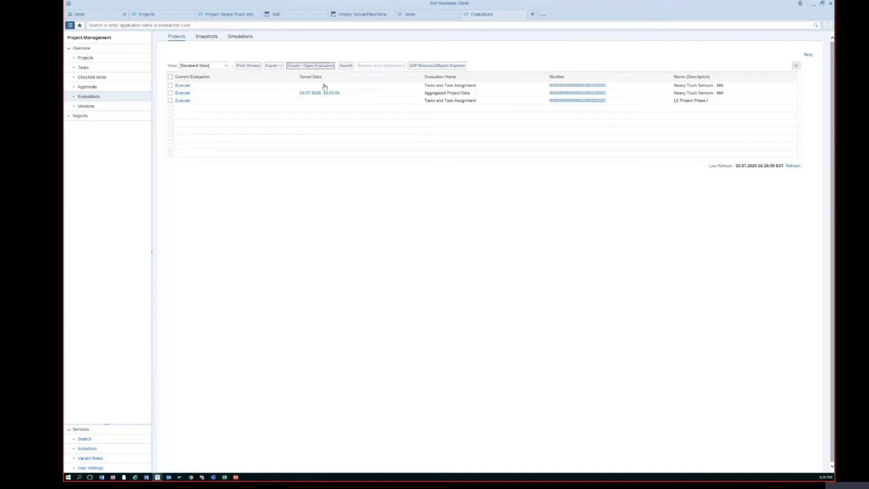
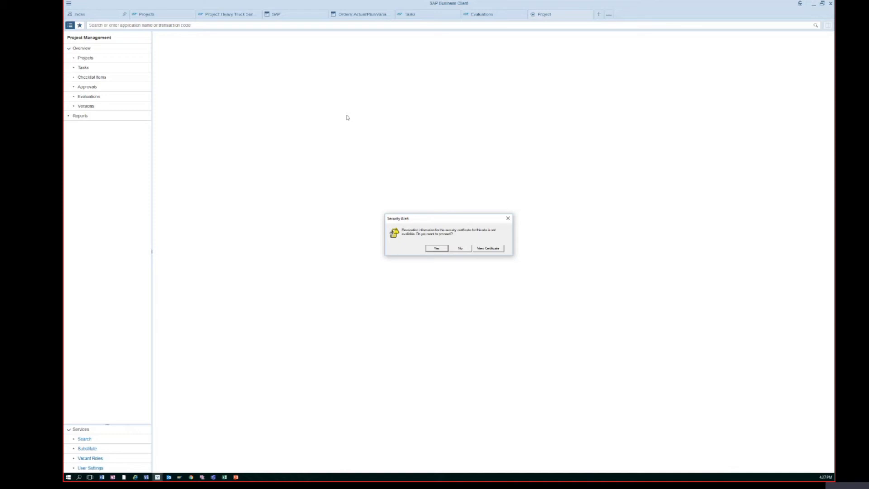
click(442, 248)
click(418, 276)
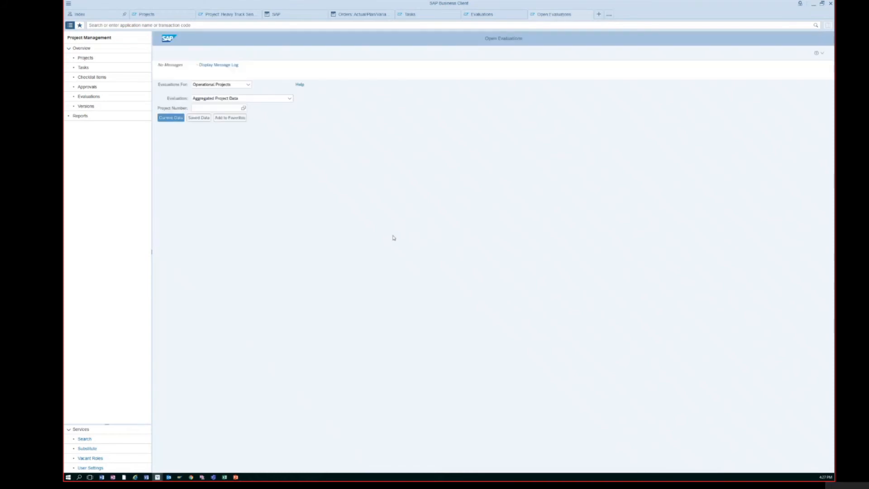
Choose the Tasks and Task Assignment evaluation and select Heavy Truck Sensors - Demo Y as its project
click(280, 100)
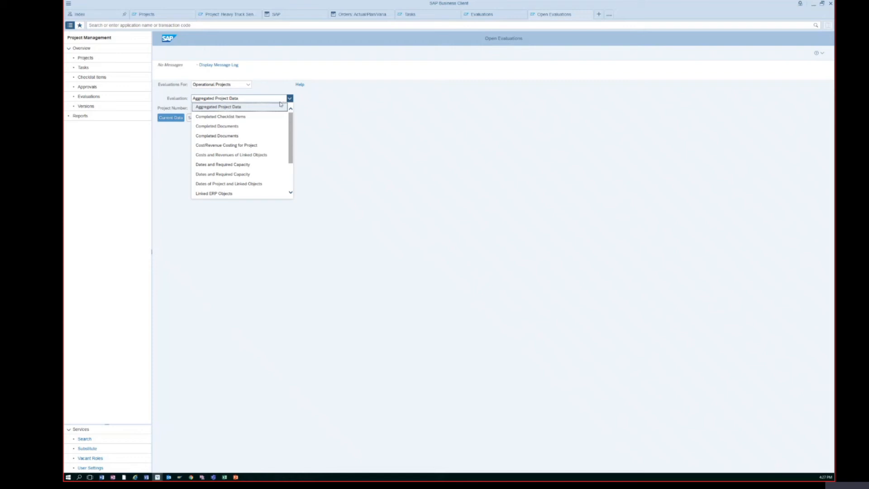
scroll(280, 109, down, 5)
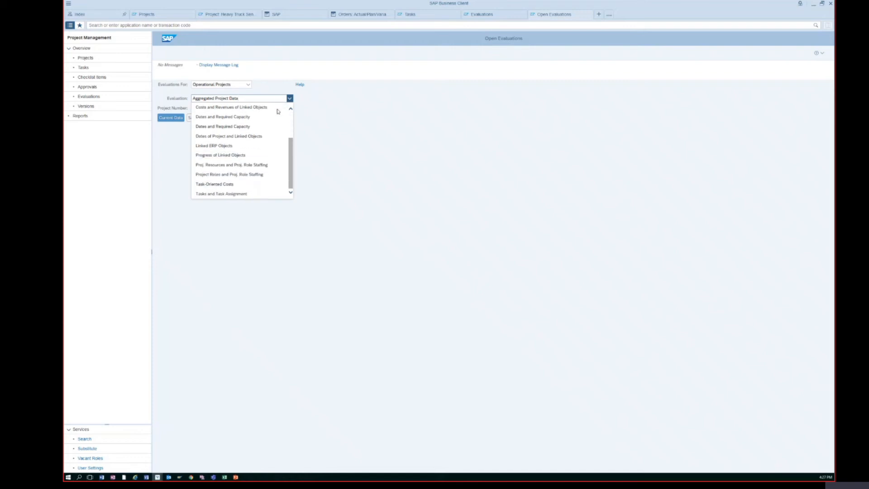
click(263, 194)
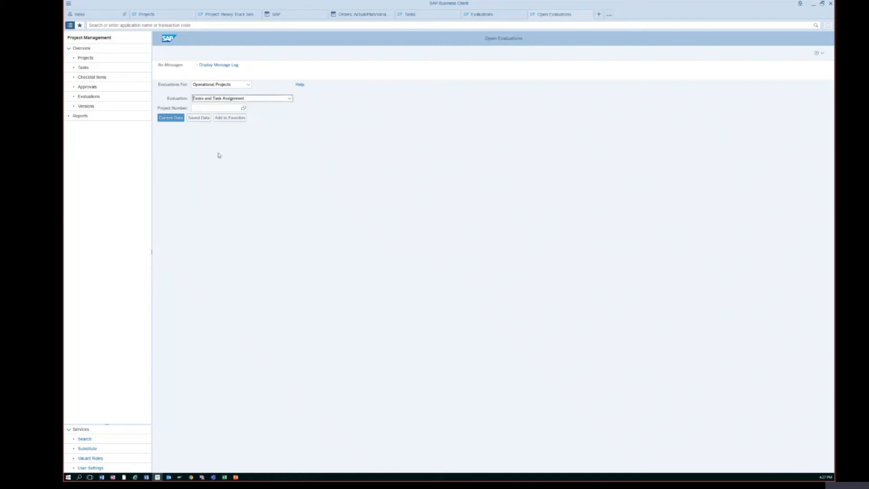
click(243, 107)
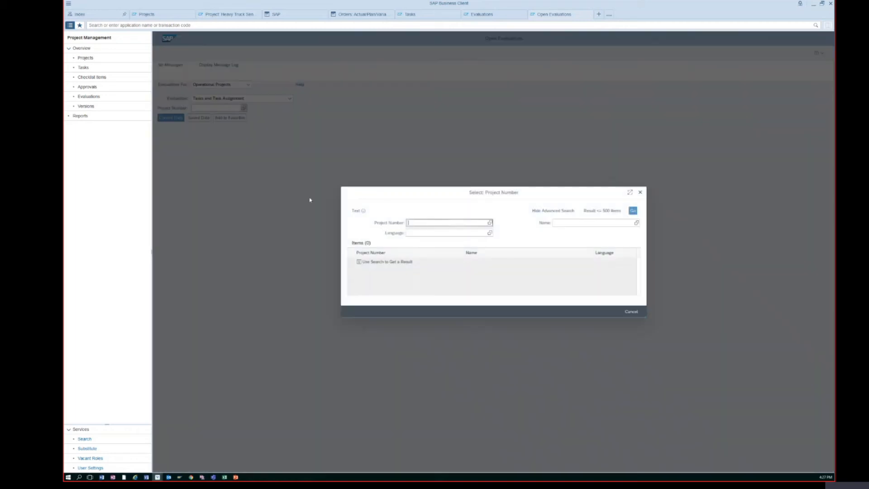
click(633, 211)
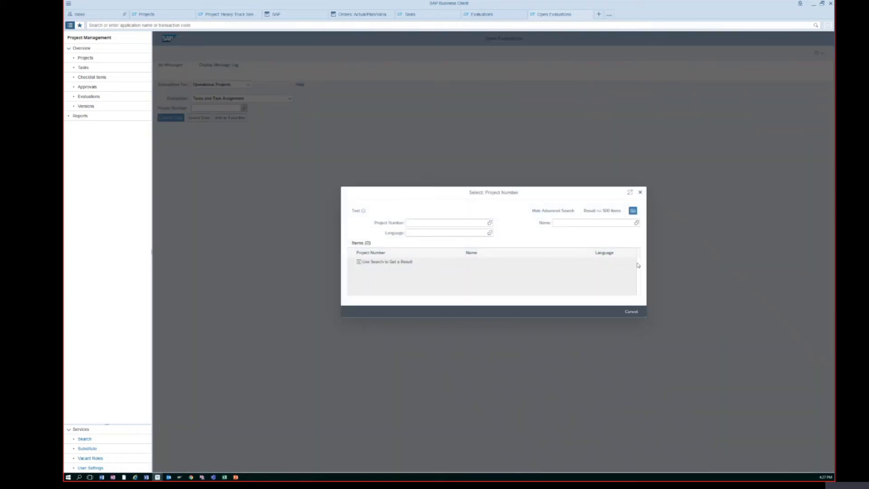
scroll(511, 302, up, 3)
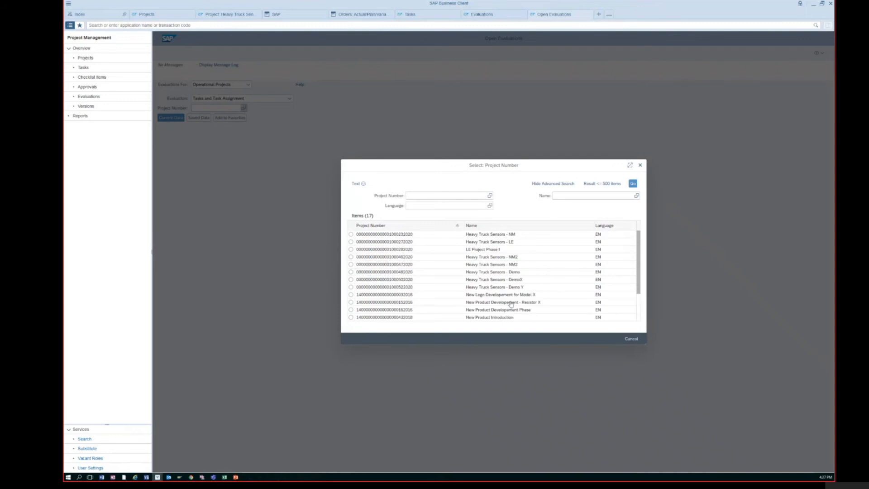
click(514, 290)
Run the Tasks and Task Assignment evaluation on current data and expand the whole project structure
click(170, 119)
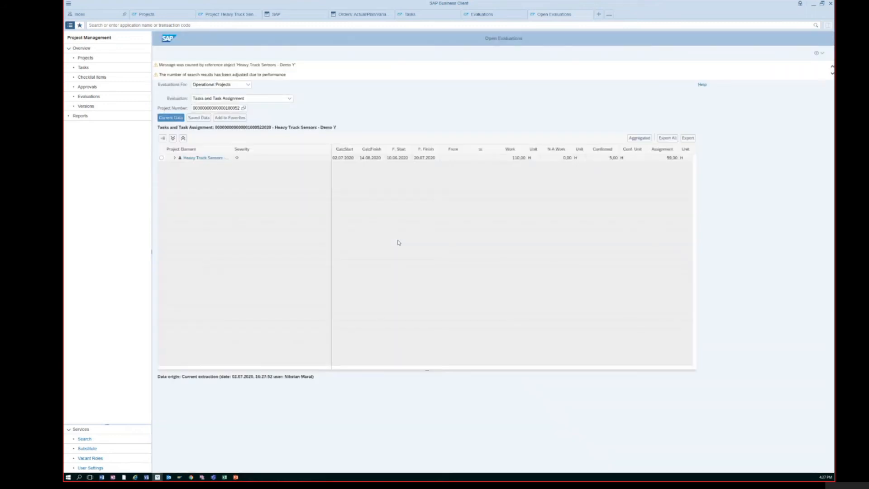
click(161, 158)
click(173, 138)
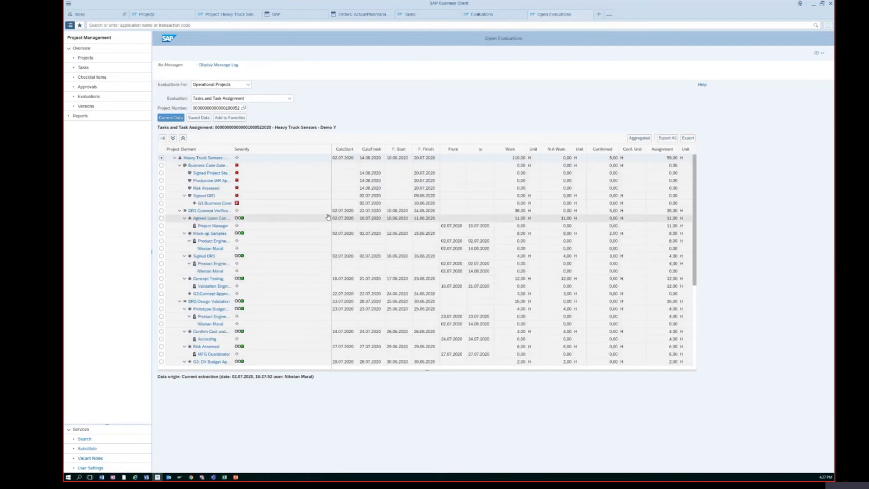
Examine the severity indicators, dates, and planned, confirmed and assigned work across all project phases and tasks
scroll(245, 188, down, 5)
scroll(247, 188, down, 1)
scroll(246, 188, up, 2)
scroll(246, 189, down, 2)
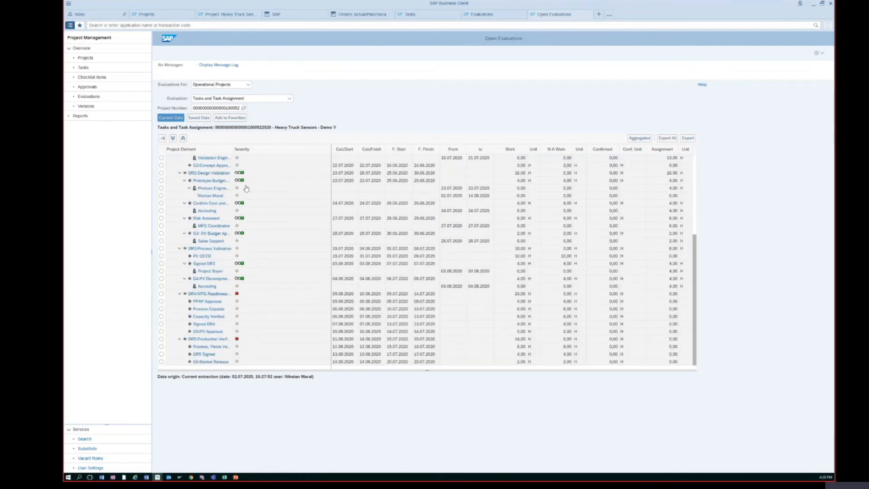
scroll(283, 229, up, 6)
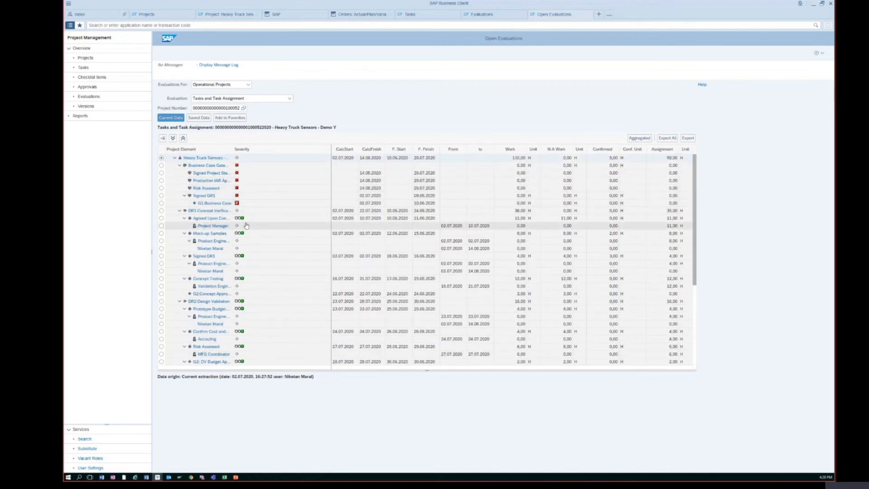
mouse_move(242, 235)
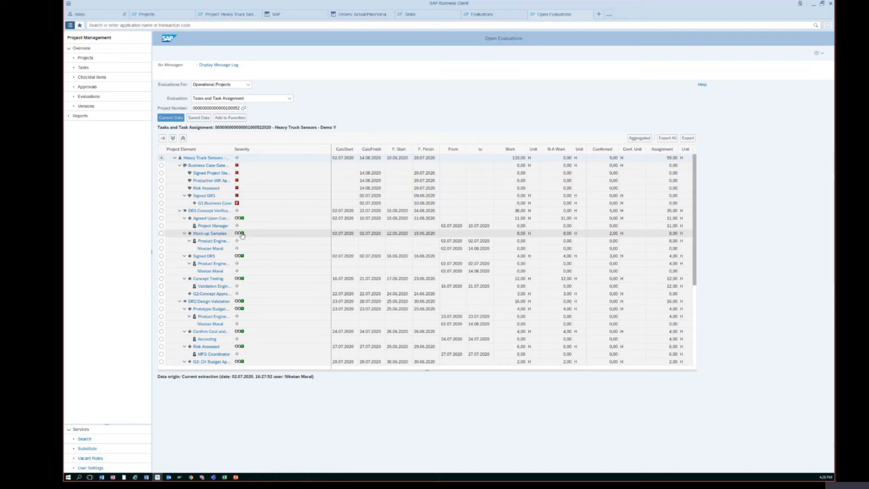
mouse_move(237, 199)
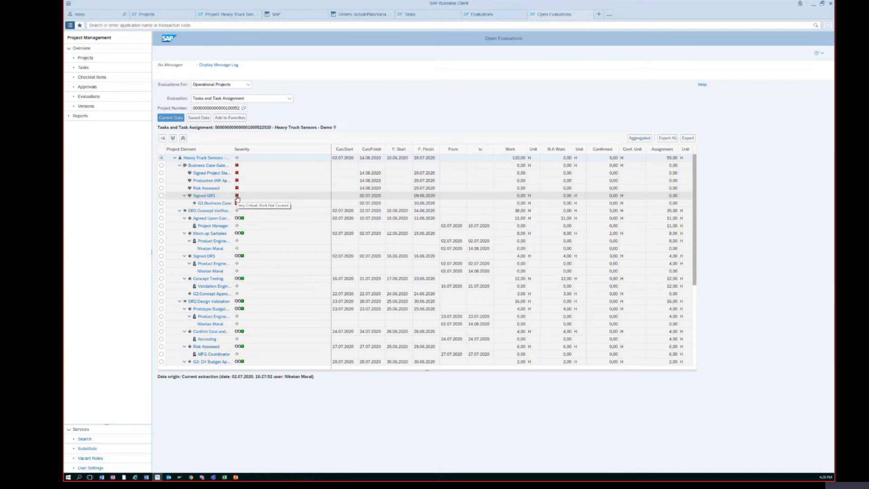
scroll(261, 243, down, 3)
scroll(261, 243, down, 2)
scroll(261, 243, up, 5)
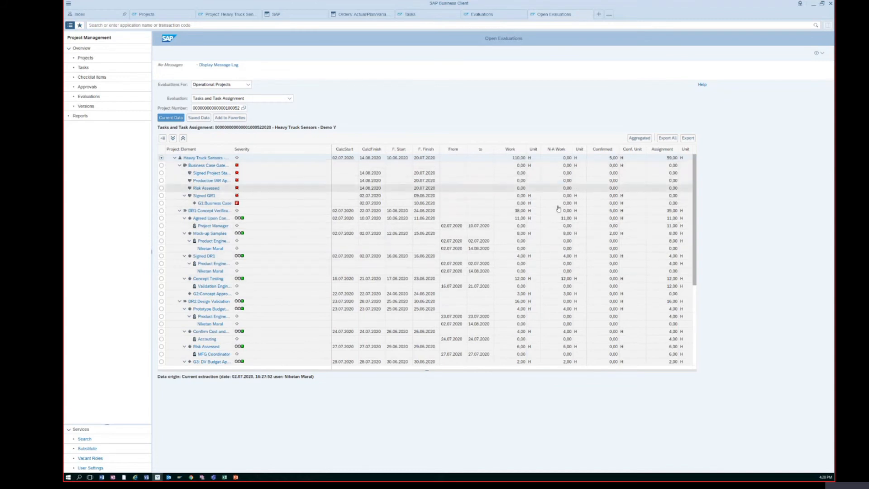
scroll(672, 215, down, 6)
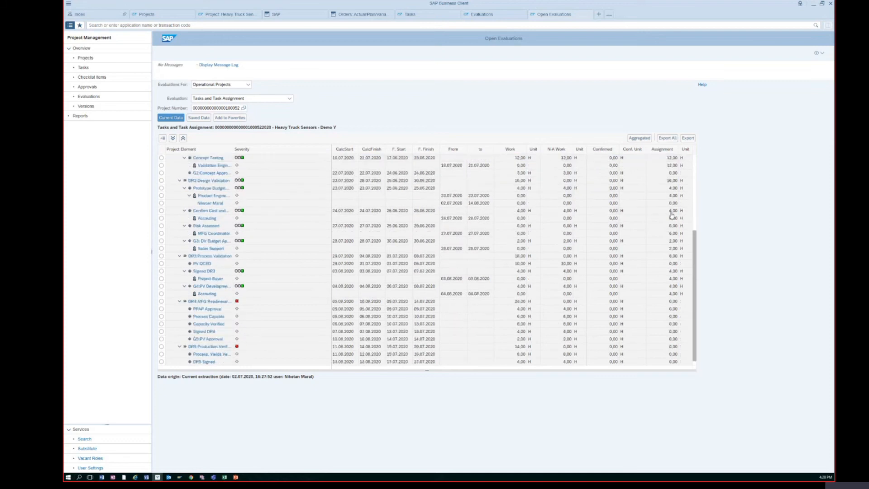
scroll(671, 216, up, 5)
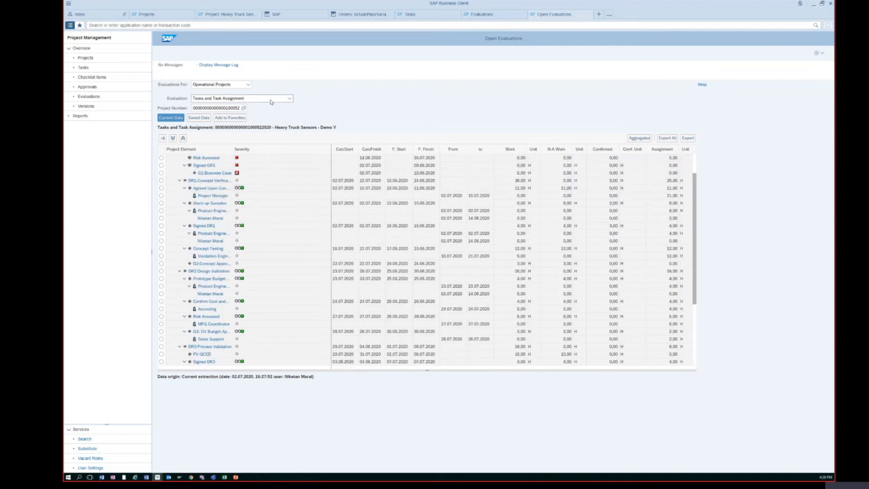
Run the Aggregated Project Data evaluation on current data with all elements expanded and add it to the favorites
click(289, 98)
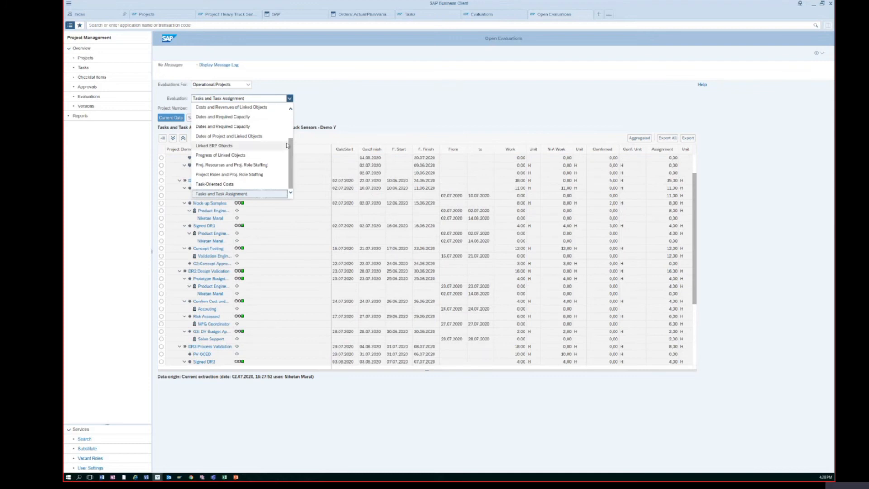
scroll(287, 145, up, 1)
scroll(286, 145, up, 3)
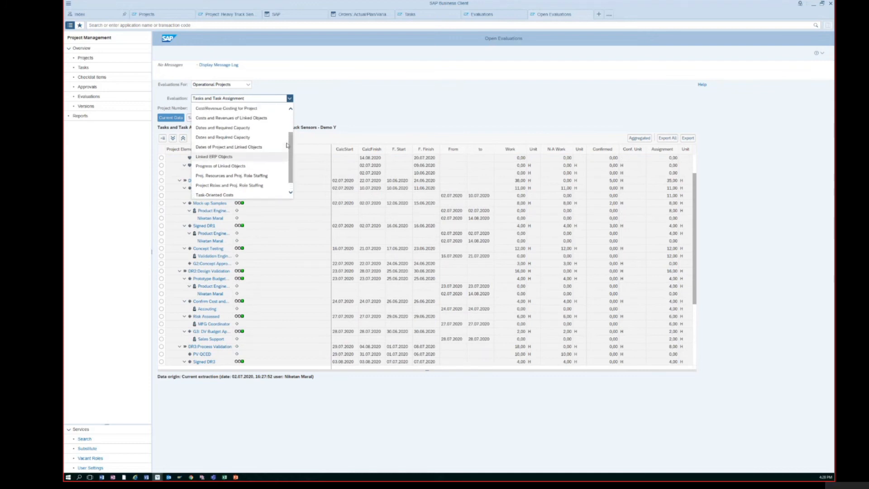
scroll(287, 144, up, 3)
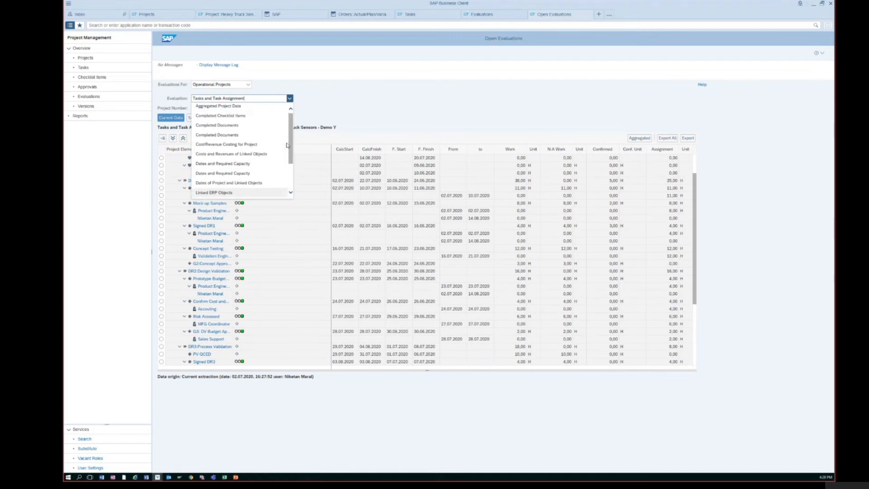
click(218, 107)
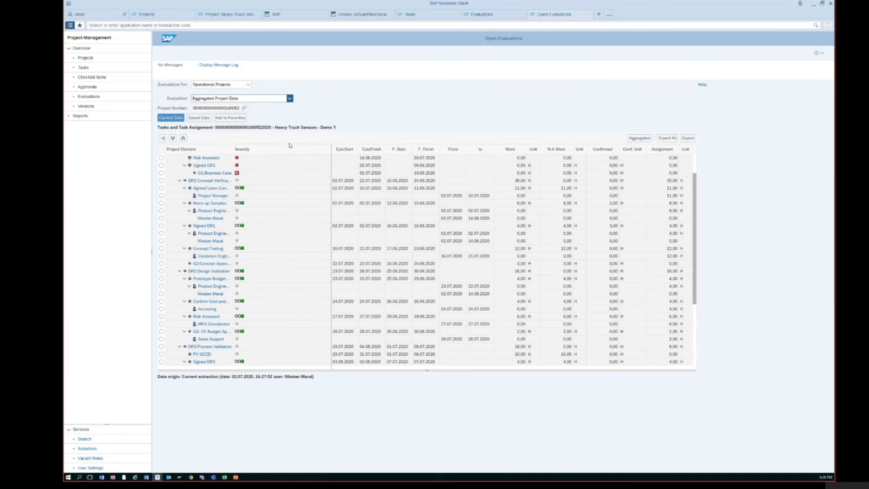
click(169, 118)
click(173, 138)
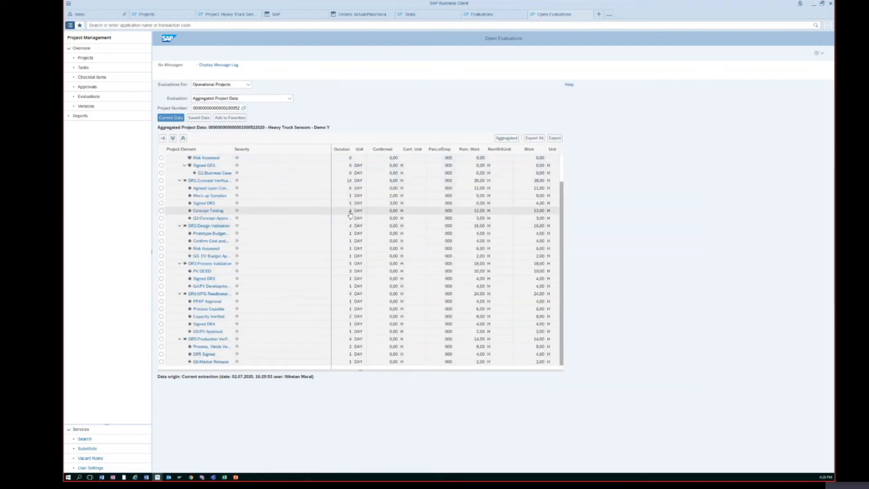
scroll(317, 213, up, 2)
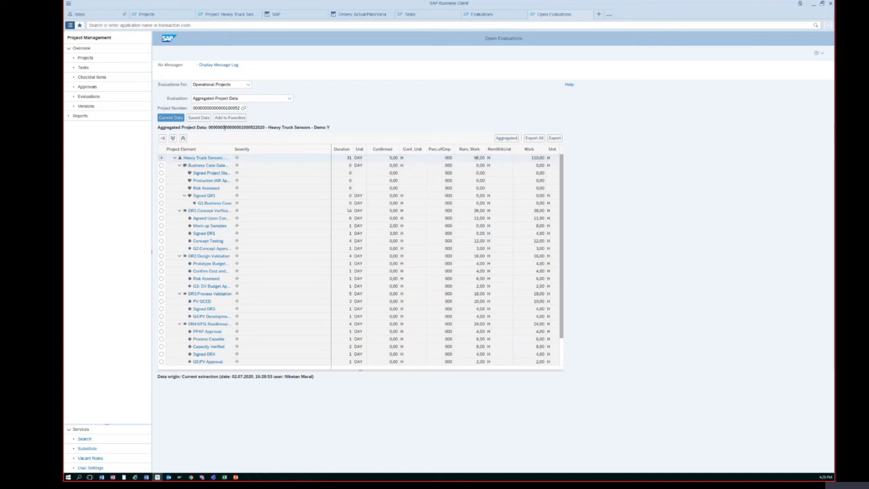
click(229, 118)
Run the Task-Oriented Costs evaluation on the project's current data and view the costs of its elements
click(273, 101)
scroll(268, 111, down, 3)
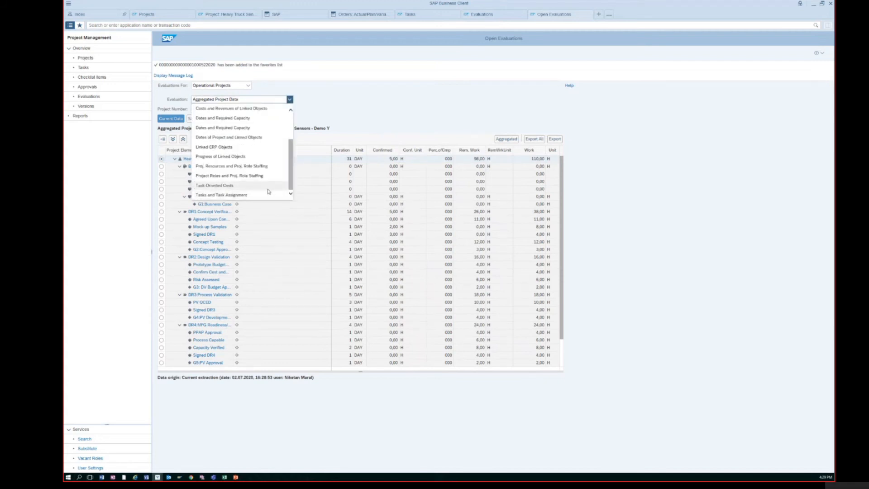
click(266, 186)
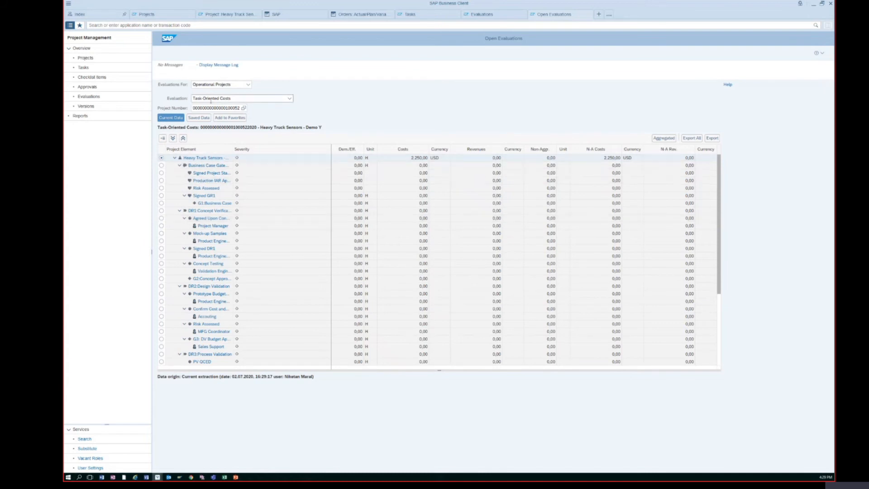
Run the Proj. Resources and Proj. Role Staffing evaluation on current data and view the expanded resource assignments
click(264, 99)
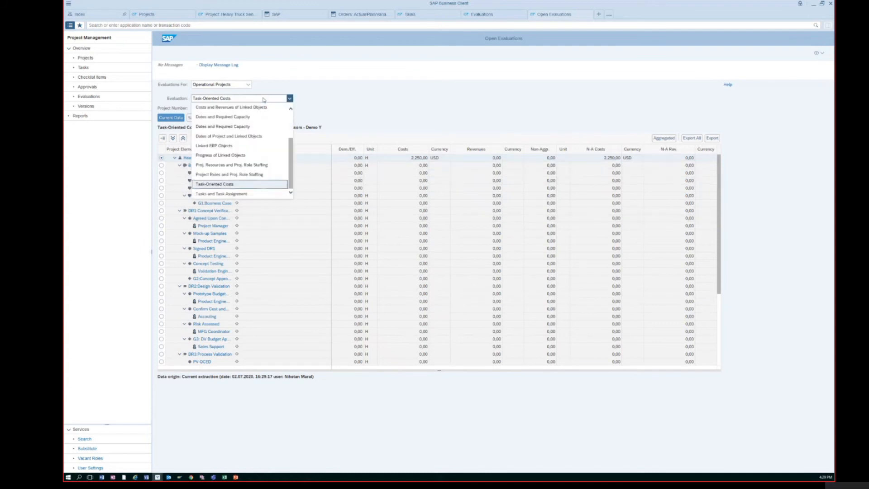
click(273, 165)
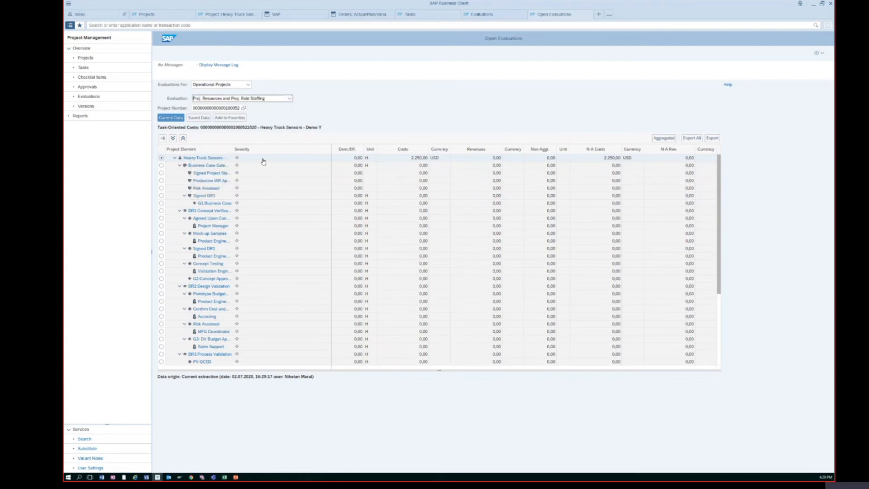
click(175, 158)
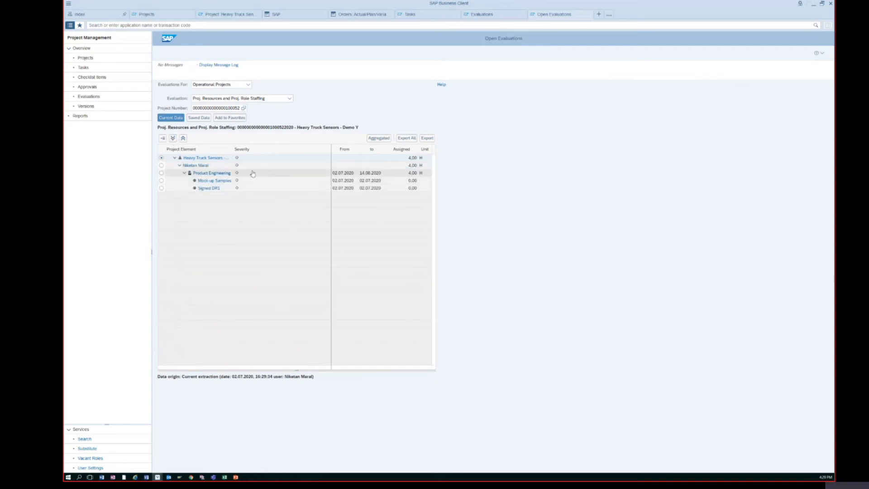
Run the Cost/Revenue Costing for Project evaluation on current data and expand the project to show costs by role
click(289, 99)
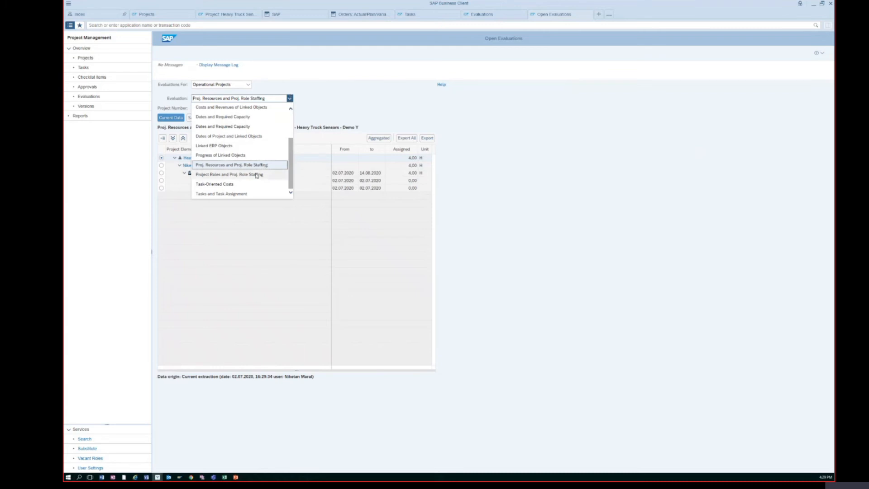
scroll(252, 155, up, 2)
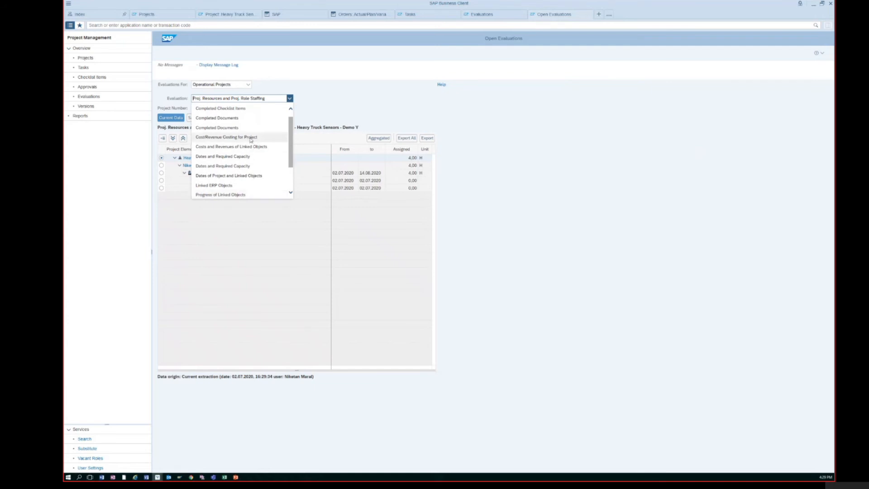
click(250, 137)
click(180, 117)
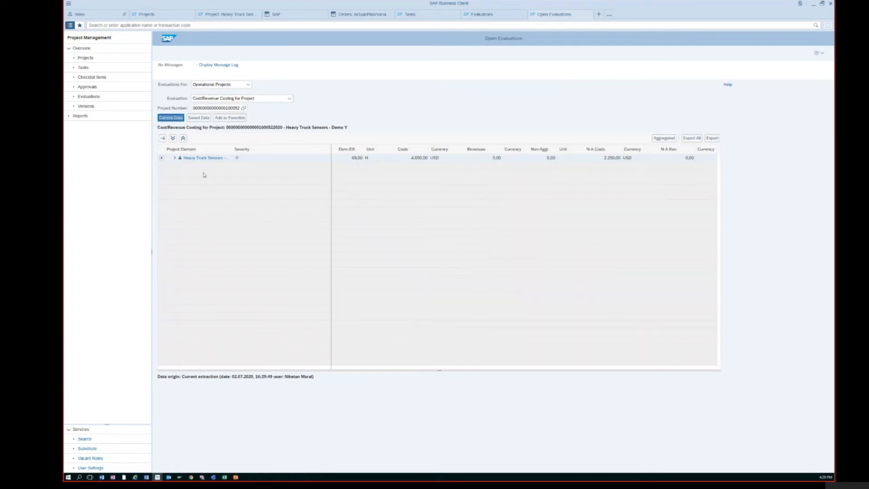
click(172, 138)
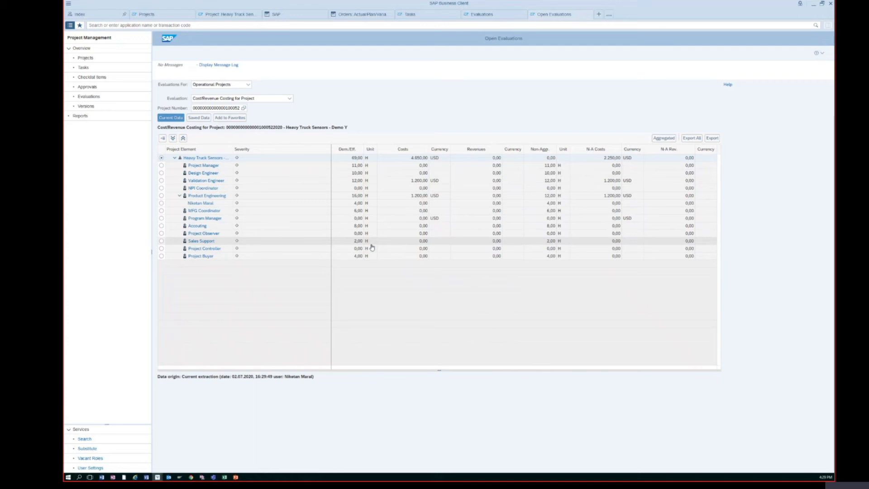
Add the fully expanded Cost/Revenue Costing for Project evaluation to the favorites and refresh the evaluations overview
click(663, 138)
click(661, 138)
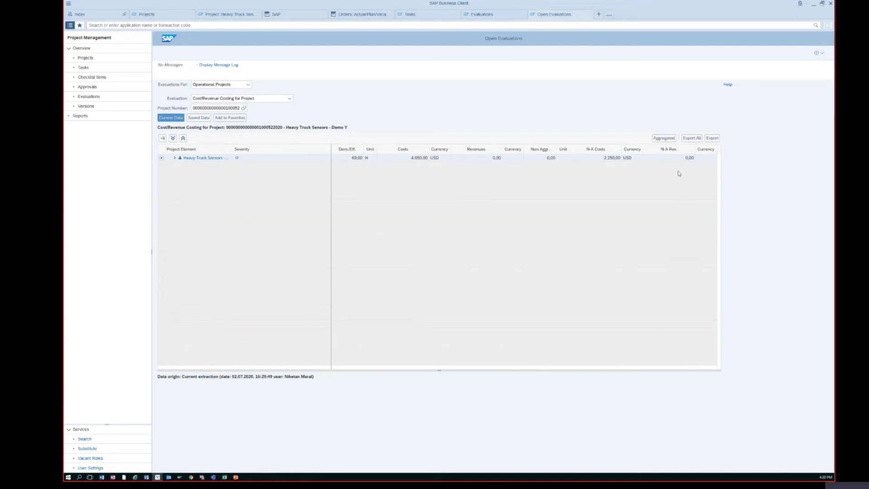
click(173, 139)
click(233, 118)
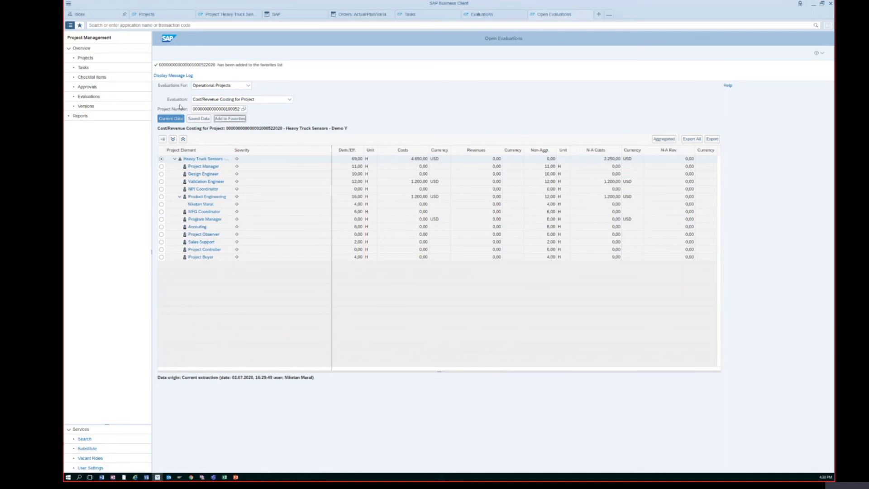
click(89, 97)
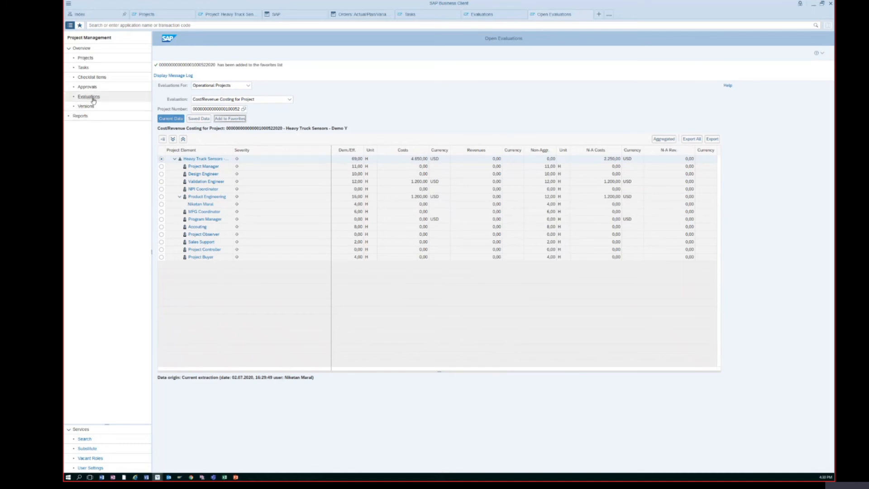
click(792, 165)
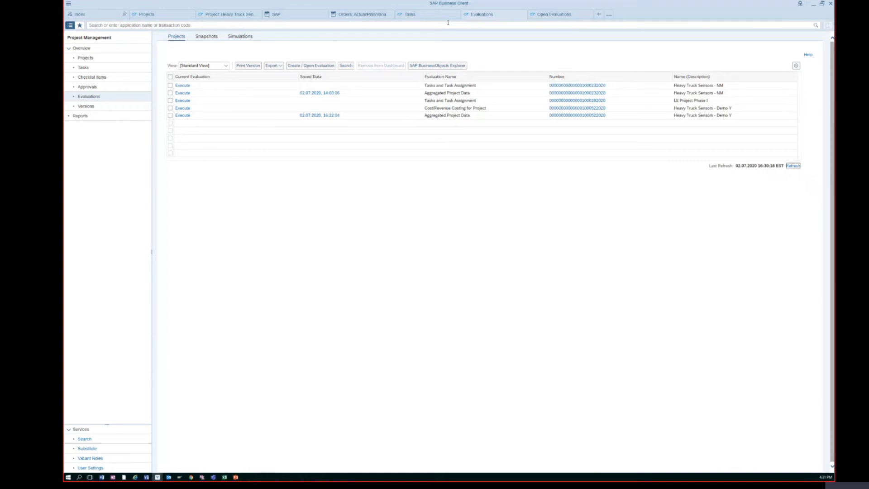
Close the Evaluations, Tasks, Orders: Actual/Plan/Variance and SAP pages and return to the index
click(522, 14)
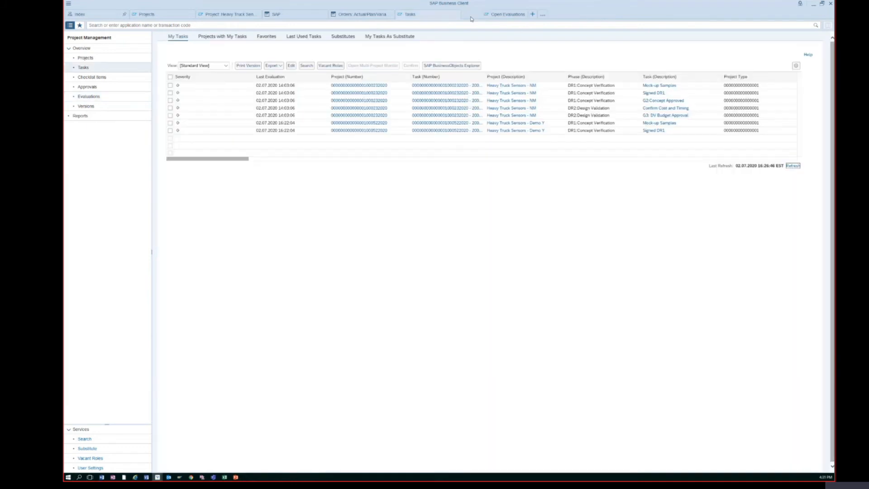
click(455, 14)
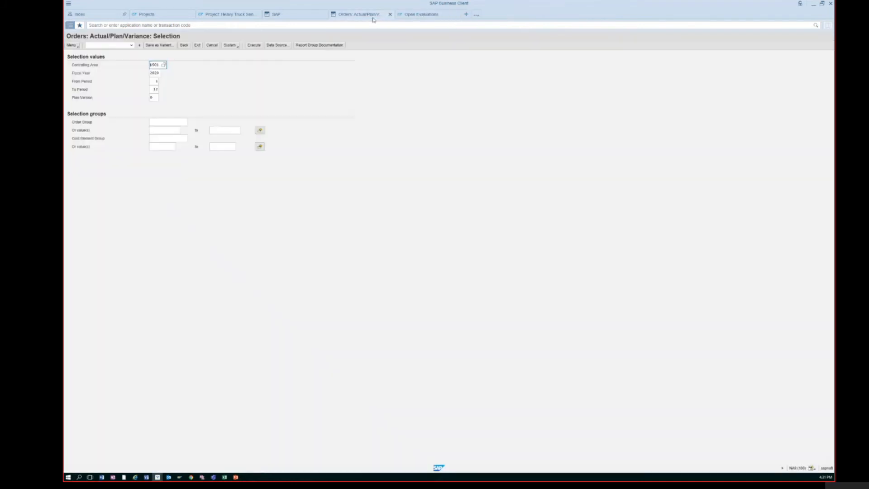
click(390, 14)
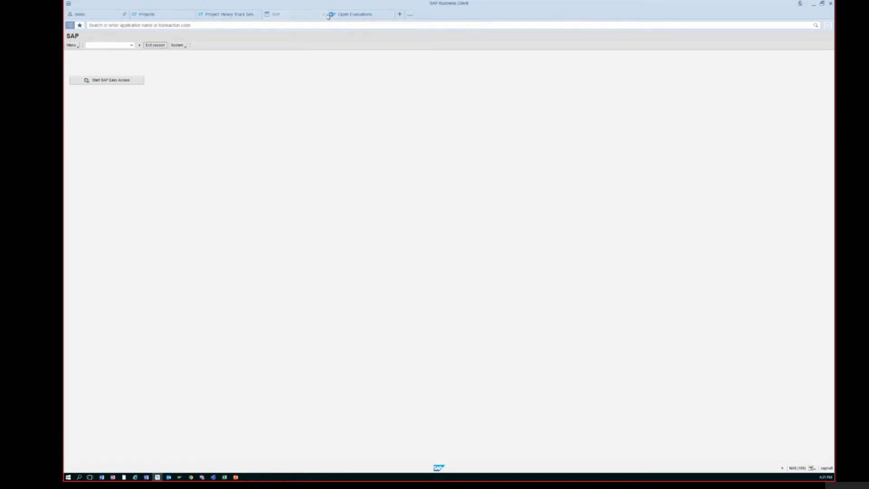
click(324, 14)
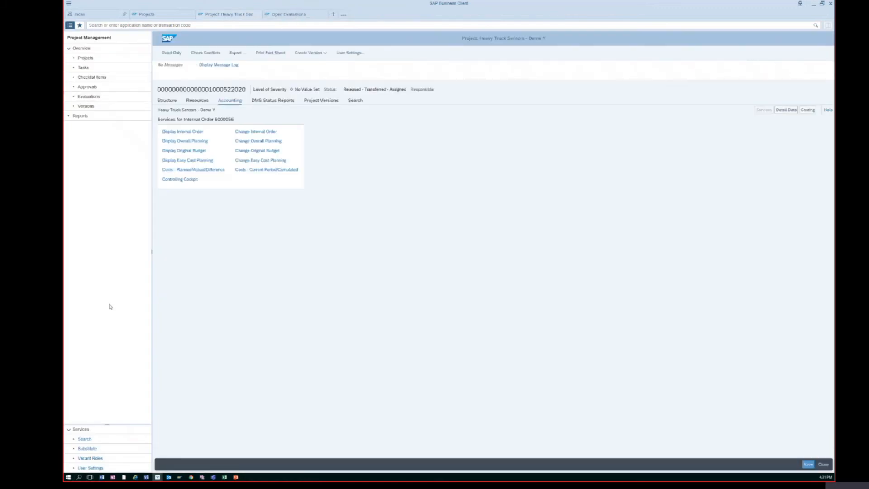
click(159, 17)
click(92, 18)
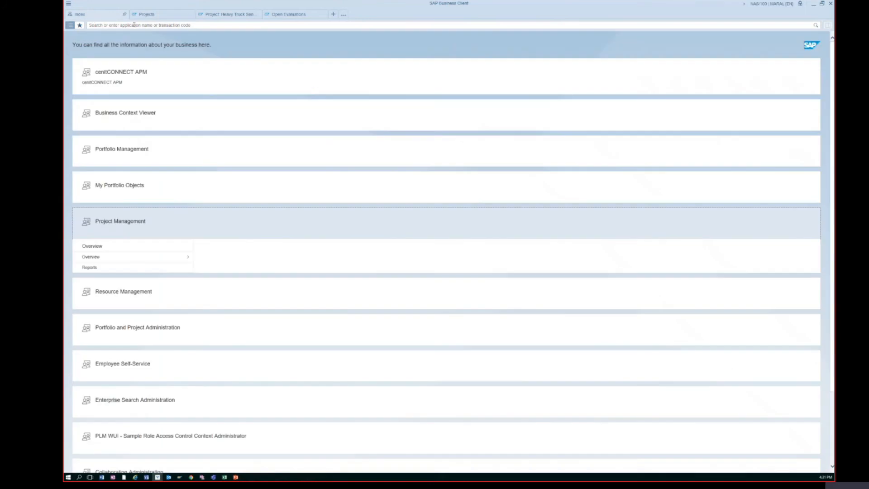
Save and close the Heavy Truck Sensors - Demo Y project and close the open evaluation
click(266, 16)
click(492, 257)
click(244, 14)
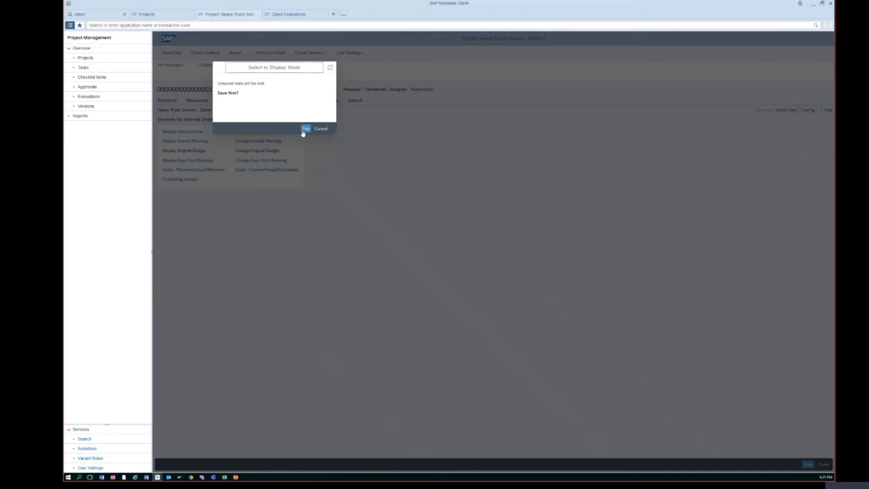
click(304, 130)
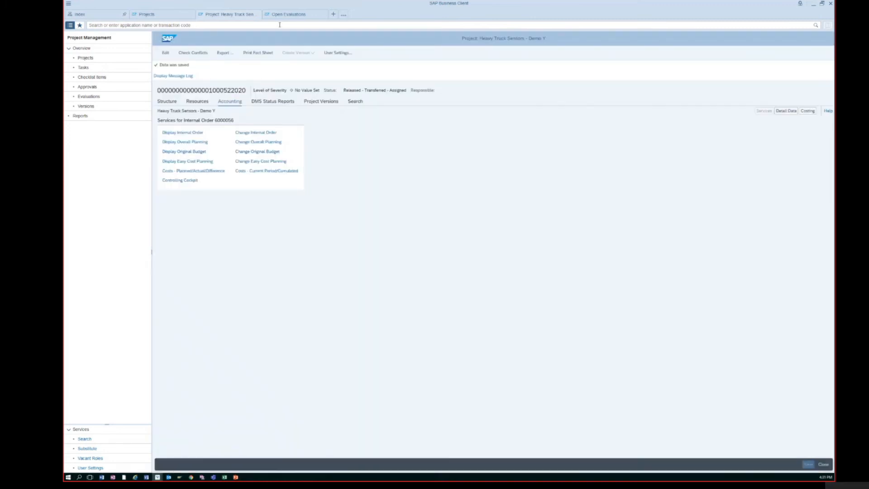
click(257, 14)
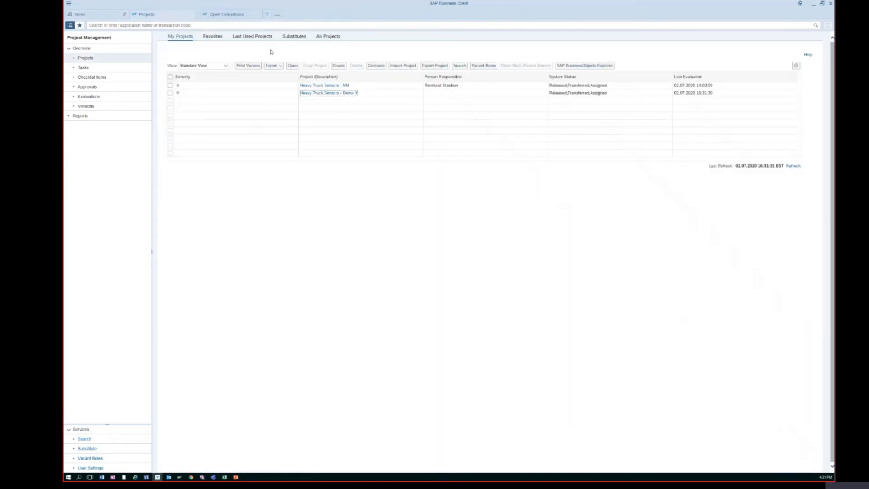
click(258, 14)
Open the Staffing overview in Resource Management, accepting the security certificate alerts
click(94, 14)
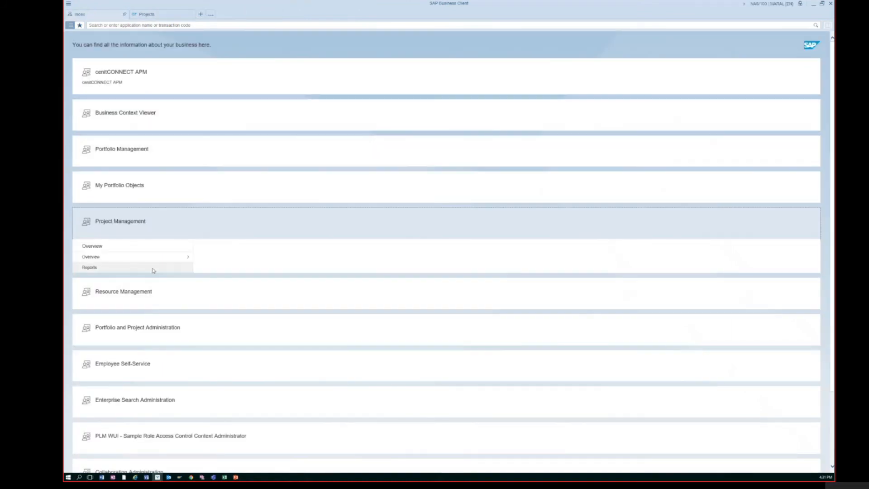
click(131, 295)
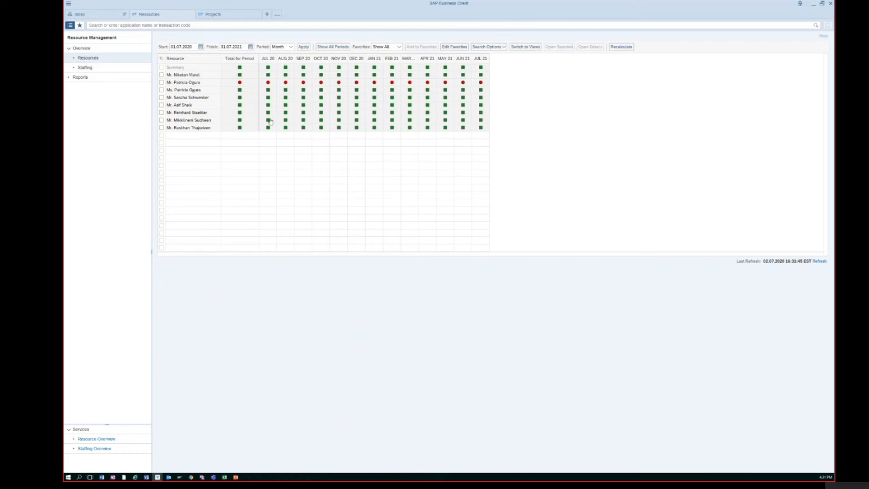
click(119, 71)
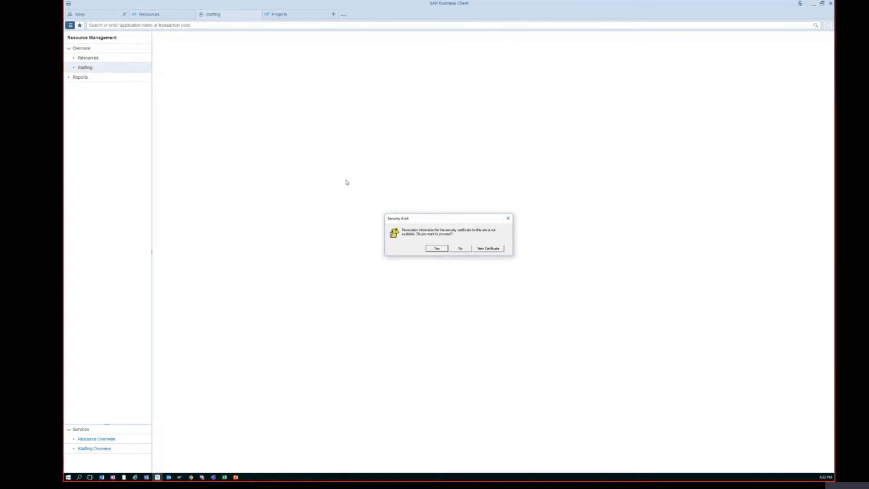
click(442, 248)
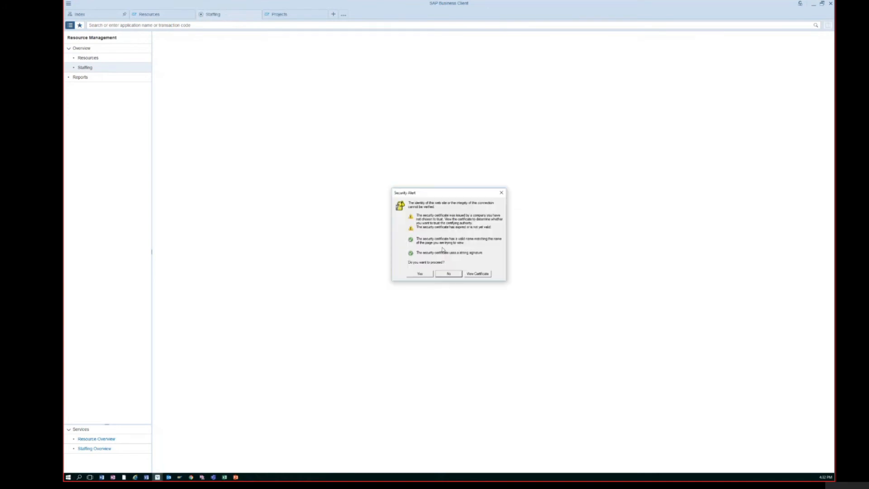
click(426, 274)
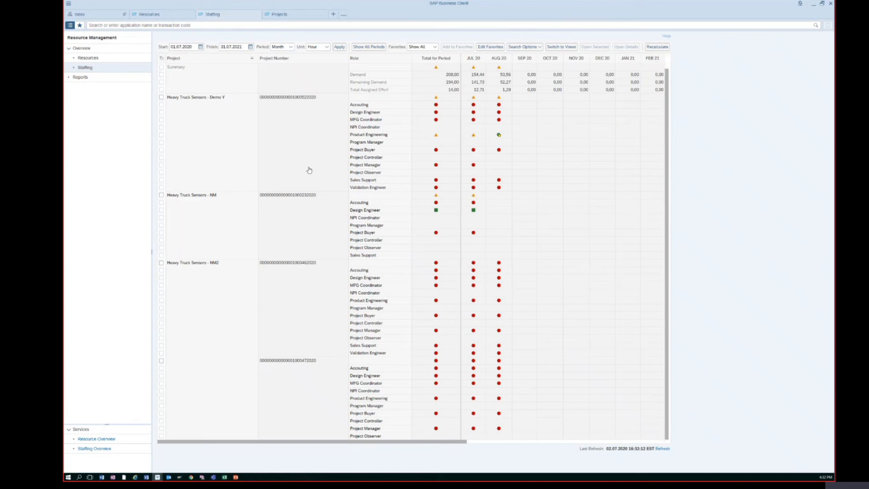
Set the staffing overview's finish date to 31.08.2020 and apply it
scroll(308, 169, down, 1)
scroll(306, 167, up, 1)
click(251, 48)
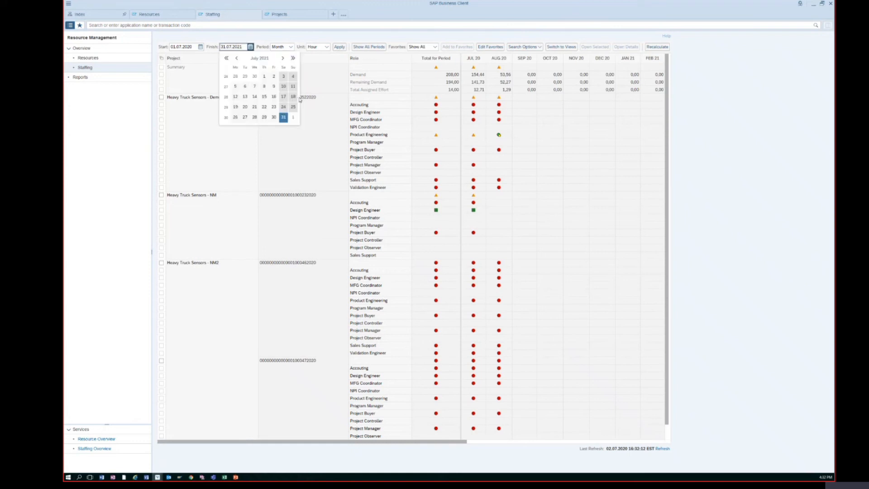
click(226, 58)
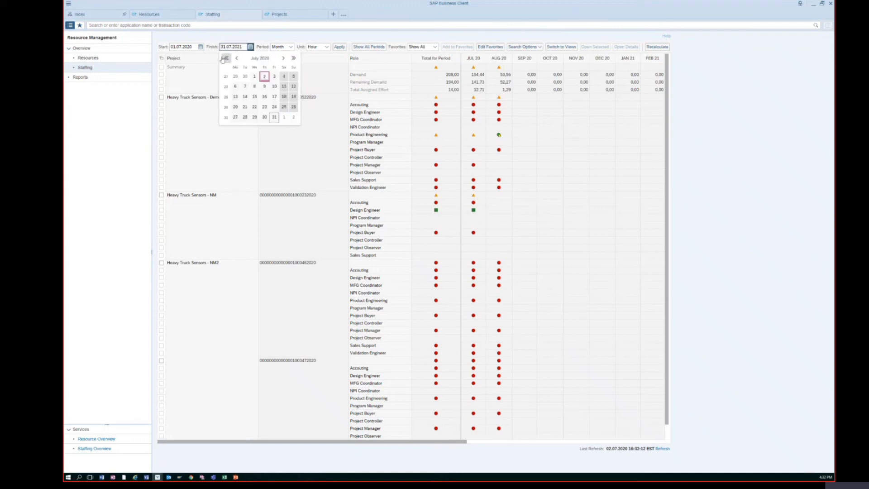
click(282, 61)
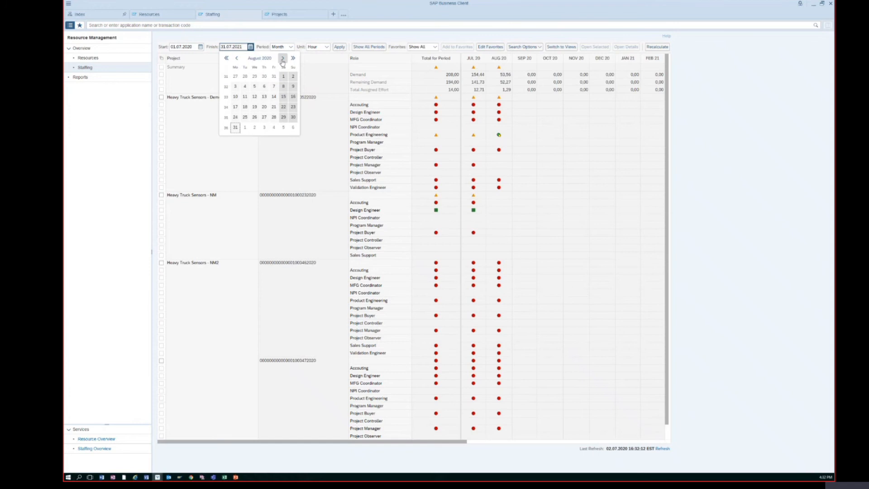
click(235, 127)
click(339, 46)
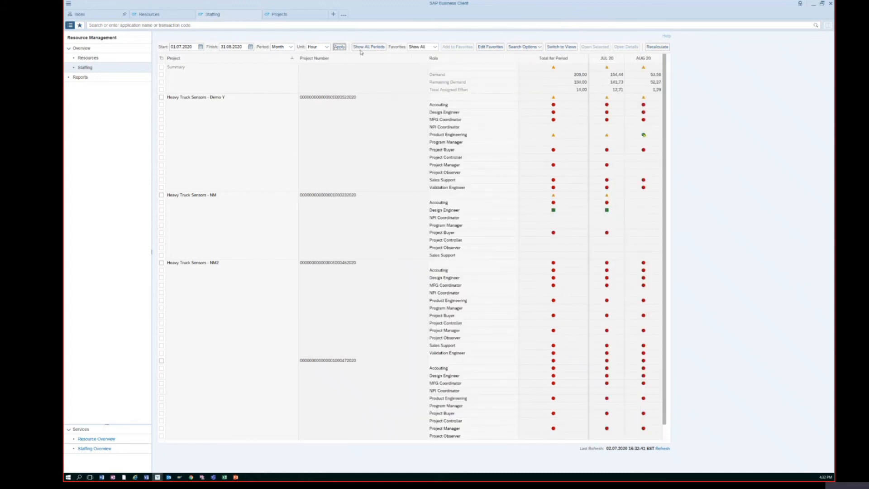
Show the staffing overview by week and review the role staffing of the projects
click(289, 47)
click(289, 47)
click(290, 48)
click(279, 65)
click(340, 47)
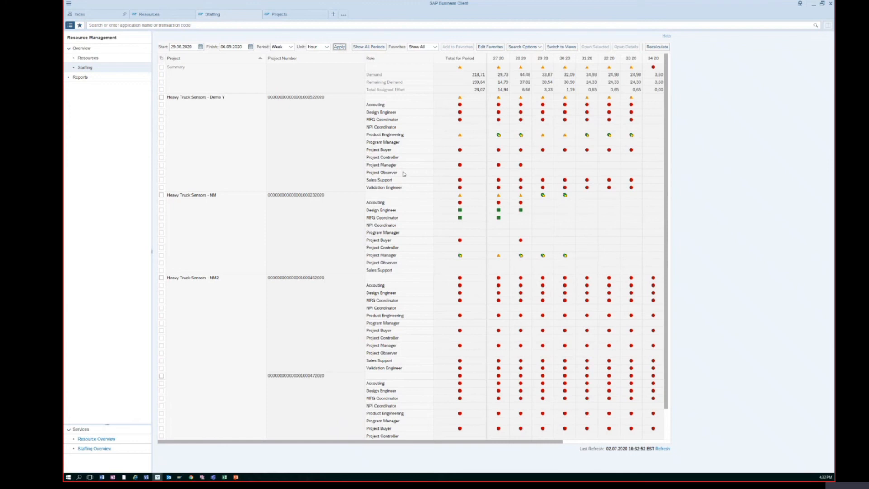
scroll(321, 135, down, 1)
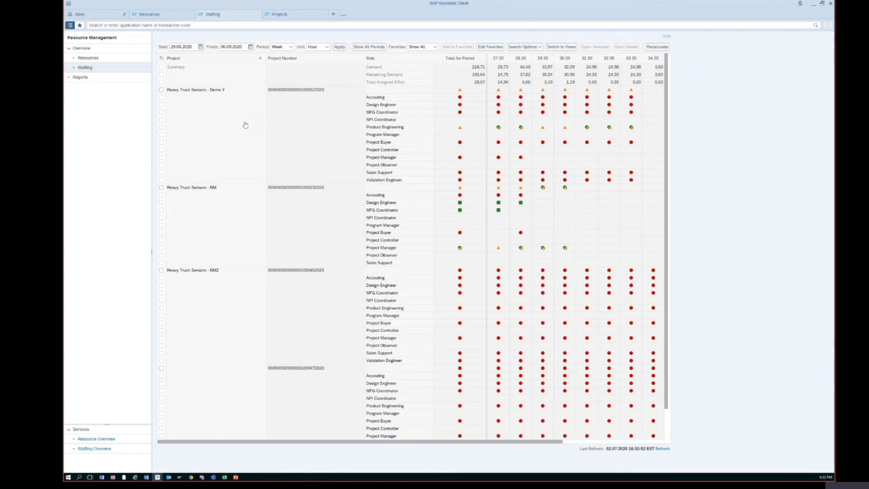
scroll(297, 155, up, 1)
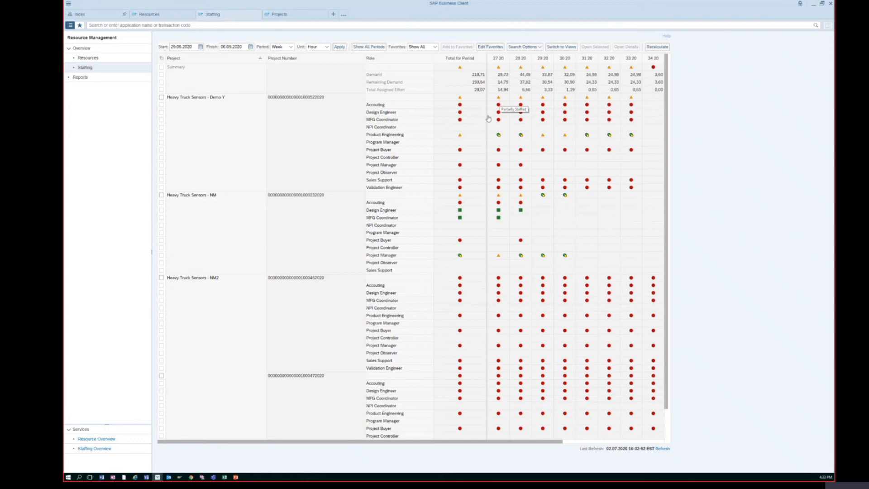
Look at the views of the staffing overview and return to the favorites
click(160, 97)
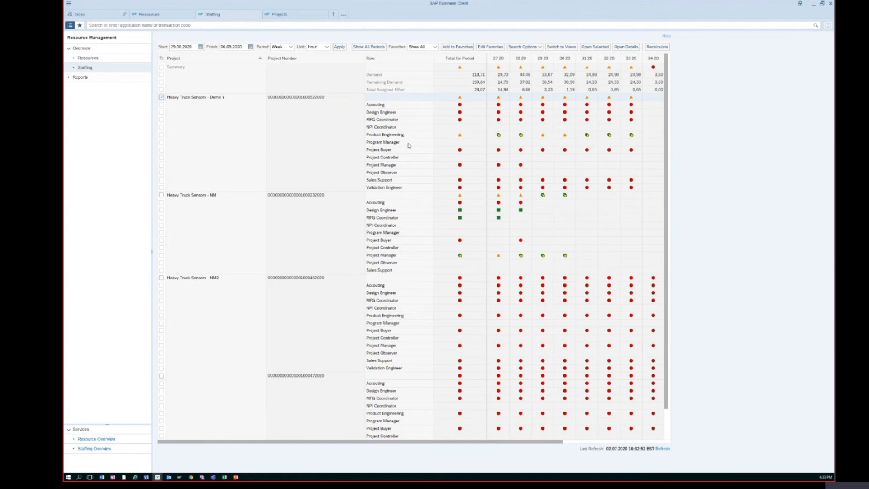
click(405, 166)
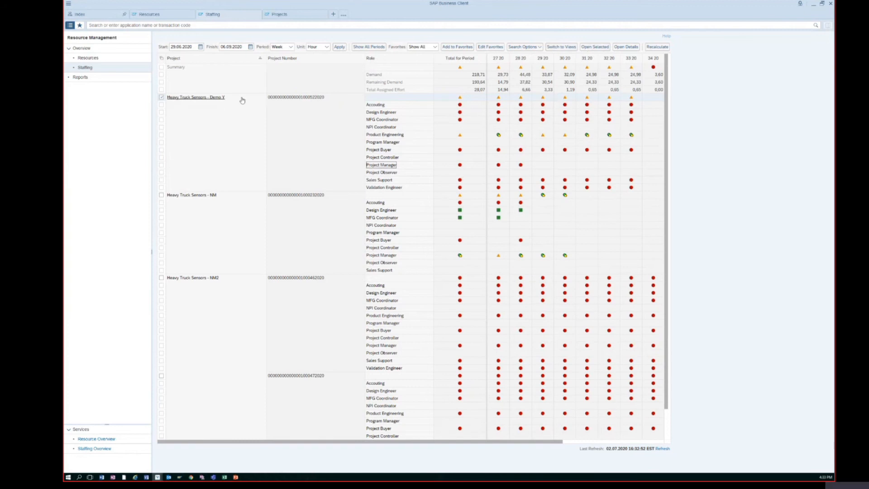
click(561, 47)
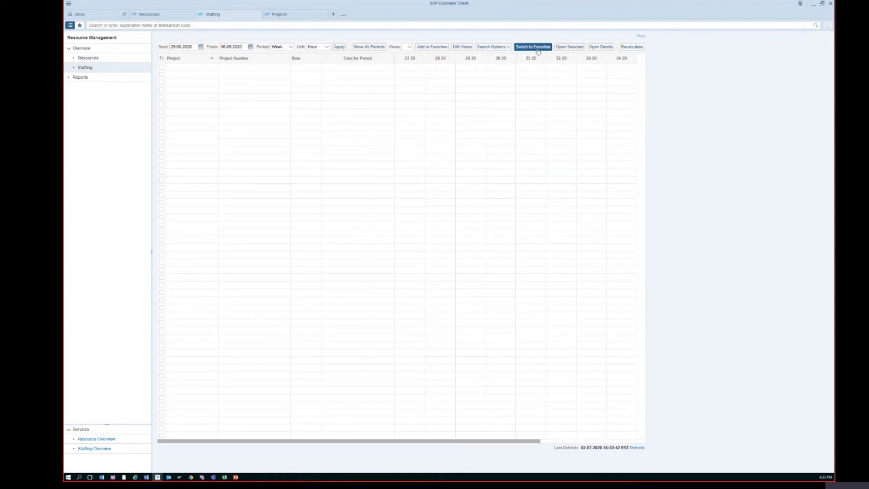
click(542, 47)
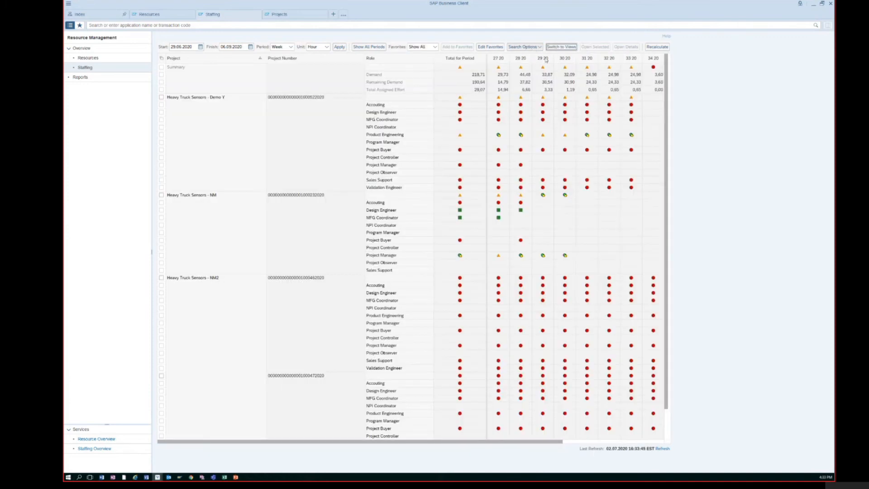
Try to open the Program Manager role of Heavy Truck Sensors - Demo Y, accepting the security alerts, and close its page
click(162, 97)
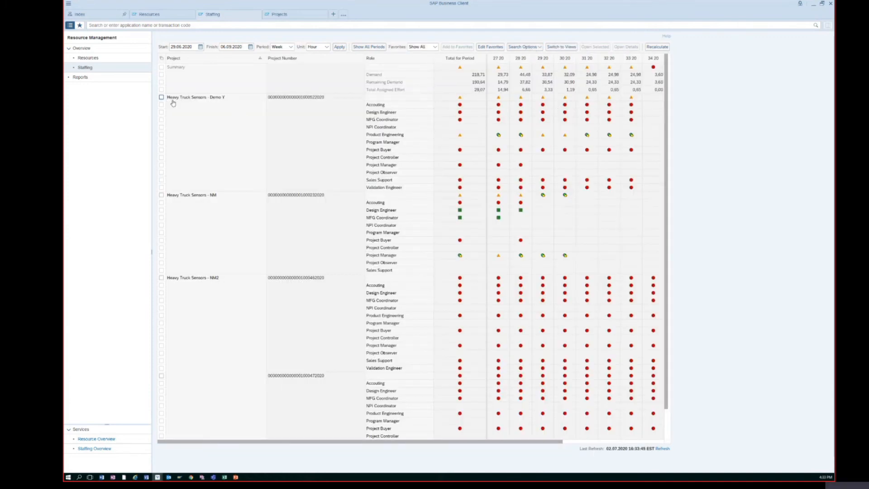
click(387, 143)
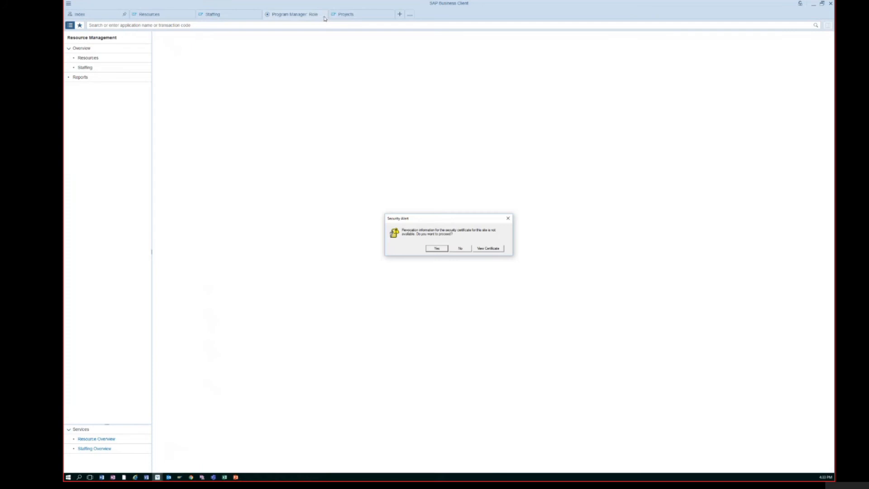
click(438, 249)
click(418, 275)
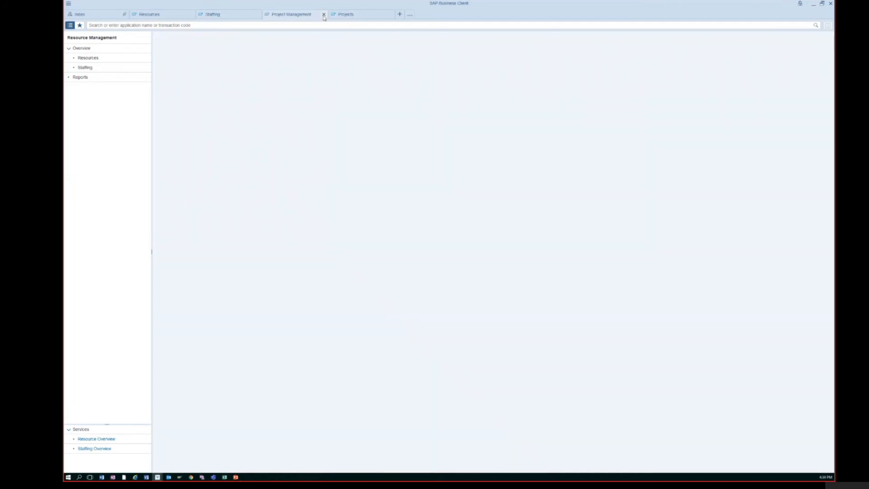
click(324, 14)
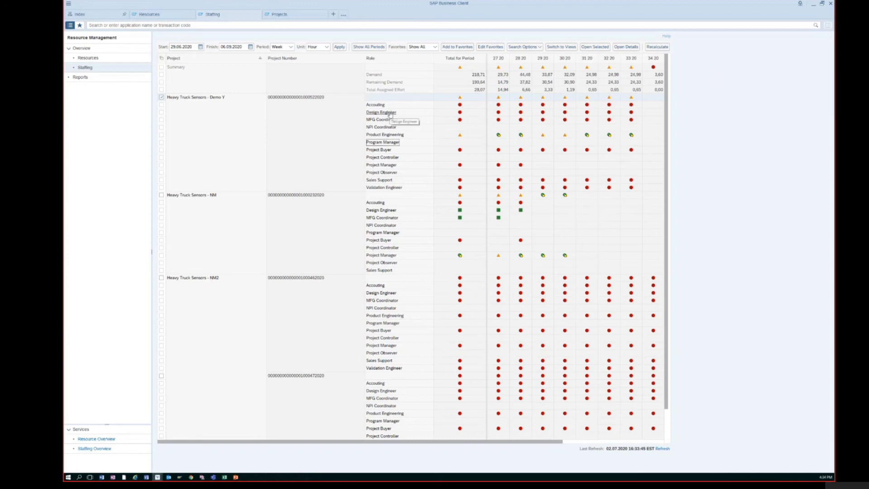
Open the Project Manager role of Heavy Truck Sensors - Demo Y, accepting the security alert, and bring up its staffing details
click(383, 166)
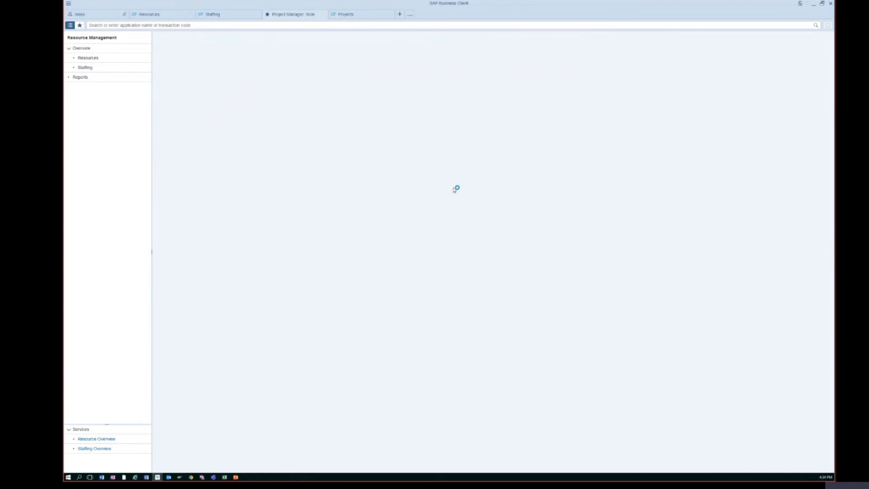
key(Return)
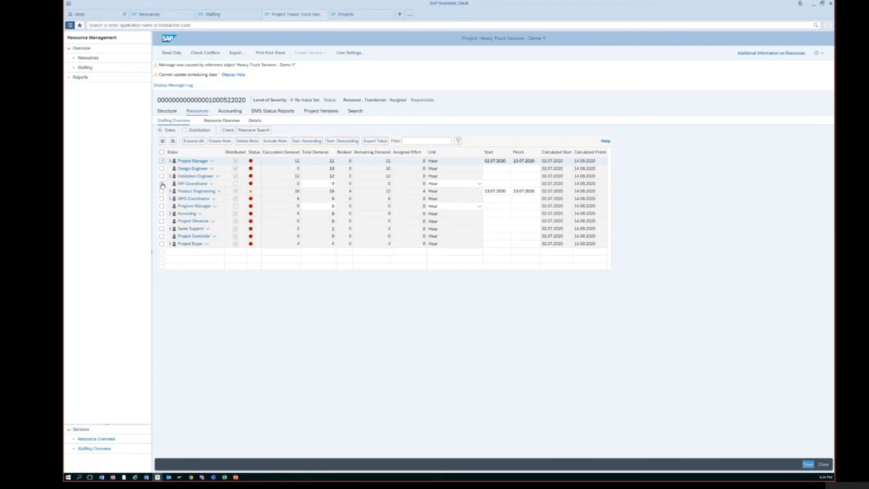
click(212, 161)
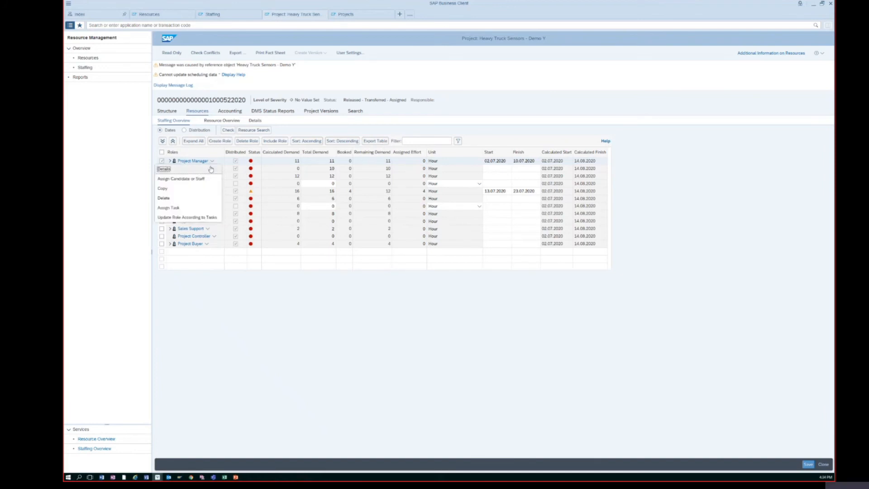
click(241, 208)
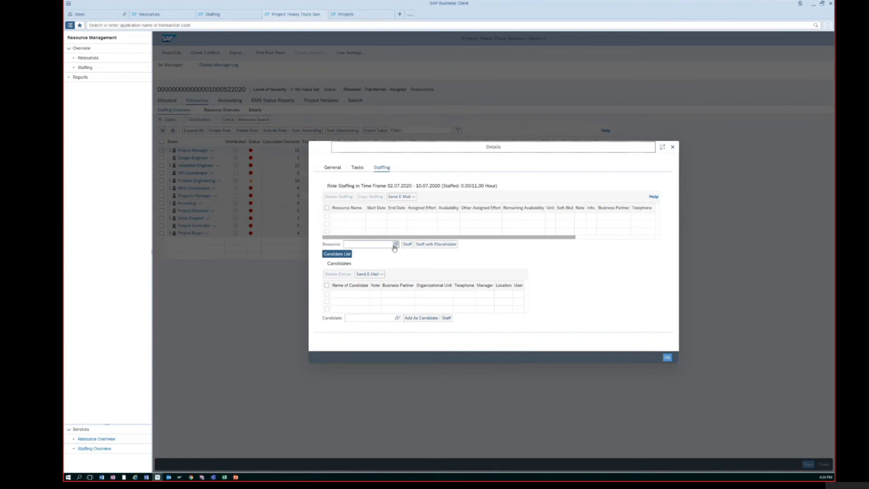
Search for all available resources, staff the Project Manager role with the third one listed, and confirm the details
click(395, 245)
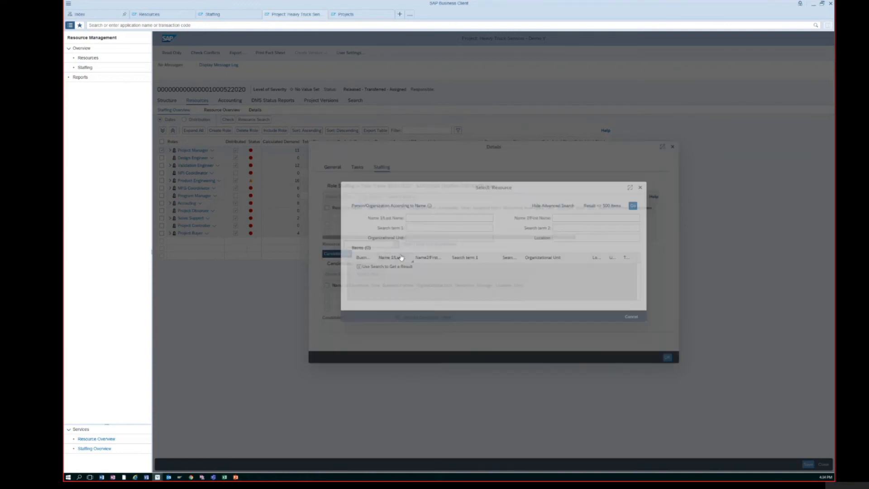
click(632, 205)
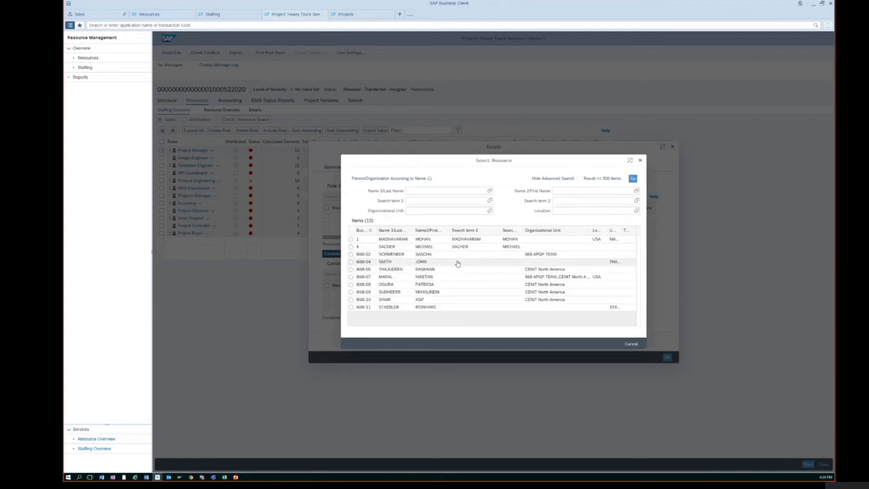
click(470, 254)
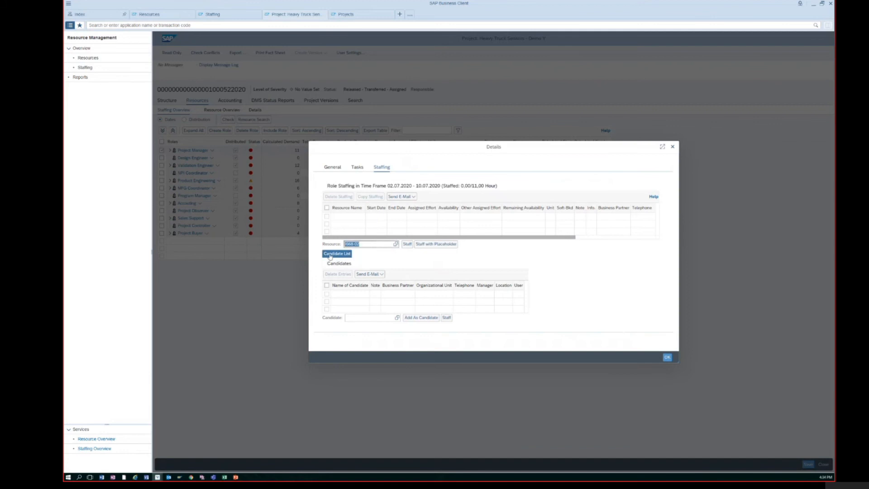
click(406, 244)
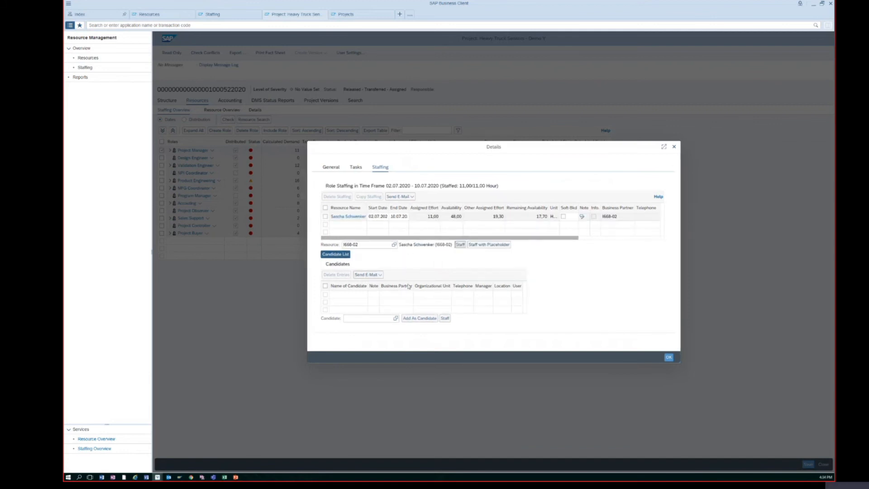
click(669, 358)
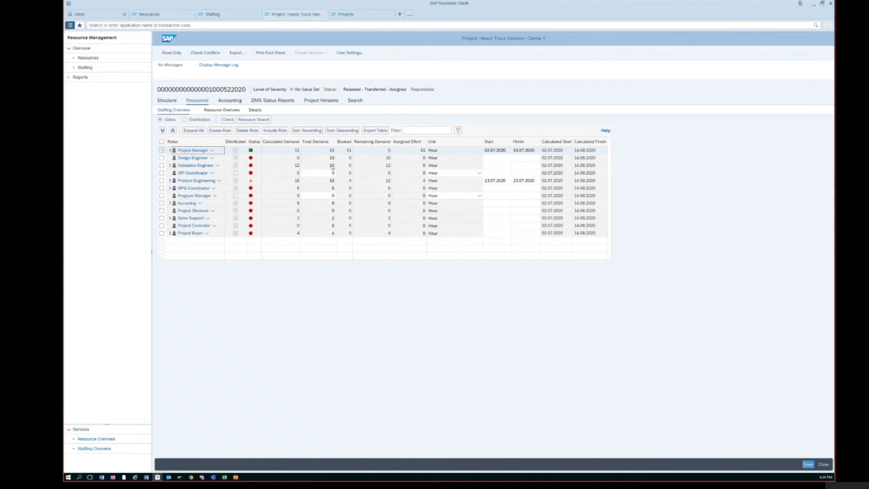
Update the Project Manager role according to its tasks and switch the project to read-only, saving the changes
click(212, 150)
click(198, 208)
click(175, 53)
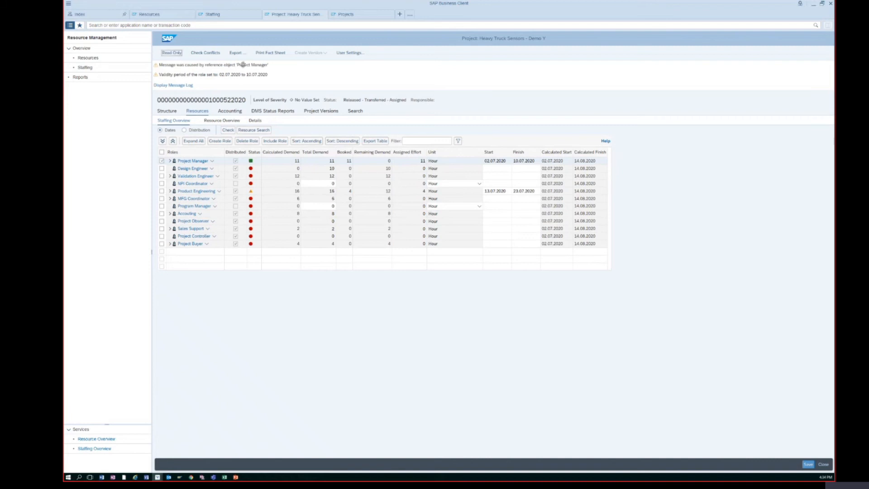
click(307, 129)
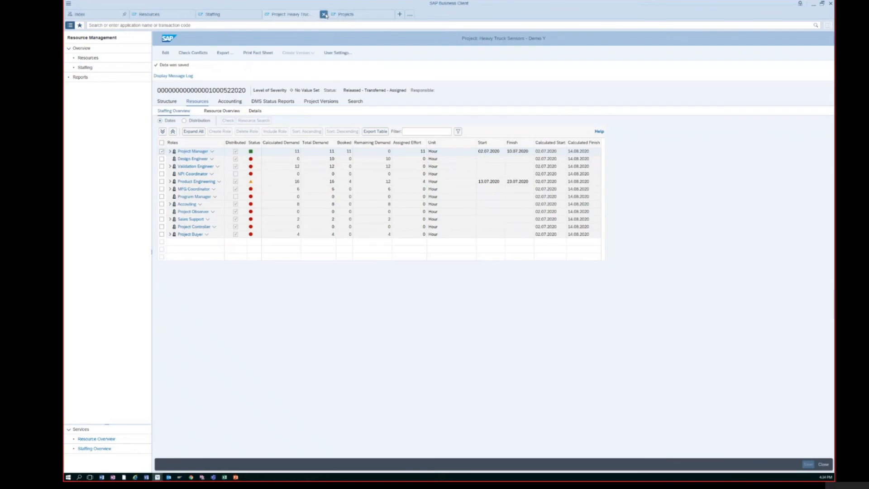
Close the project page and refresh both the staffing overview and the resources overview
click(323, 15)
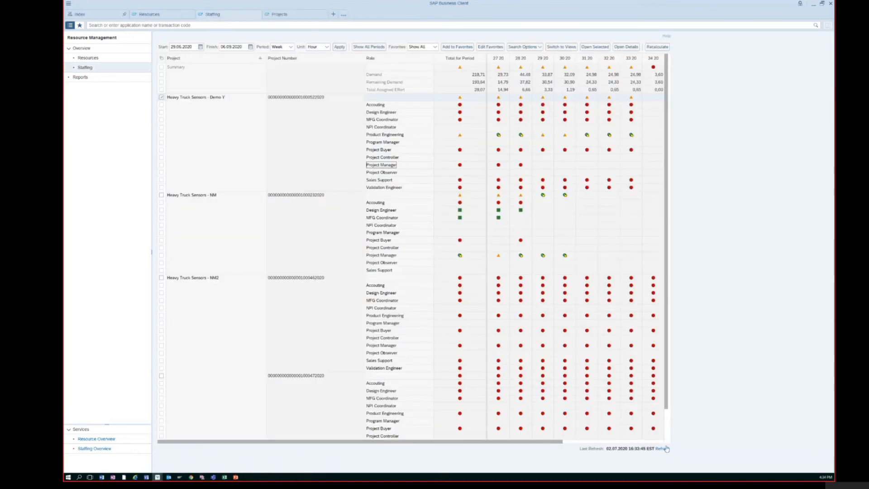
click(664, 448)
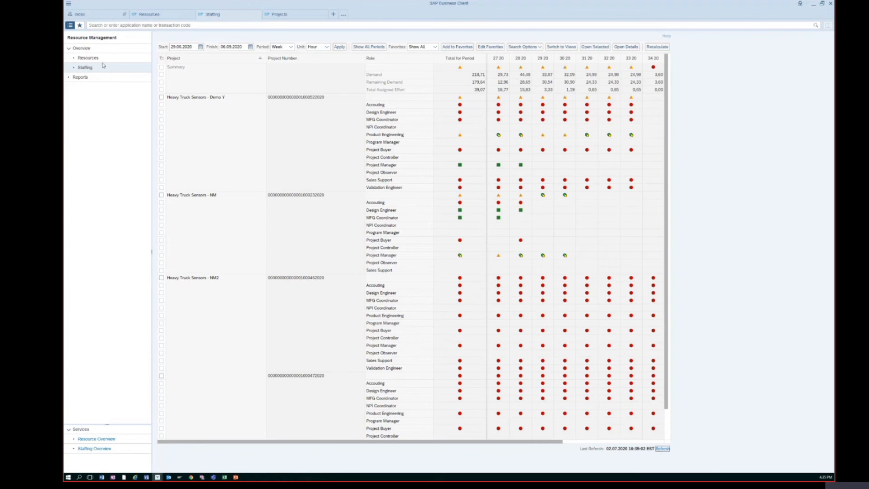
click(87, 58)
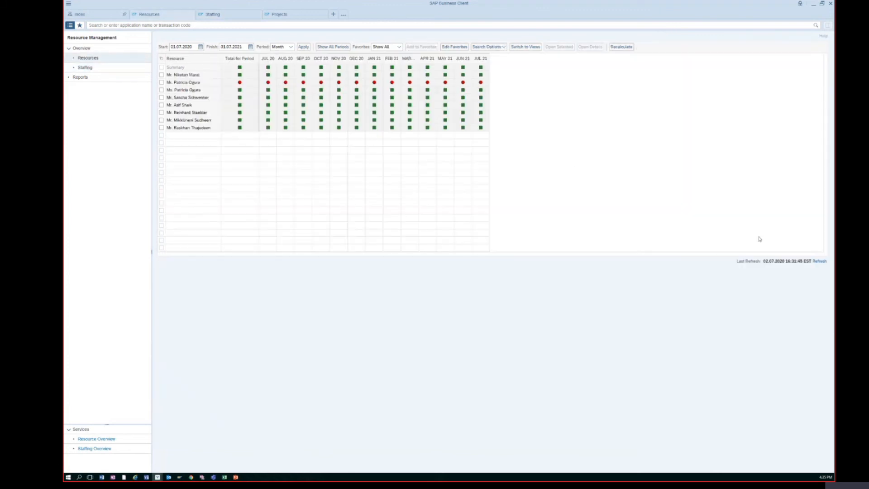
click(819, 261)
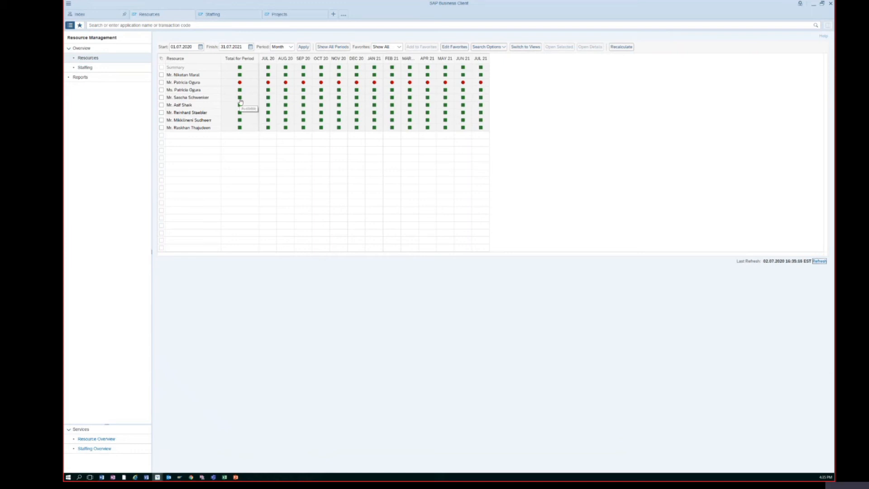
Open the resource overview of the person staffed as Project Manager, accepting the security alerts
click(186, 97)
double_click(172, 76)
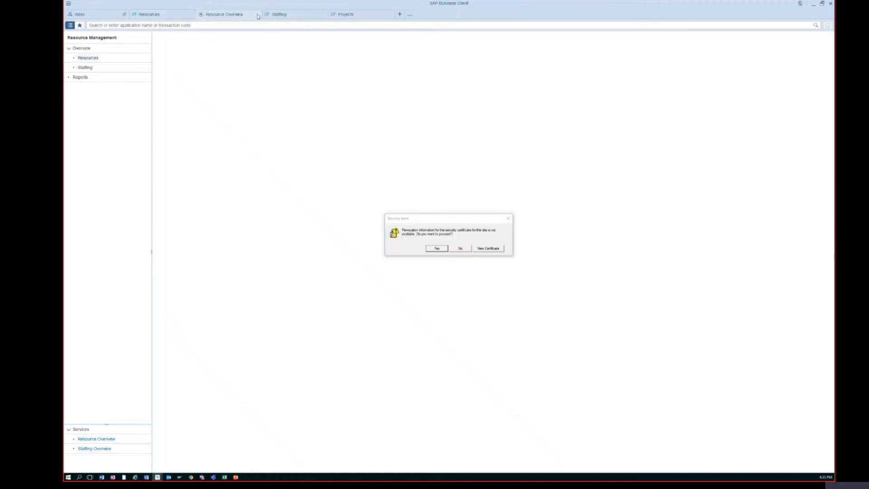
key(y)
key(y)
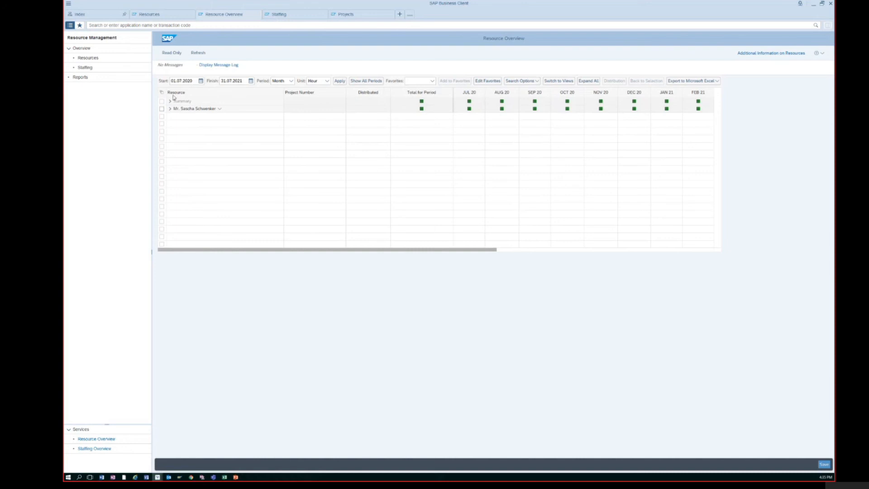
Expand all of the resource's assignments and show the additional information charts on availability and staffing
click(168, 112)
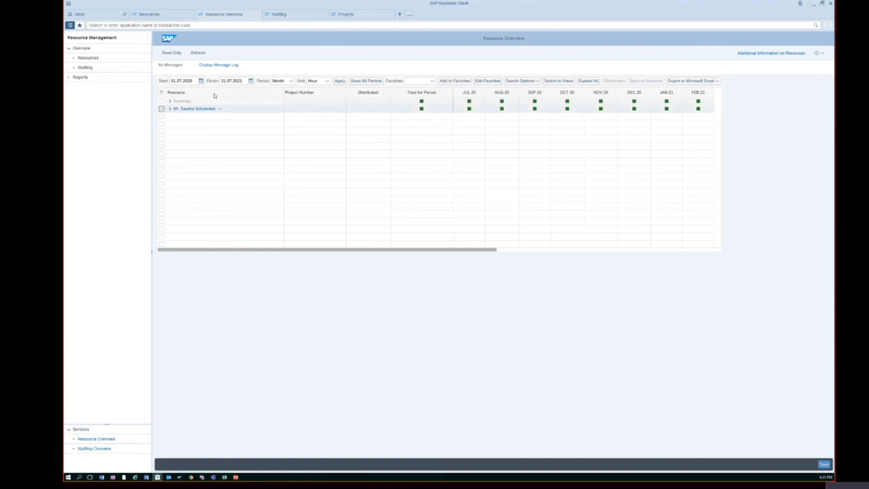
click(219, 109)
key(Escape)
click(588, 81)
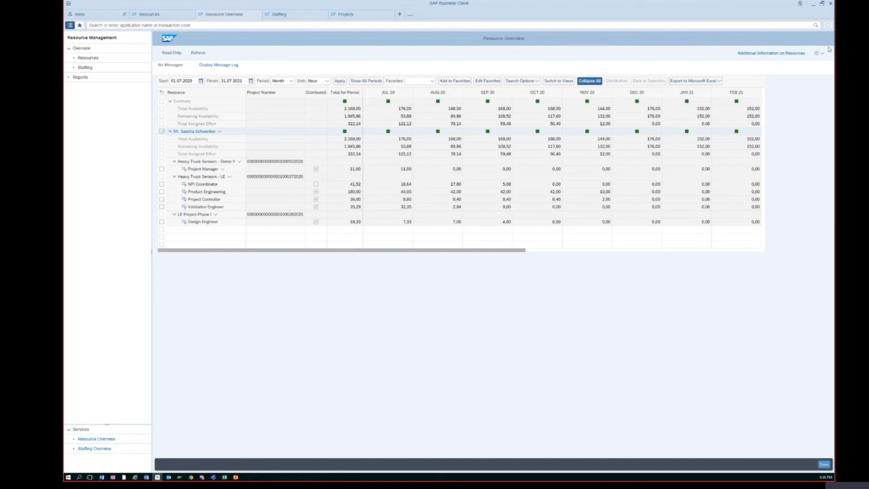
click(792, 53)
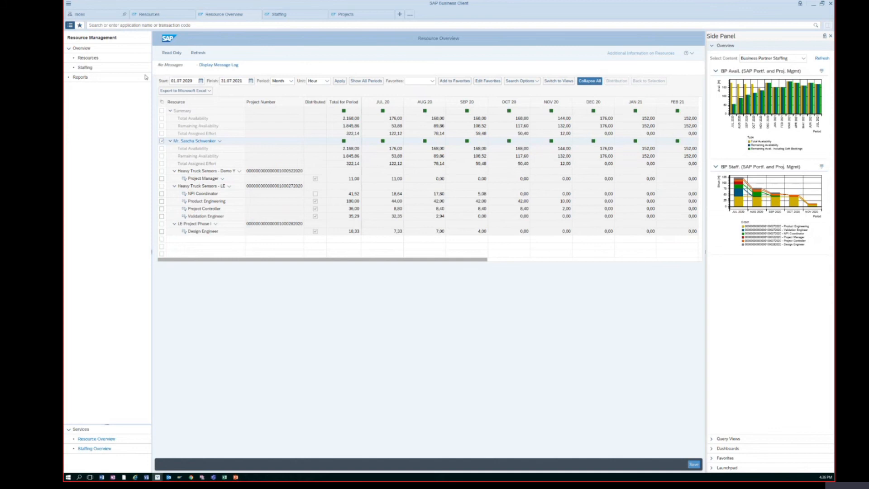
Revisit the resources and staffing overviews, then open the Heavy Truck Sensors - Demo Y project in Project Management, accepting the security alert
click(90, 58)
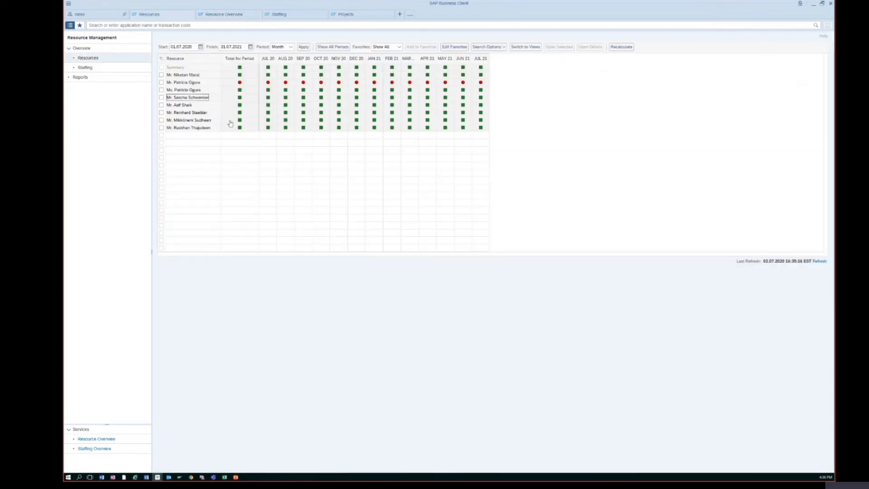
click(85, 68)
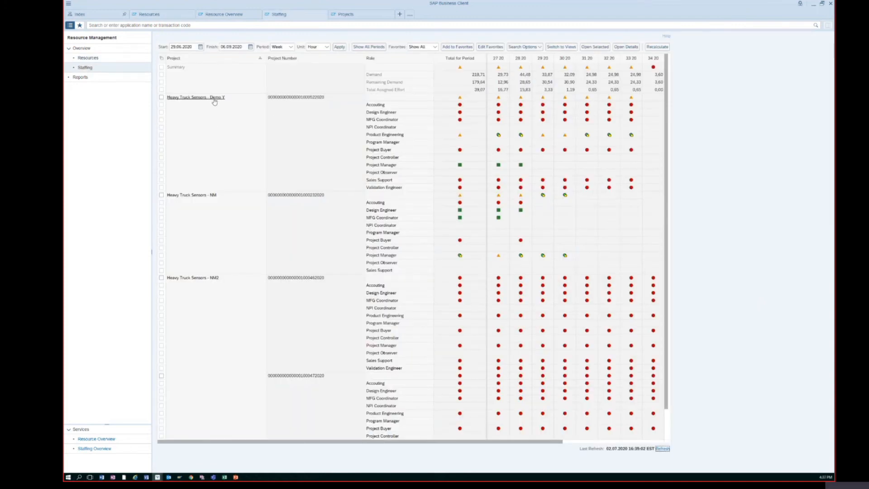
click(383, 14)
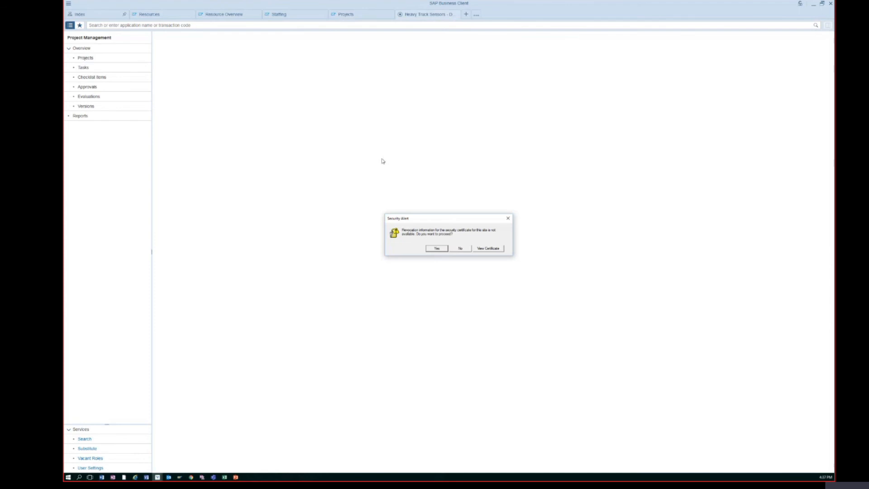
key(Return)
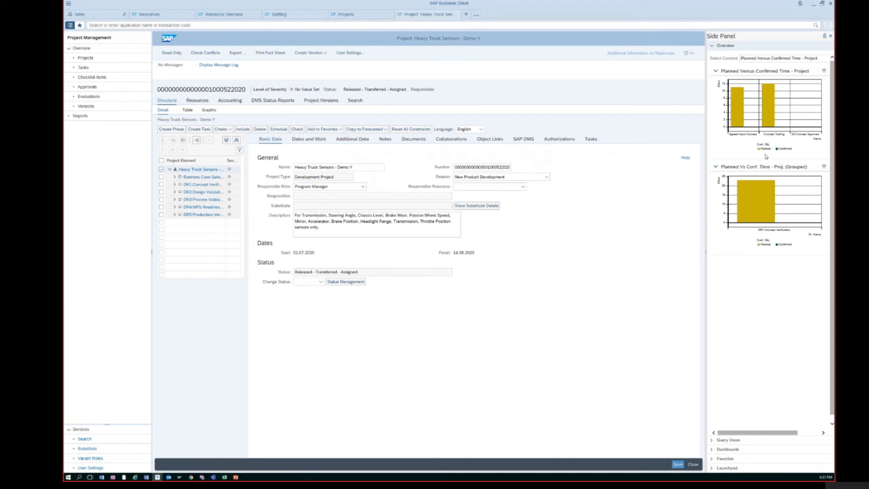
Examine the planned versus confirmed time charts of the Mock-up Samples and Signed DR1 tasks under DR1:Concept Verification, then close the charts
click(199, 185)
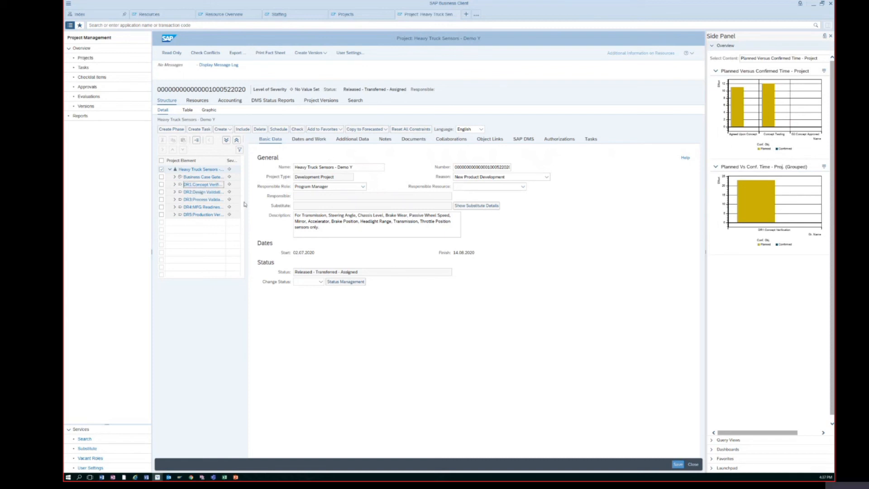
click(175, 184)
click(204, 200)
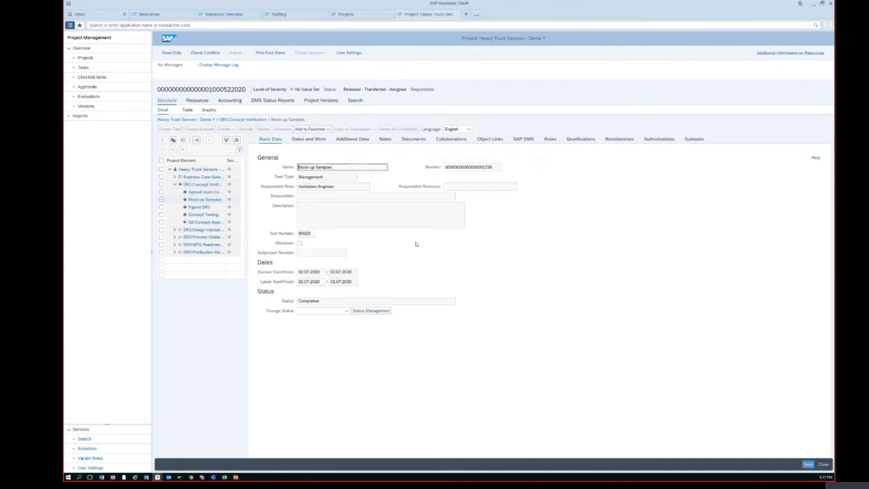
click(786, 54)
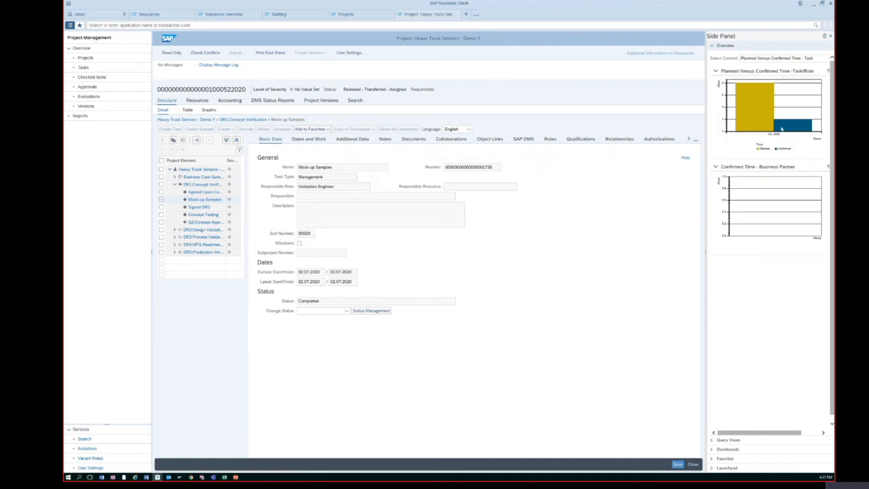
mouse_move(750, 92)
click(207, 208)
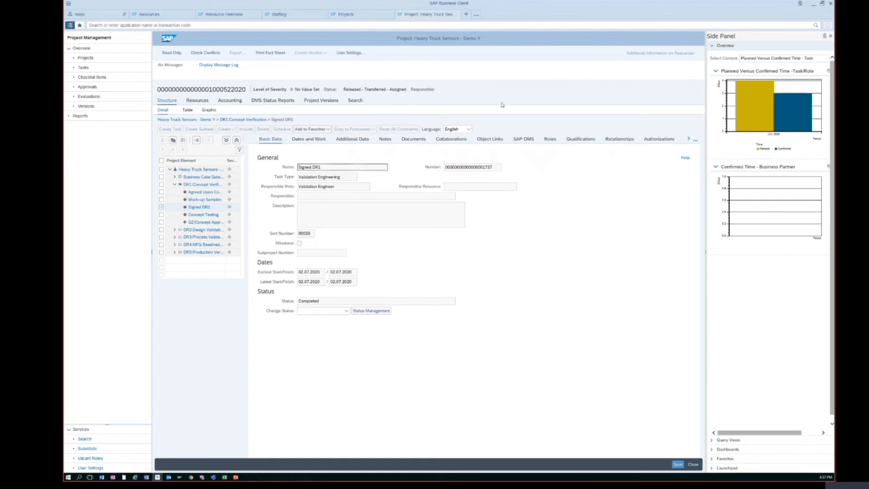
click(831, 37)
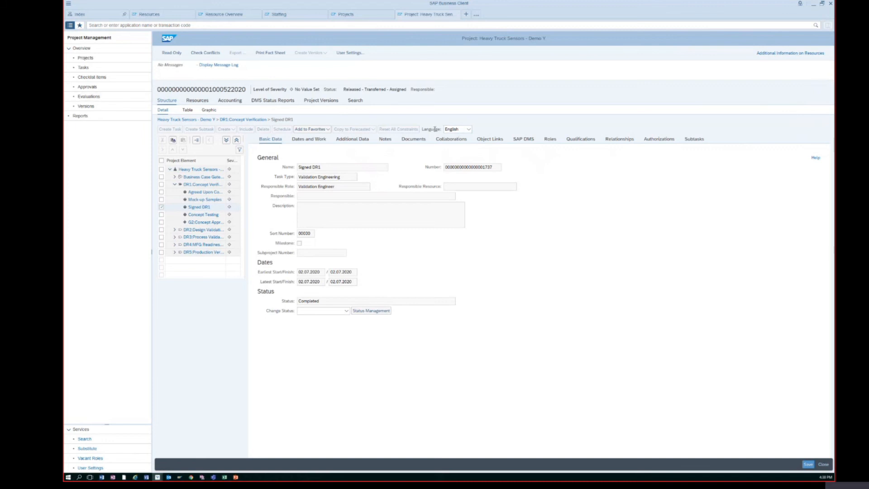
Search the project for phases without criteria and look at the search criteria and the searchable object types
click(355, 100)
click(169, 192)
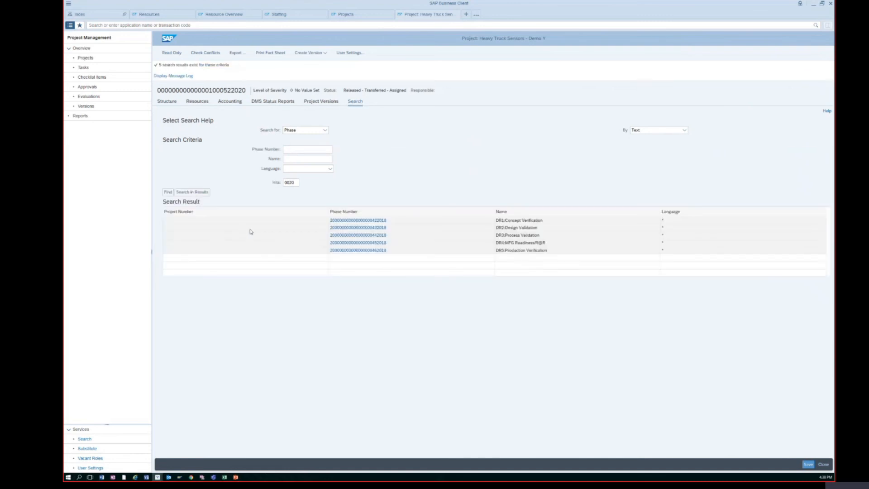
click(298, 149)
click(319, 168)
click(443, 163)
click(325, 129)
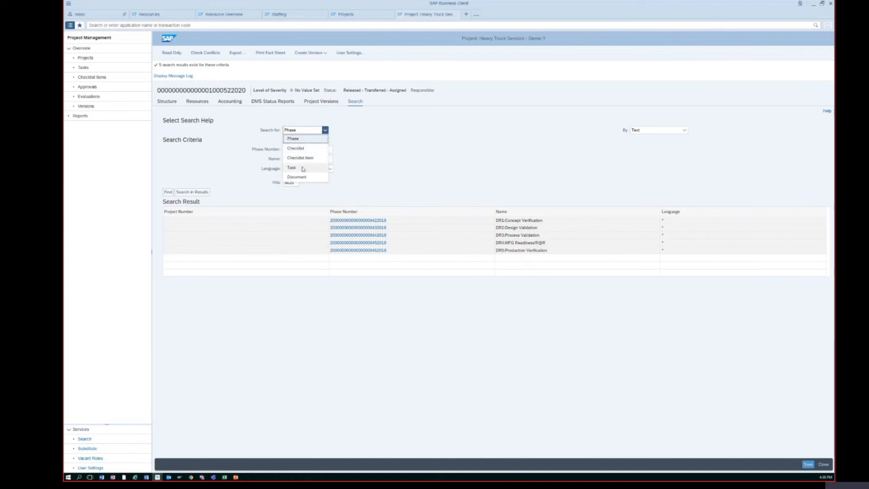
click(401, 135)
Look at the project versions and create a version of the Heavy Truck Sensors - Demo Y project, choosing an entry for its version
click(316, 102)
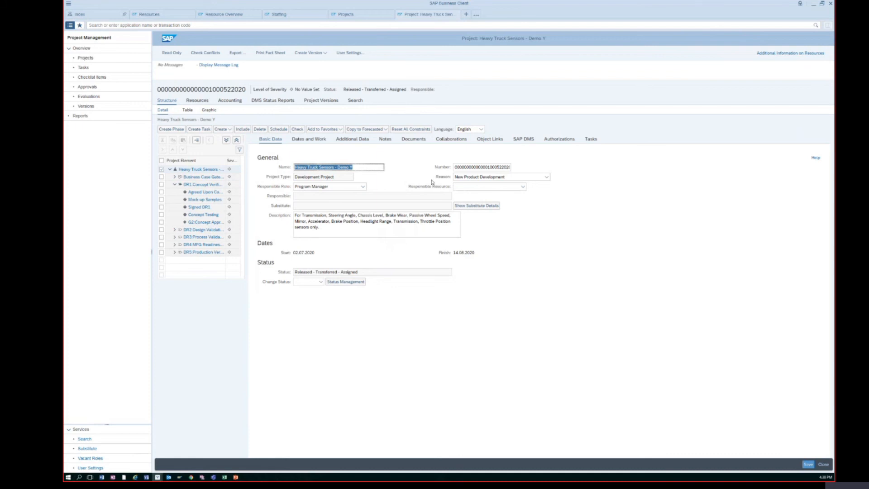
click(311, 53)
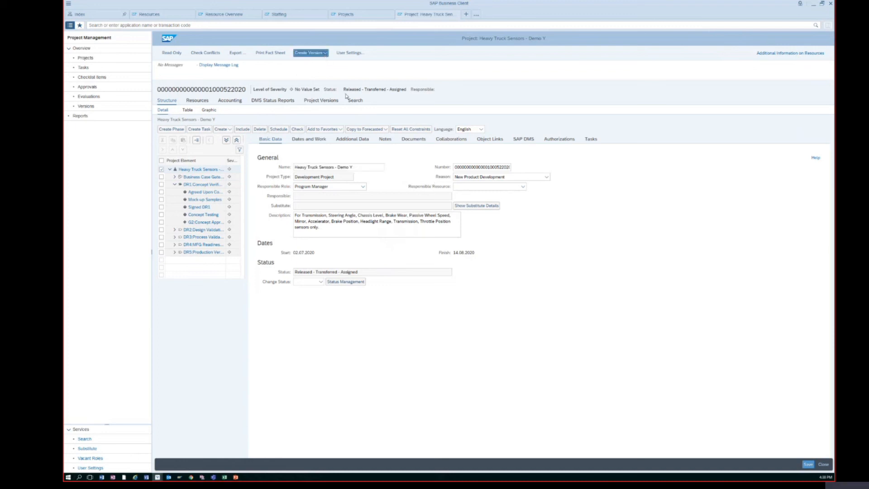
click(312, 62)
click(261, 103)
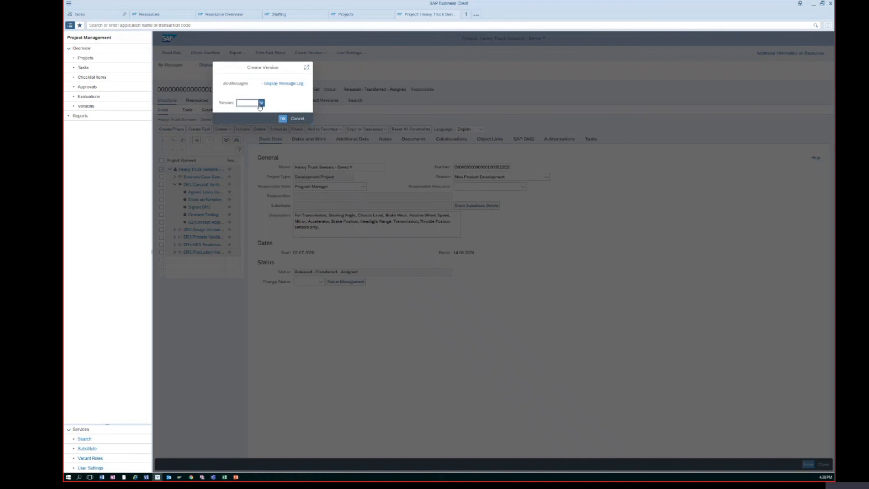
click(256, 112)
click(282, 119)
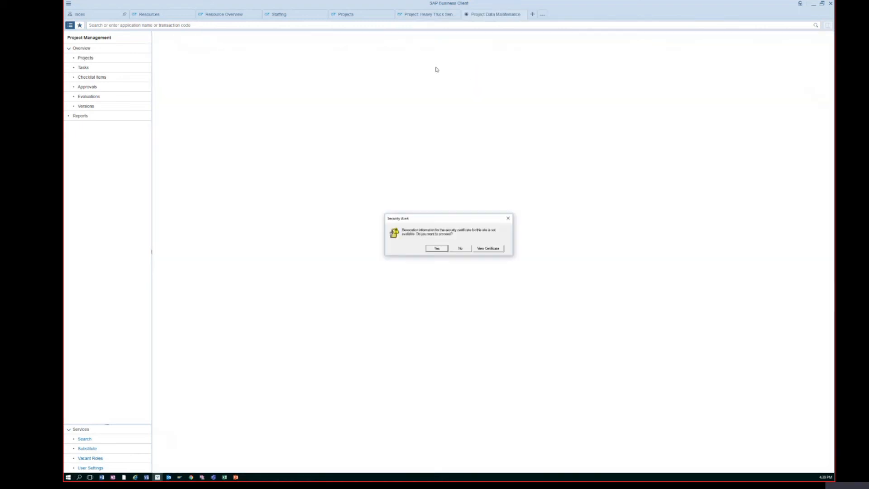
Accept the security alert, look over the structure and resources of the GSNAP01 snapshot, and close the snapshot
click(435, 248)
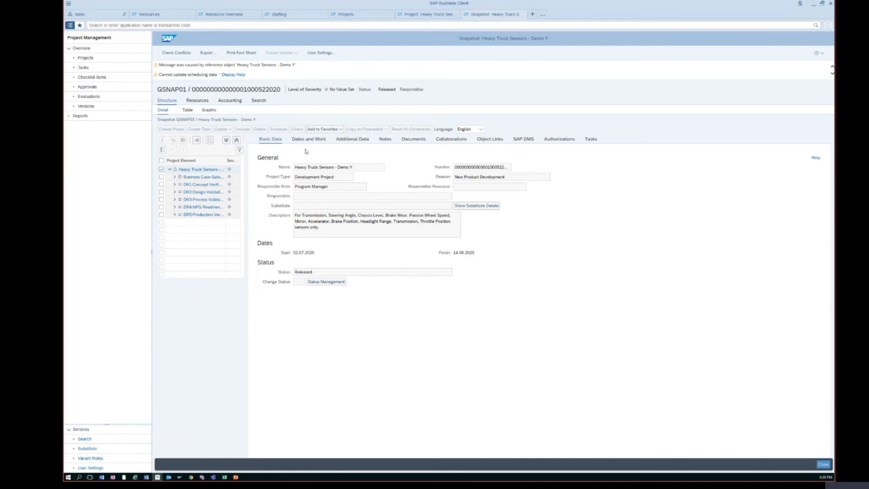
click(199, 101)
click(167, 100)
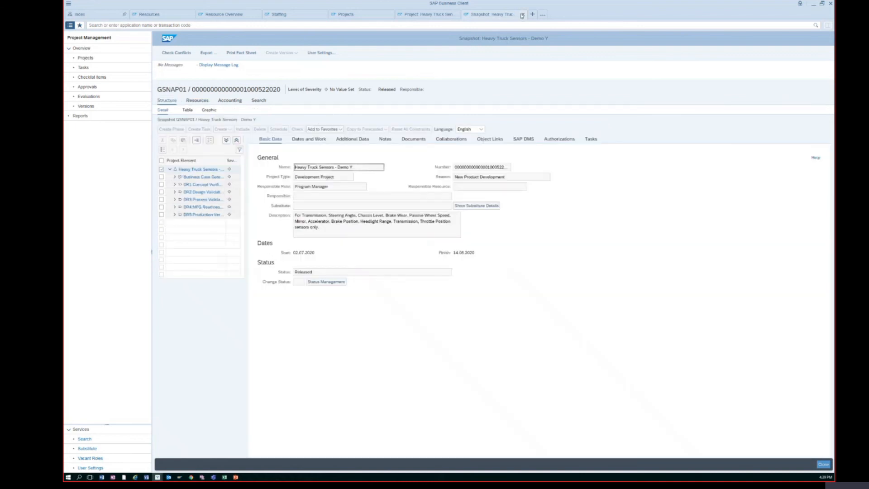
click(523, 15)
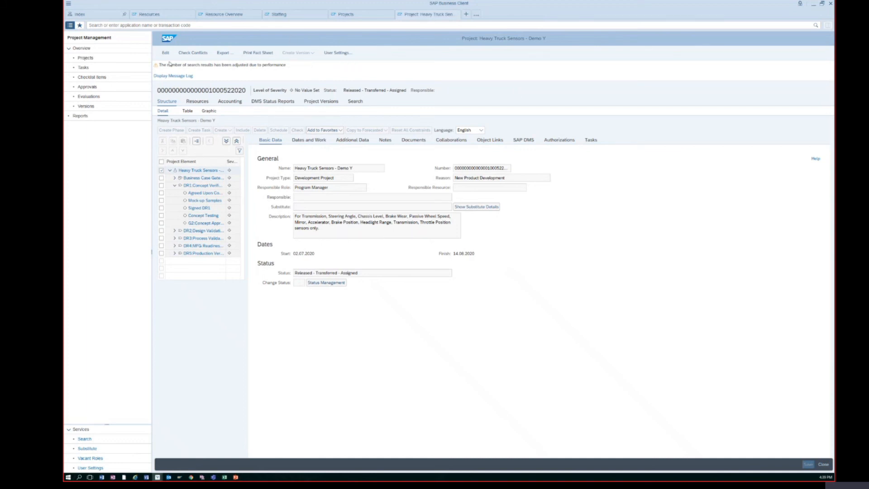
Create simulation version GSIM01 of the Heavy Truck Sensors - Demo Y project, accepting the security alert, and close the simulation
click(165, 53)
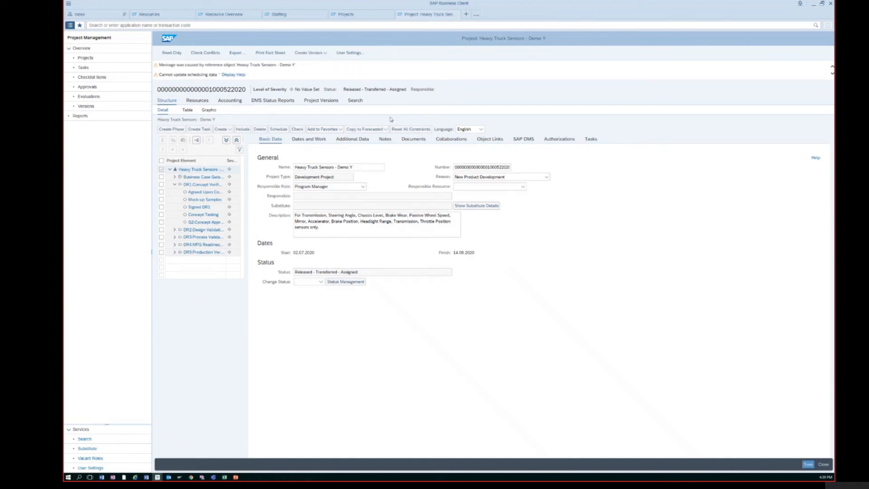
click(324, 53)
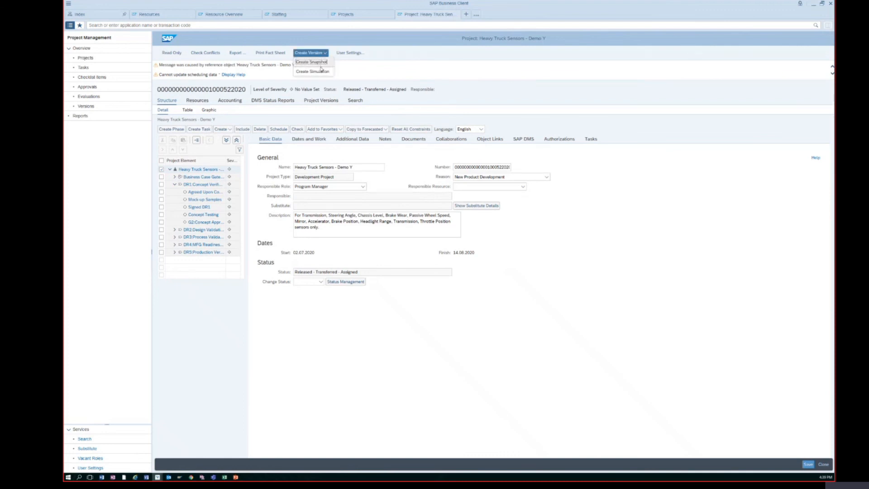
click(316, 71)
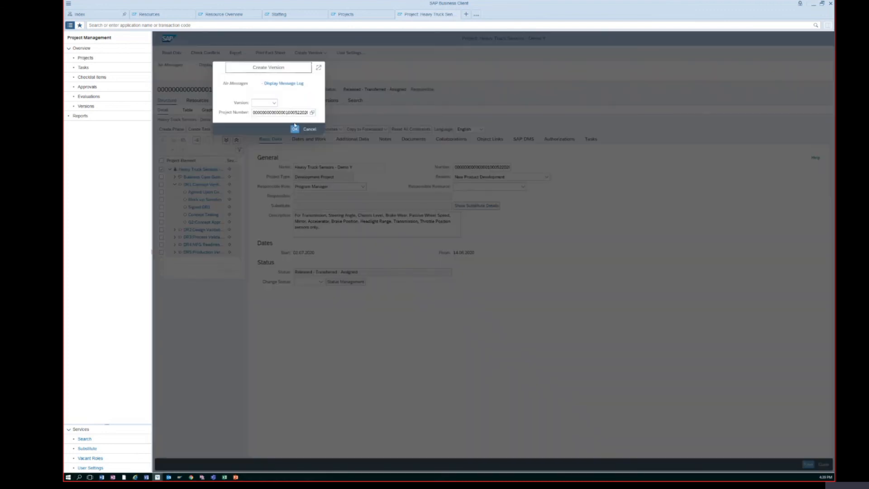
click(273, 105)
click(267, 111)
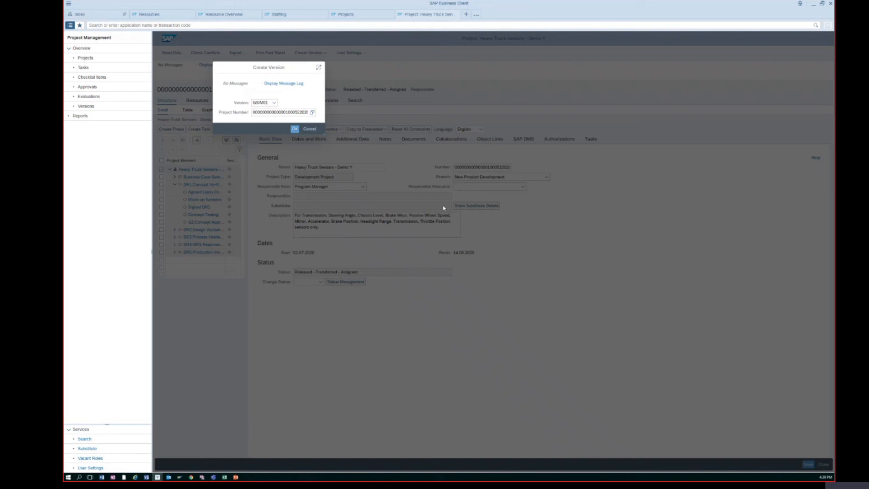
key(Return)
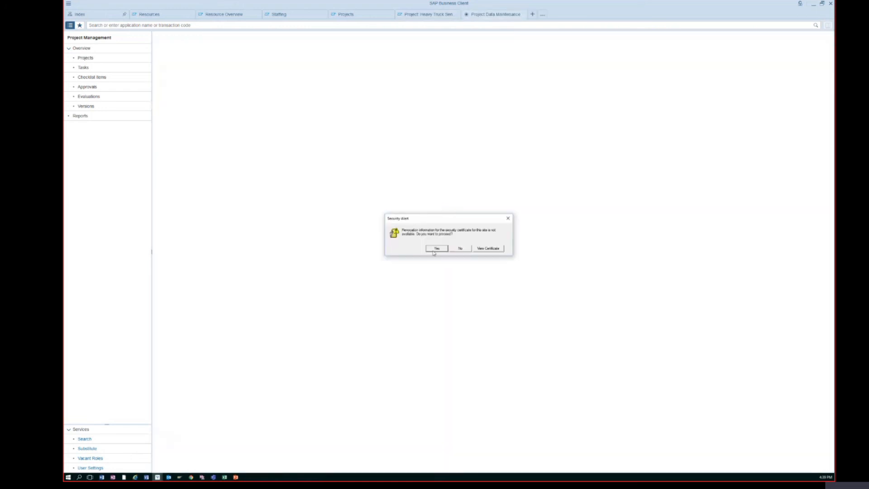
click(433, 250)
click(424, 274)
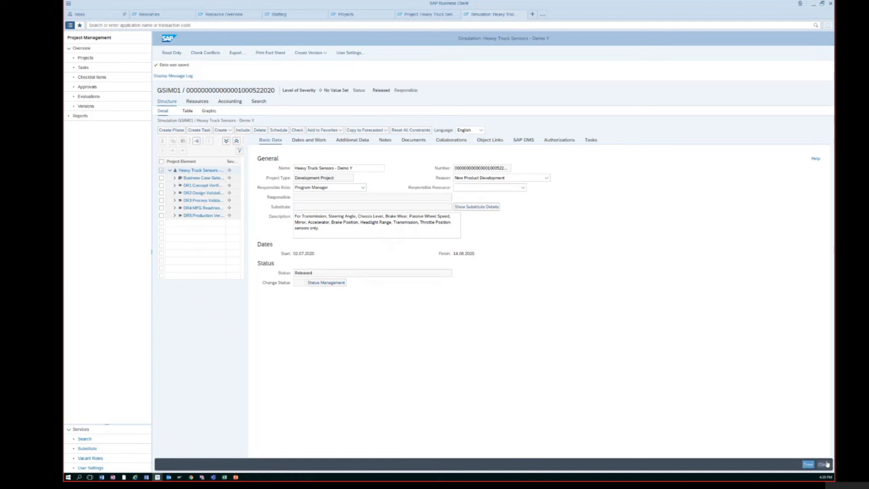
click(827, 466)
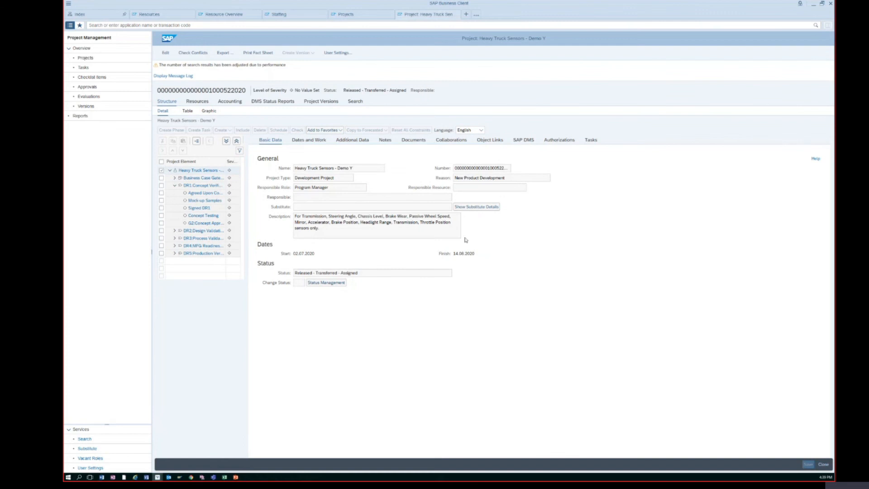
Review the snapshots and simulations listed among the project versions of Heavy Truck Sensors - Demo Y
click(316, 101)
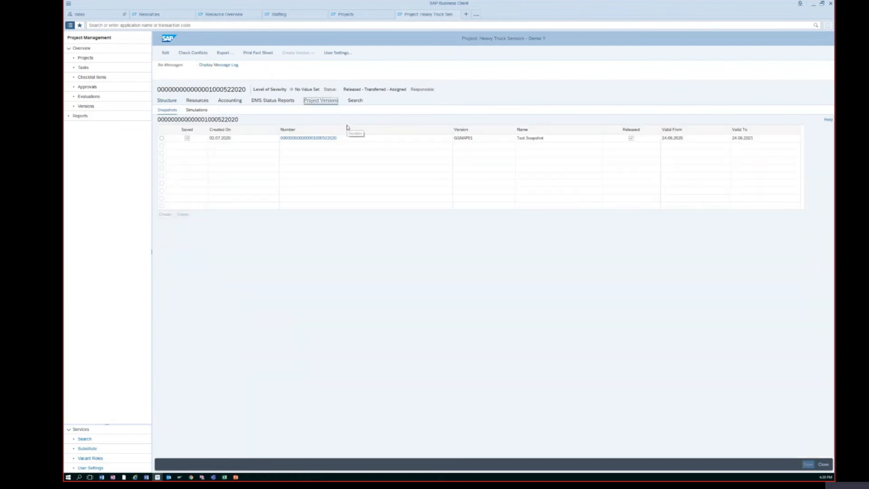
click(199, 110)
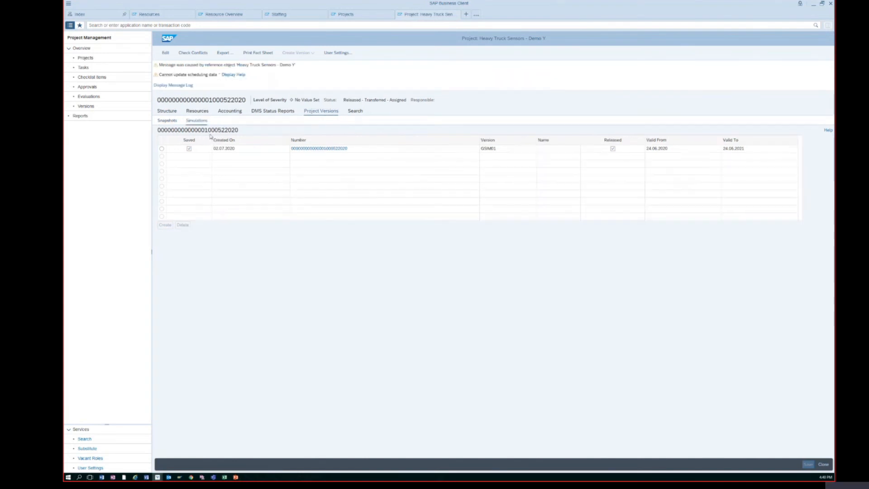
click(166, 121)
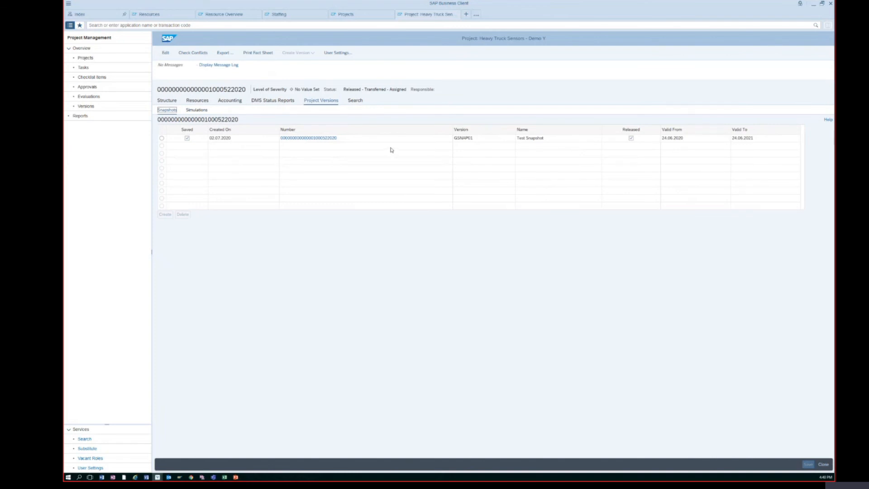
Refresh the project list and compare Heavy Truck Sensors - Demo Y with its snapshot version GSNAP01, accepting the security alert
click(345, 16)
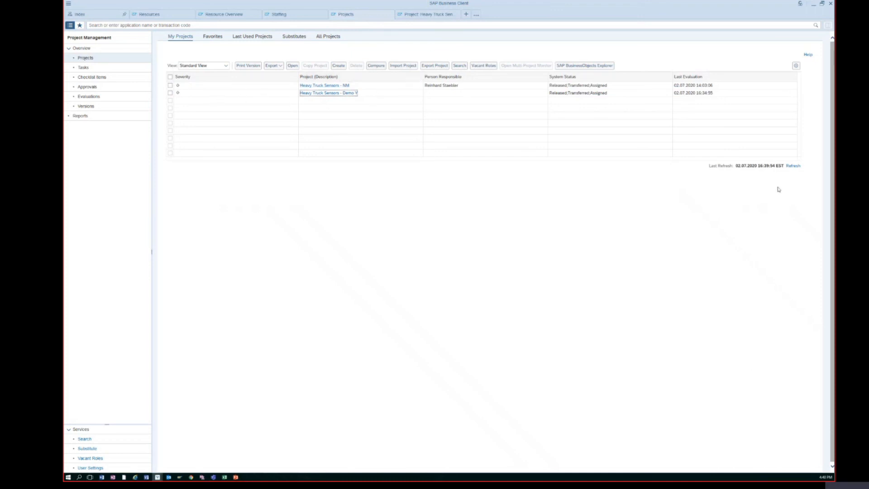
click(792, 166)
click(170, 93)
click(171, 92)
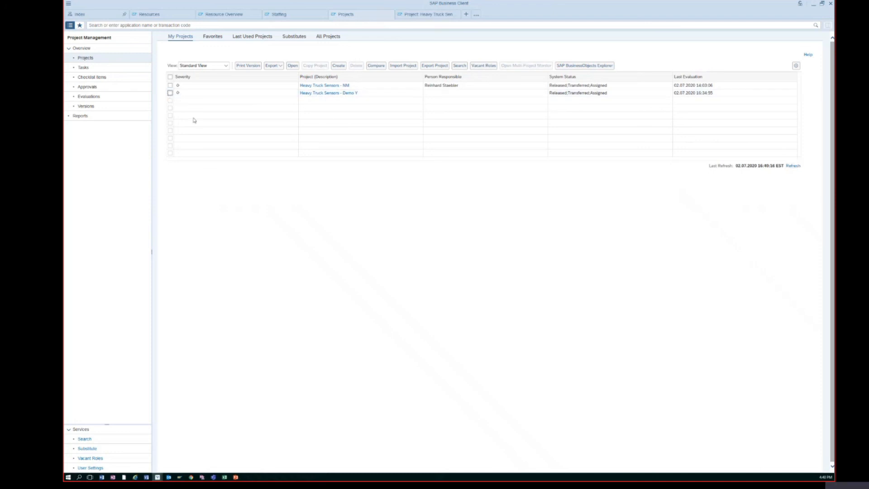
click(170, 92)
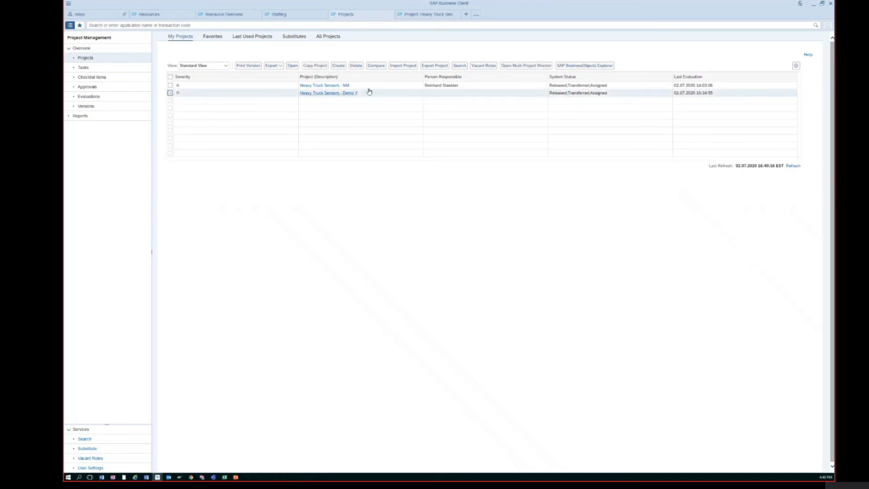
click(376, 66)
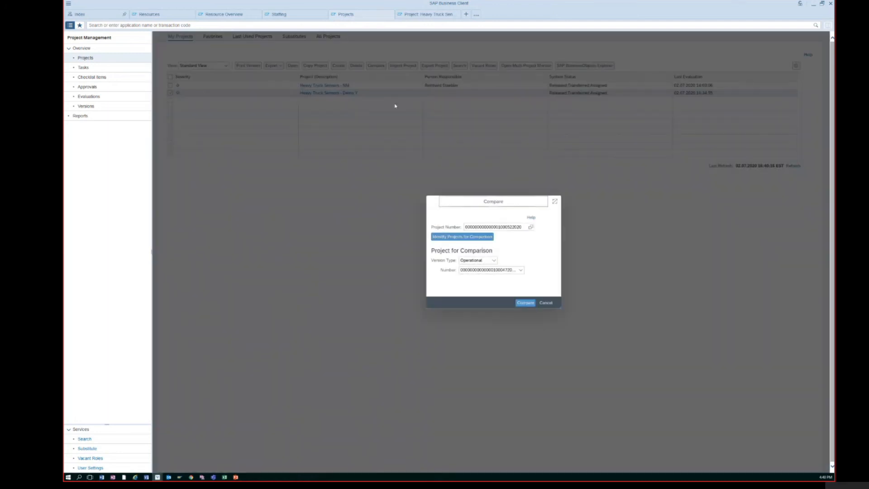
click(495, 263)
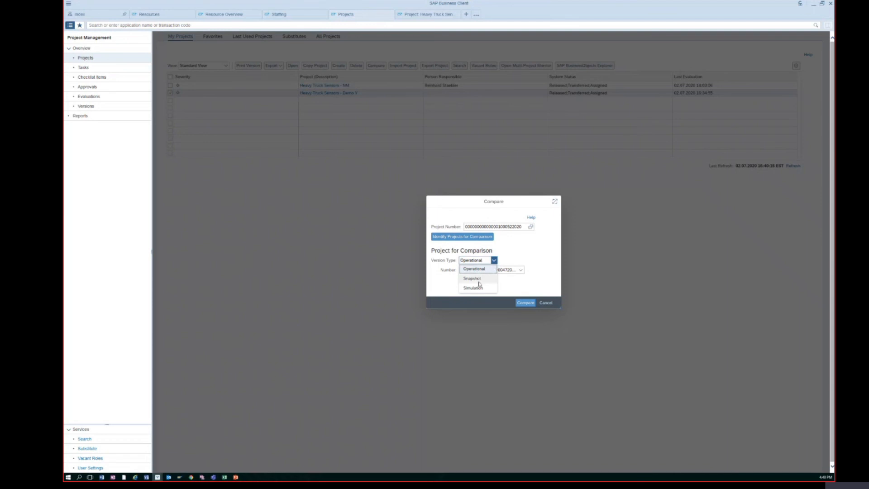
click(478, 280)
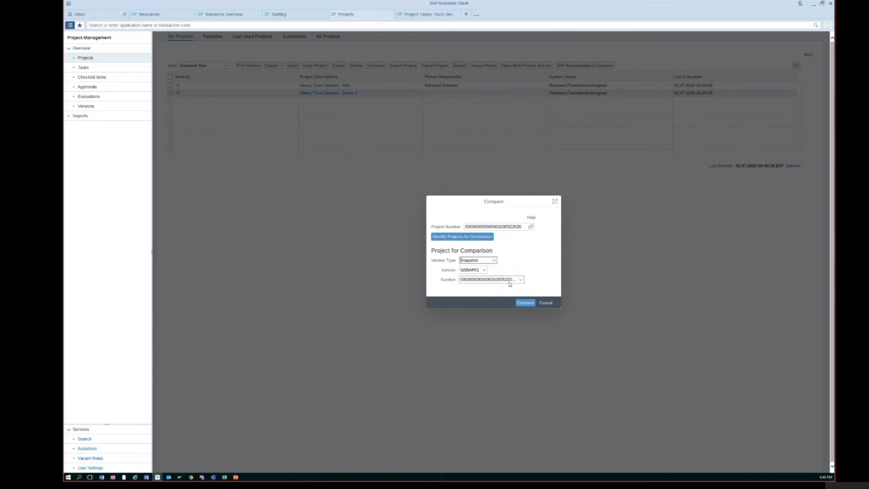
click(520, 303)
click(520, 303)
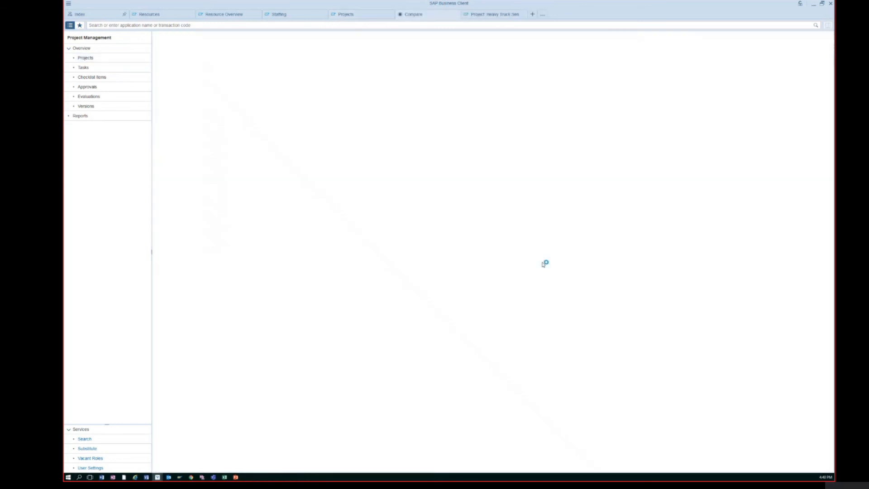
click(436, 248)
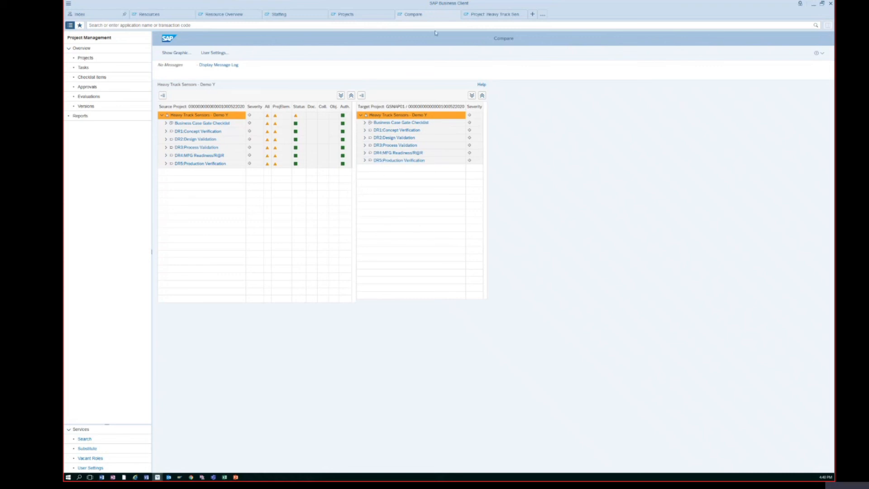
Show the snapshot comparison as a graphic, accepting the security prompts, and close the graphic and the comparison
click(191, 58)
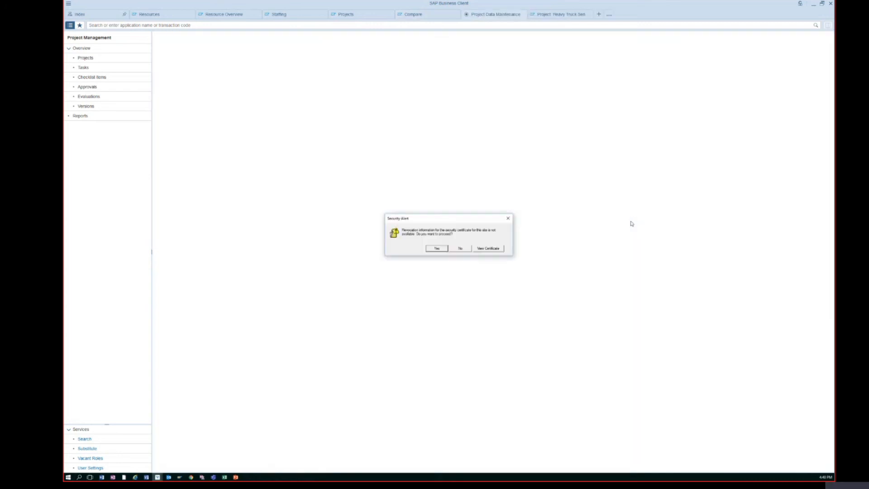
click(455, 249)
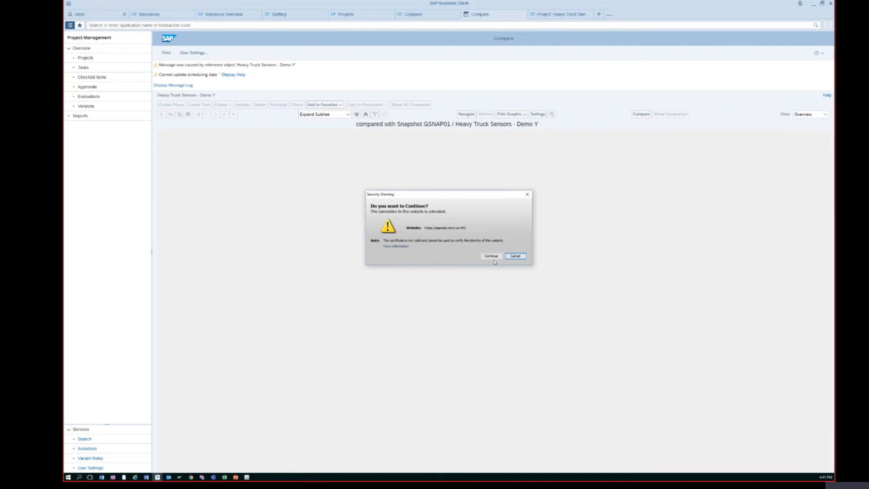
click(494, 256)
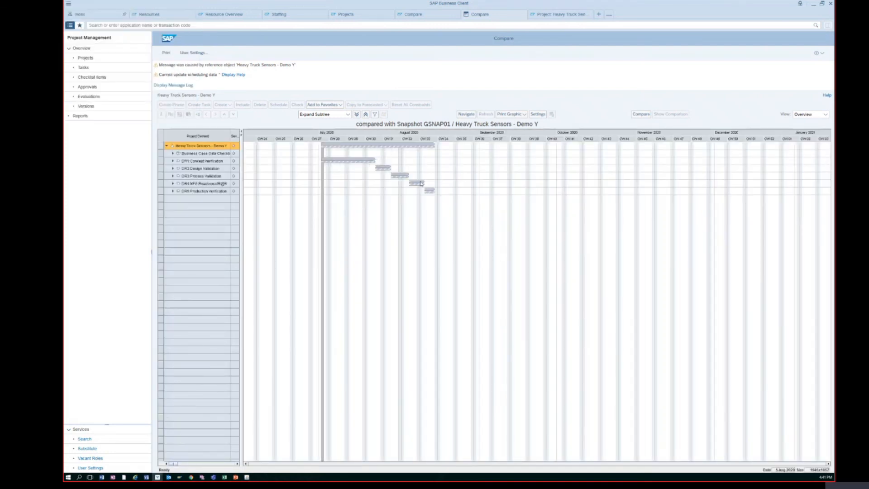
click(523, 14)
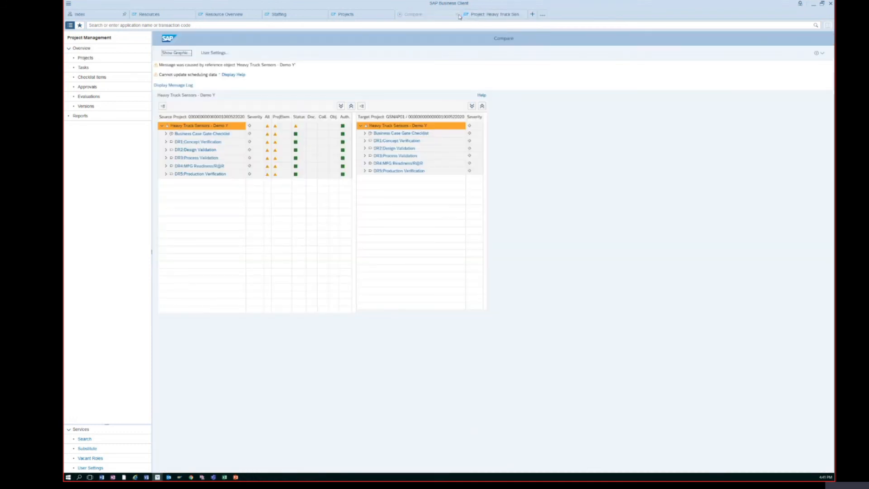
click(457, 14)
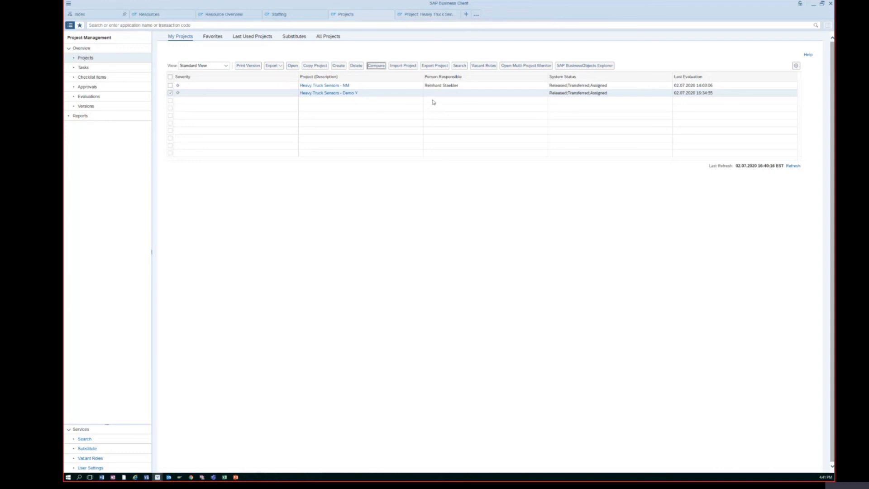
Close the projects list, the open project, the staffing view and the resource overview, switching the resource overview to read-only before closing it
click(391, 14)
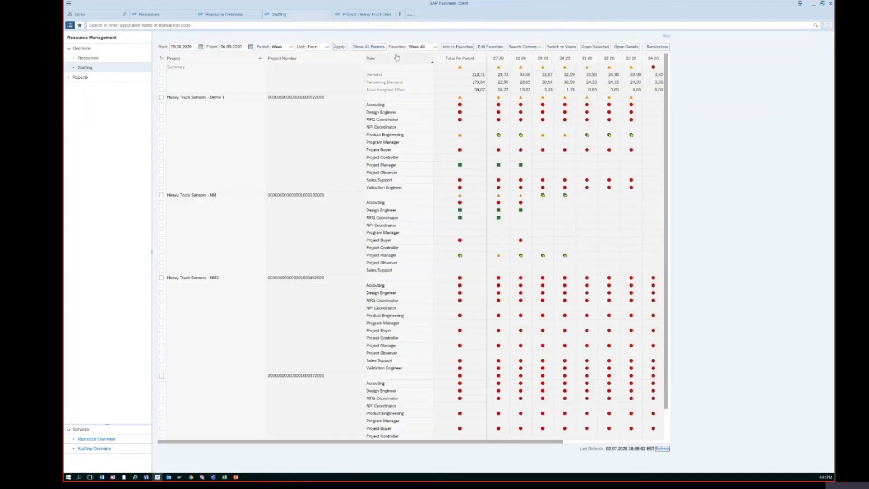
click(392, 14)
click(324, 15)
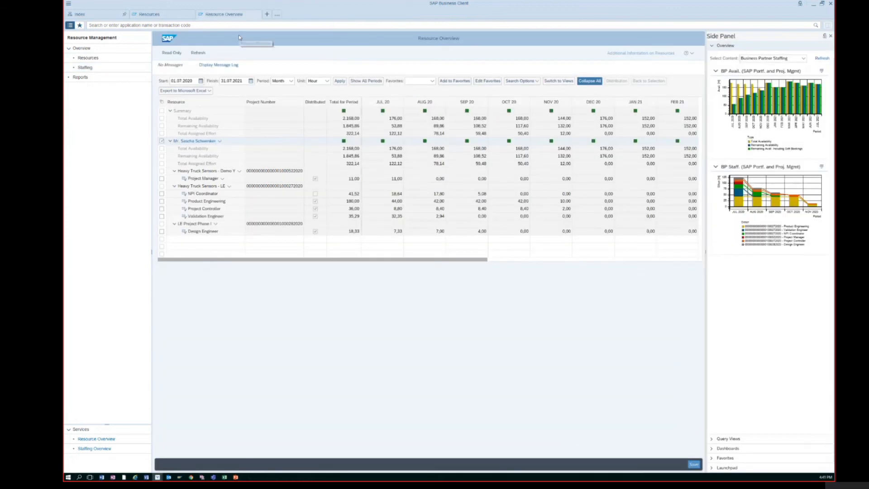
click(258, 14)
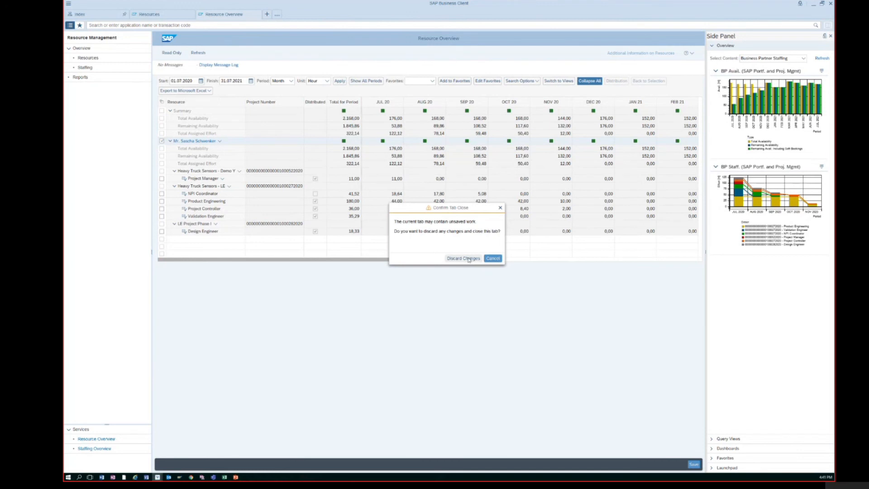
click(492, 259)
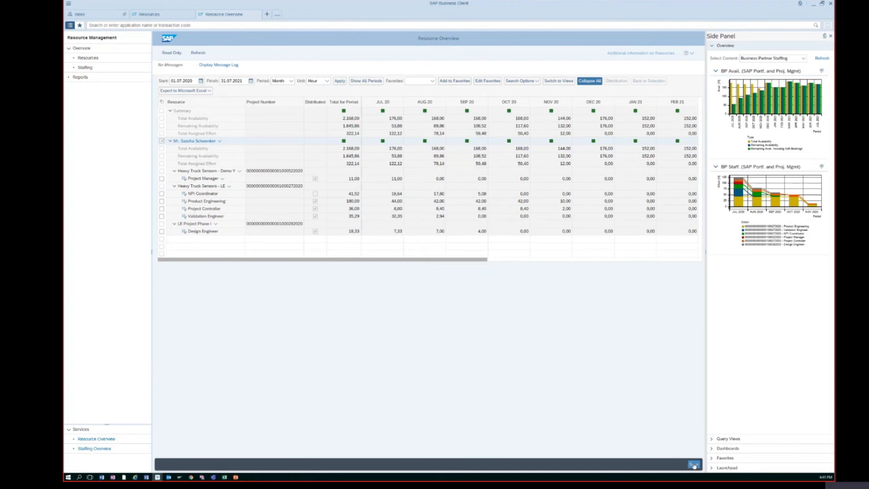
click(173, 53)
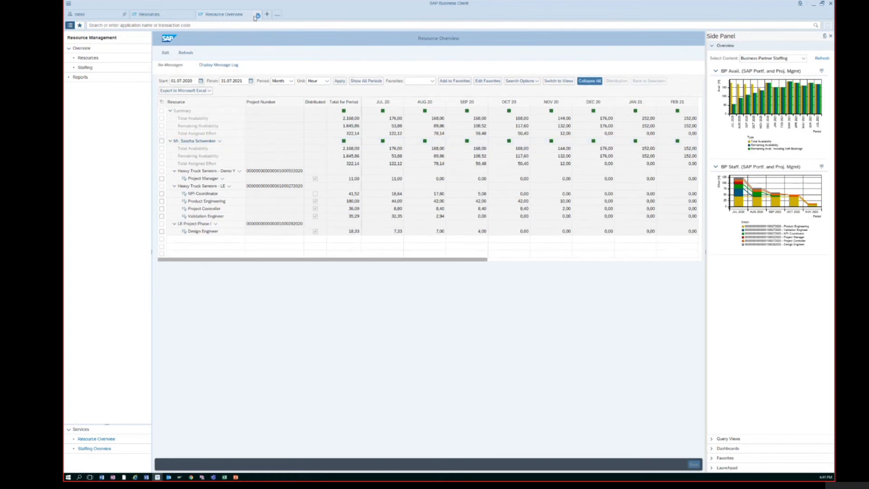
click(256, 14)
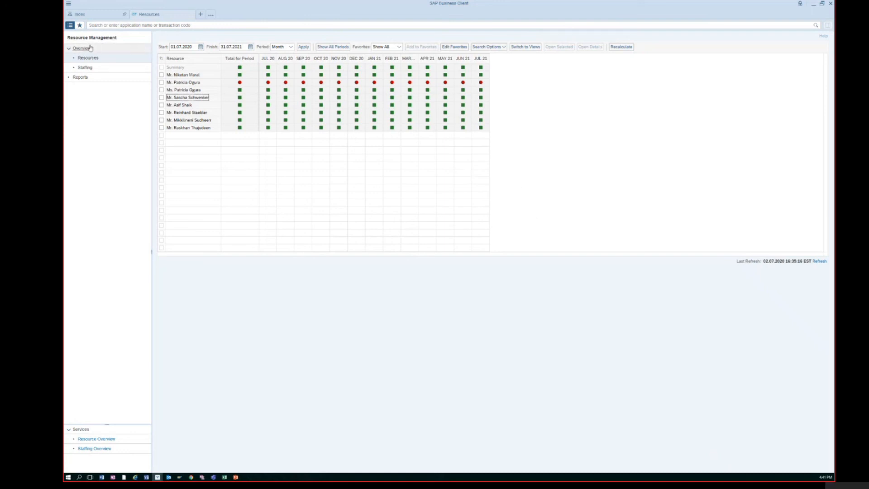
Return to the start page and reopen the Project Management projects list, accepting the security alert
click(104, 15)
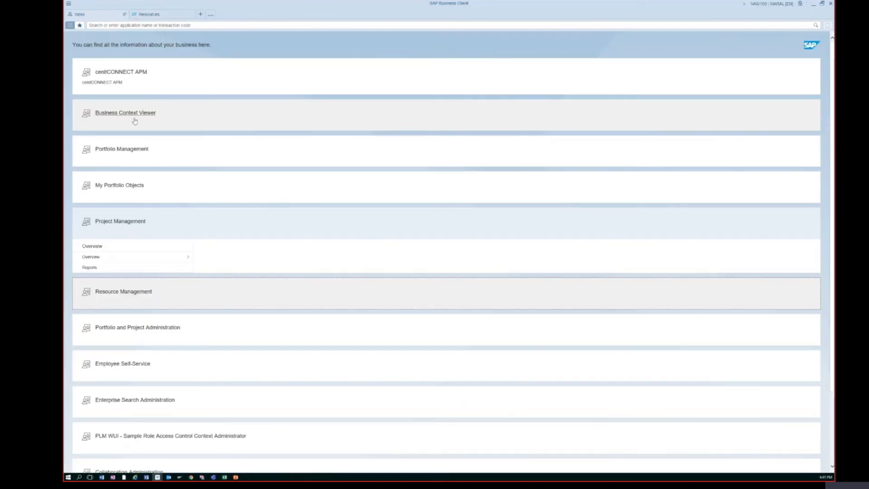
click(119, 225)
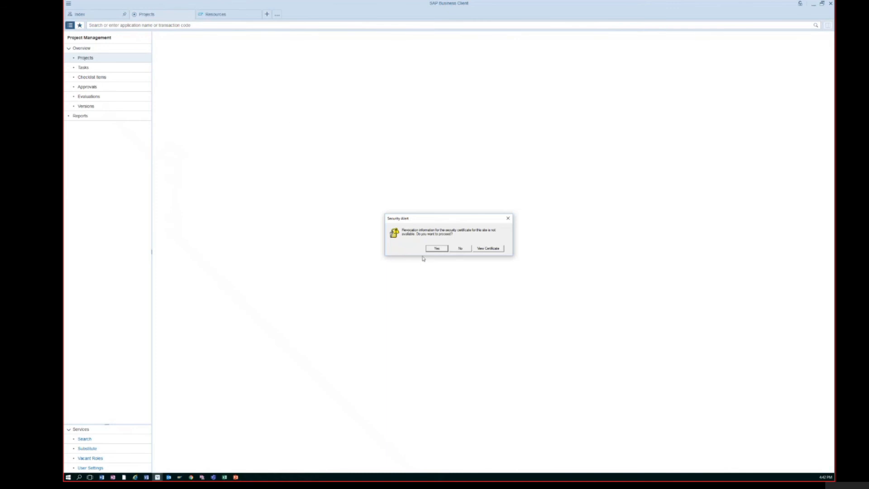
click(436, 248)
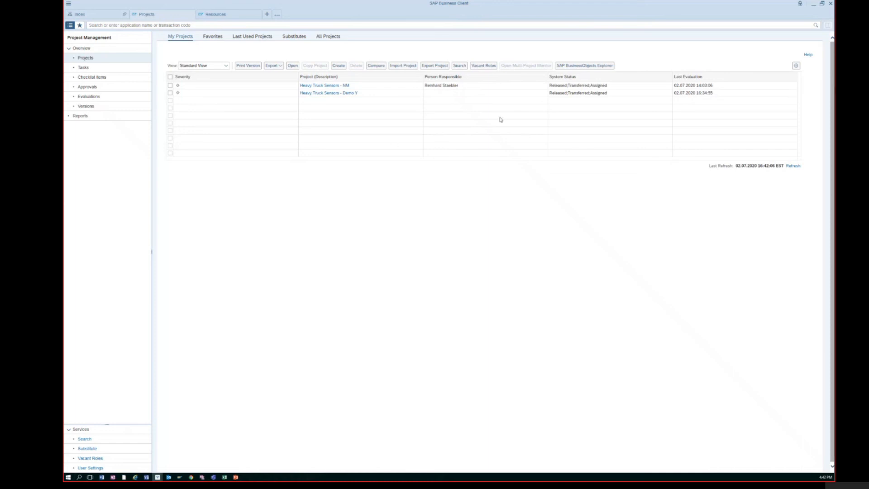
Open Heavy Truck Sensors - NM and Heavy Truck Sensors - Demo Y together in the Multi-Project Monitor, accepting the security prompts
click(170, 85)
click(170, 92)
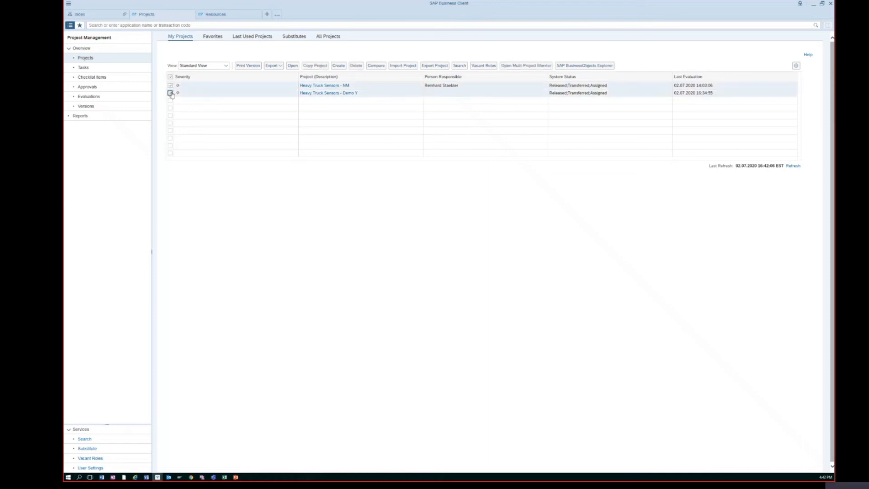
click(533, 67)
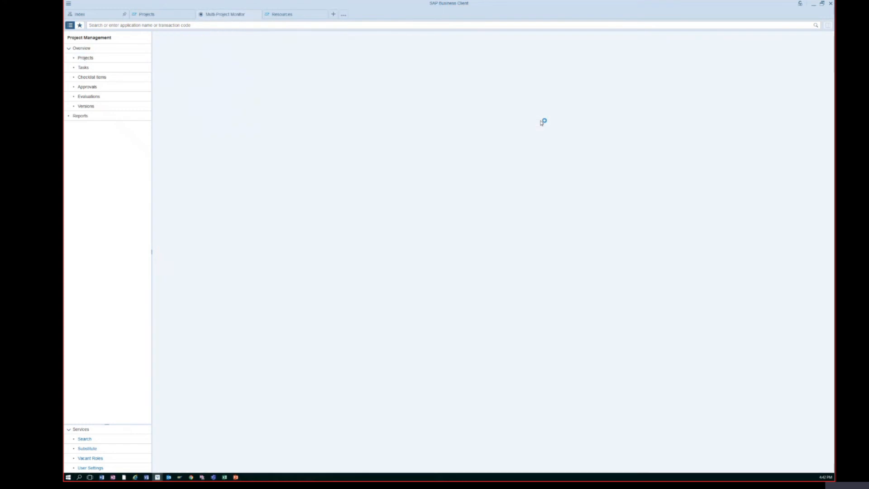
key(y)
key(y)
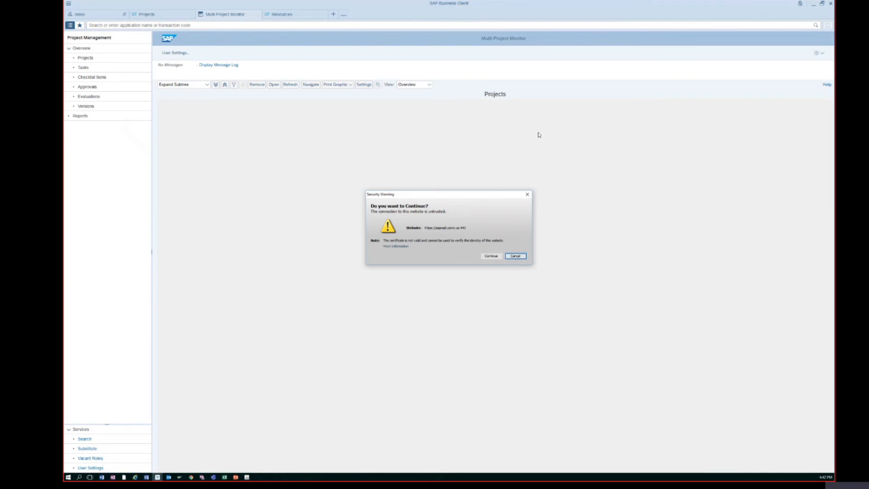
click(488, 257)
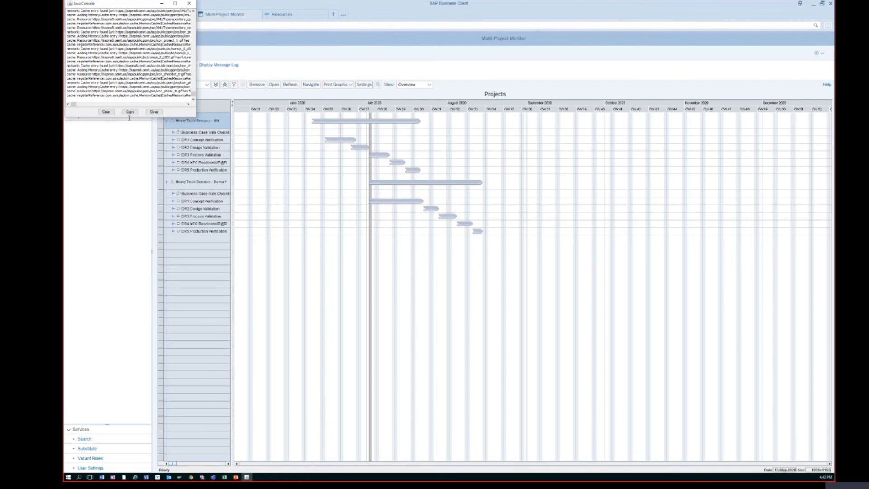
Dismiss the Java console, widen the monitor's table to expose the duration and date columns, and close the Multi-Project Monitor
click(155, 112)
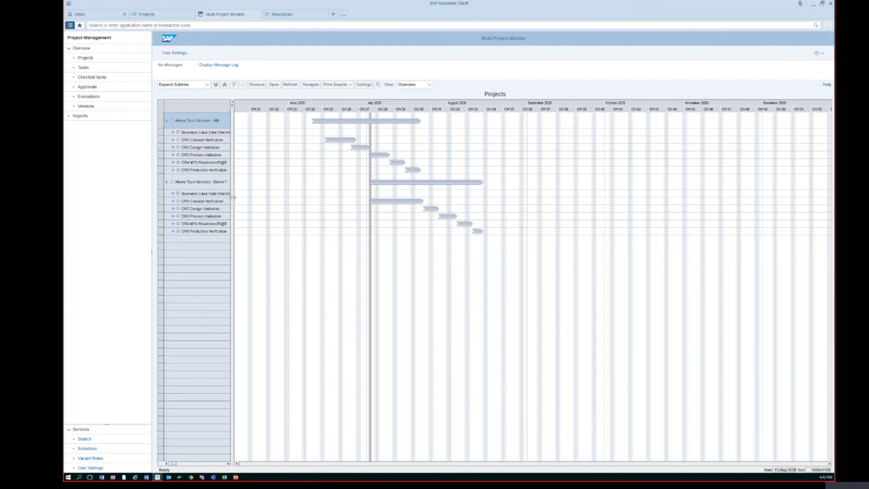
drag(290, 204, 394, 220)
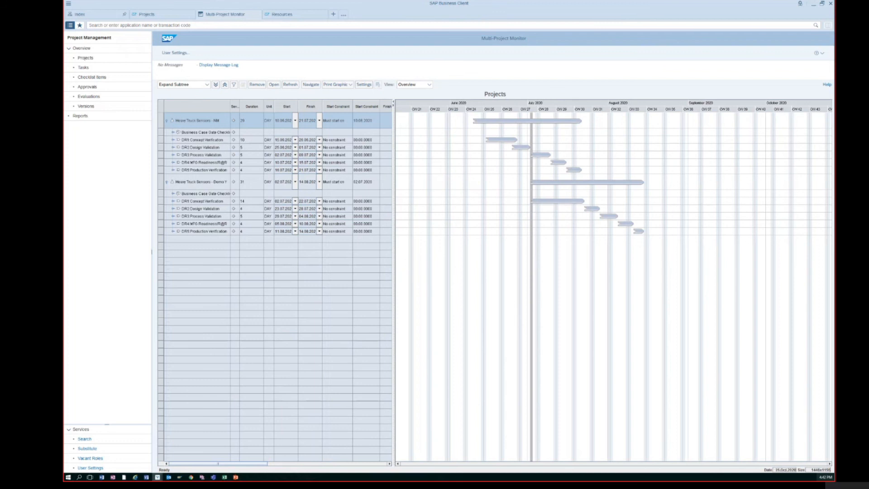
click(257, 15)
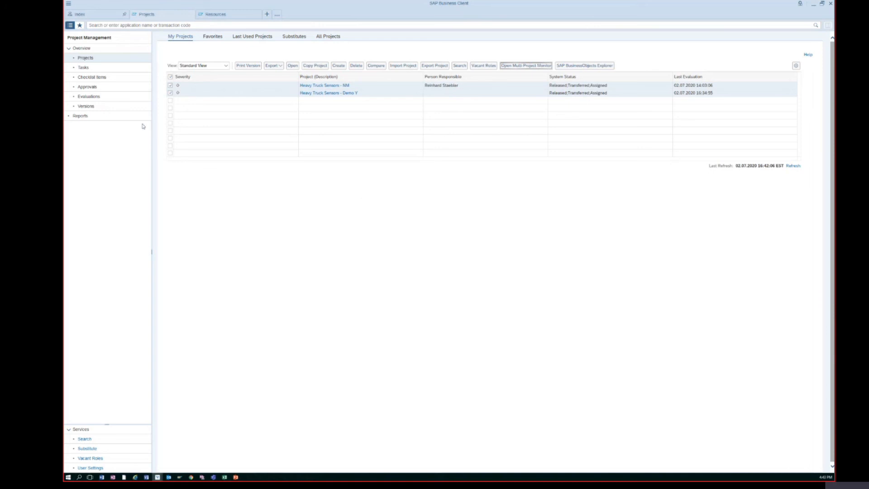
Display the Project Management reports launchpad, accepting the security alert, and return to the projects list
click(81, 117)
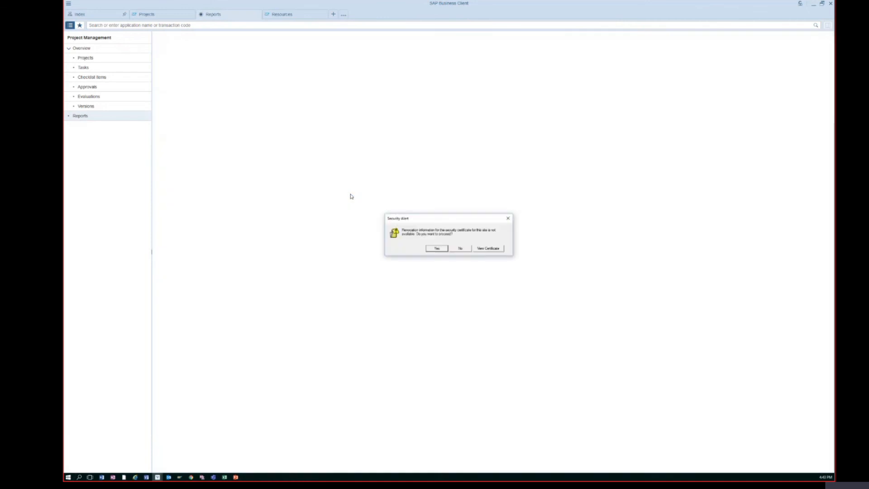
click(431, 249)
click(420, 273)
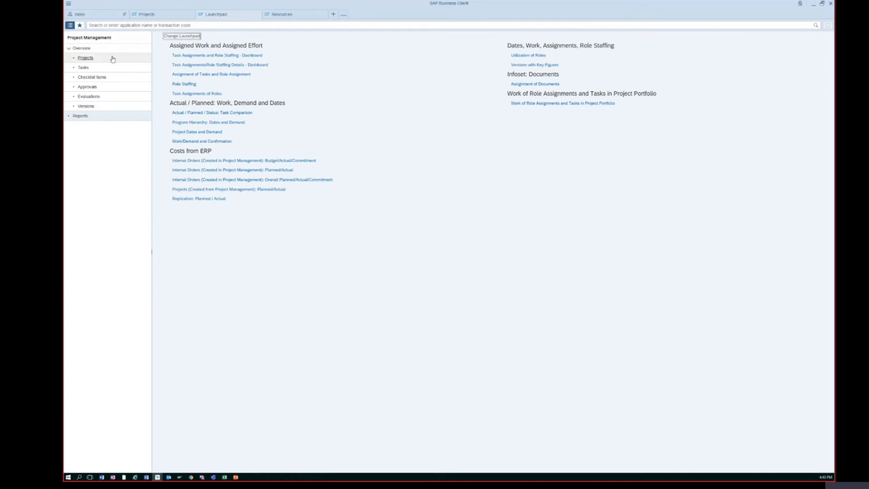
click(86, 58)
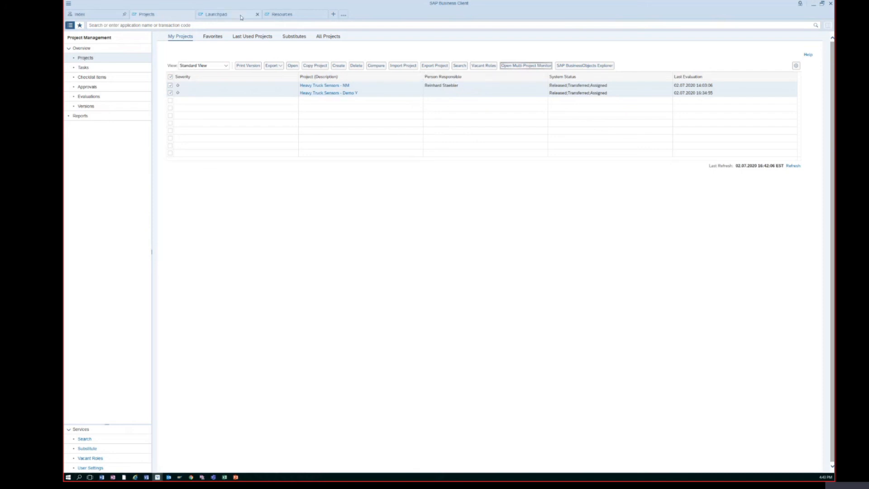
Open the Heavy Truck Sensors - Demo Y project and review its dates and work, additional data and authorizations
click(350, 92)
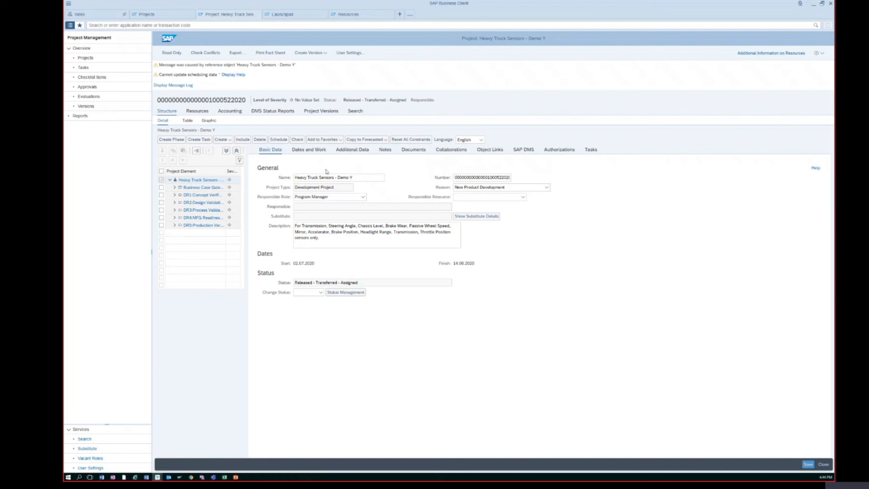
click(305, 151)
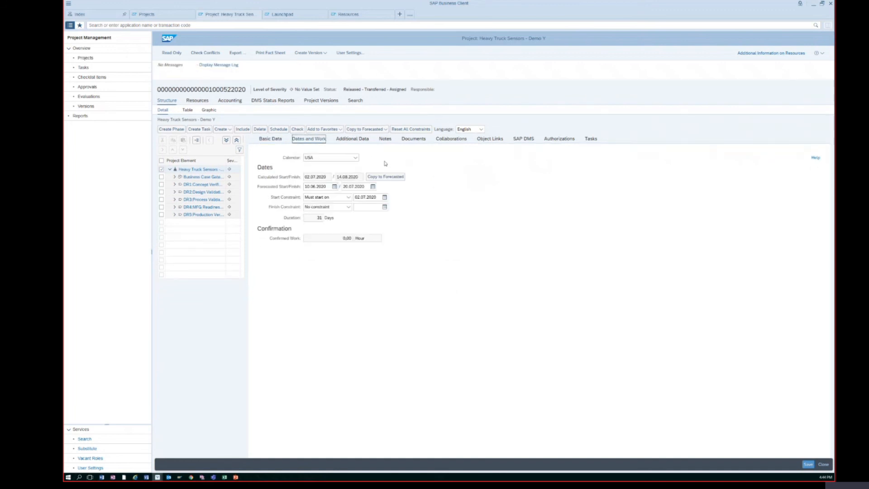
click(365, 139)
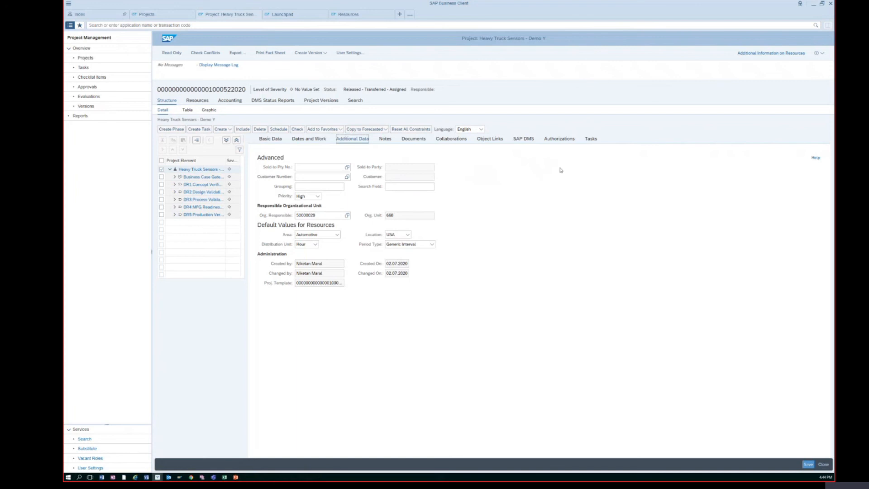
click(555, 139)
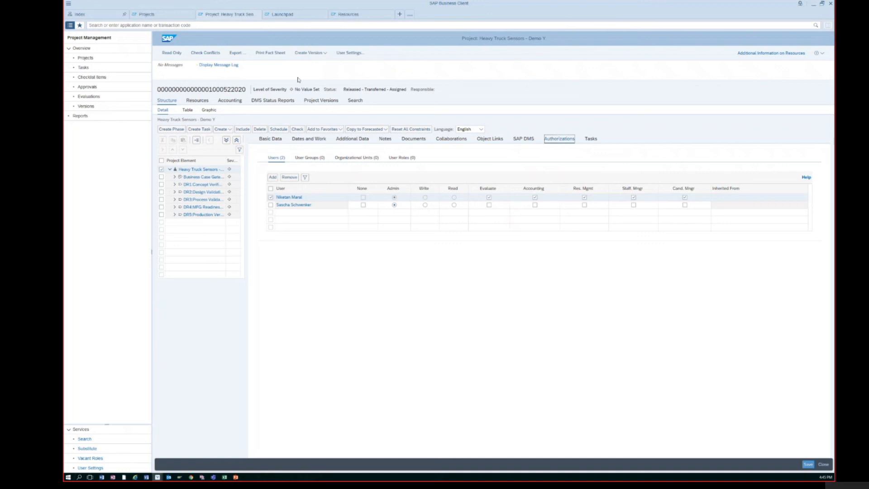
Select the root element of the project structure, save the project and close it
click(198, 170)
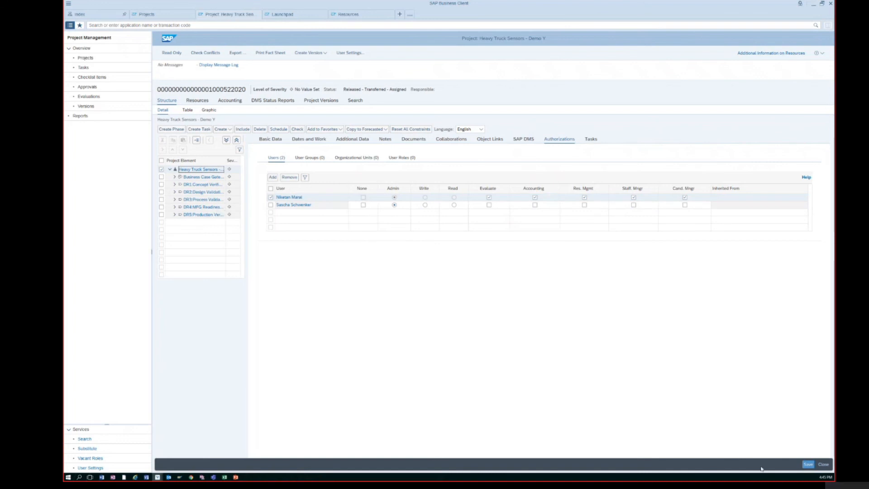
click(808, 464)
click(823, 464)
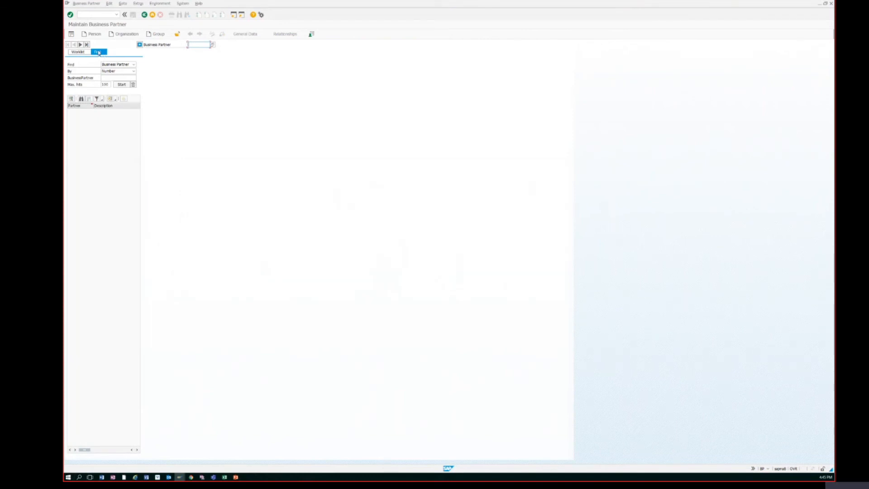
List all business partners by number in Maintain Business Partner, and log off from that SAP GUI session
click(122, 84)
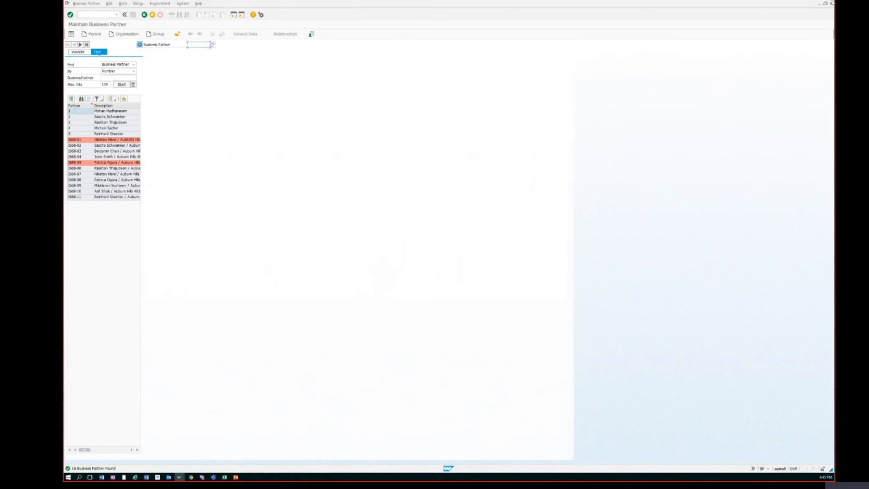
click(830, 4)
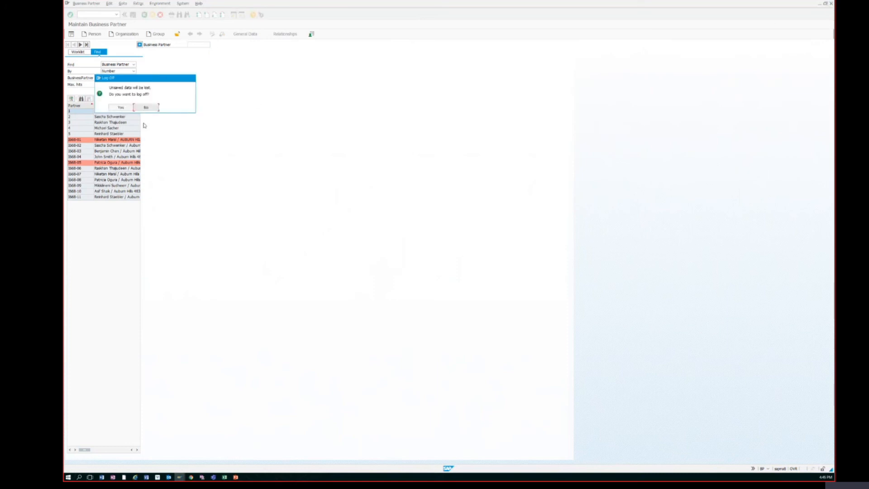
click(123, 107)
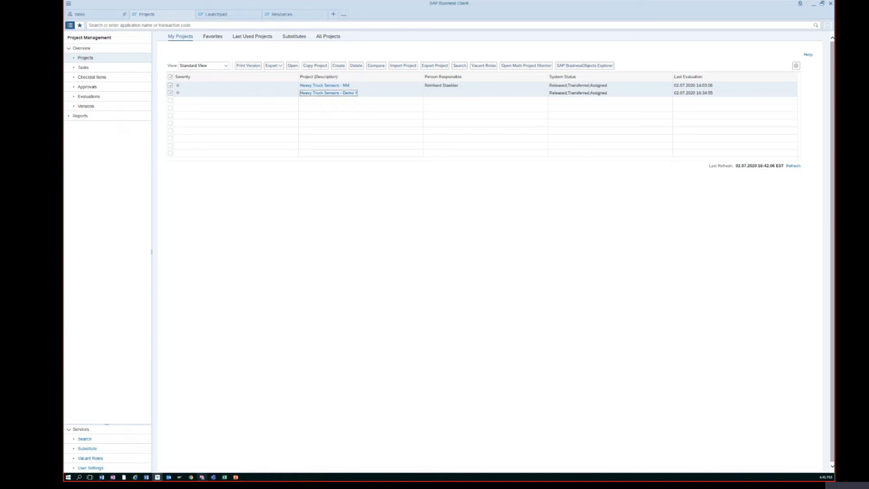
Switch to SAP GUI and log on with the user name and account password
mouse_move(175, 478)
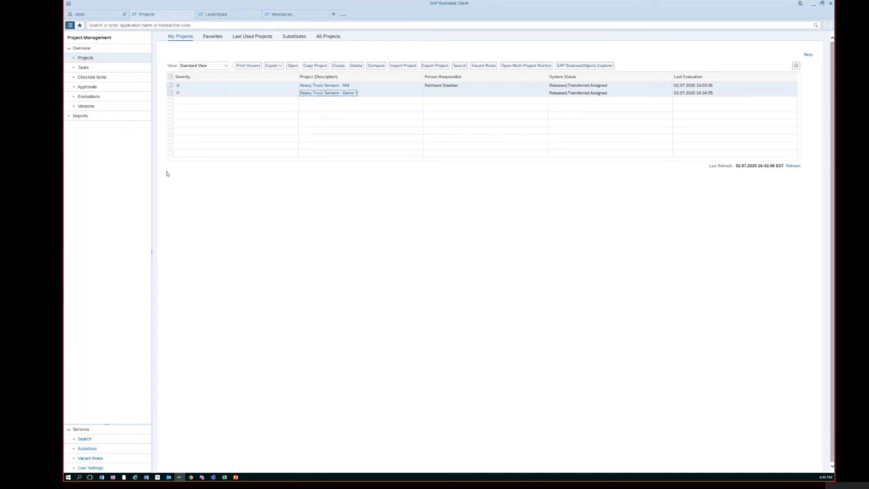
text(maral)
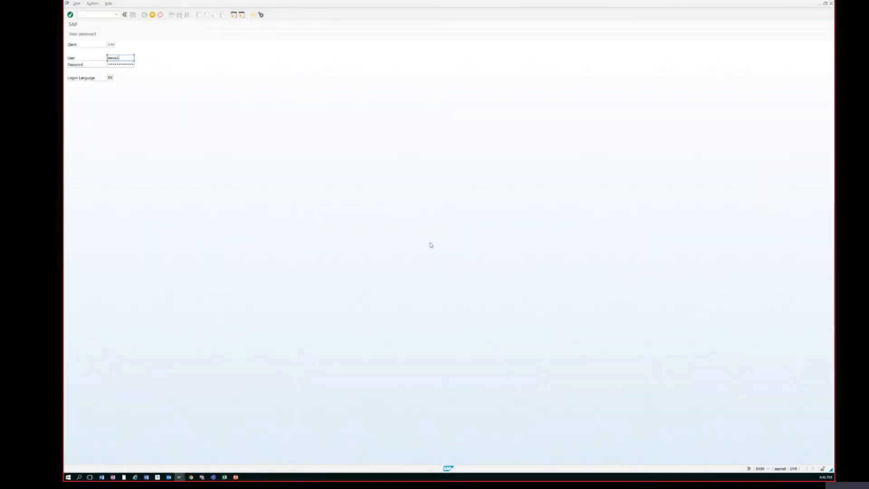
key(Tab)
text(*****)
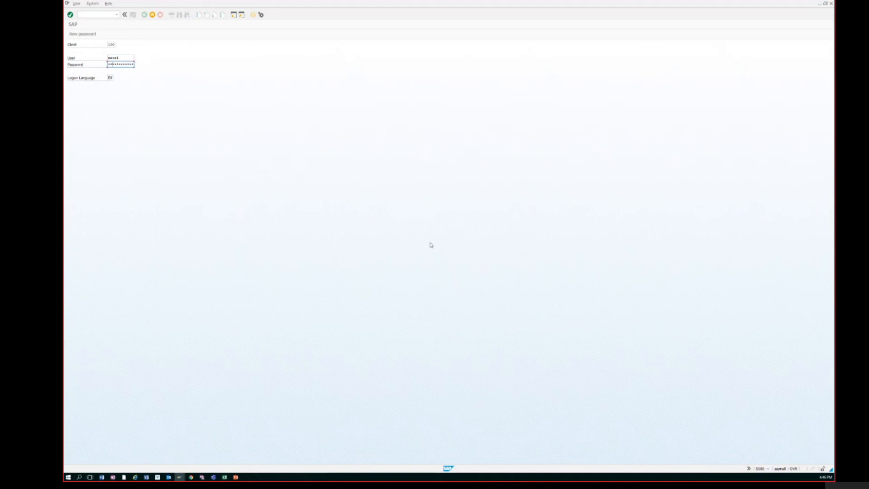
key(Return)
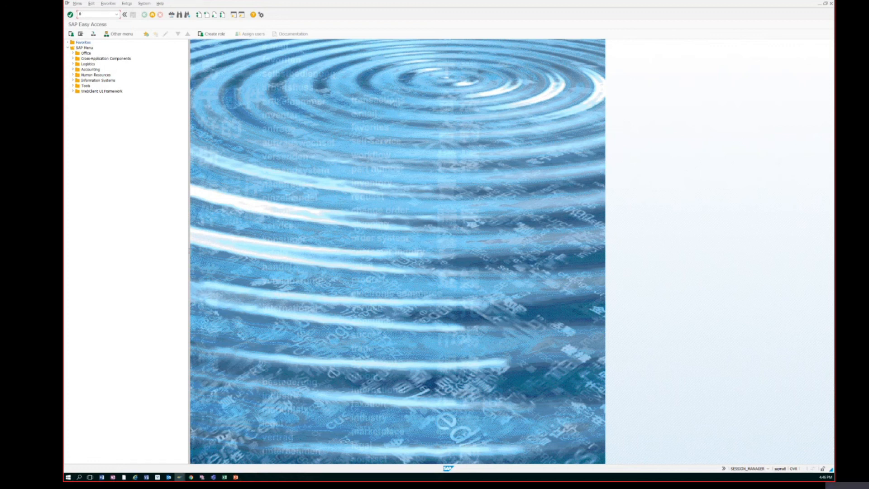
Start transaction RPM_EMPDATA and run the employee overview with all employee data and no selection restrictions
text(PDATA)
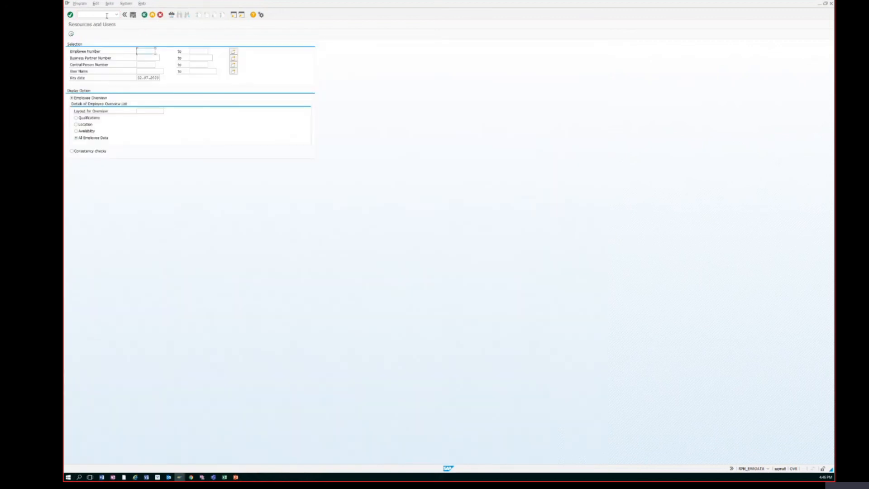
click(156, 58)
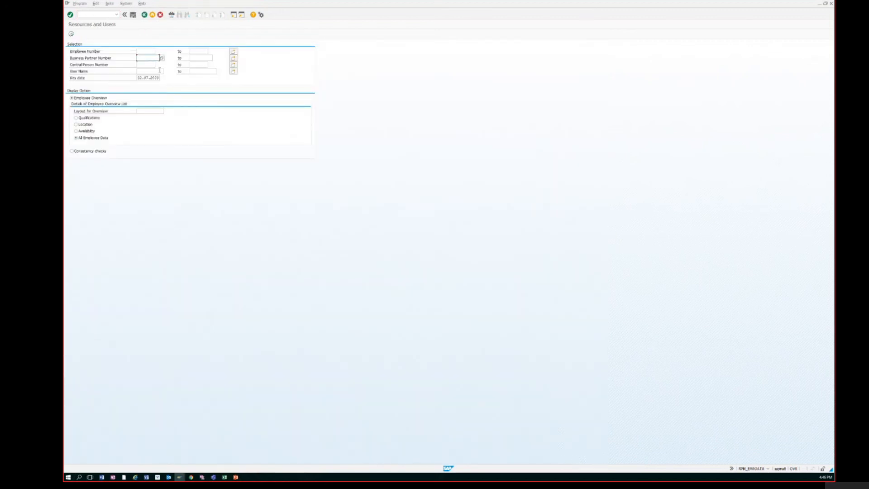
click(71, 34)
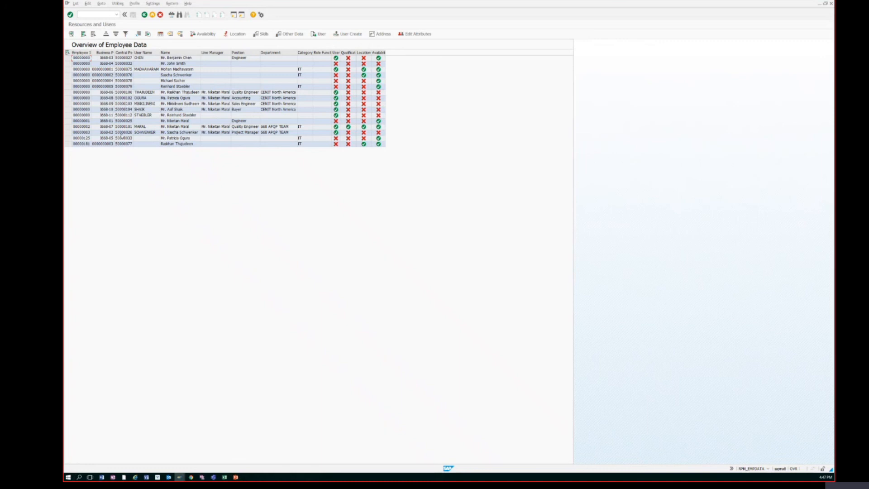
Select the Project Manager of the 668 APQP TEAM in the employee overview and display that employee's availability
click(82, 129)
click(70, 126)
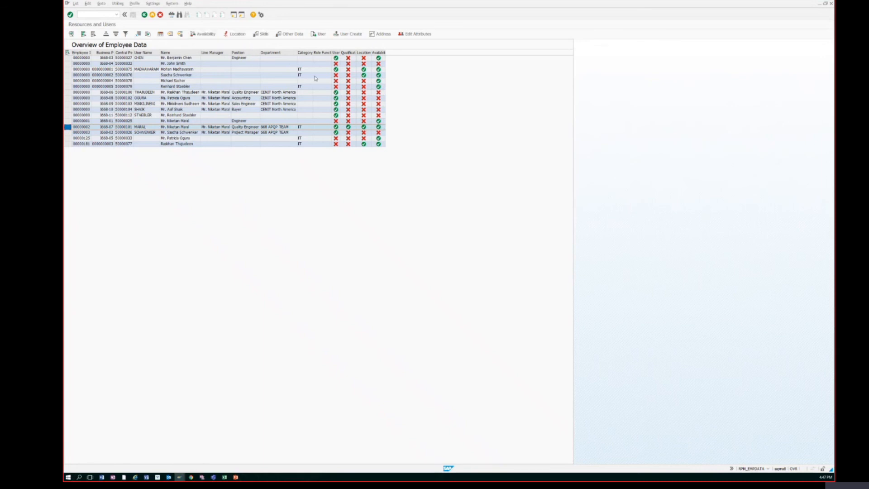
click(153, 134)
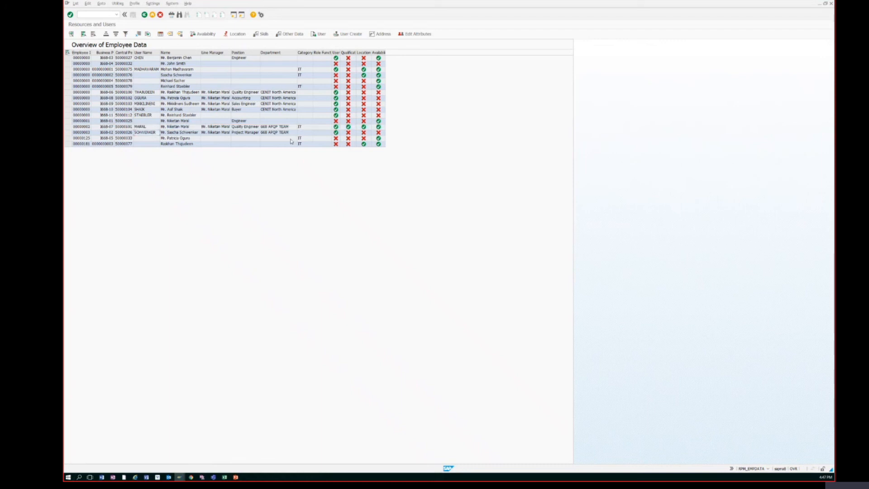
click(100, 134)
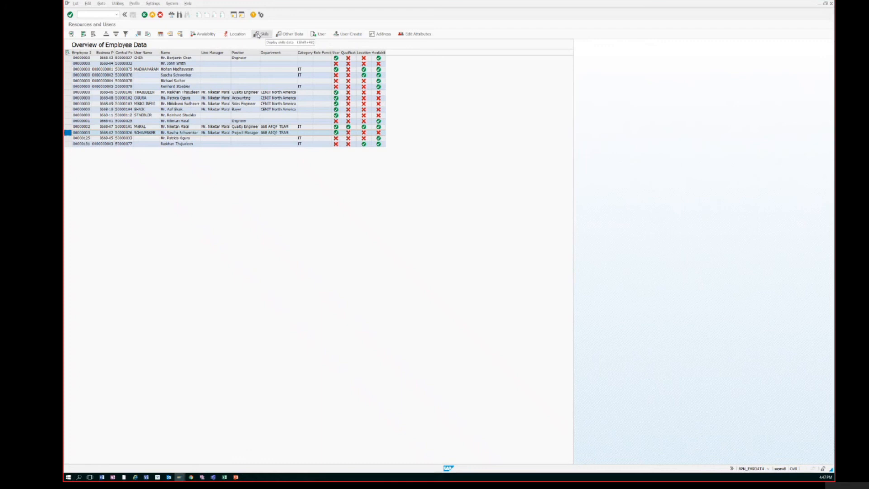
click(203, 34)
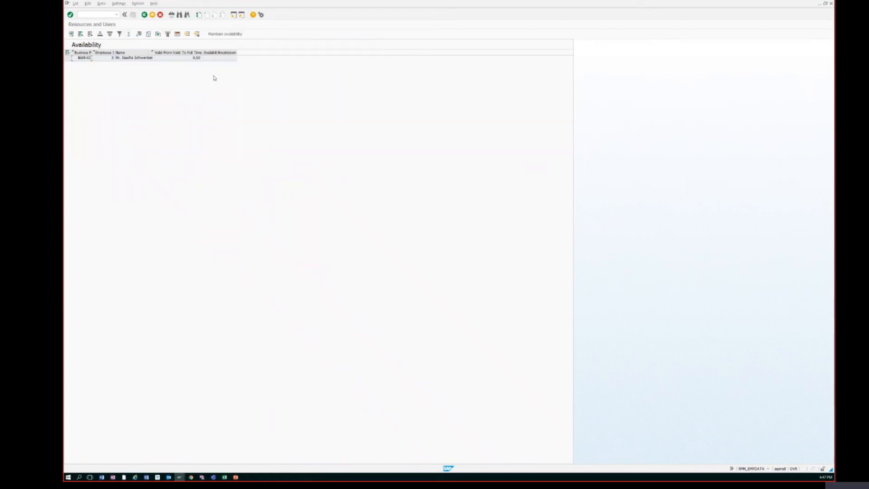
Open availability maintenance for the employee and start a new entry with the end date 01.07.2020
click(68, 58)
click(225, 34)
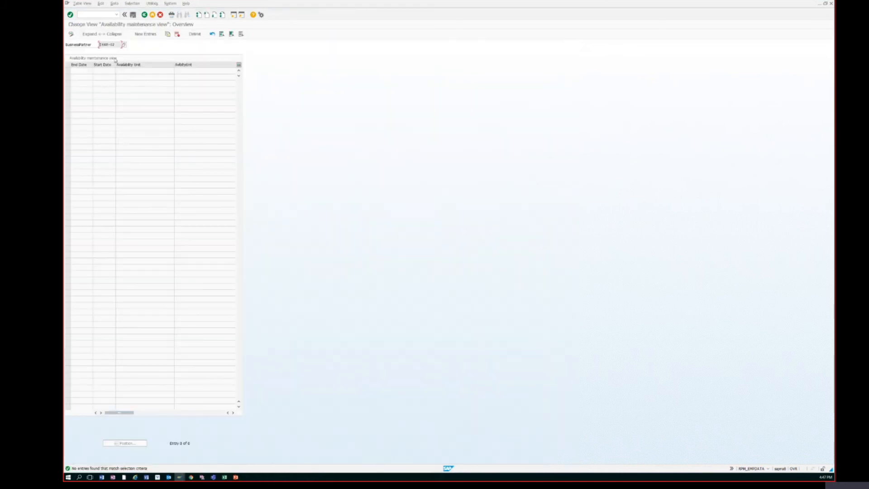
click(145, 34)
click(95, 71)
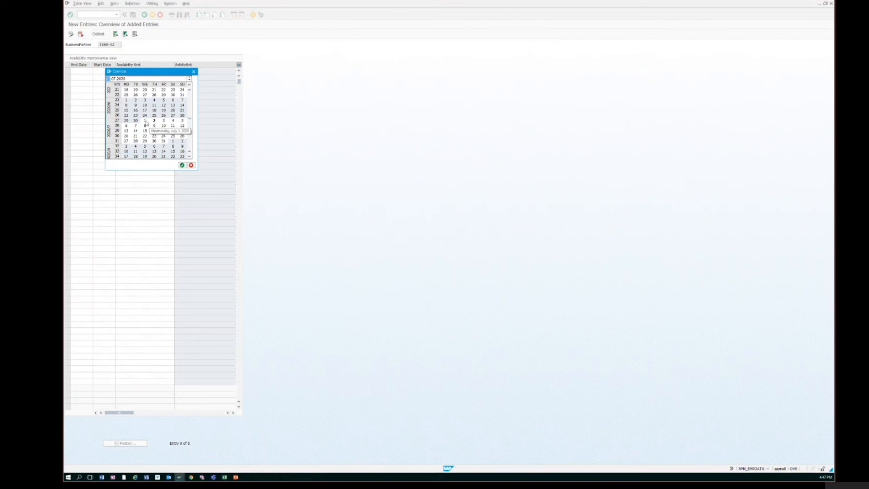
double_click(145, 120)
Set the start date 31.05.2021 and enter the availability hours in the new availability entry
click(111, 72)
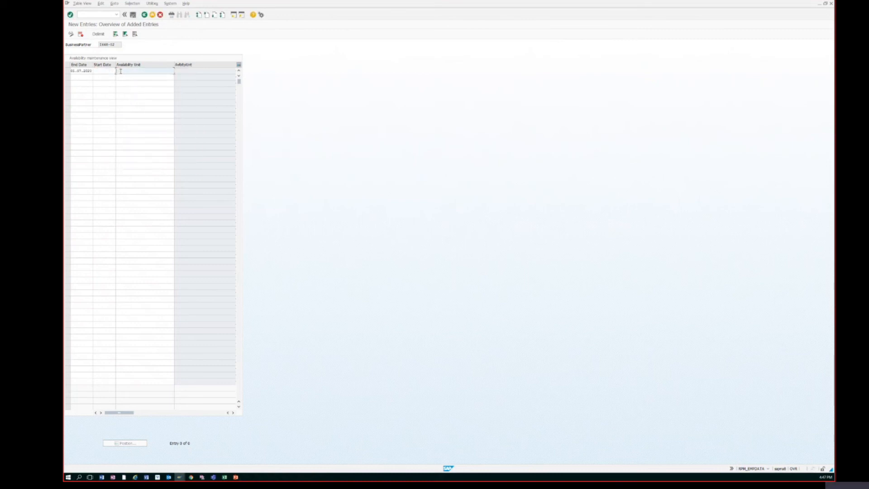
click(118, 71)
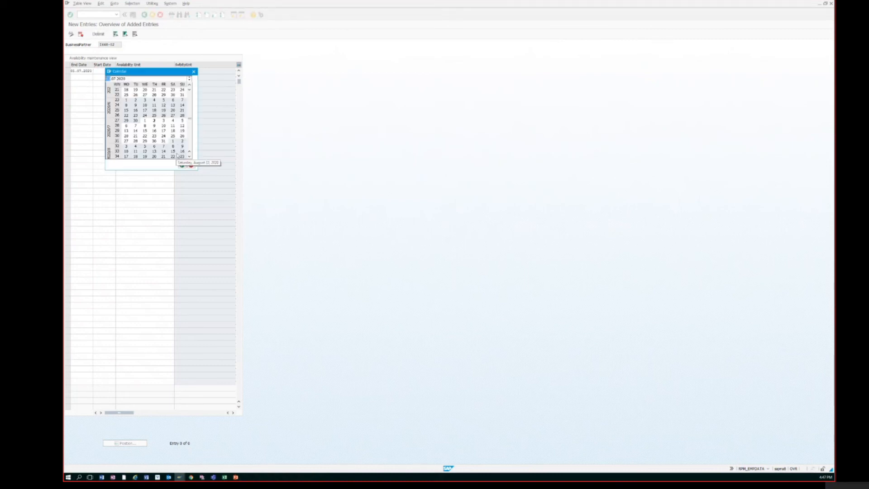
click(150, 79)
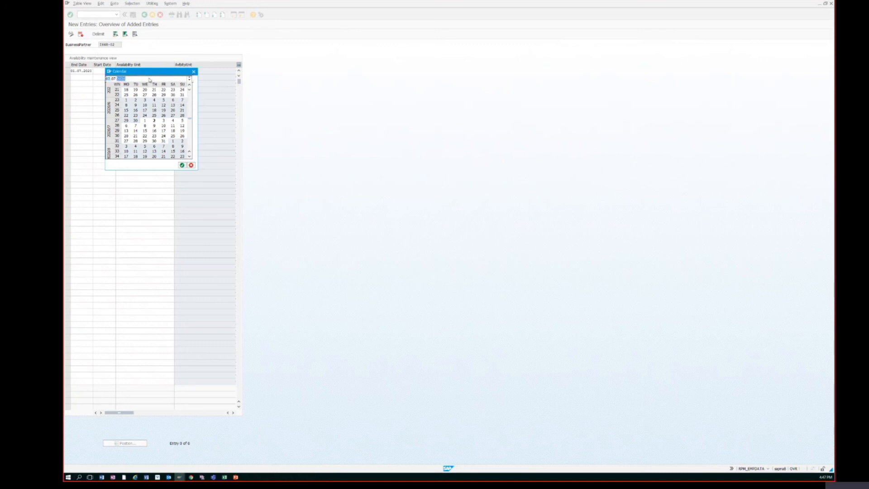
key(Up)
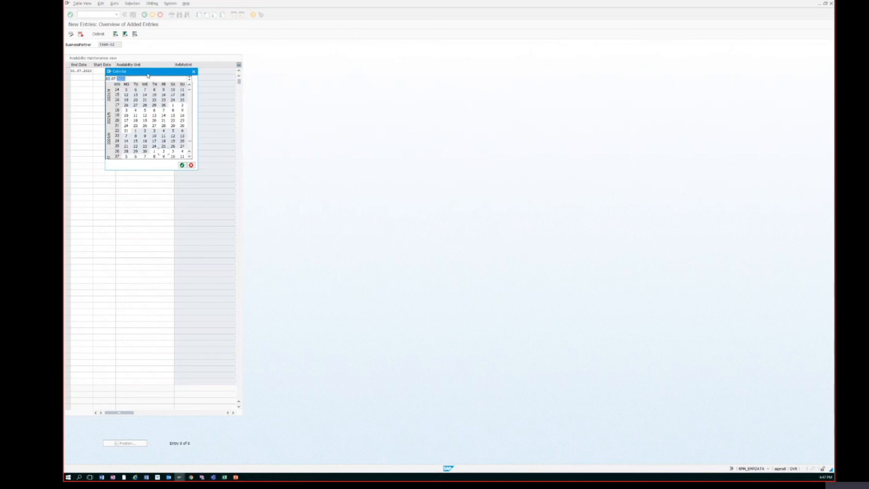
double_click(127, 132)
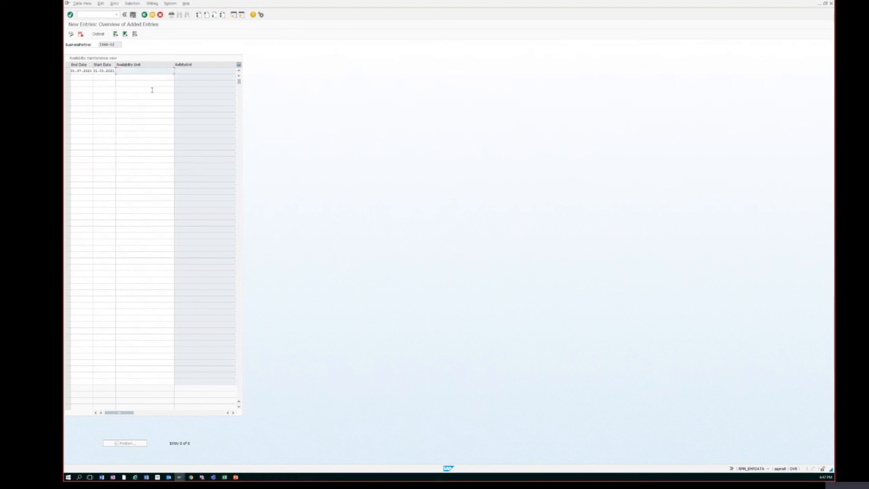
key(Return)
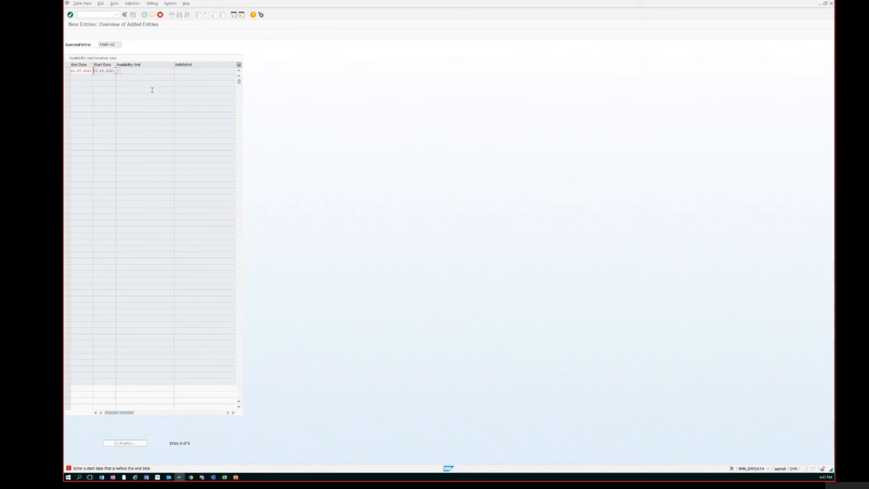
Correct the availability entry's end date to 01.07.2021 and its start date to 31.05.2020
key(shift+Tab)
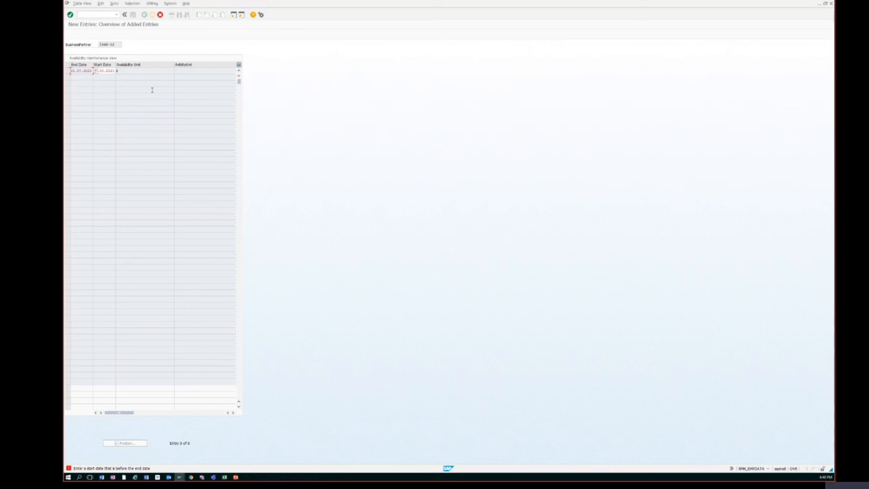
text(1)
key(Right)
key(Right)
key(Right)
key(Right)
key(Right)
key(Right)
key(Right)
key(Right)
text(0)
key(Return)
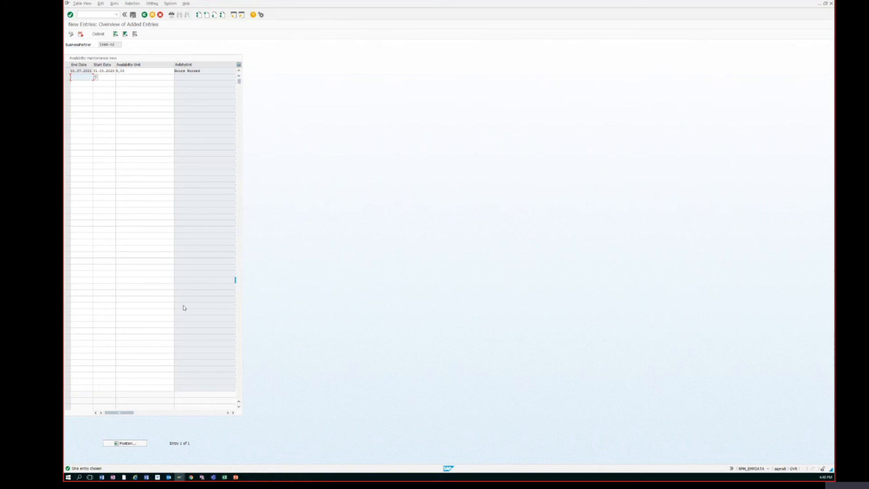
Check the entry's remaining columns, save the availability entry and return to the employee overview
click(233, 412)
click(233, 412)
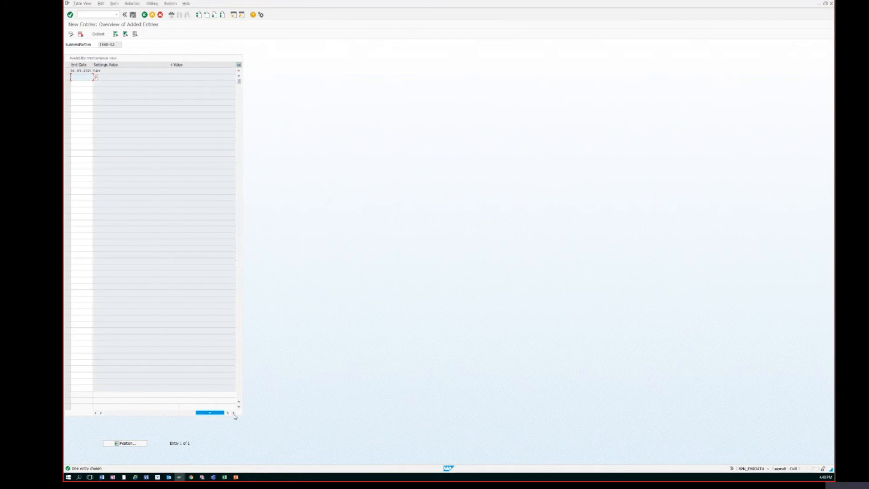
click(132, 14)
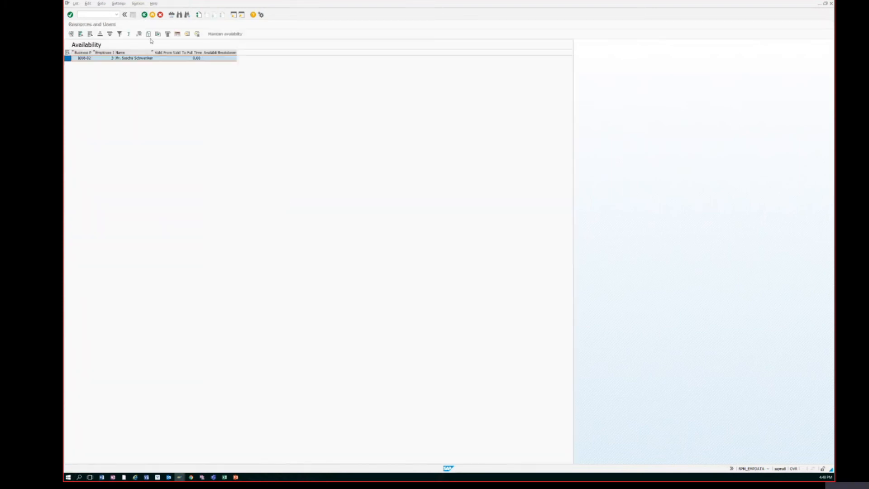
click(145, 16)
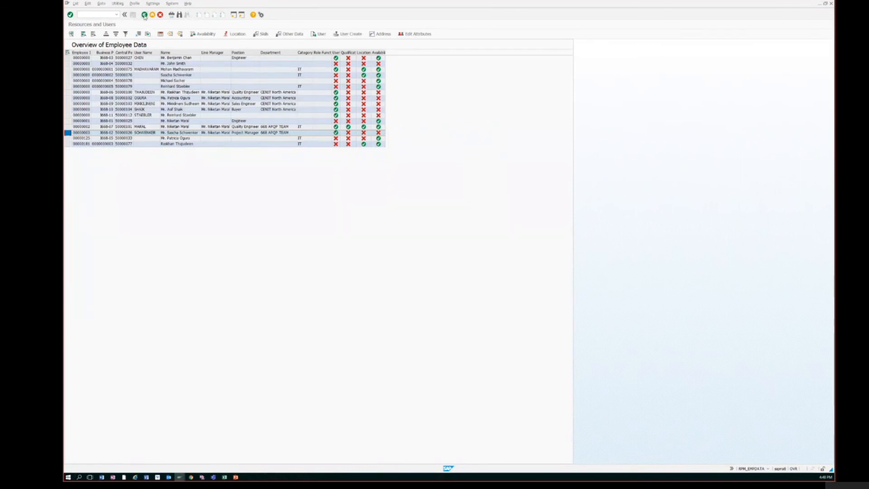
click(145, 15)
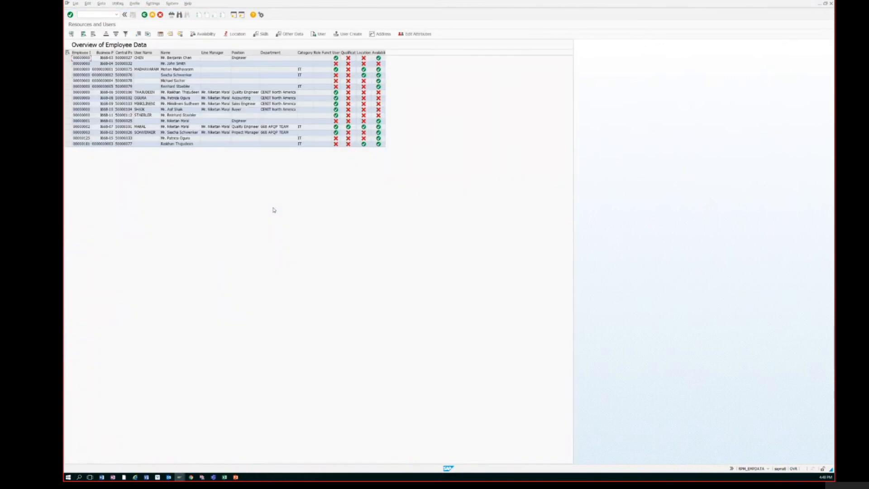
Try to display the skills of the 668 APQP TEAM Project Manager and view that employee's record details
click(244, 132)
click(346, 134)
click(68, 132)
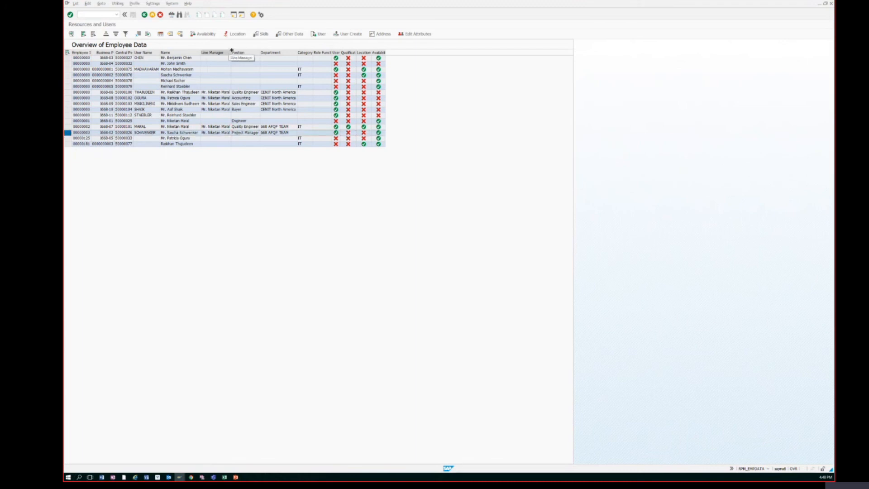
click(348, 34)
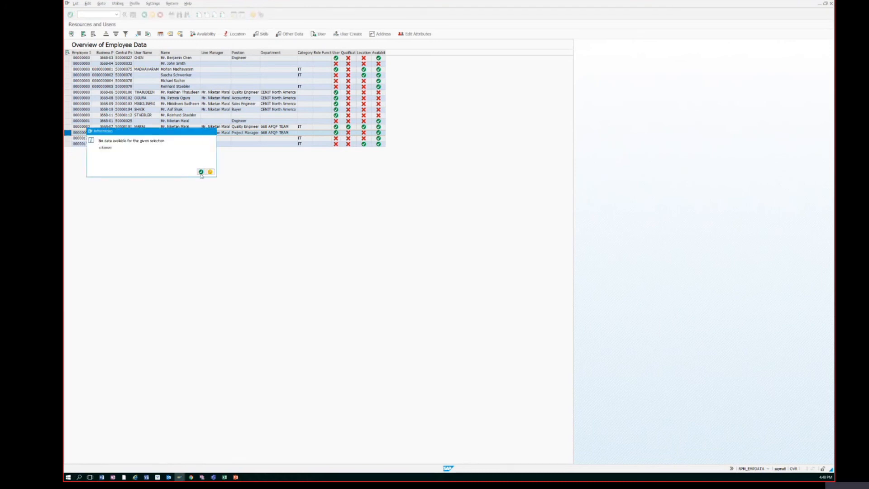
click(201, 171)
double_click(134, 133)
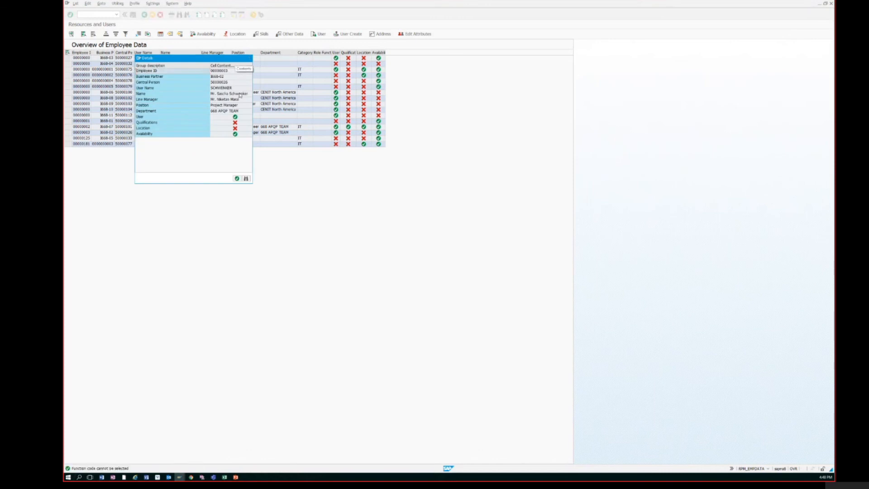
click(237, 179)
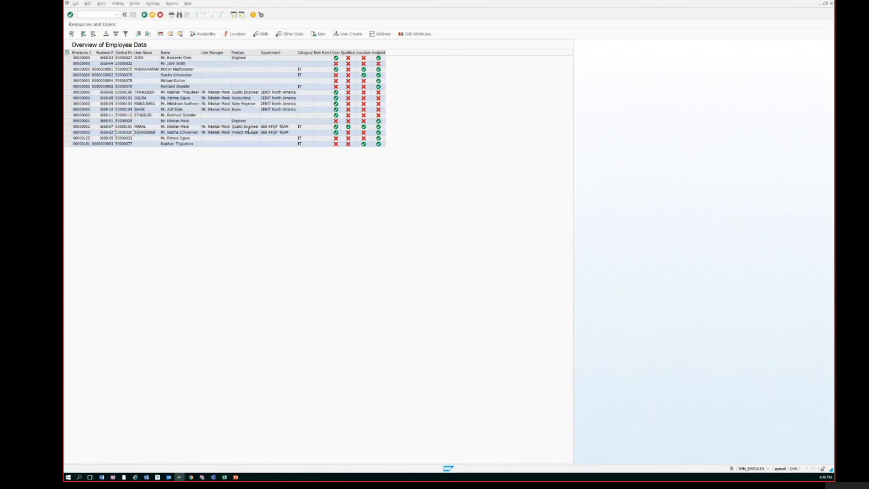
Leave the overview, rerun RPM_EMPDATA with the Qualifications display option, review the list and exit the transaction
key(F3)
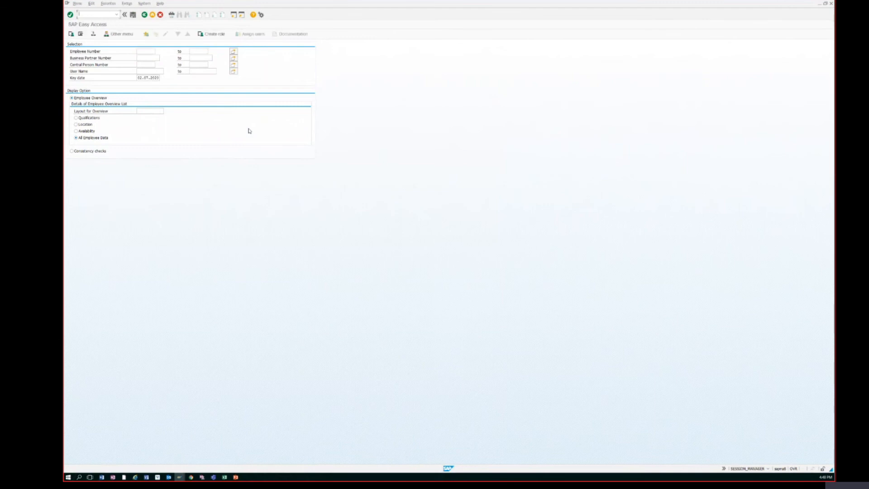
key(F3)
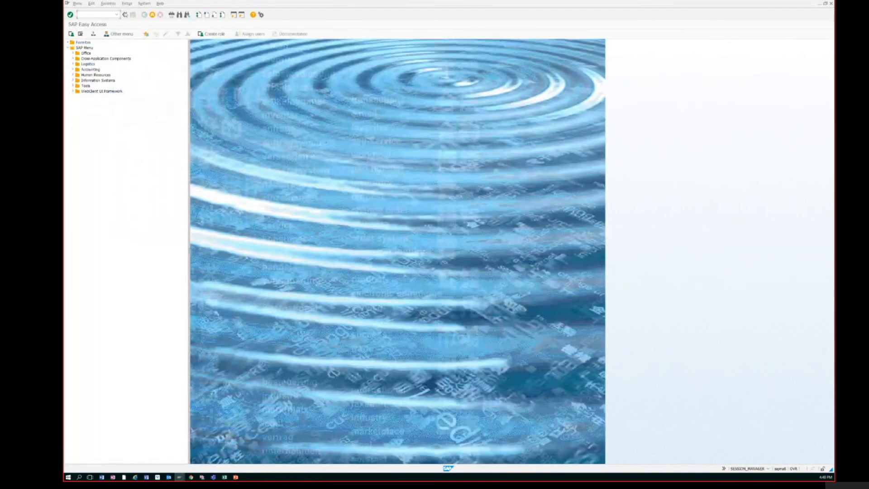
click(117, 14)
click(108, 24)
key(Return)
click(97, 118)
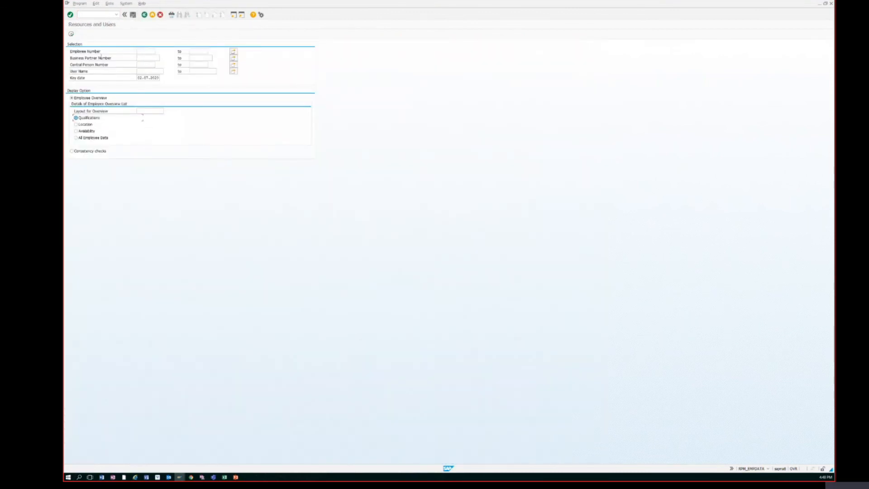
click(71, 34)
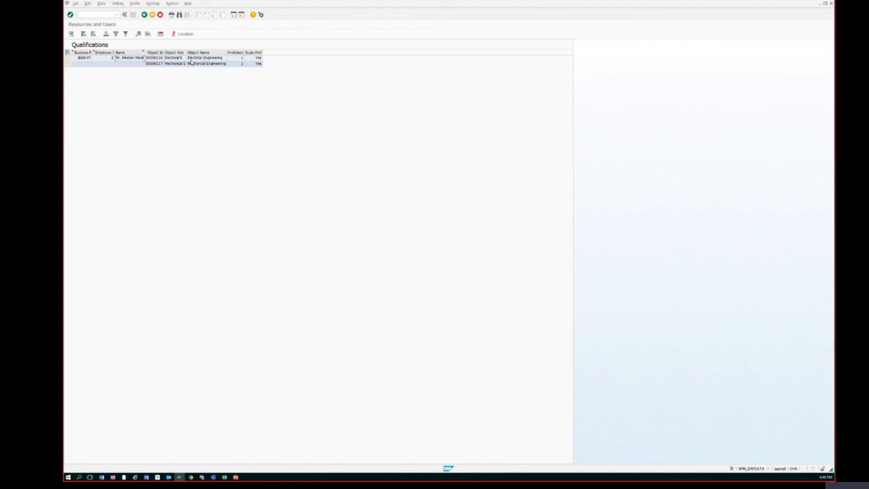
key(F3)
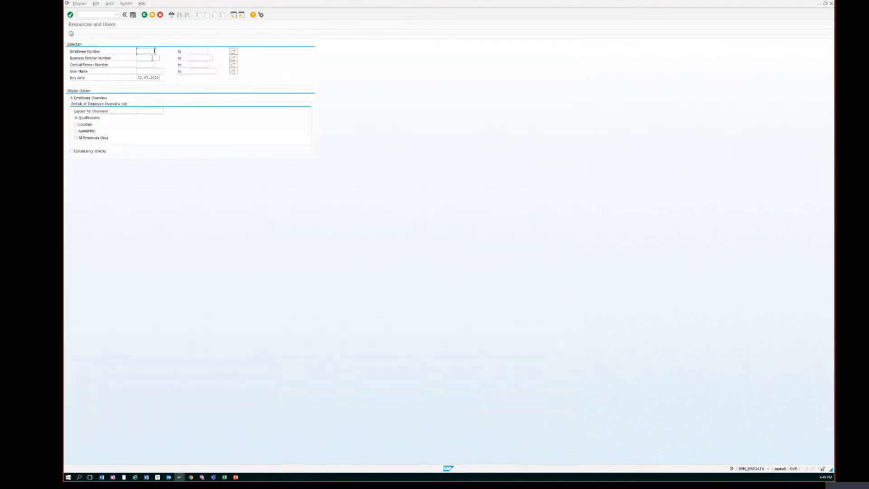
key(F3)
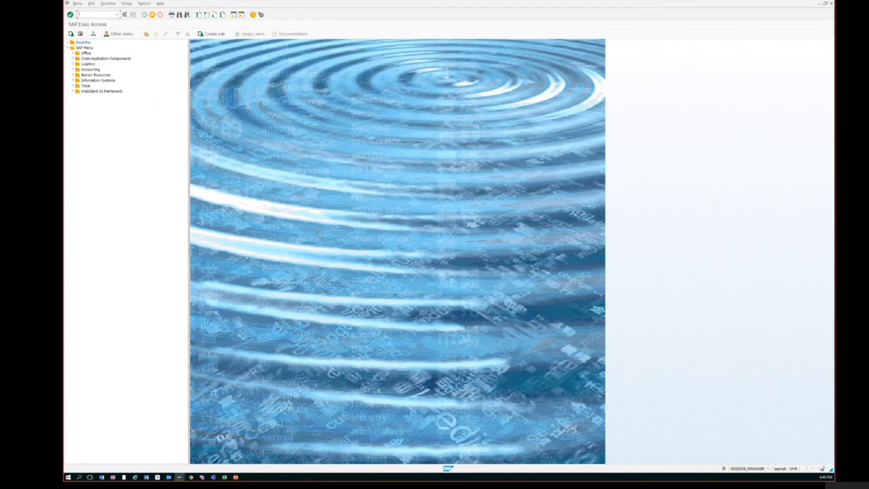
Start transaction PPPM and open the Project Manager's business partner profile from the hit list
text(PF)
key(Return)
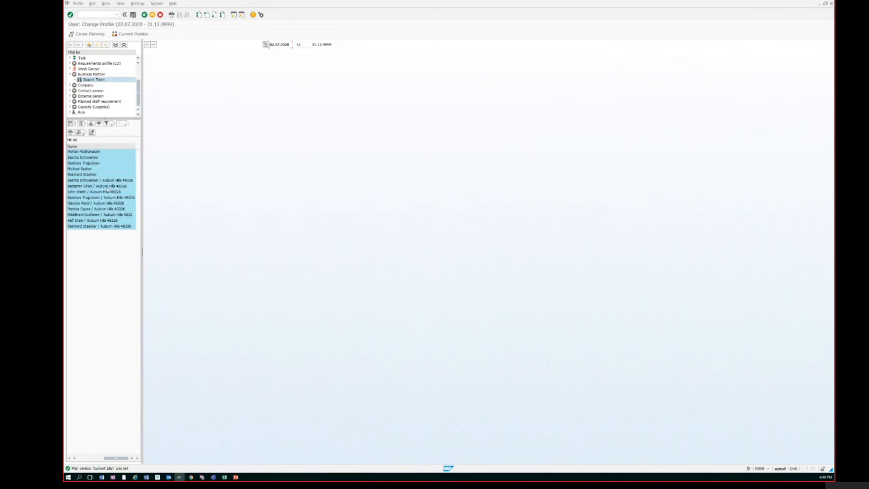
ctrl+click(95, 210)
double_click(91, 182)
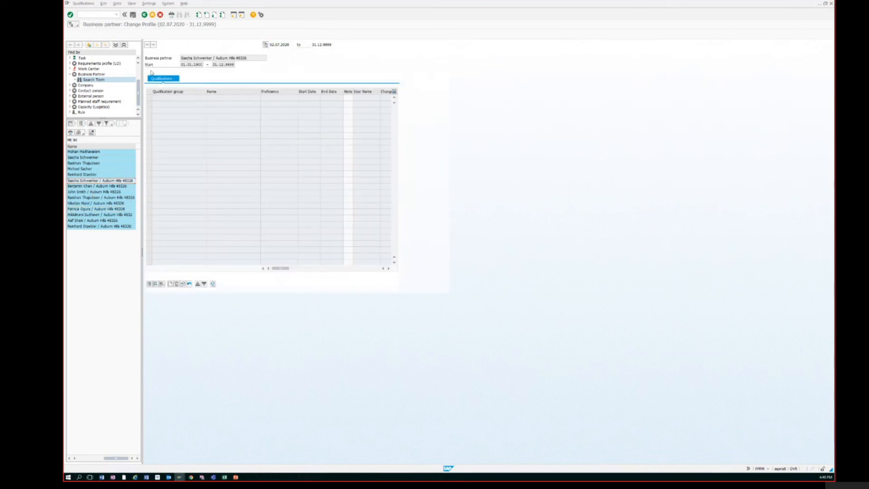
Add the Project Management qualification from the Project Management group of the qualifications catalog to the business partner's profile
click(171, 283)
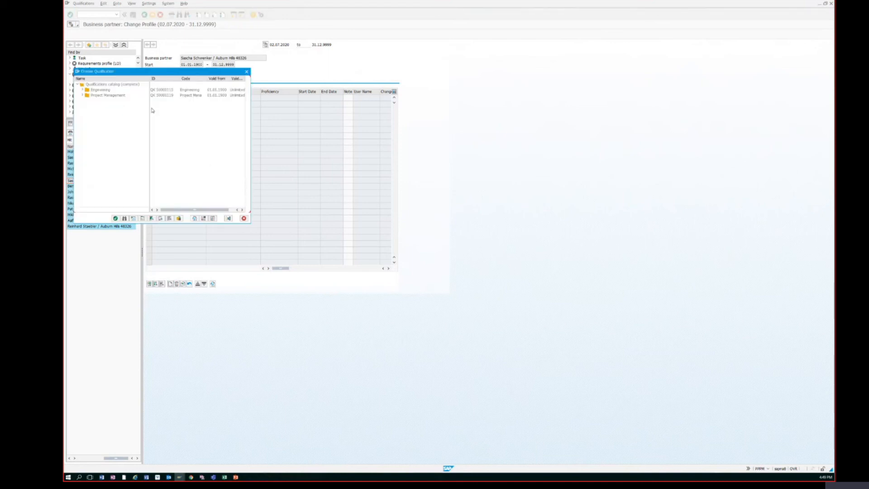
click(82, 95)
click(99, 101)
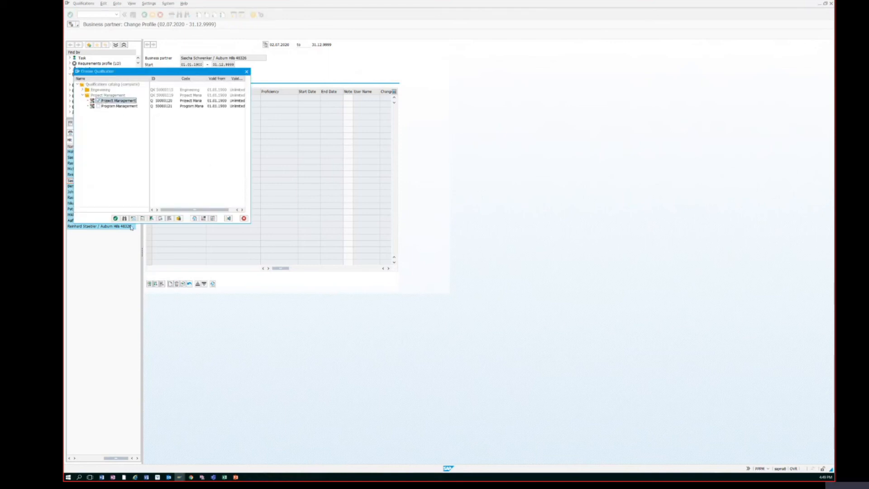
click(116, 218)
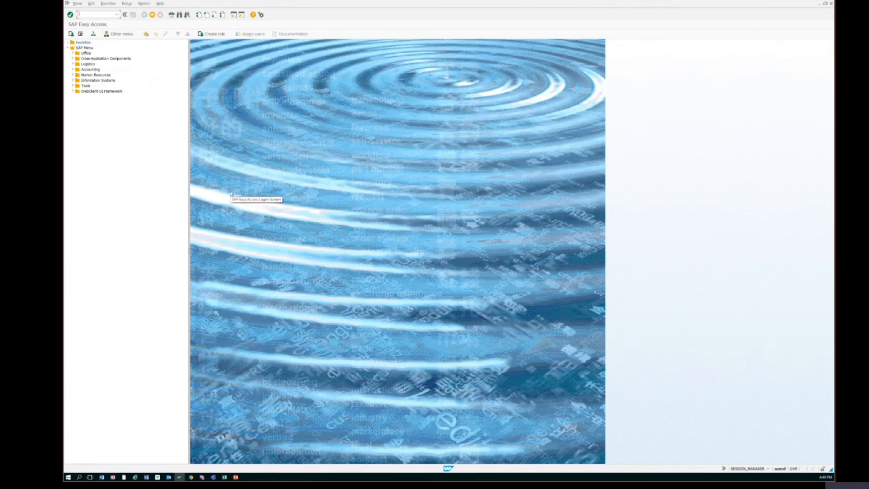
click(118, 34)
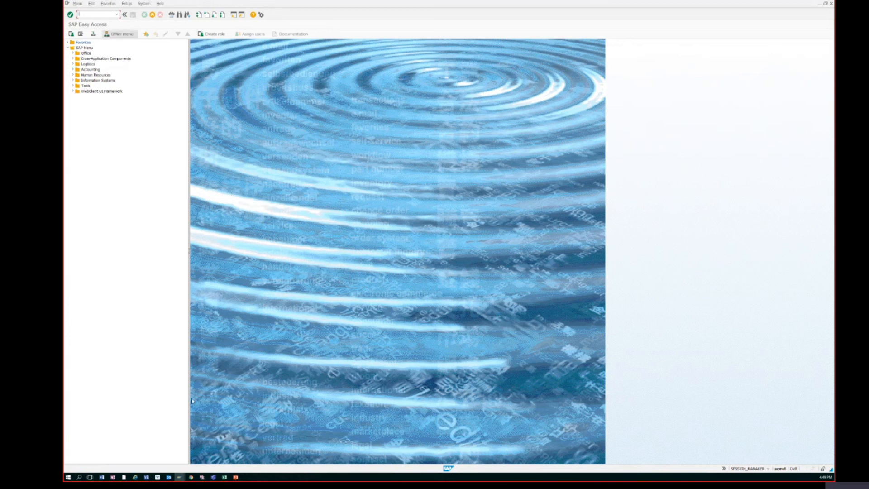
Switch to SAP Business Client, go to the My Projects list and deselect both Heavy Truck Sensors projects
mouse_move(159, 479)
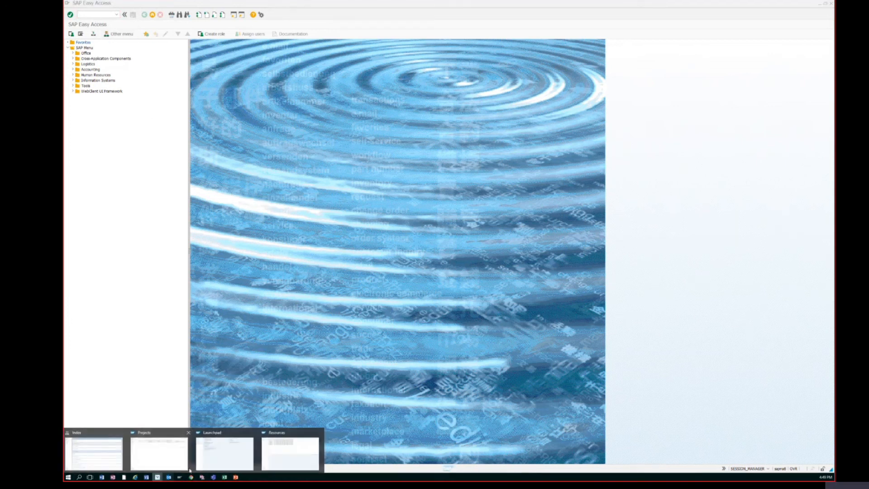
click(287, 456)
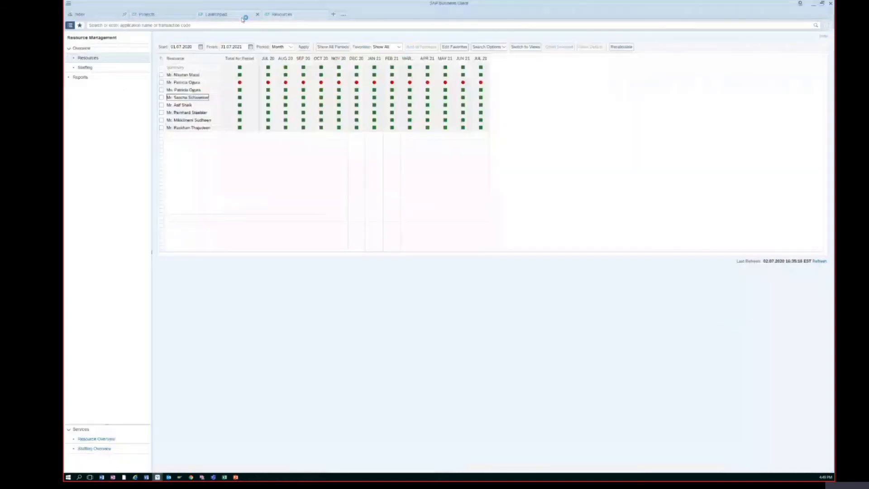
click(166, 16)
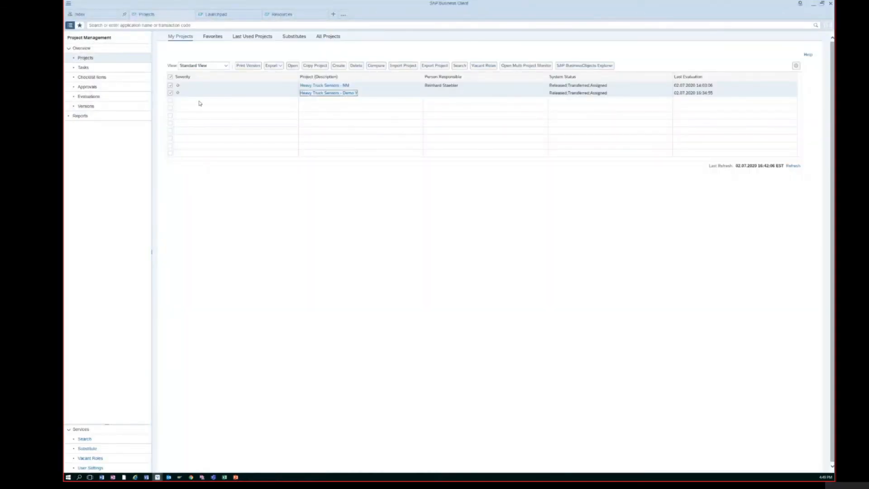
click(170, 93)
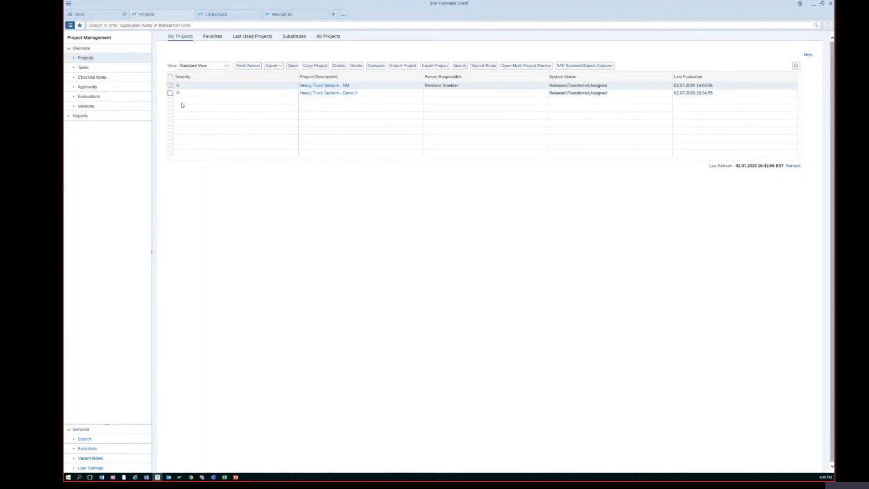
click(170, 85)
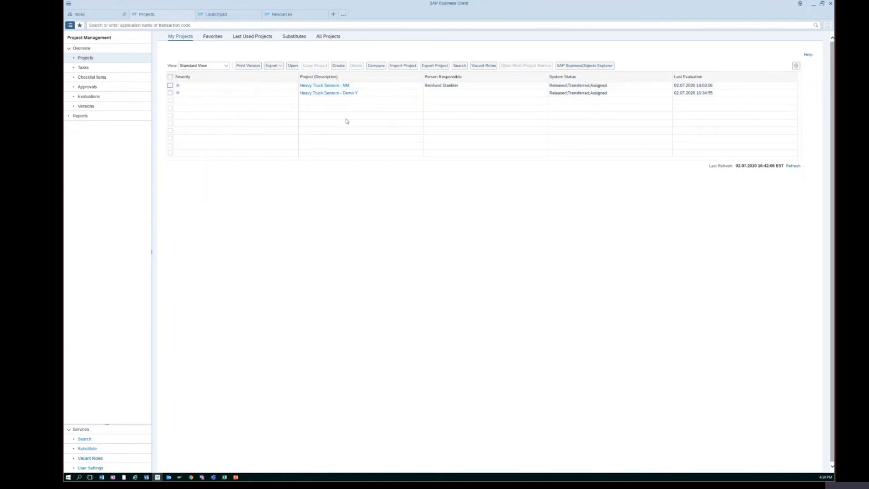
Display the list of all projects and look through its columns, leaving no project selected
click(335, 38)
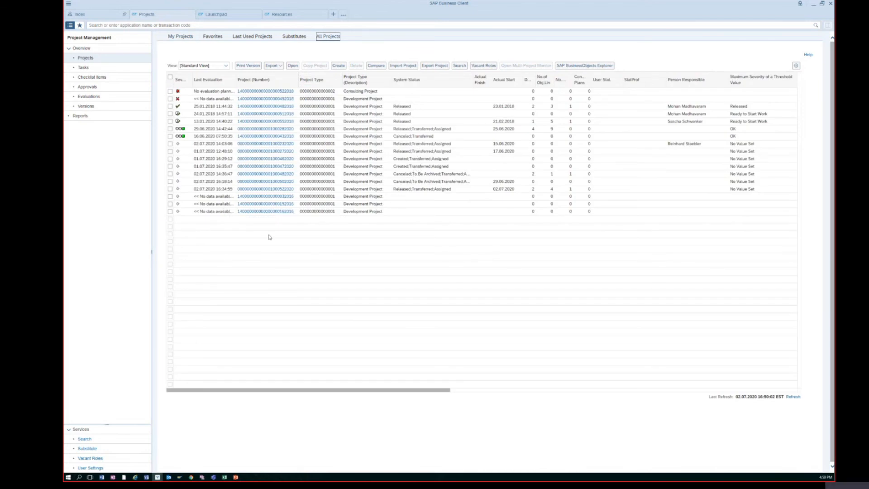
click(170, 211)
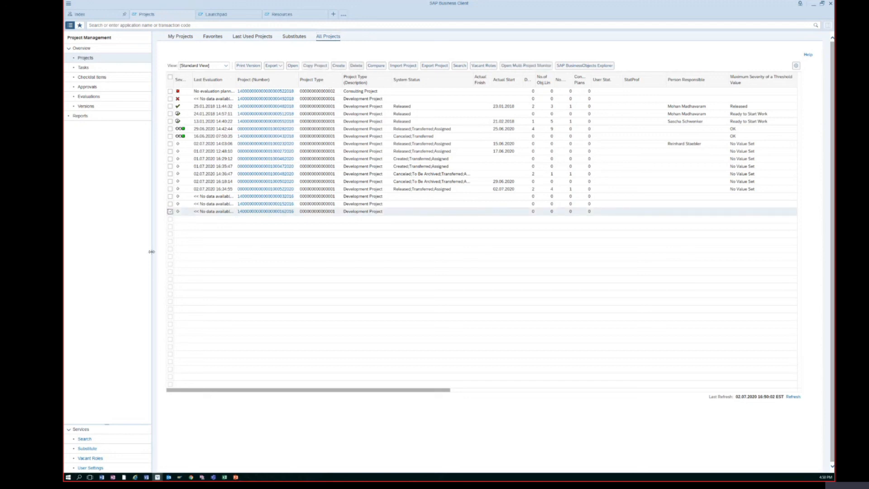
click(170, 211)
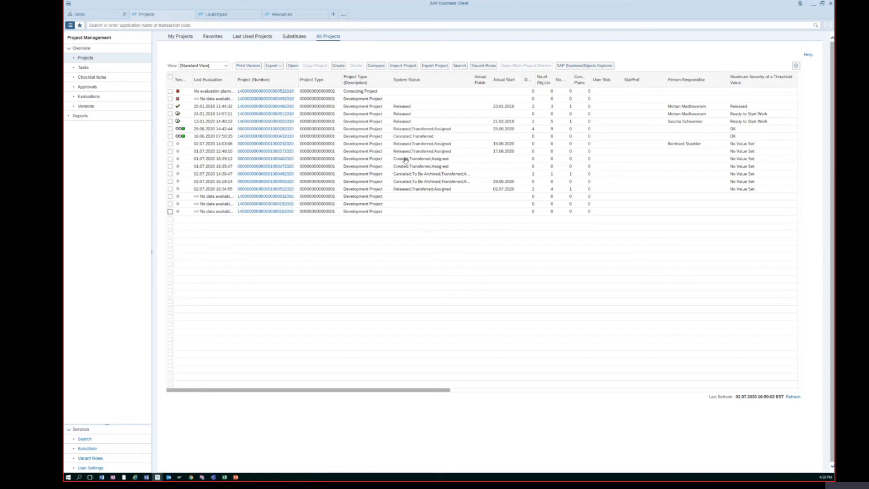
click(480, 389)
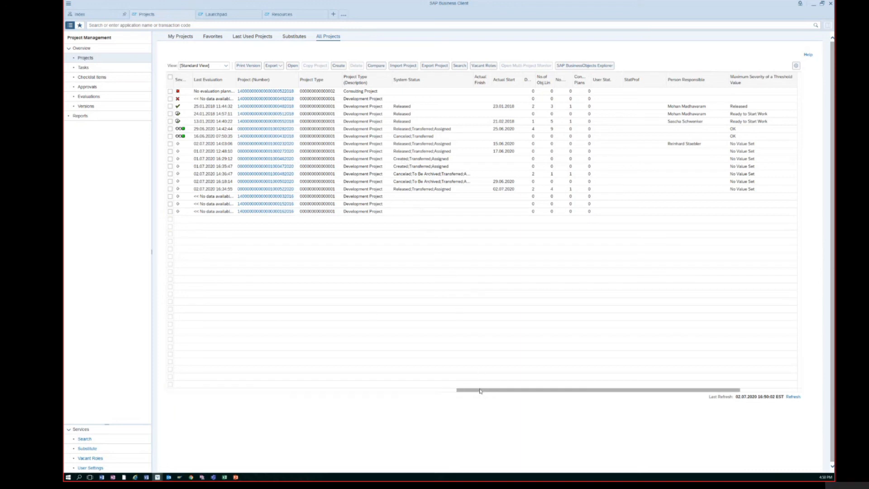
click(206, 397)
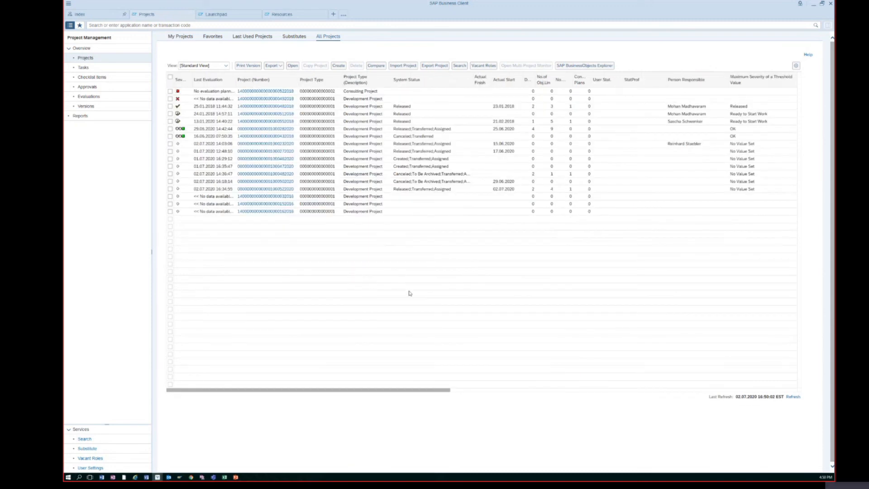
Add the Project (Description) column to the all-projects list and save the change in the Standard View
drag(477, 80, 520, 82)
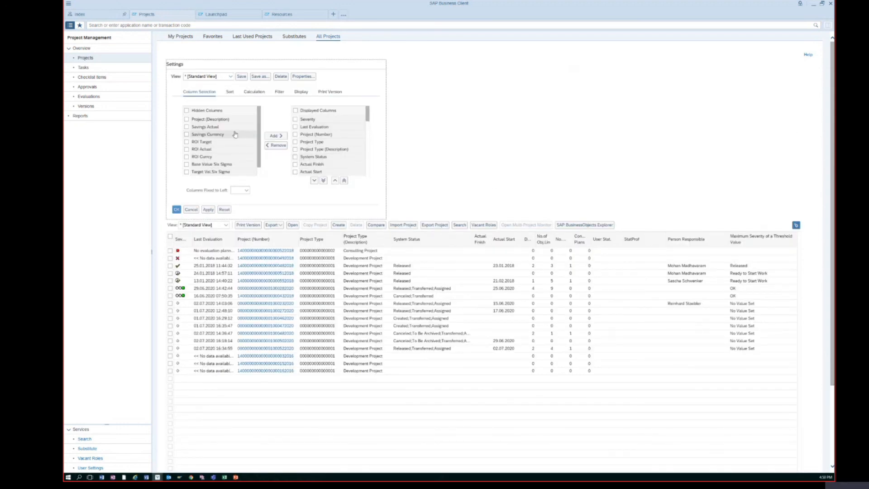
click(187, 119)
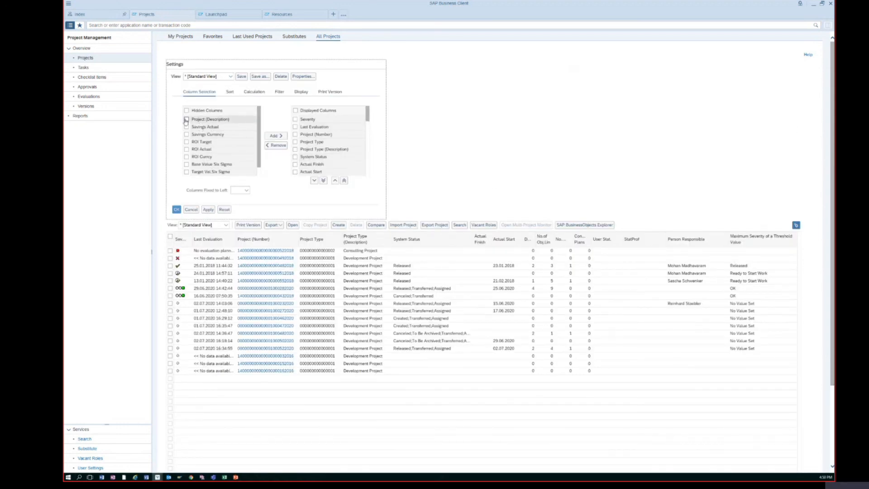
click(273, 135)
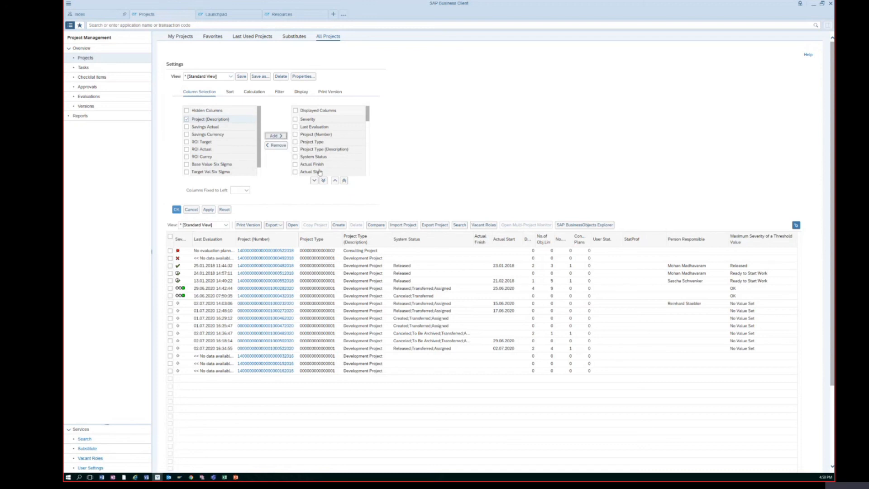
click(209, 210)
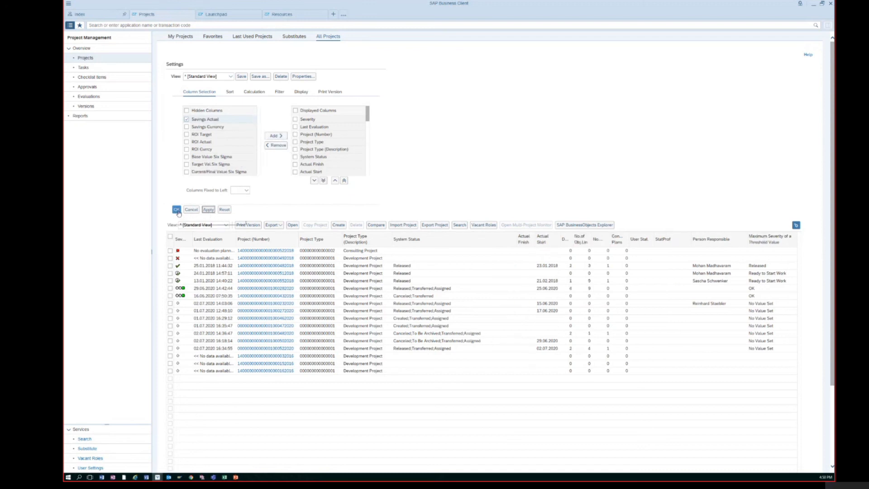
click(241, 77)
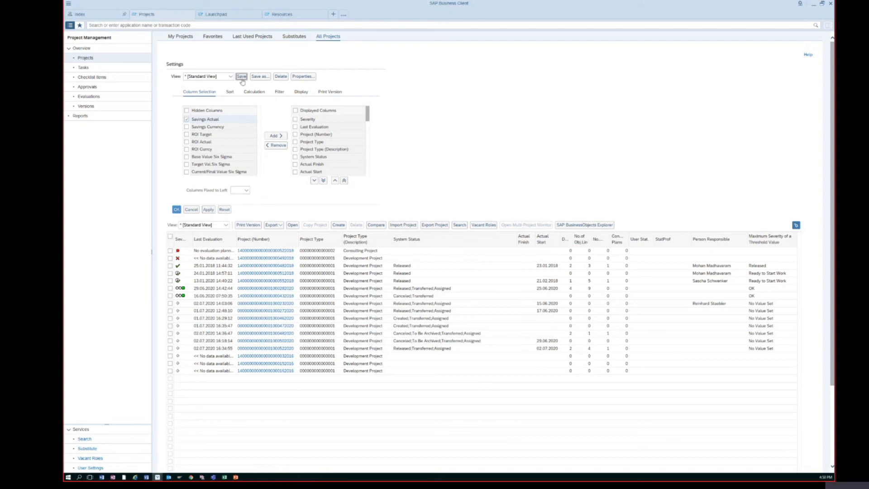
click(177, 209)
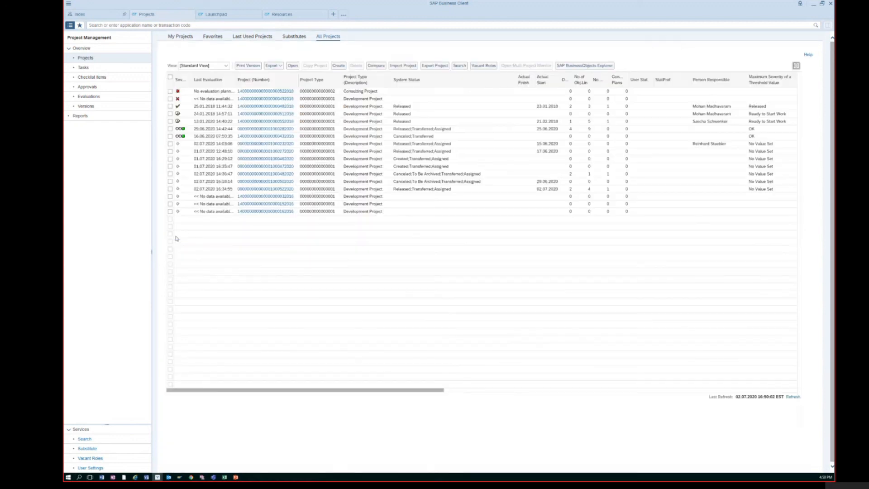
click(277, 166)
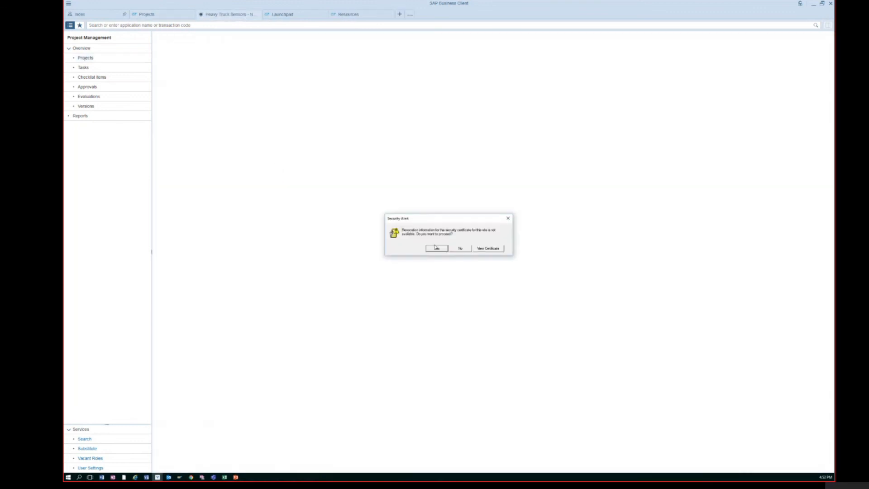
click(436, 248)
click(426, 273)
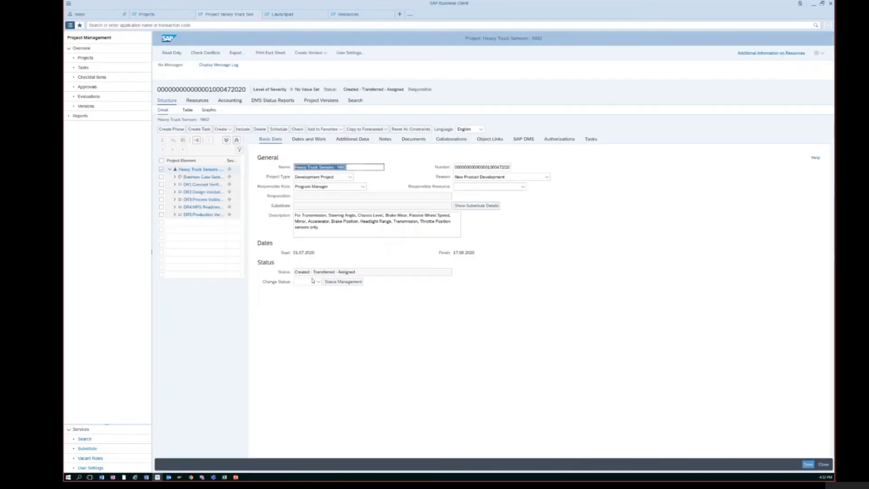
click(317, 282)
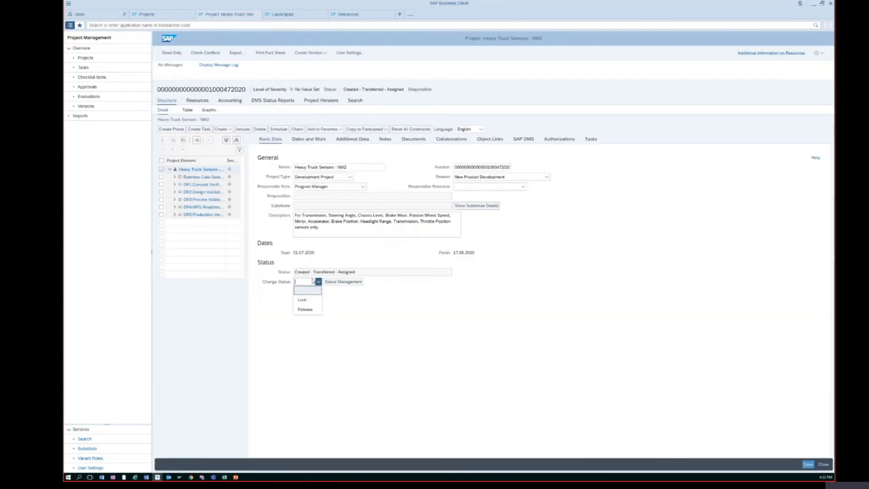
click(311, 309)
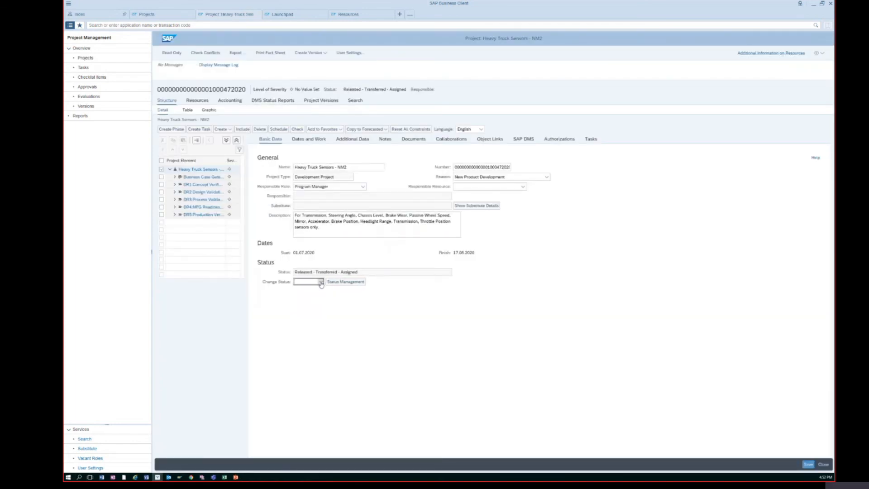
Cancel the Heavy Truck Sensors - NM2 project, set its status to To Be Archived, save and close it
click(321, 281)
click(304, 299)
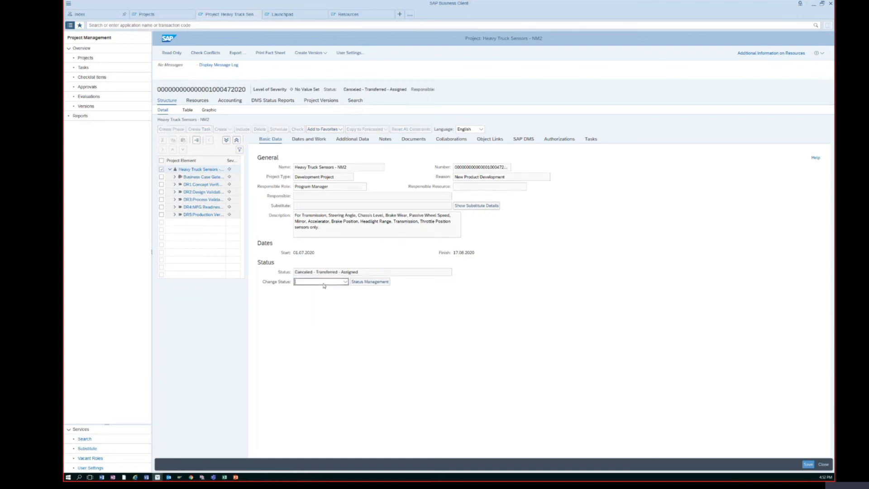
click(328, 283)
click(332, 300)
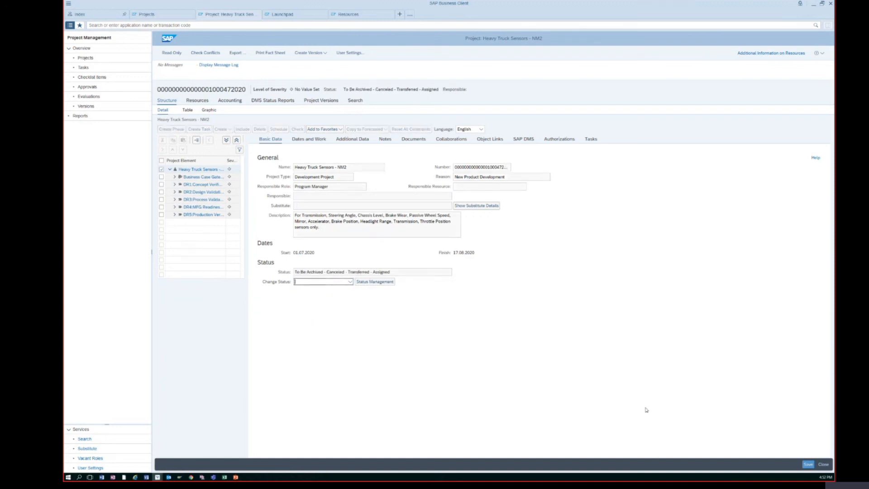
click(807, 464)
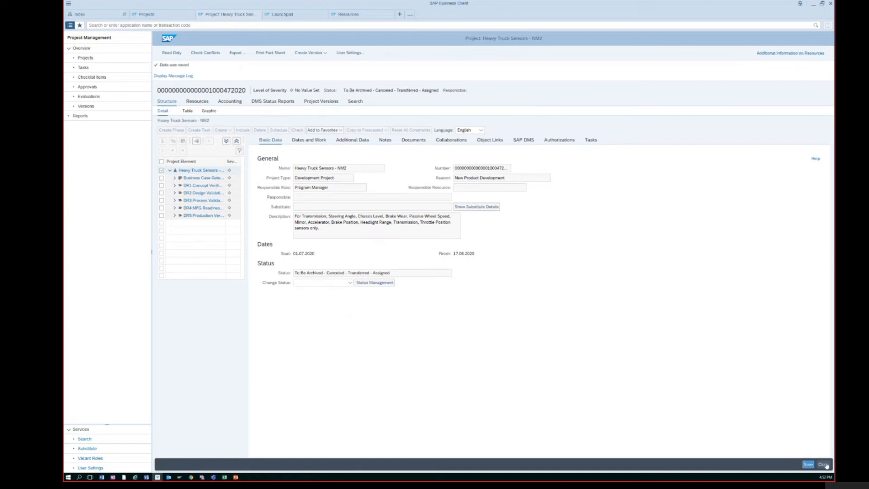
click(823, 465)
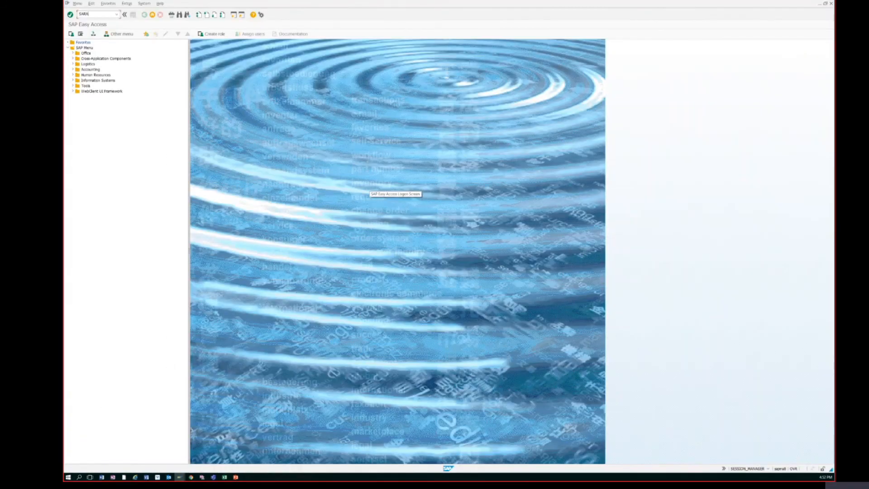
Switch to SAP Easy Access, start transaction SARA and choose the Write action for archiving object CPROJECTS
key(Return)
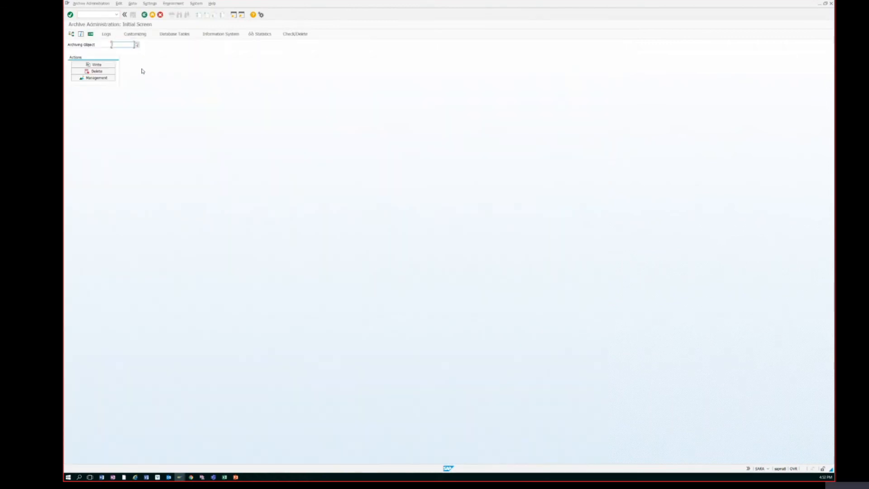
text(c)
click(130, 51)
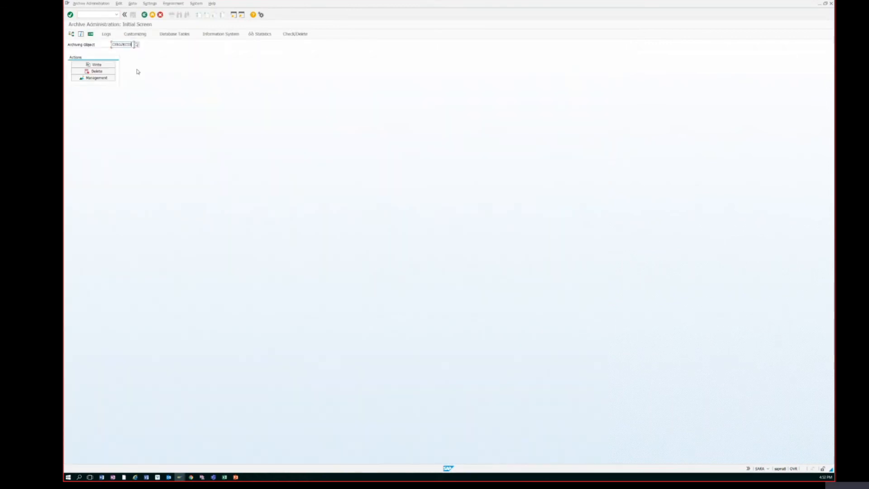
click(112, 66)
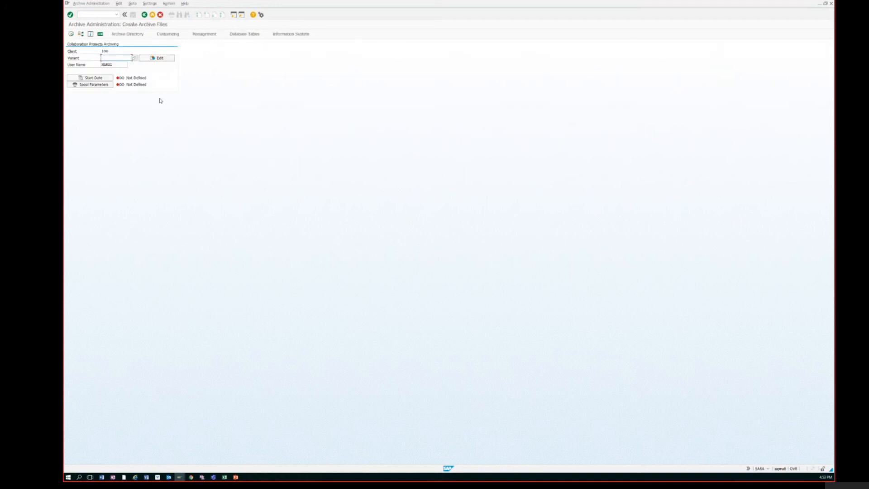
Enter variant CPROJECTS for the archive write run, open it for editing, review its selection criteria and save it
text(c)
click(133, 67)
click(152, 61)
click(154, 115)
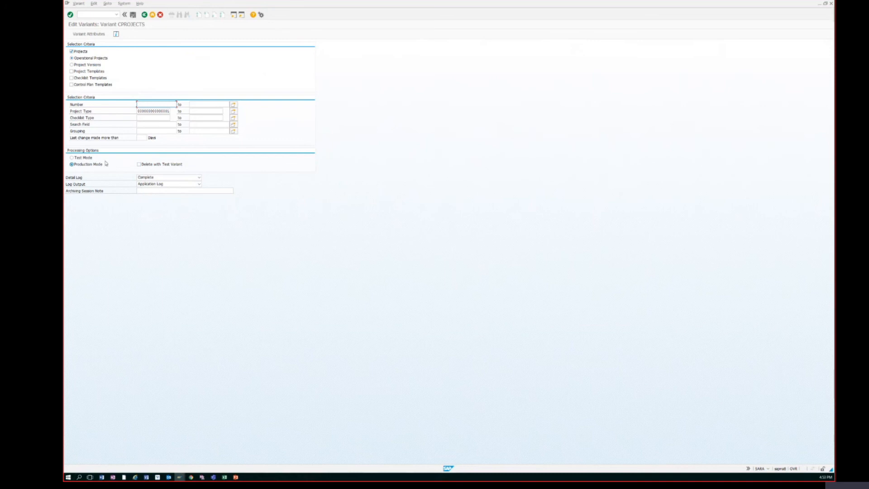
click(133, 15)
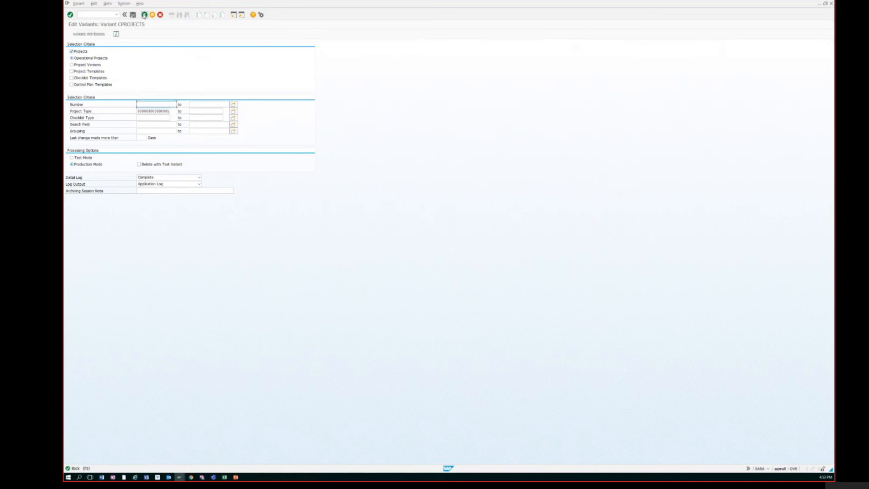
click(144, 15)
Define an immediate start and output device LP01 for the spool, and schedule the archiving job
click(96, 78)
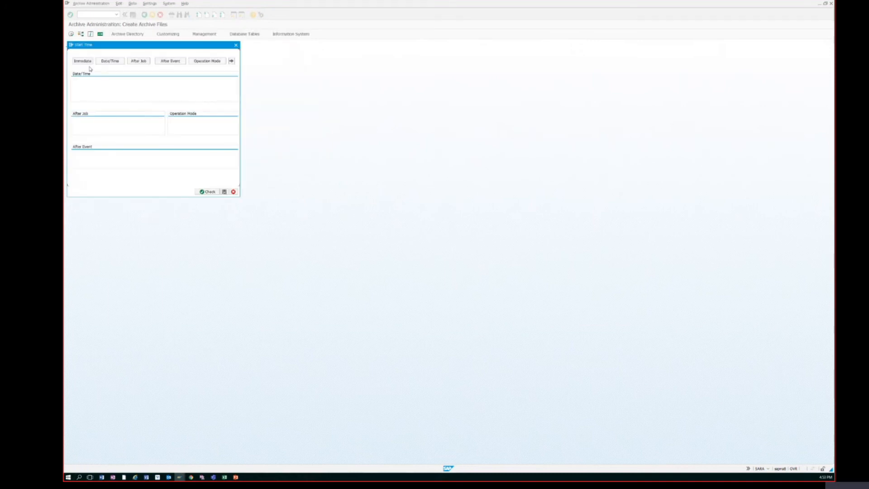
click(153, 192)
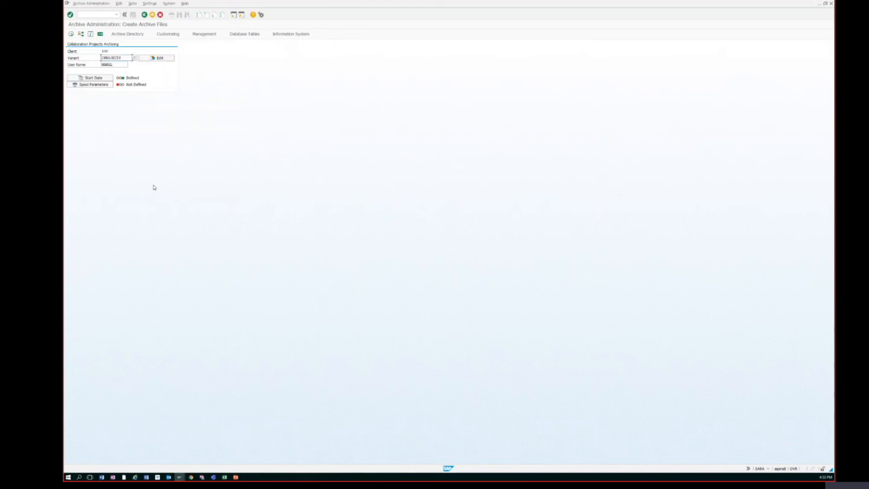
click(93, 84)
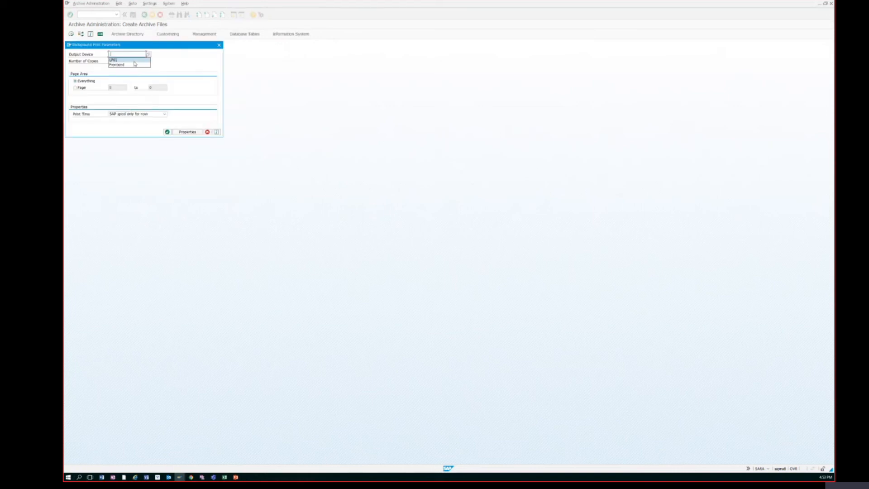
click(168, 132)
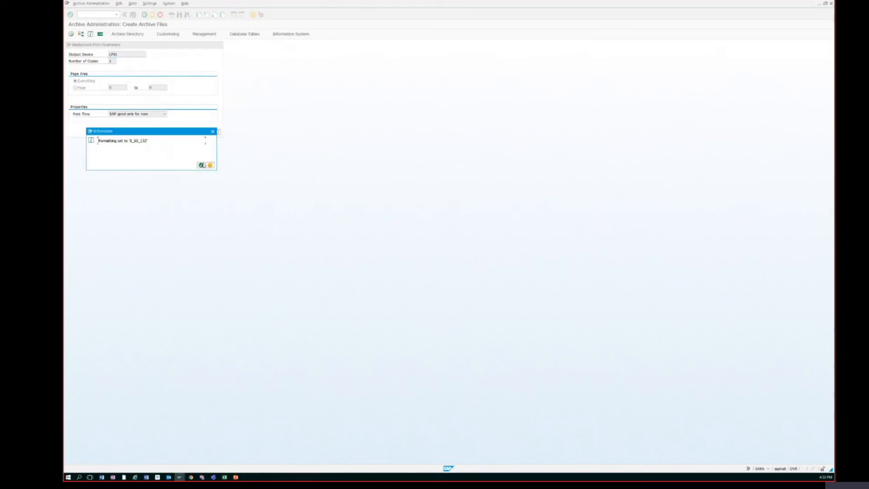
click(202, 166)
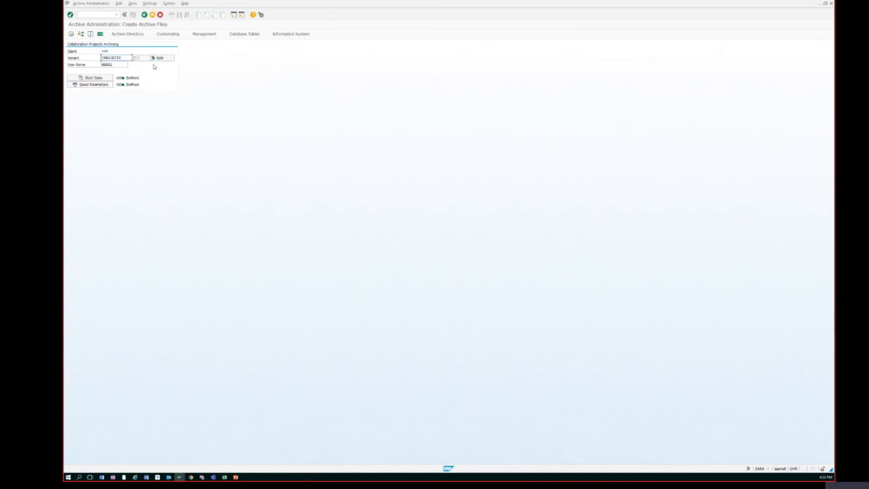
click(72, 34)
click(178, 145)
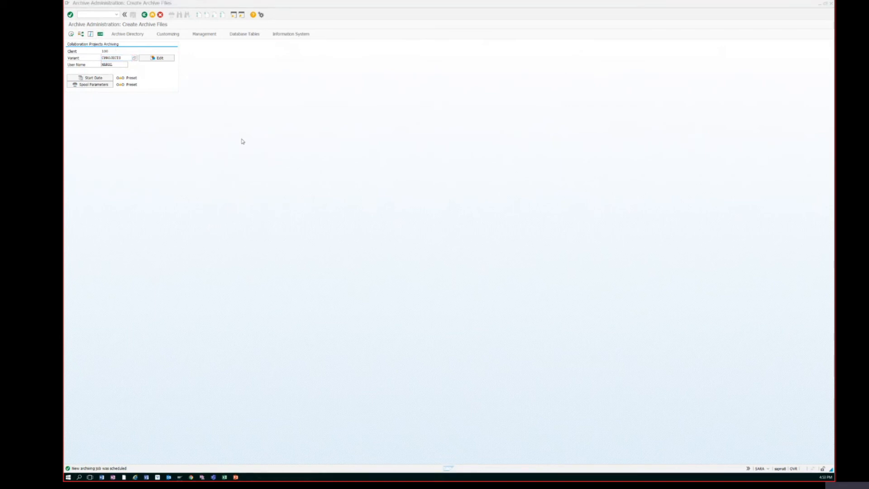
Switch back to SAP Business Client, return to the all-projects list and refresh it
key(alt+Tab)
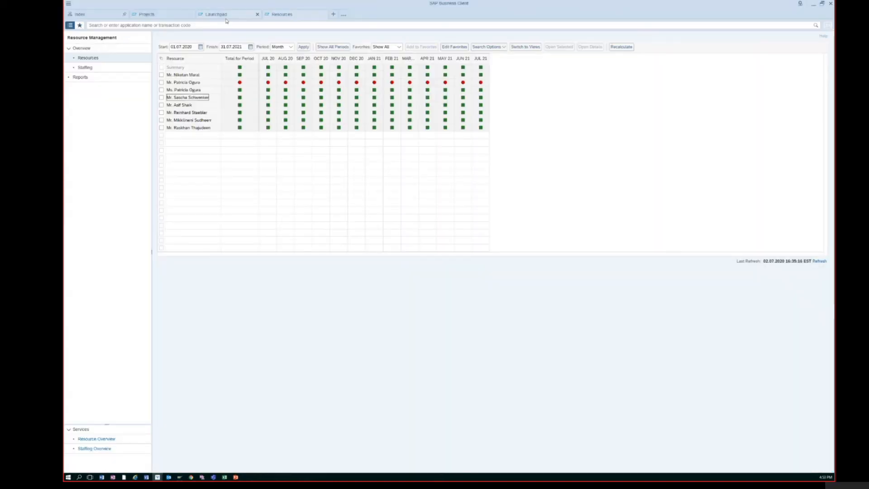
click(146, 14)
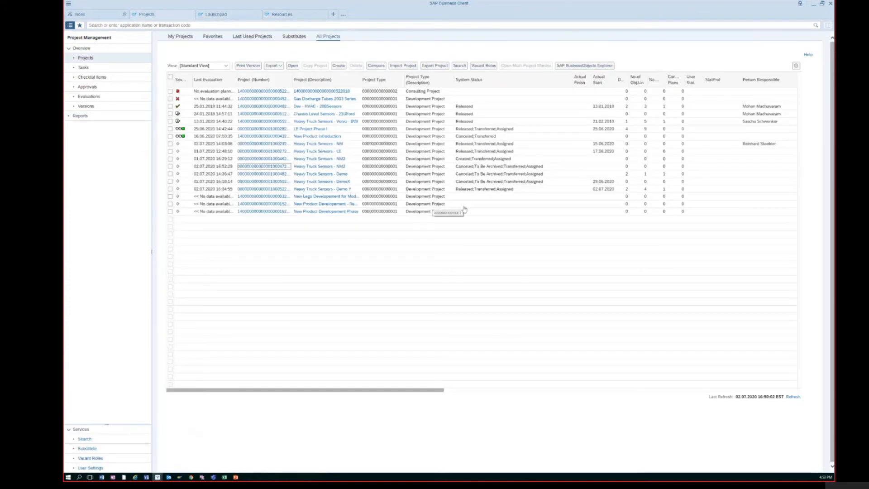
click(792, 397)
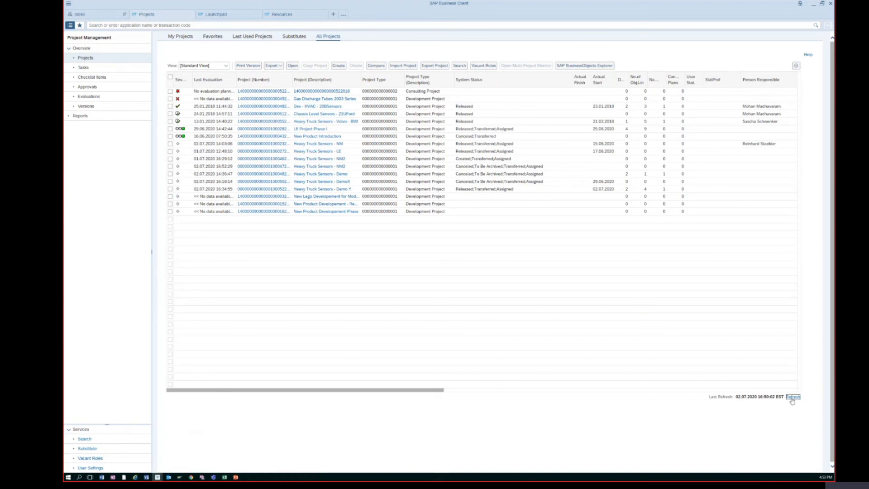